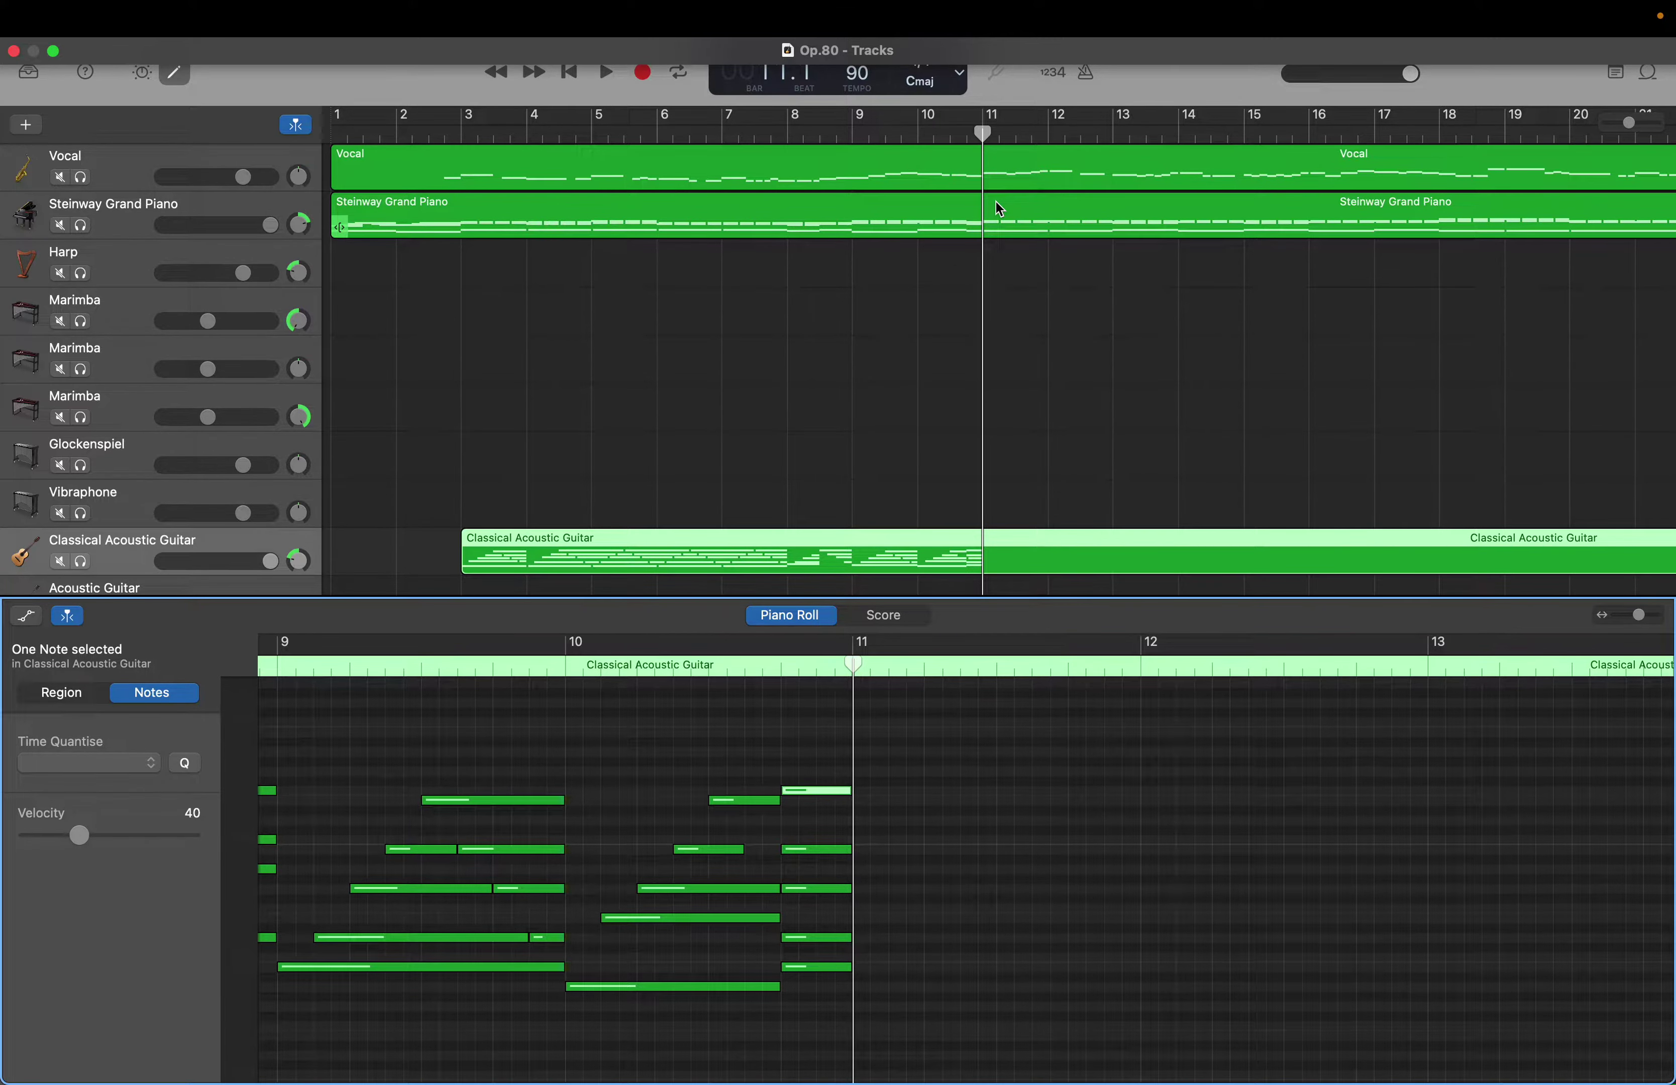
Examine the Steinway Grand Piano notes at bar 11, auditioning the bass note and the lower chord tones
click(999, 208)
scroll(940, 835, up, 1)
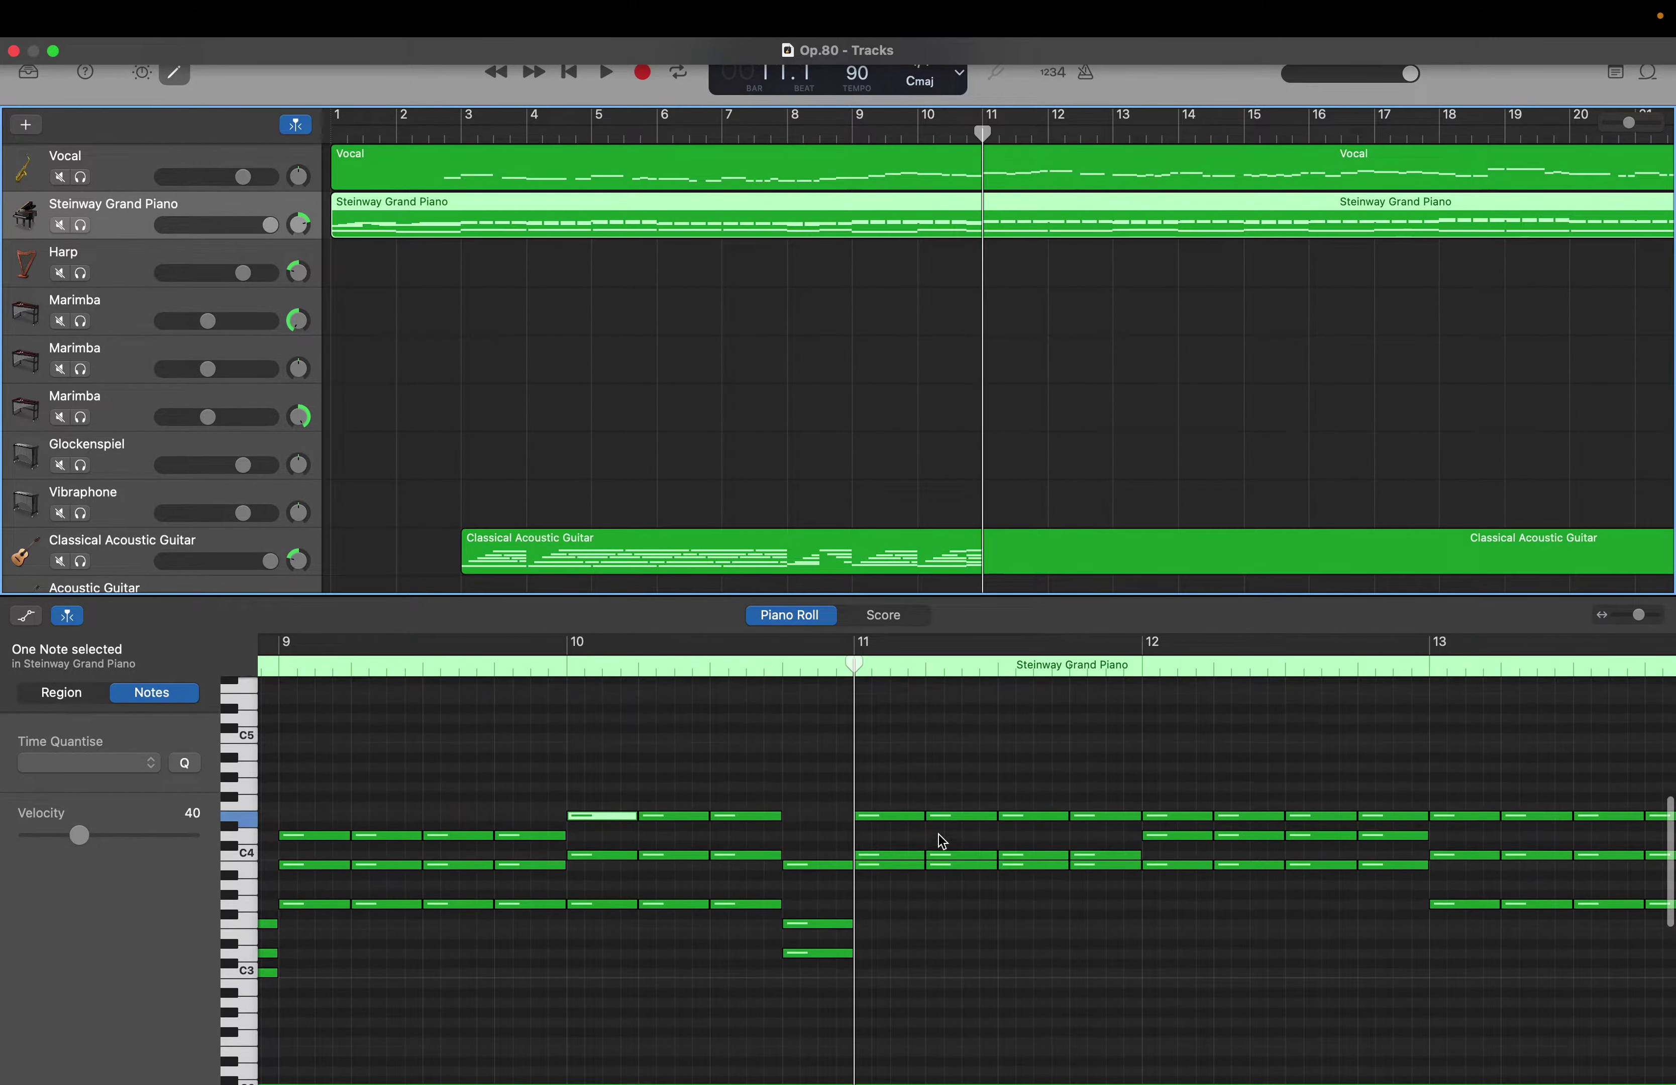
scroll(940, 835, down, 5)
click(937, 977)
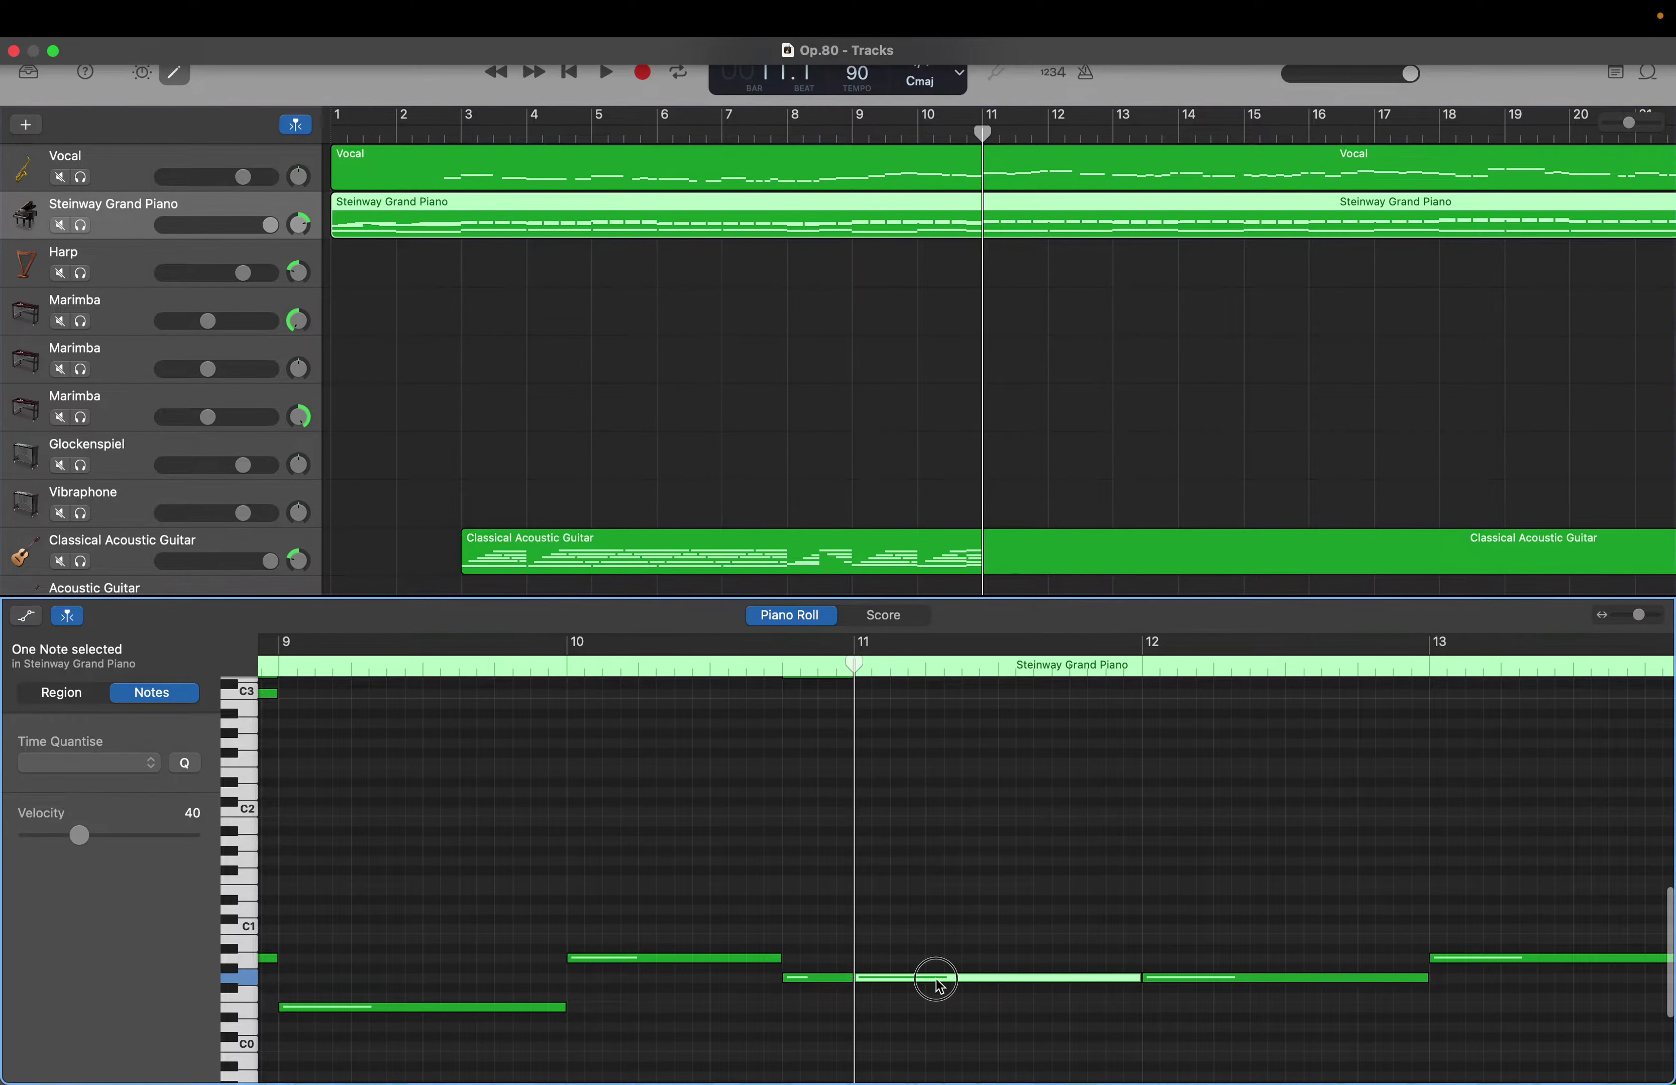
scroll(936, 978, up, 6)
scroll(937, 985, up, 2)
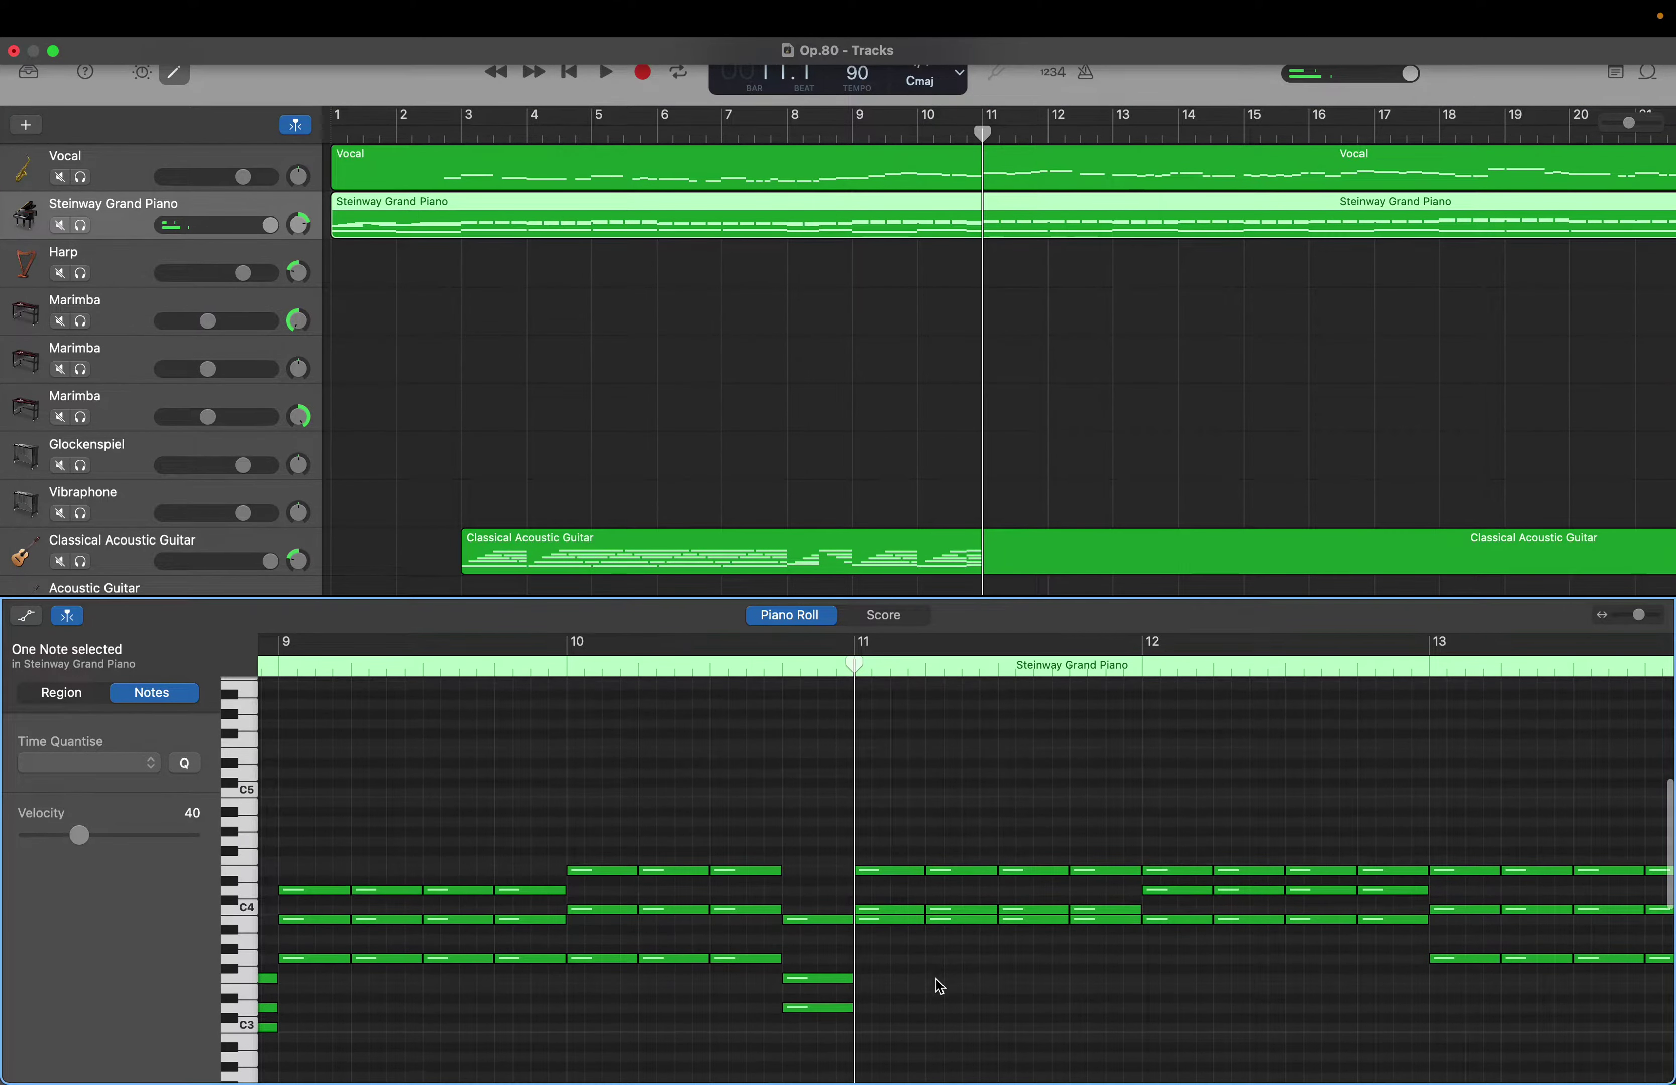
click(896, 920)
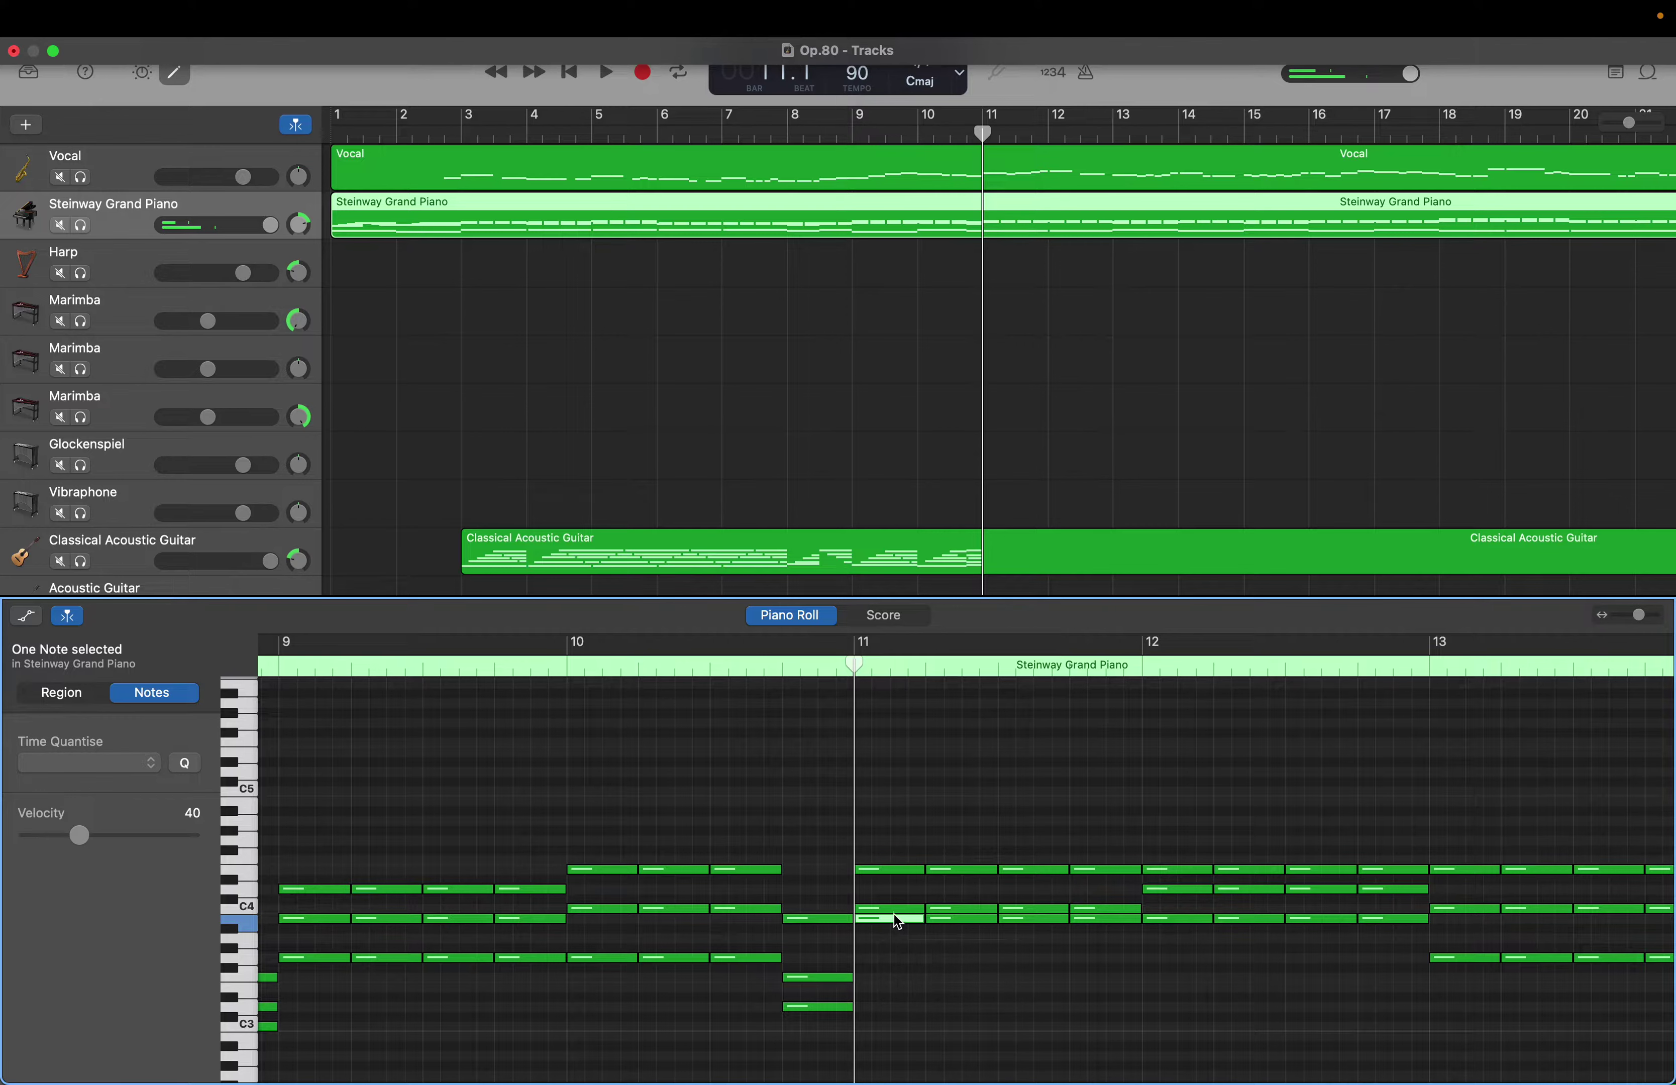
click(894, 912)
Raise the long bass note at bar 9 of the Classical Acoustic Guitar region by one semitone to C2
click(1006, 546)
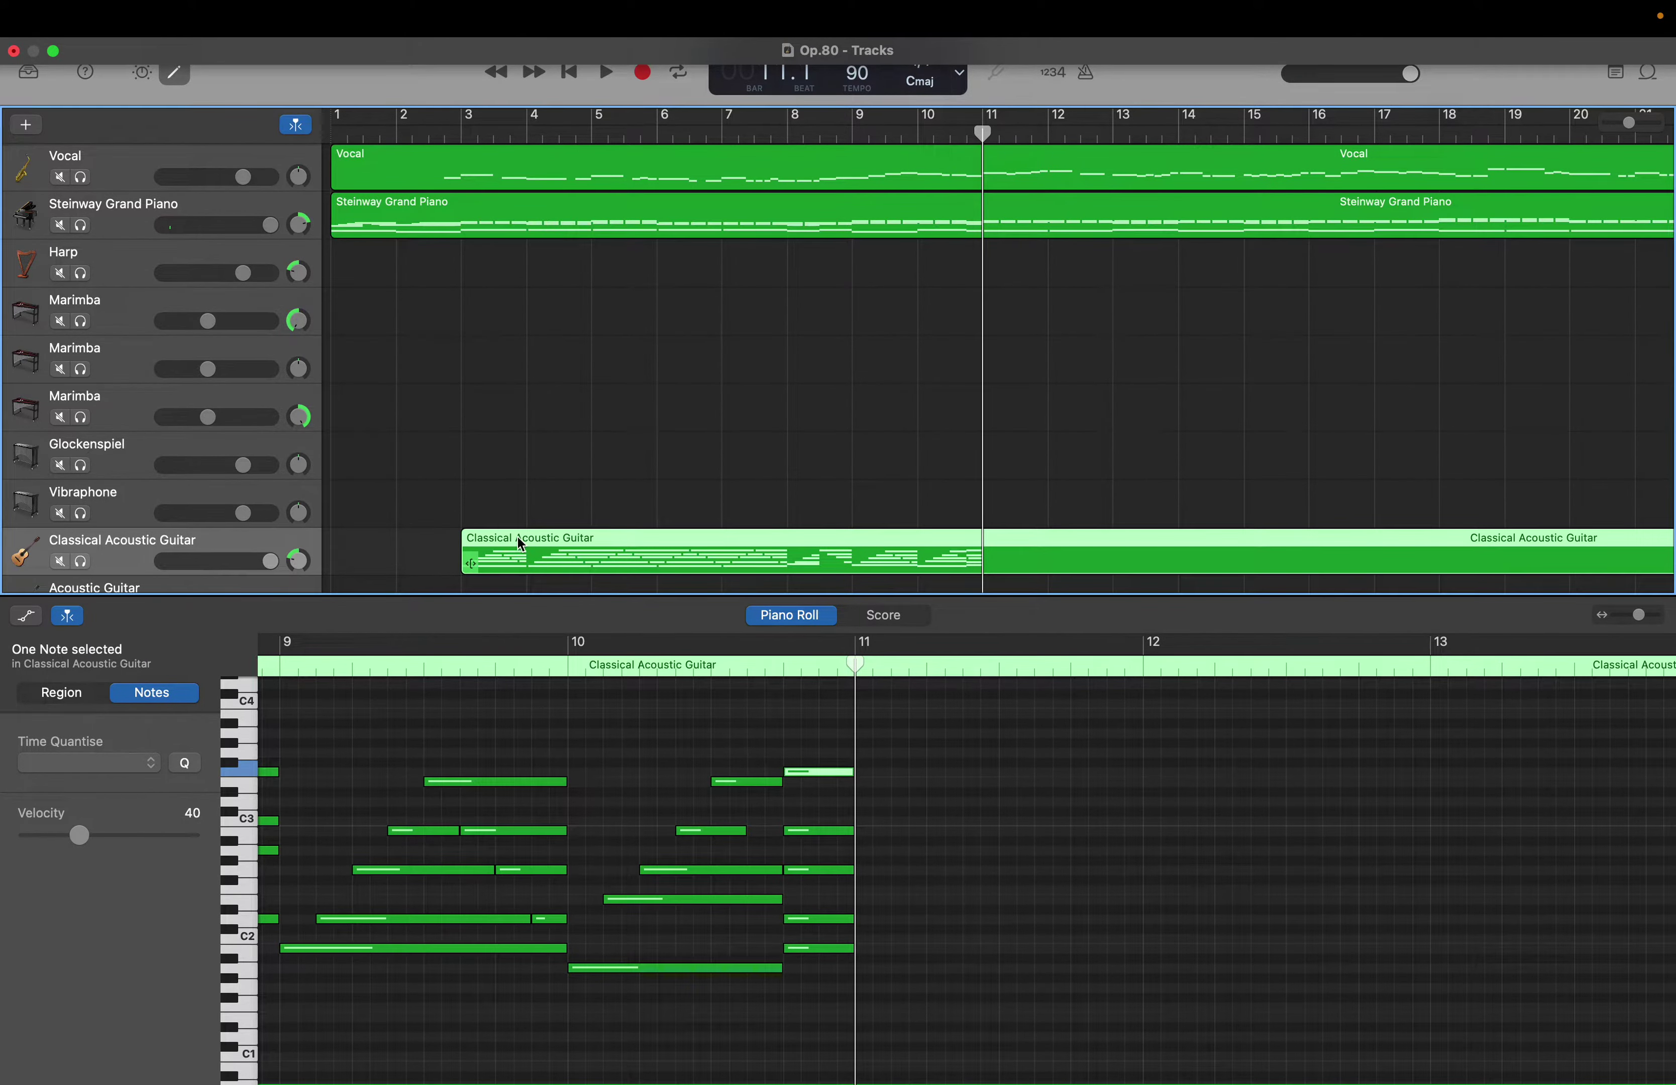
scroll(486, 730, left, 5)
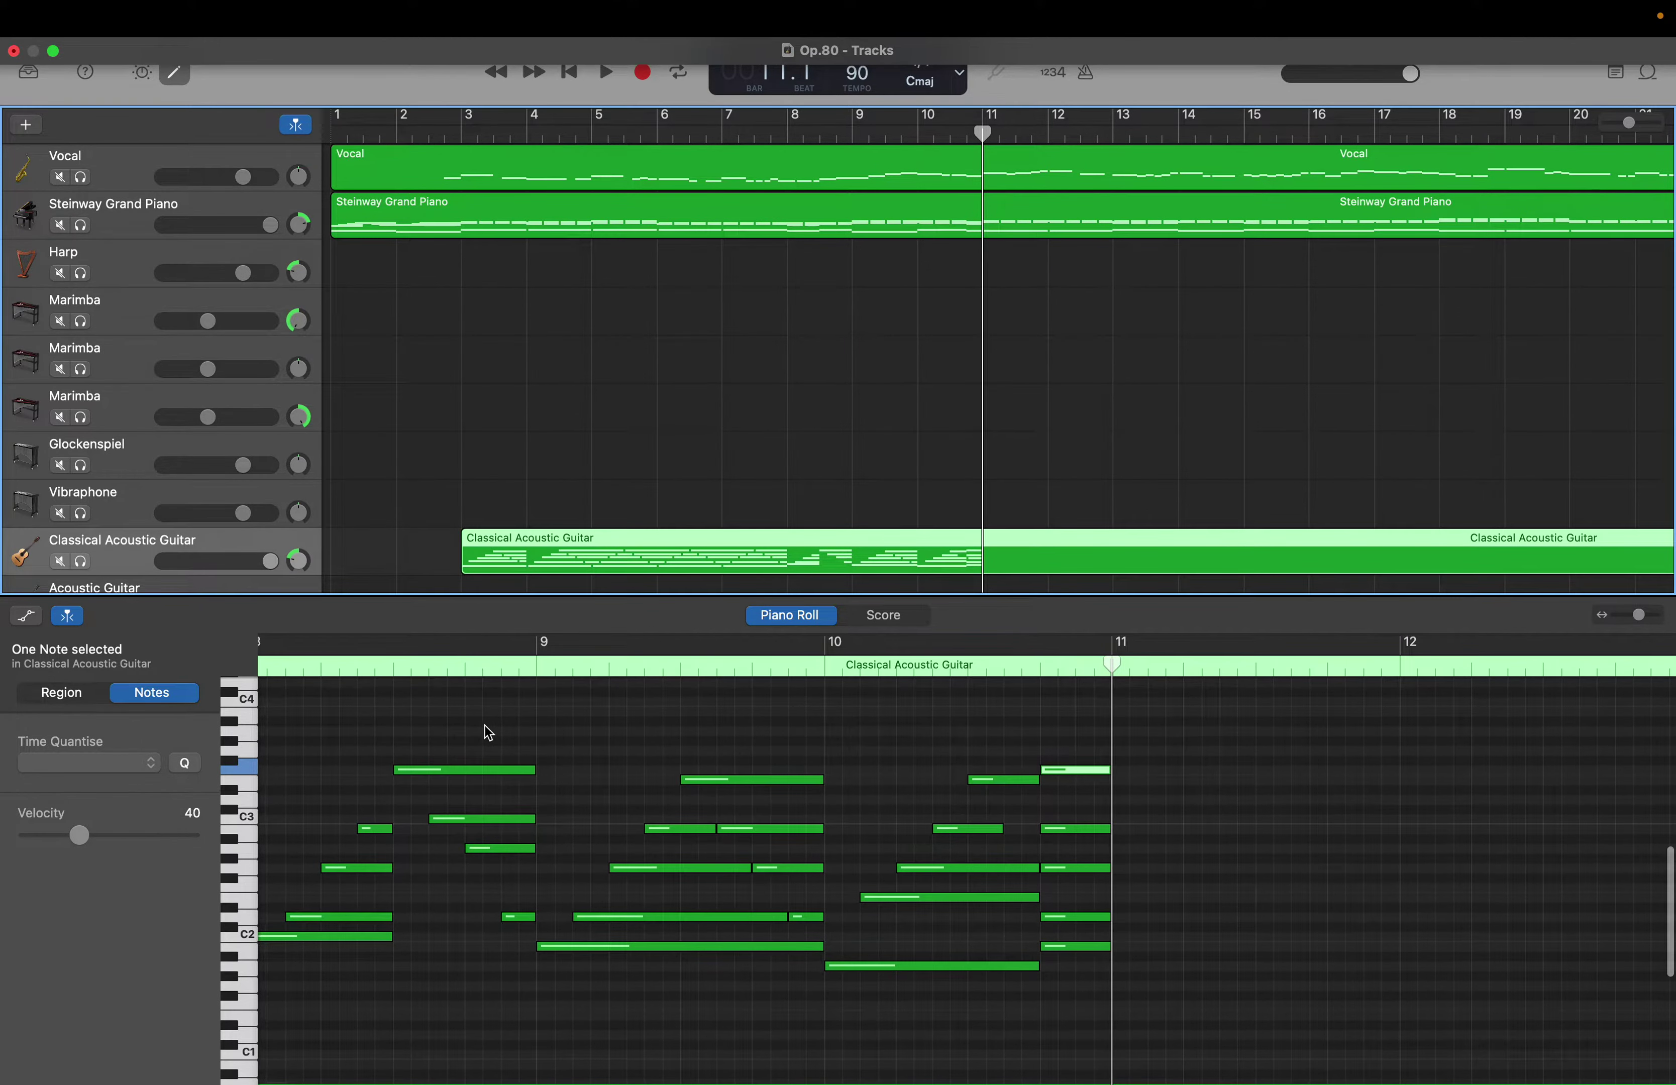
scroll(484, 725, left, 3)
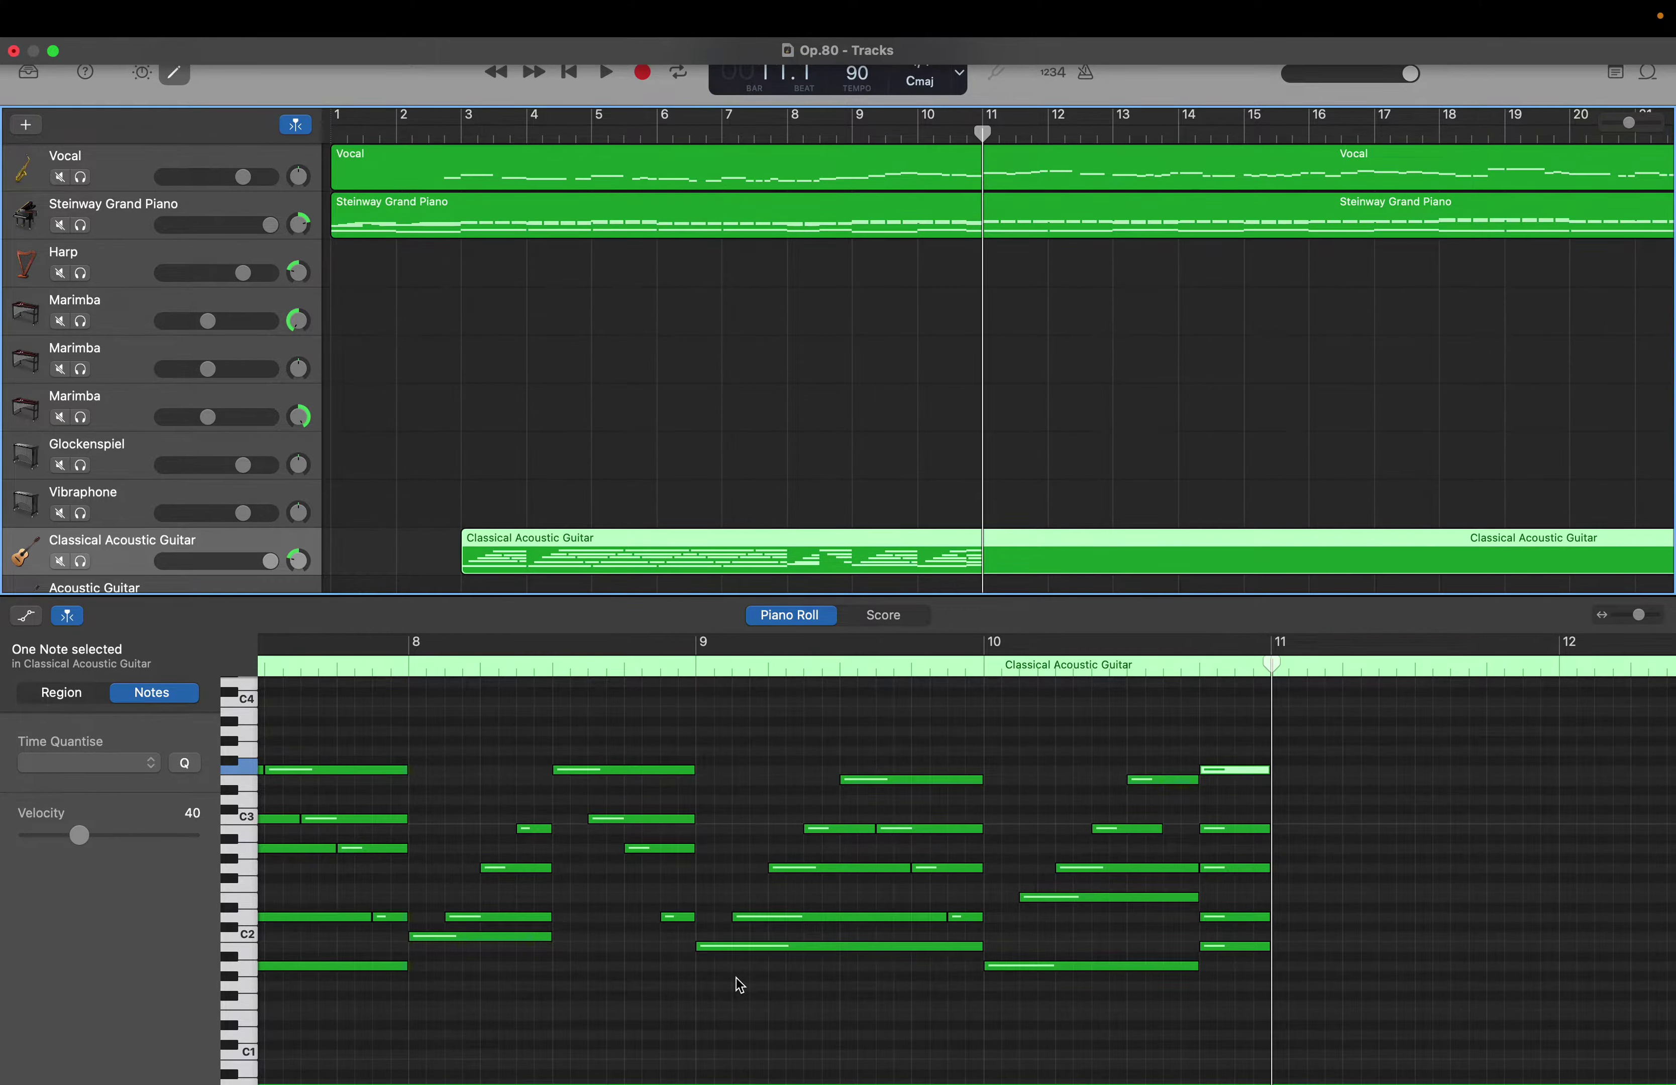
drag(726, 982, 972, 745)
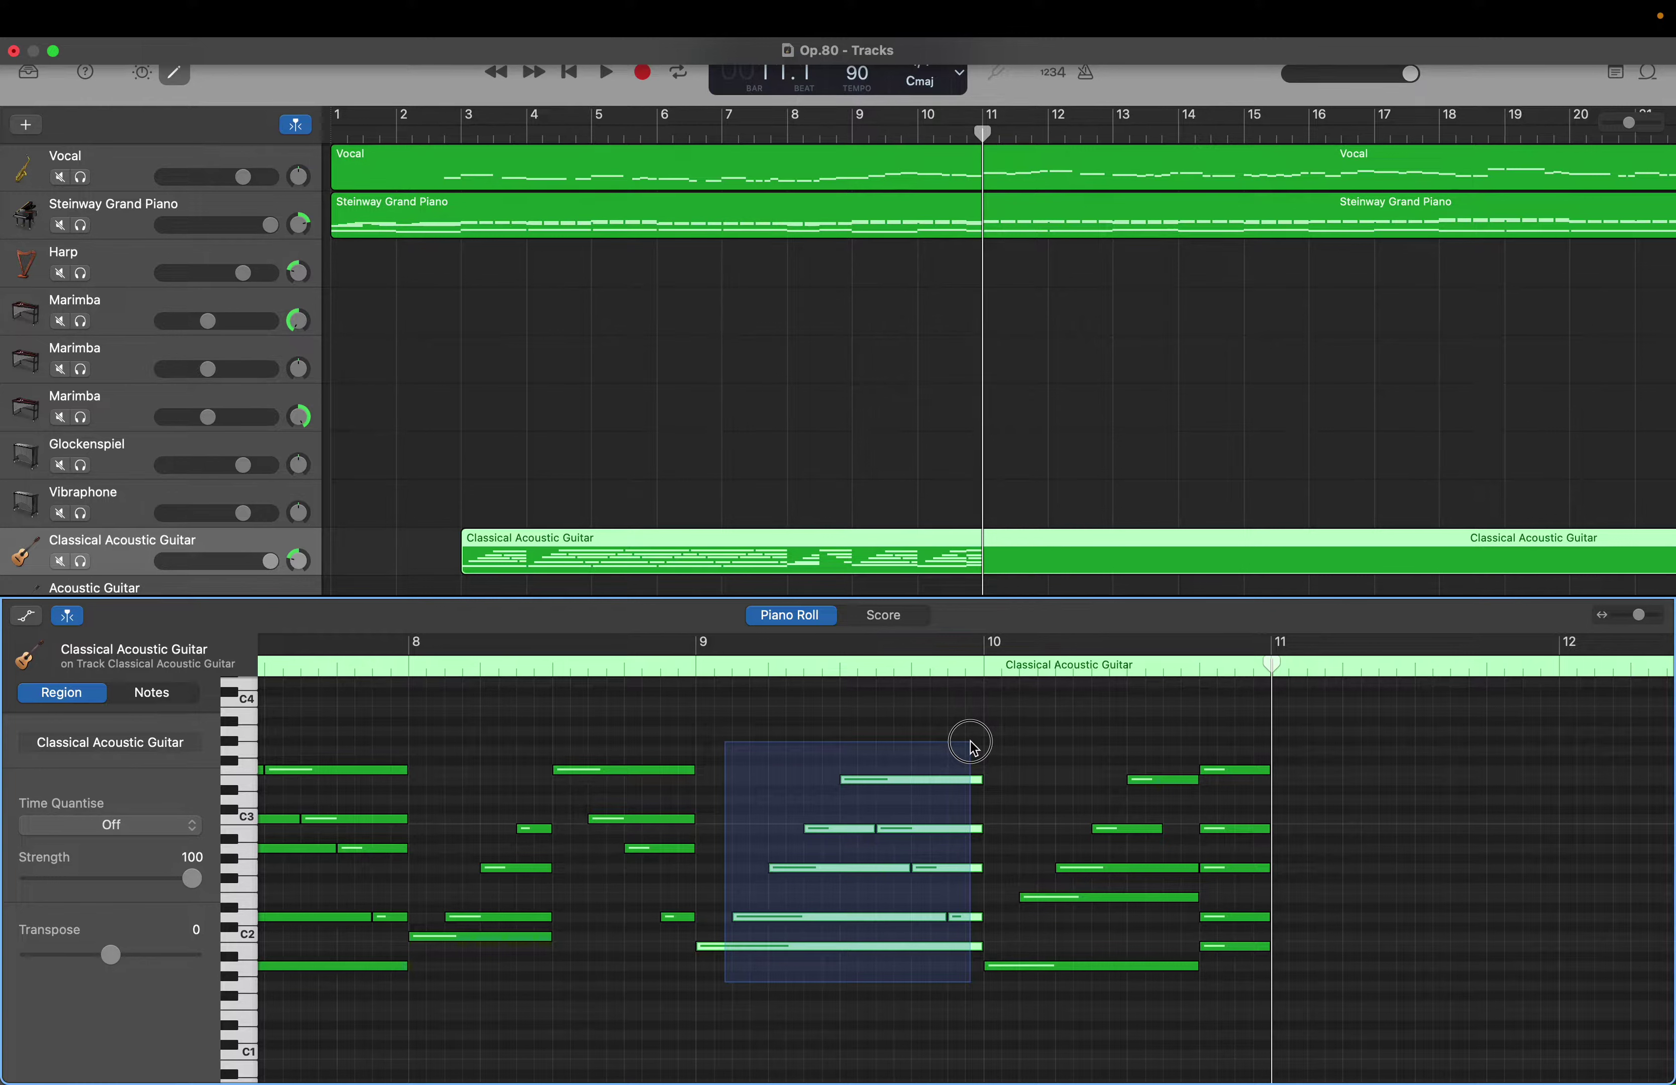
drag(972, 746, 973, 749)
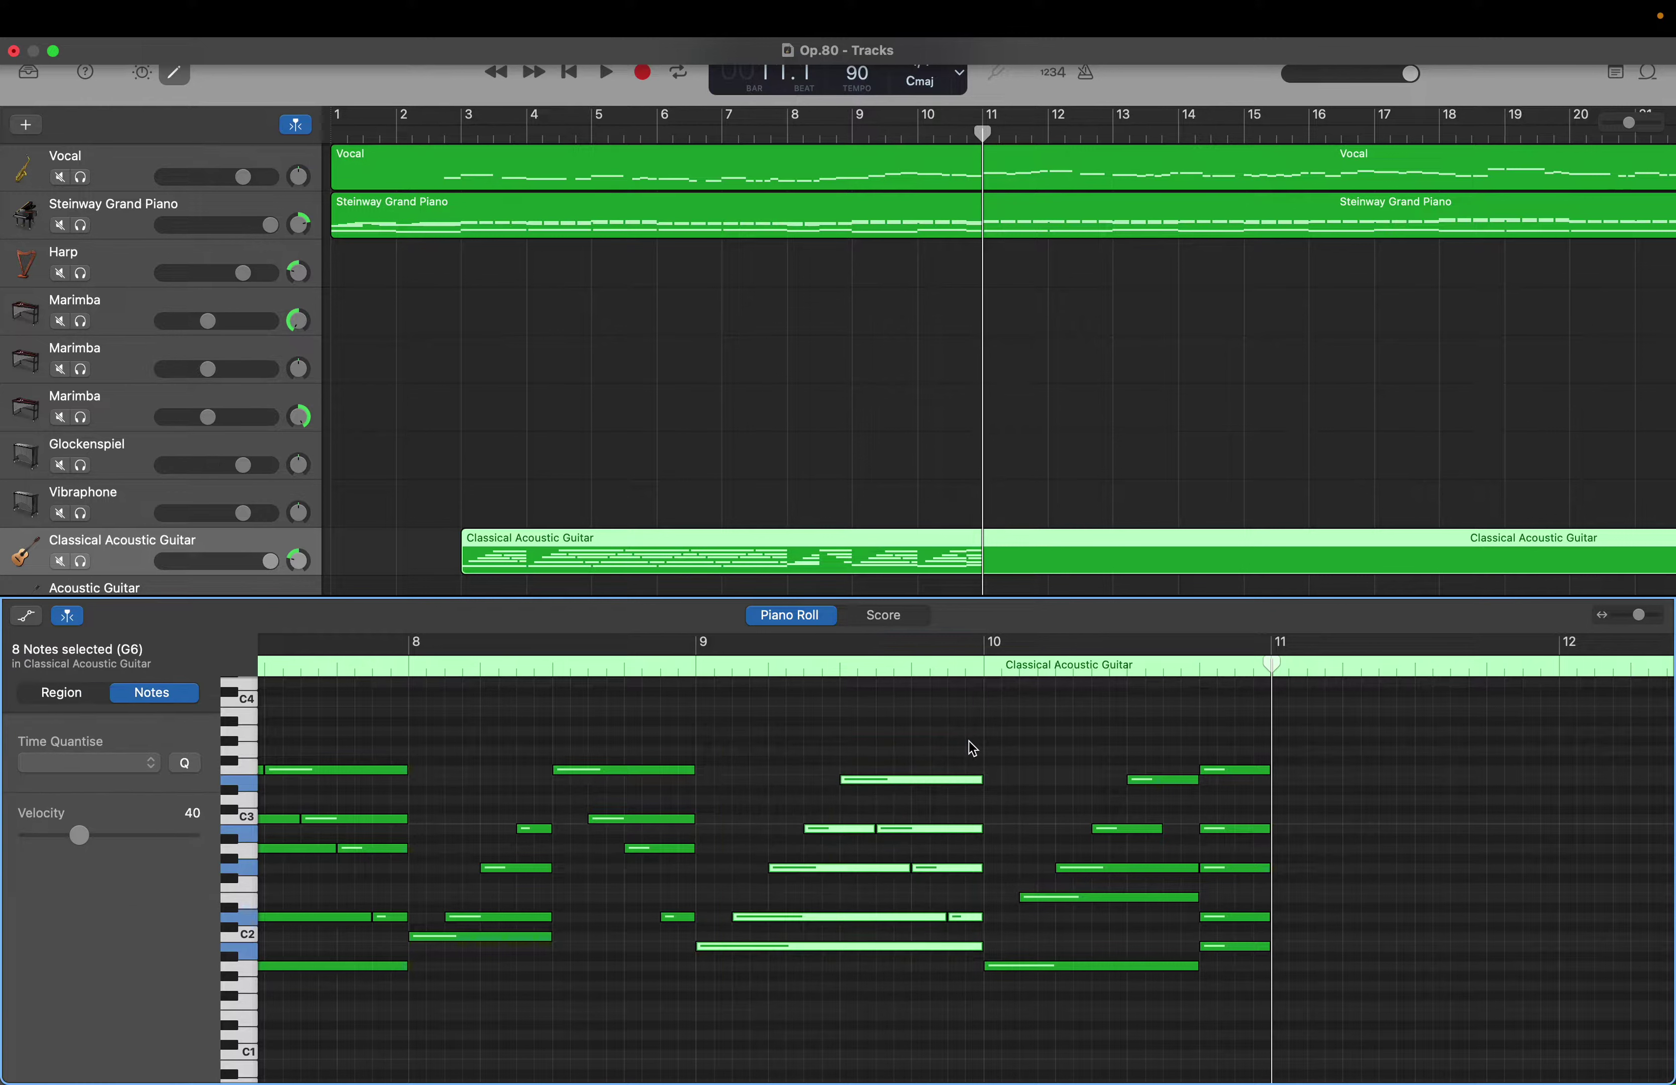
click(837, 977)
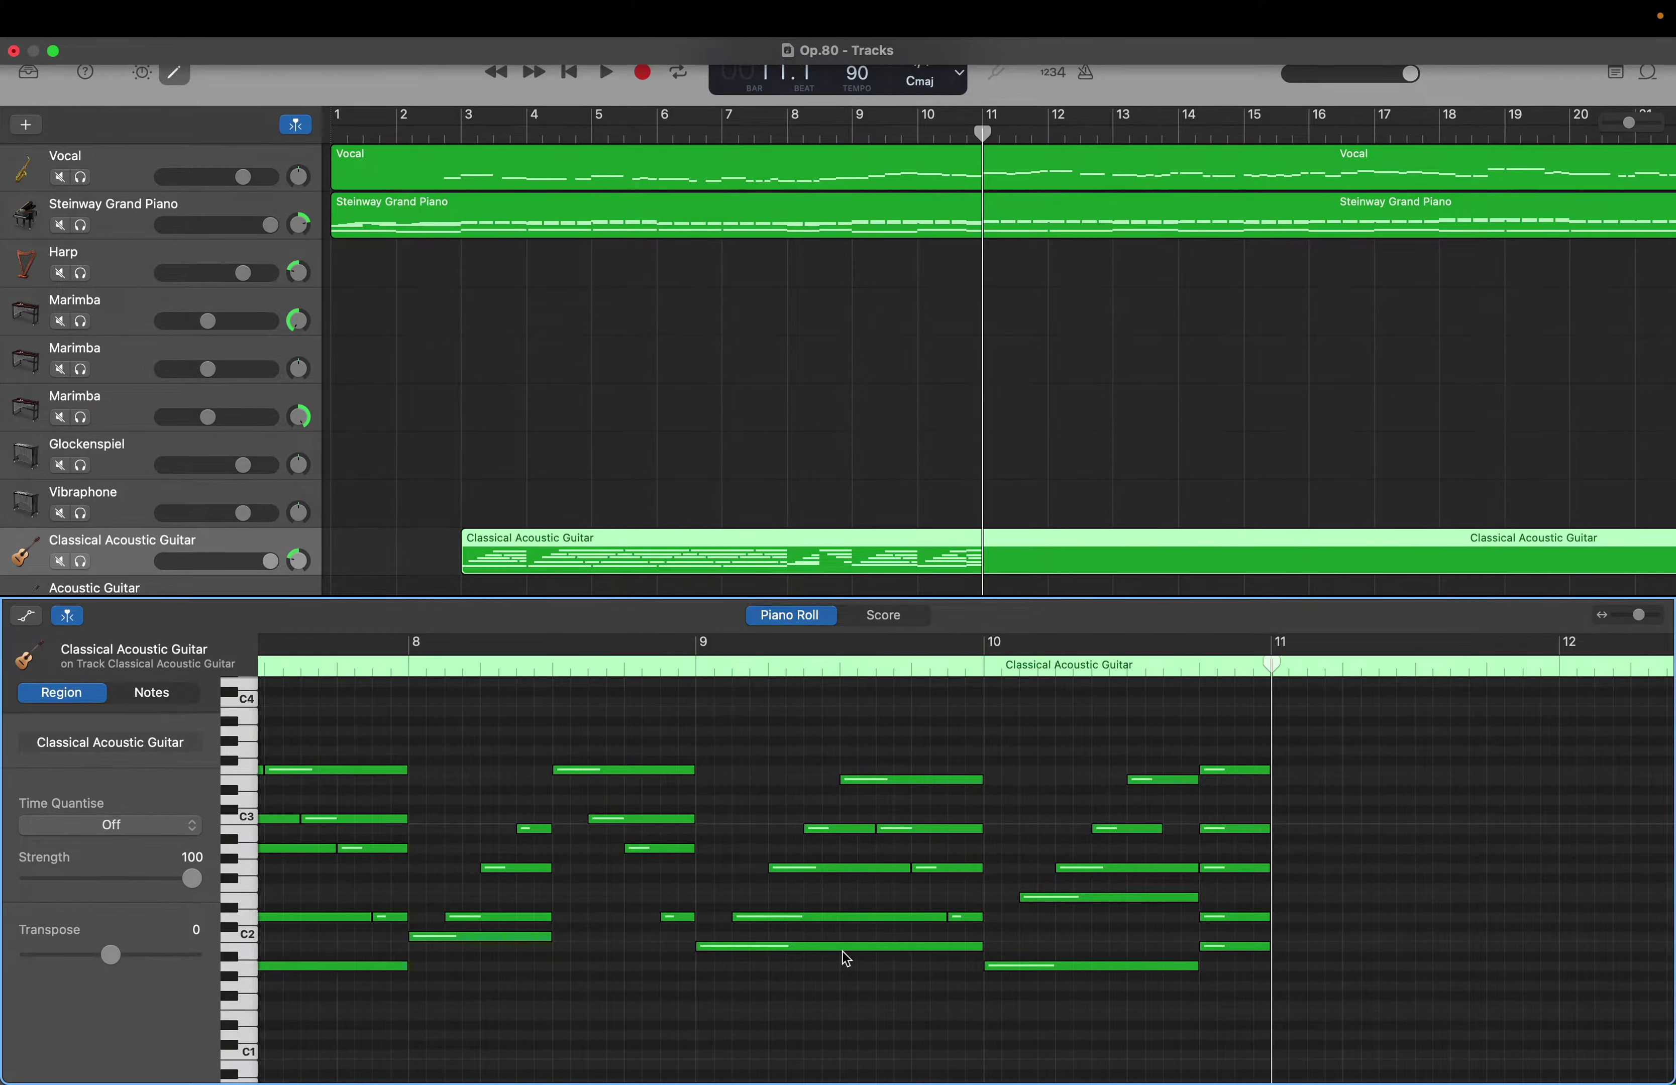
mouse_move(842, 952)
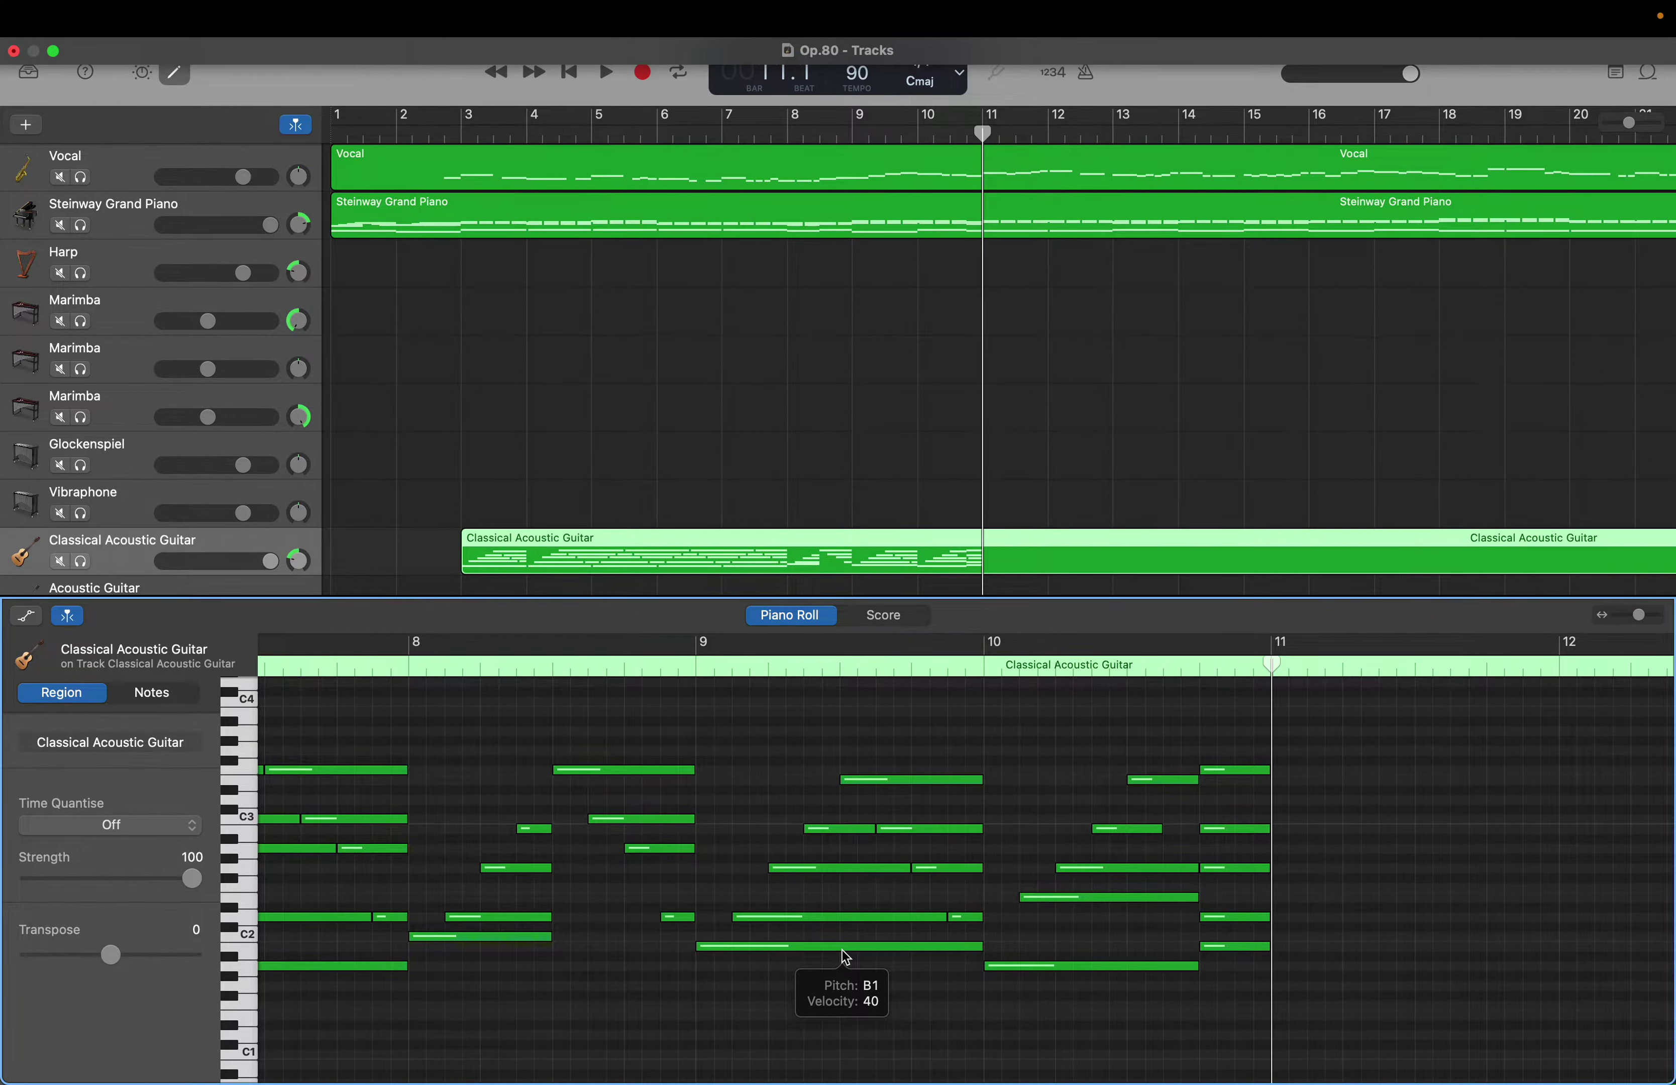
right_click(842, 949)
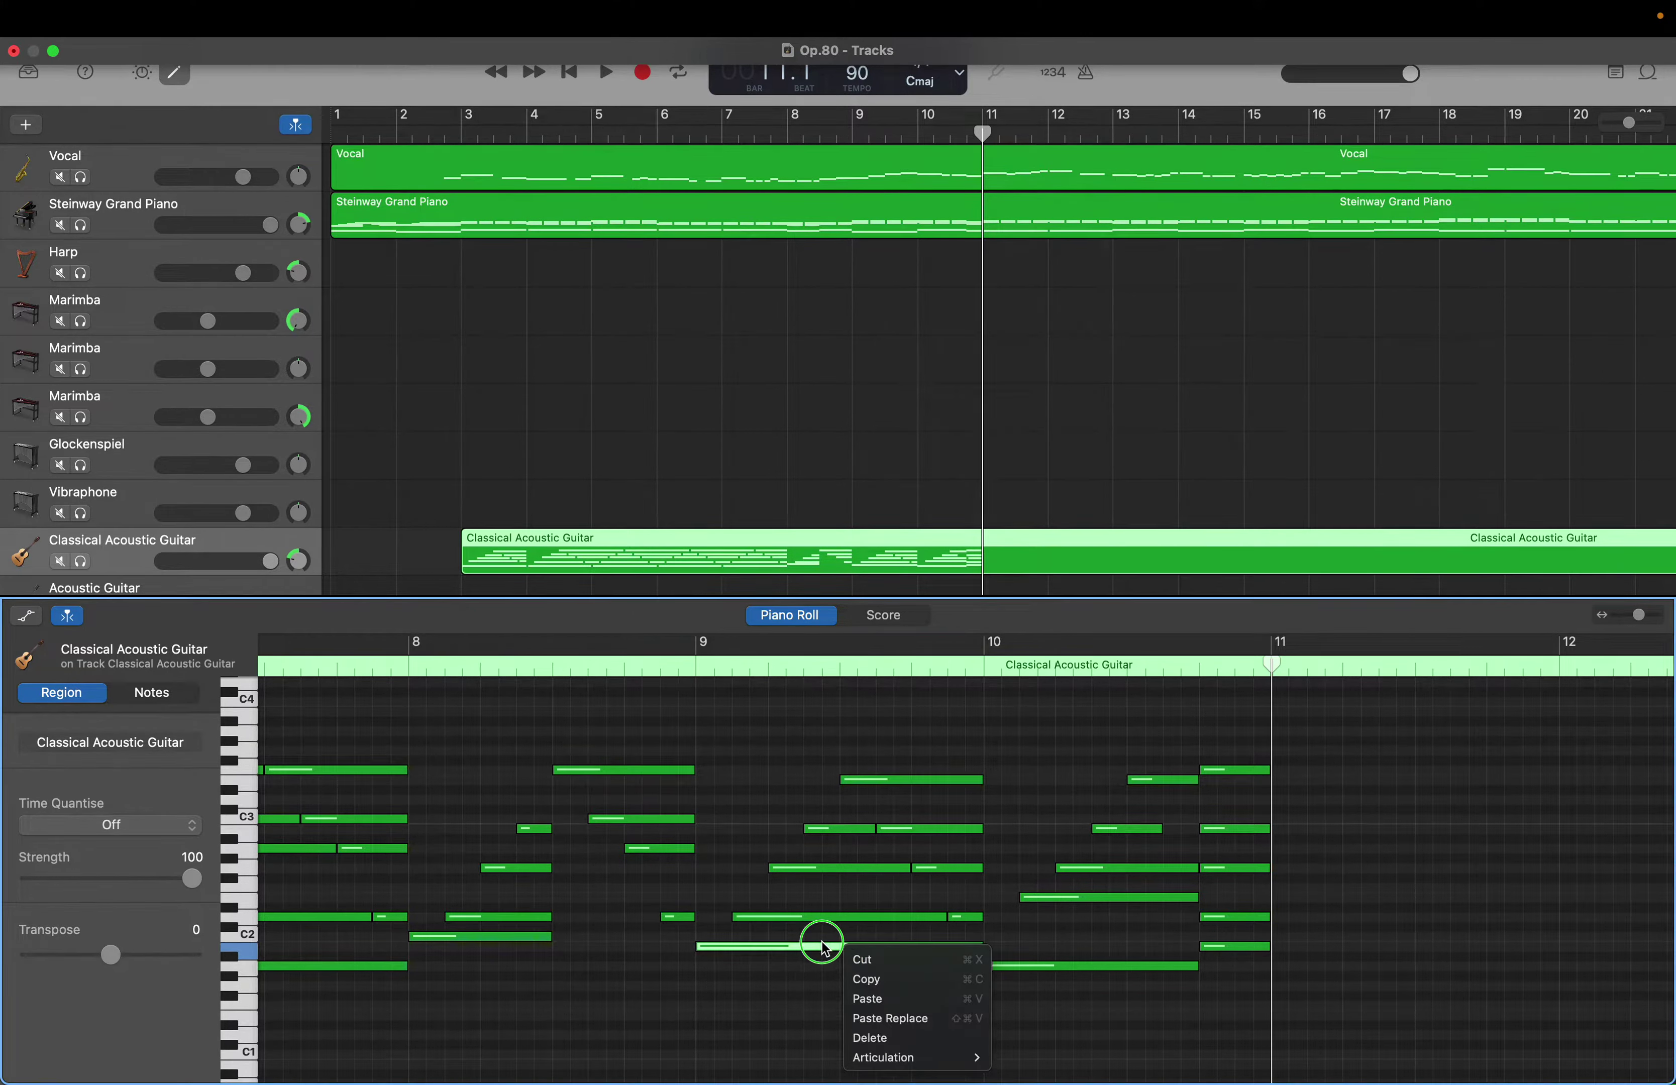
click(821, 943)
click(821, 943)
drag(821, 943, 822, 938)
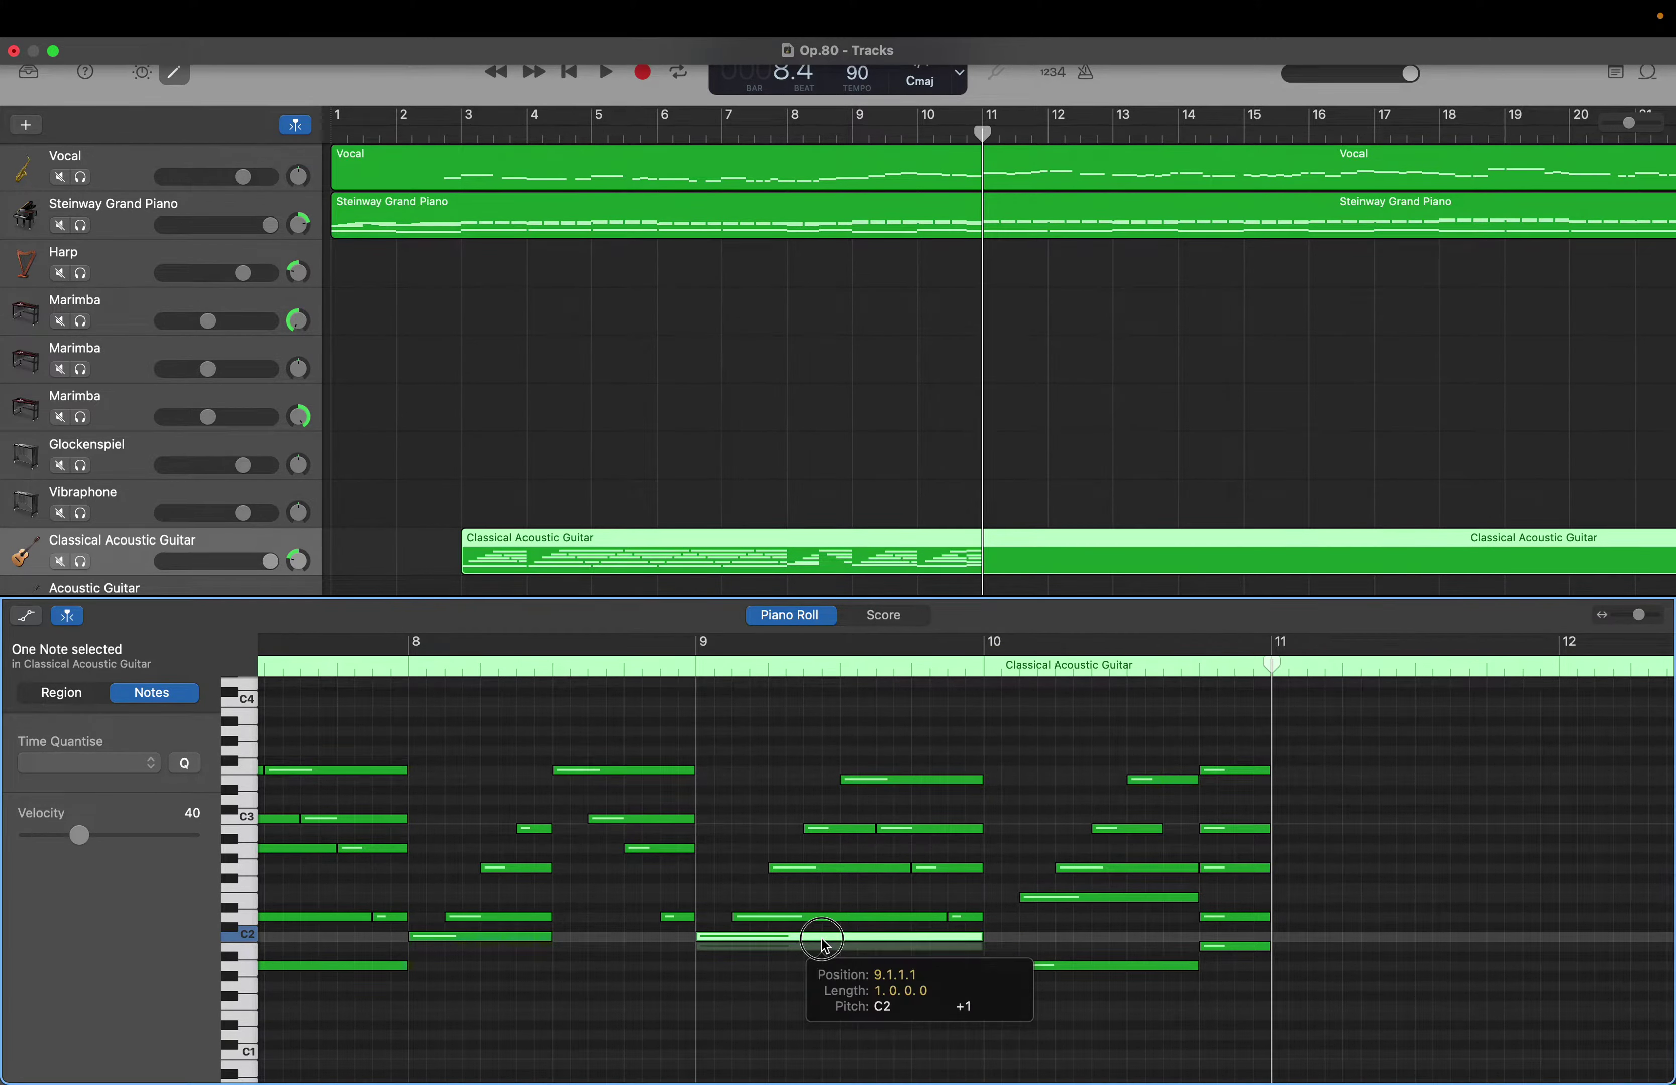
Copy the eight guitar notes of bar 9 and paste them at bar 11
drag(824, 945, 964, 739)
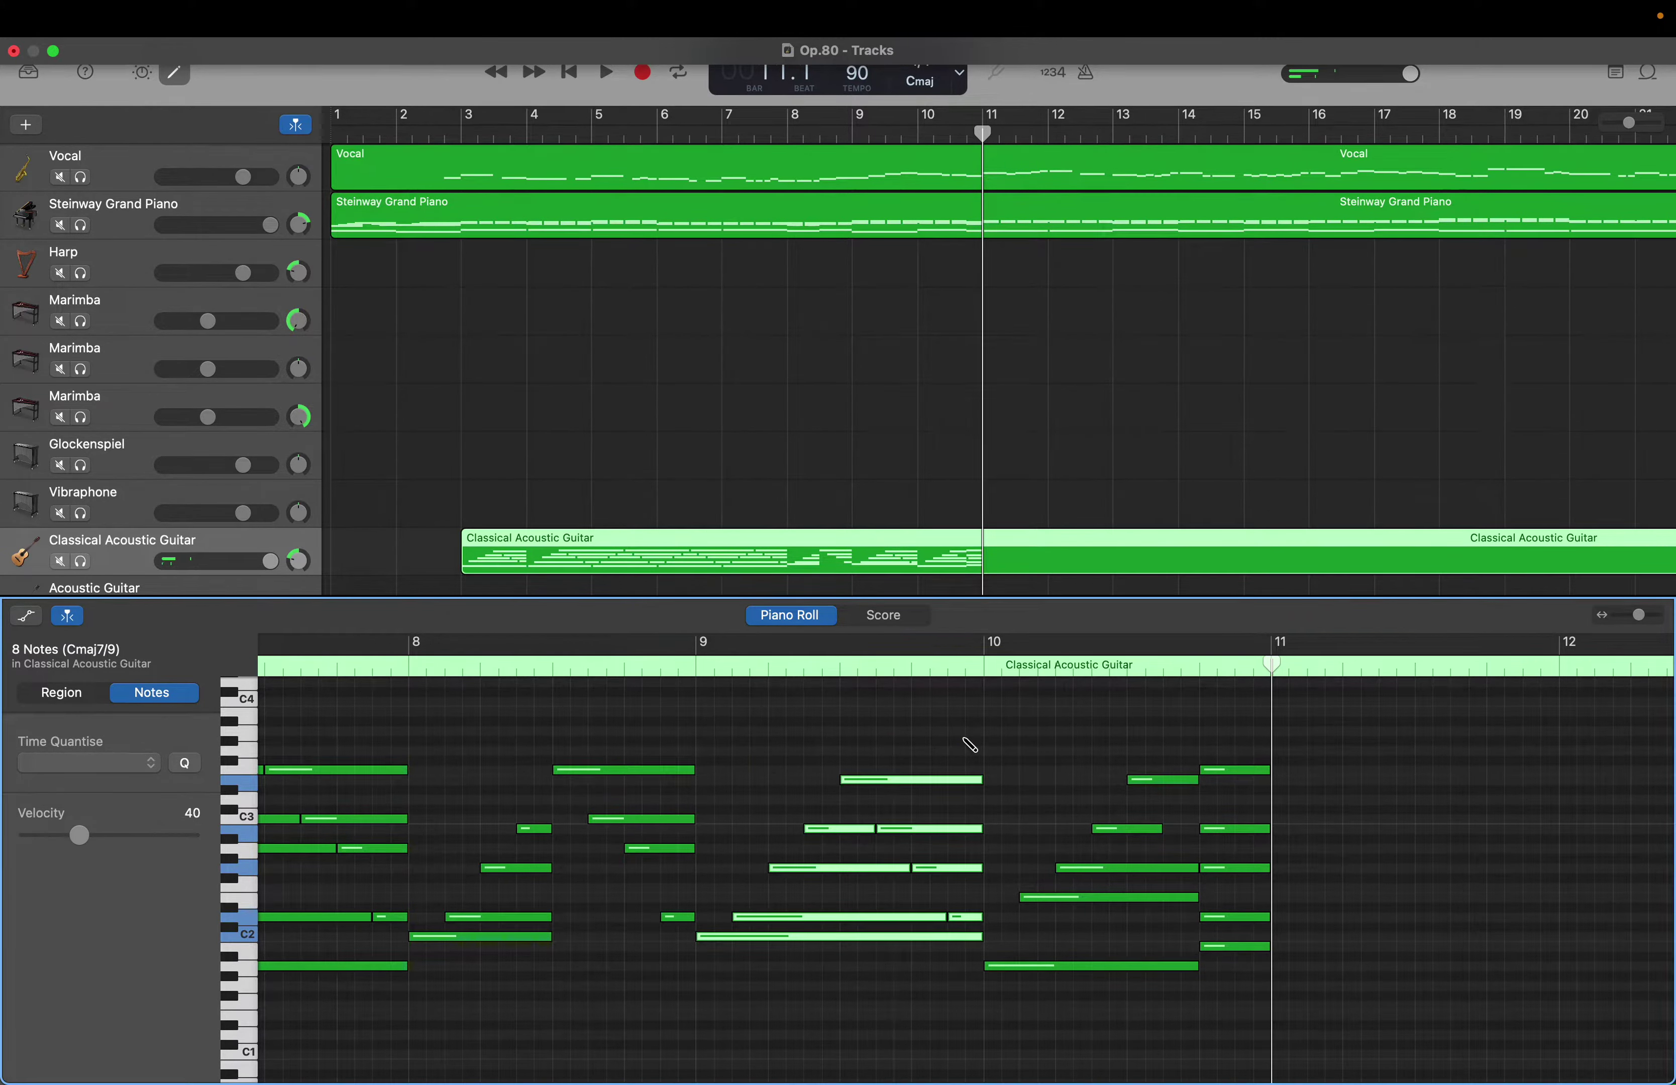
key(Right)
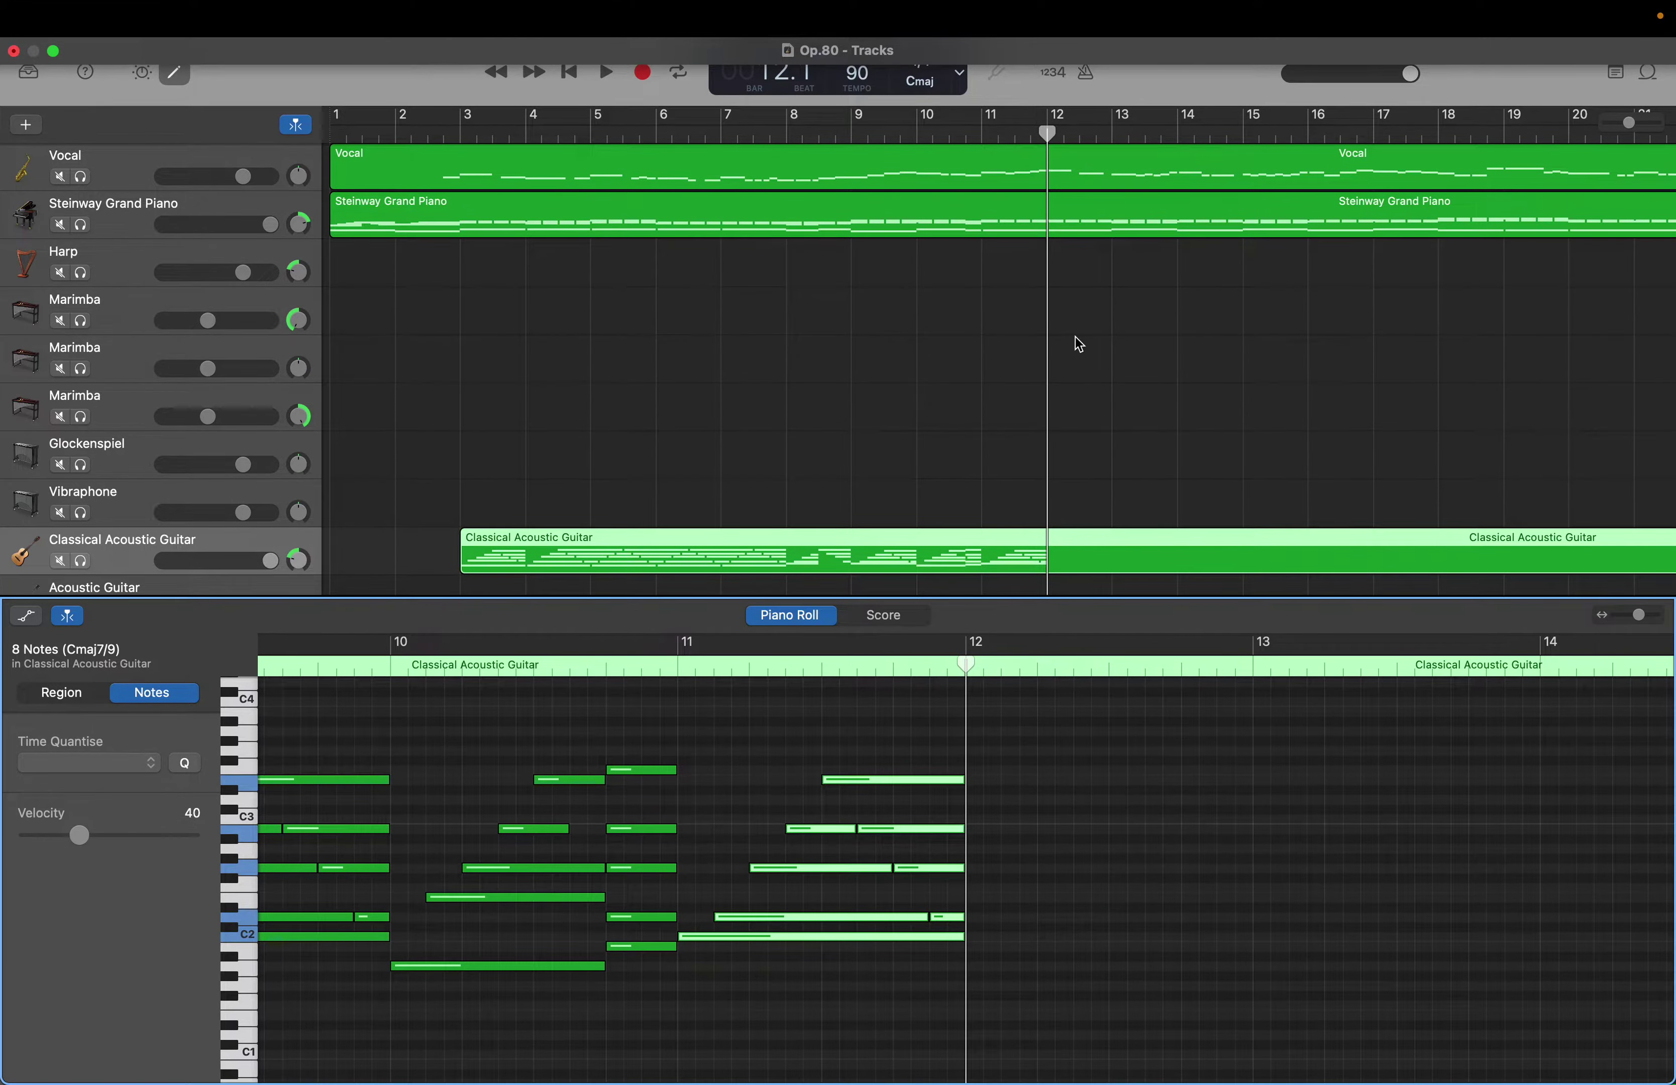
Examine the Steinway Grand Piano chord at bar 12, auditioning its bass note and each upper chord tone
click(1071, 204)
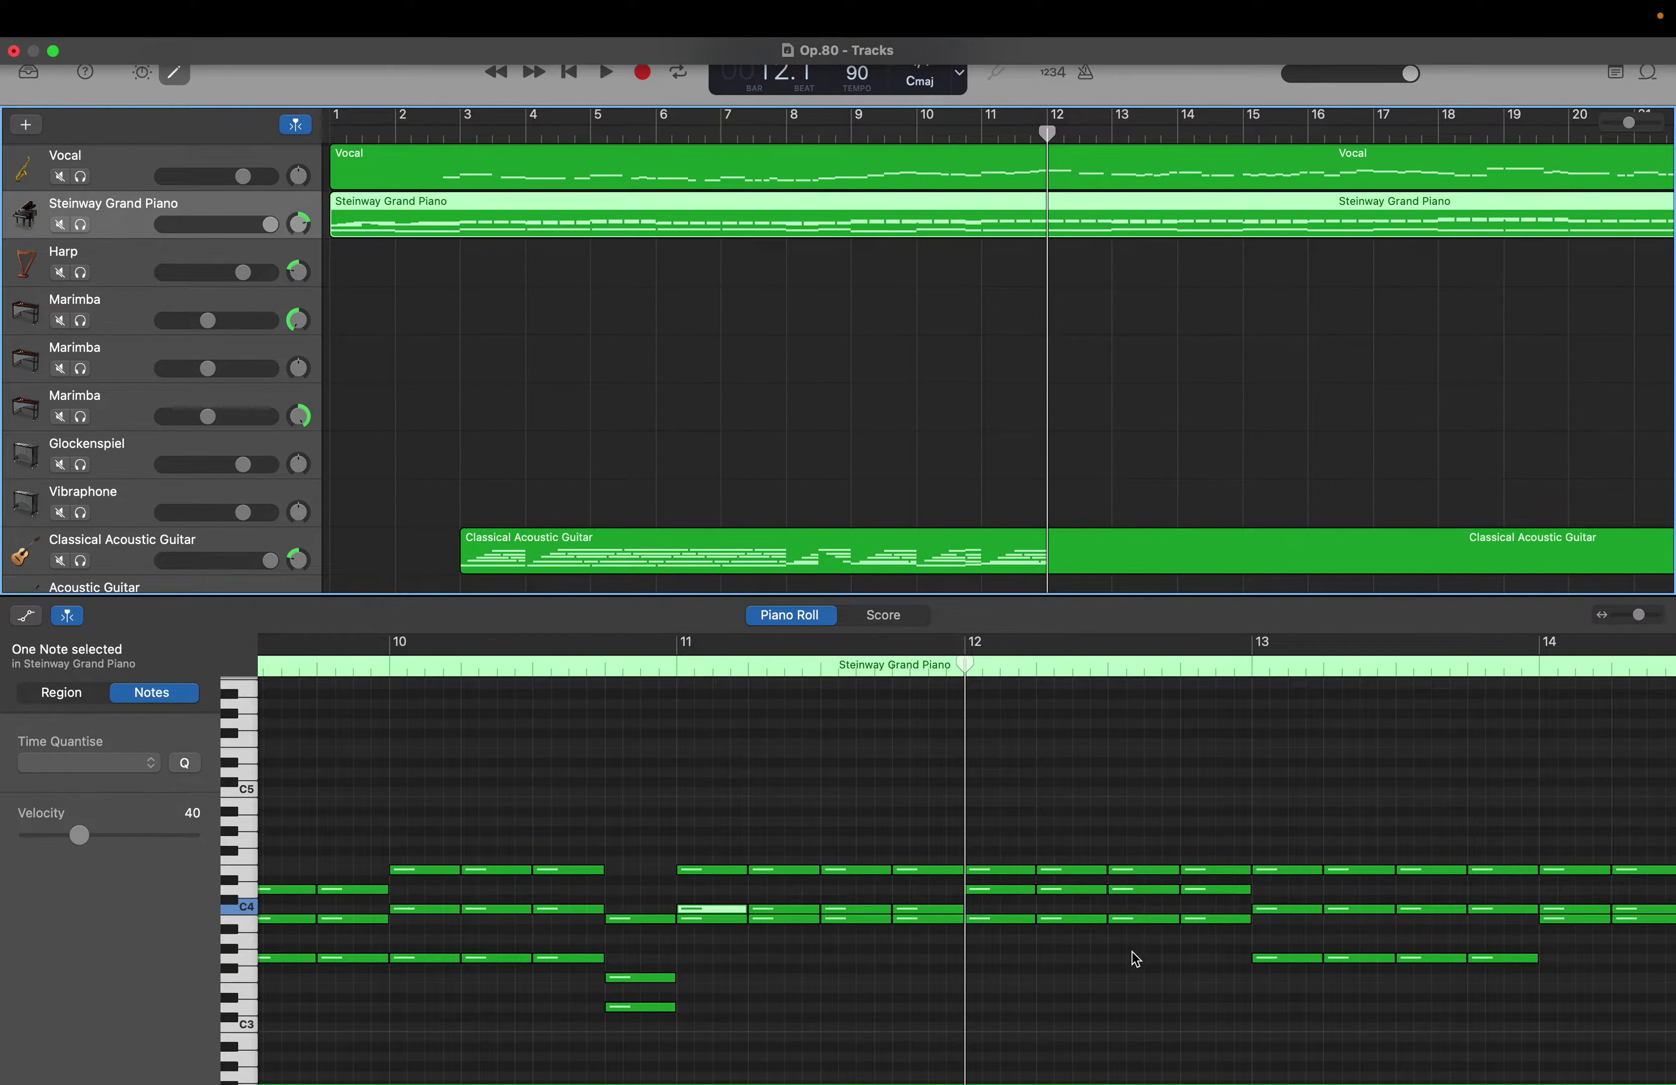
scroll(1126, 963, down, 8)
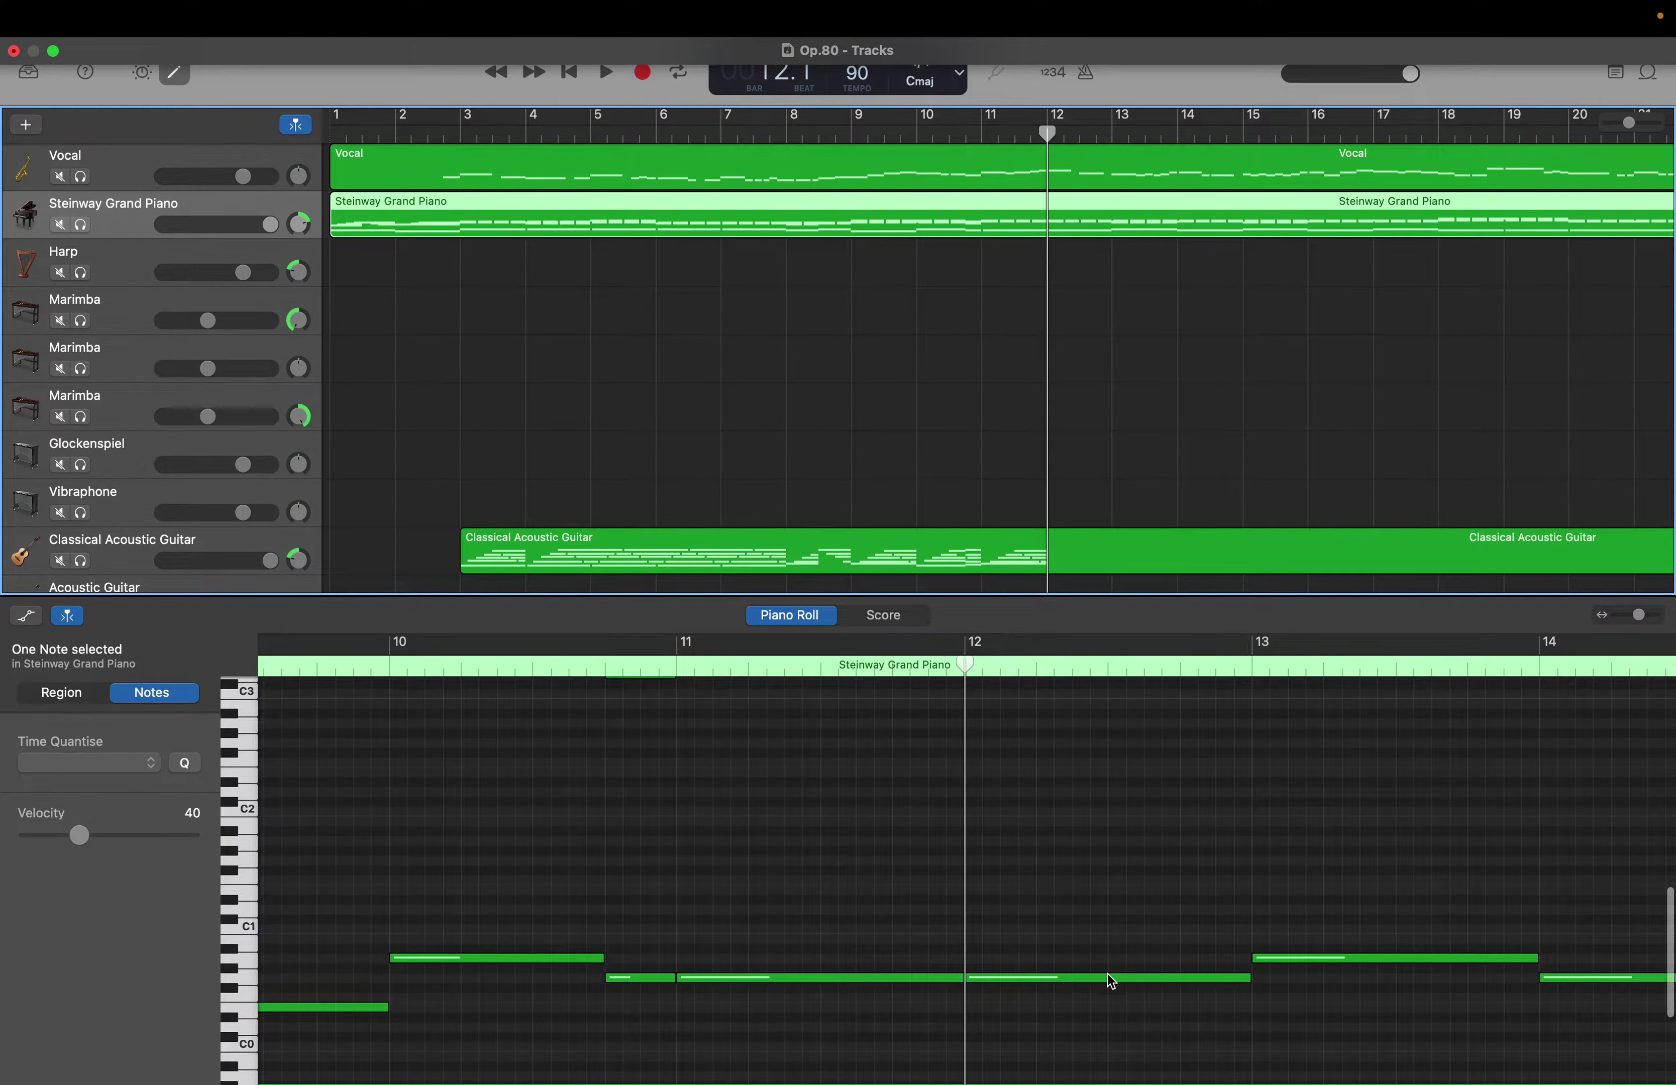
click(1109, 980)
scroll(1106, 977, up, 5)
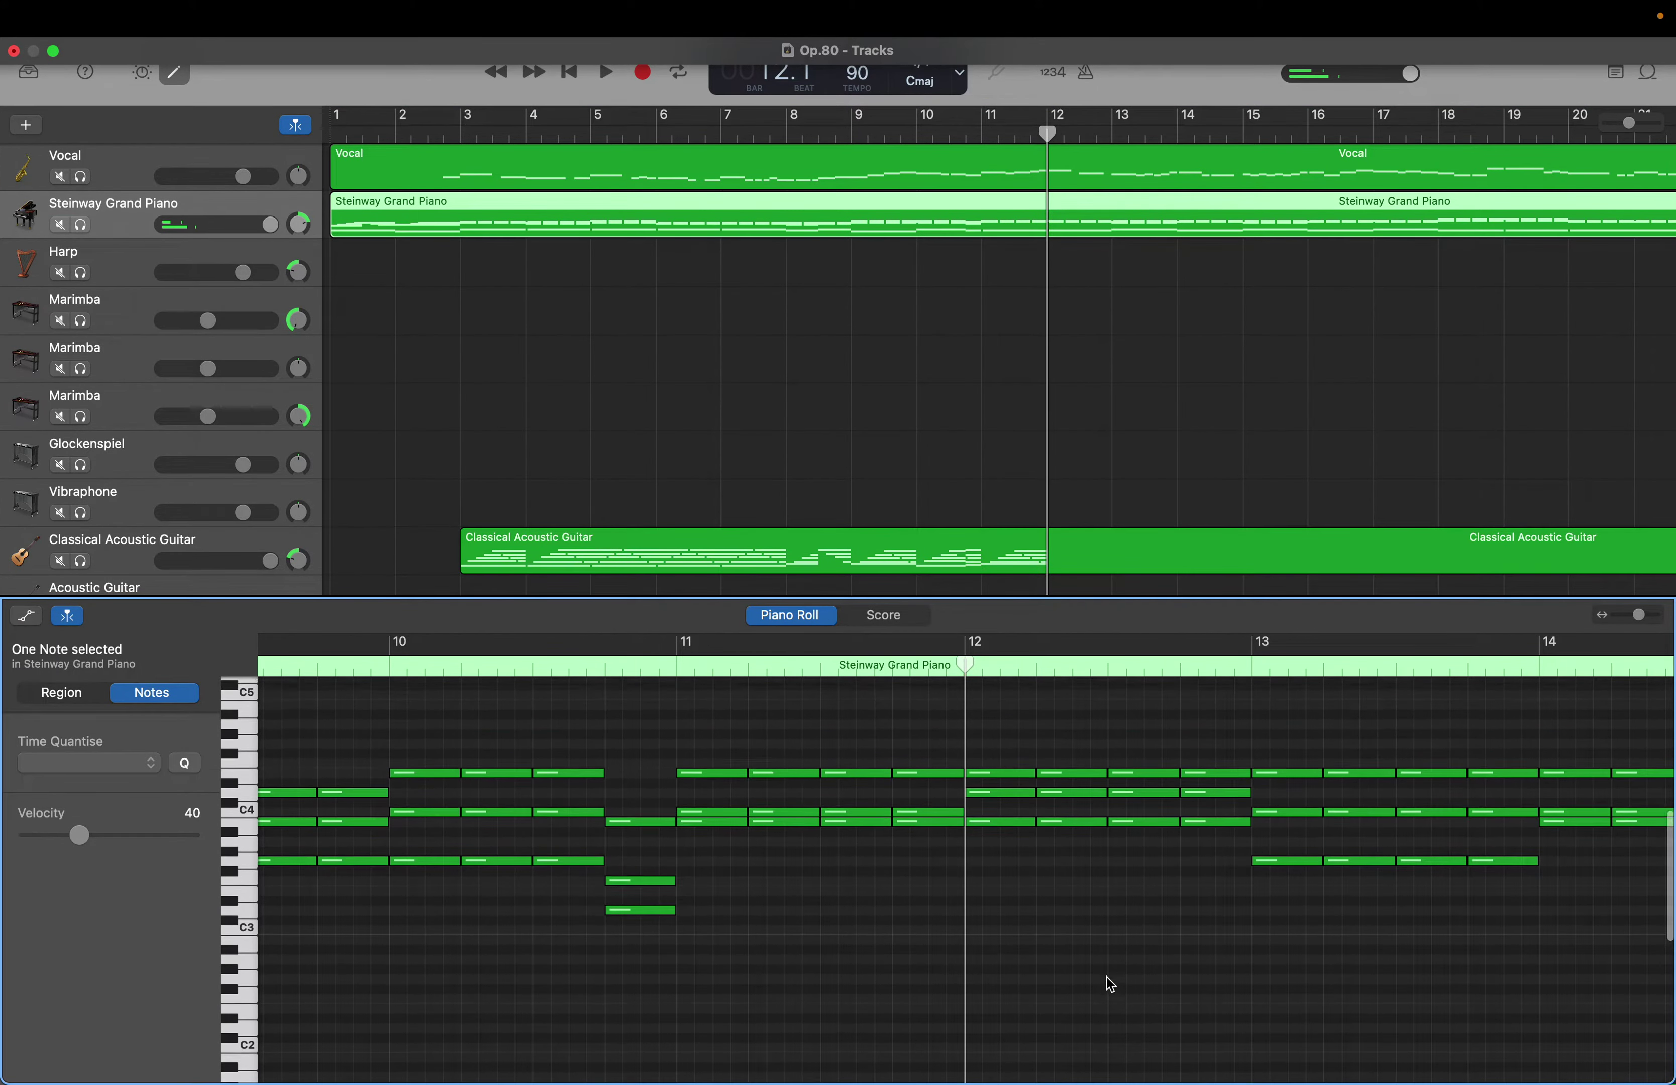
click(999, 824)
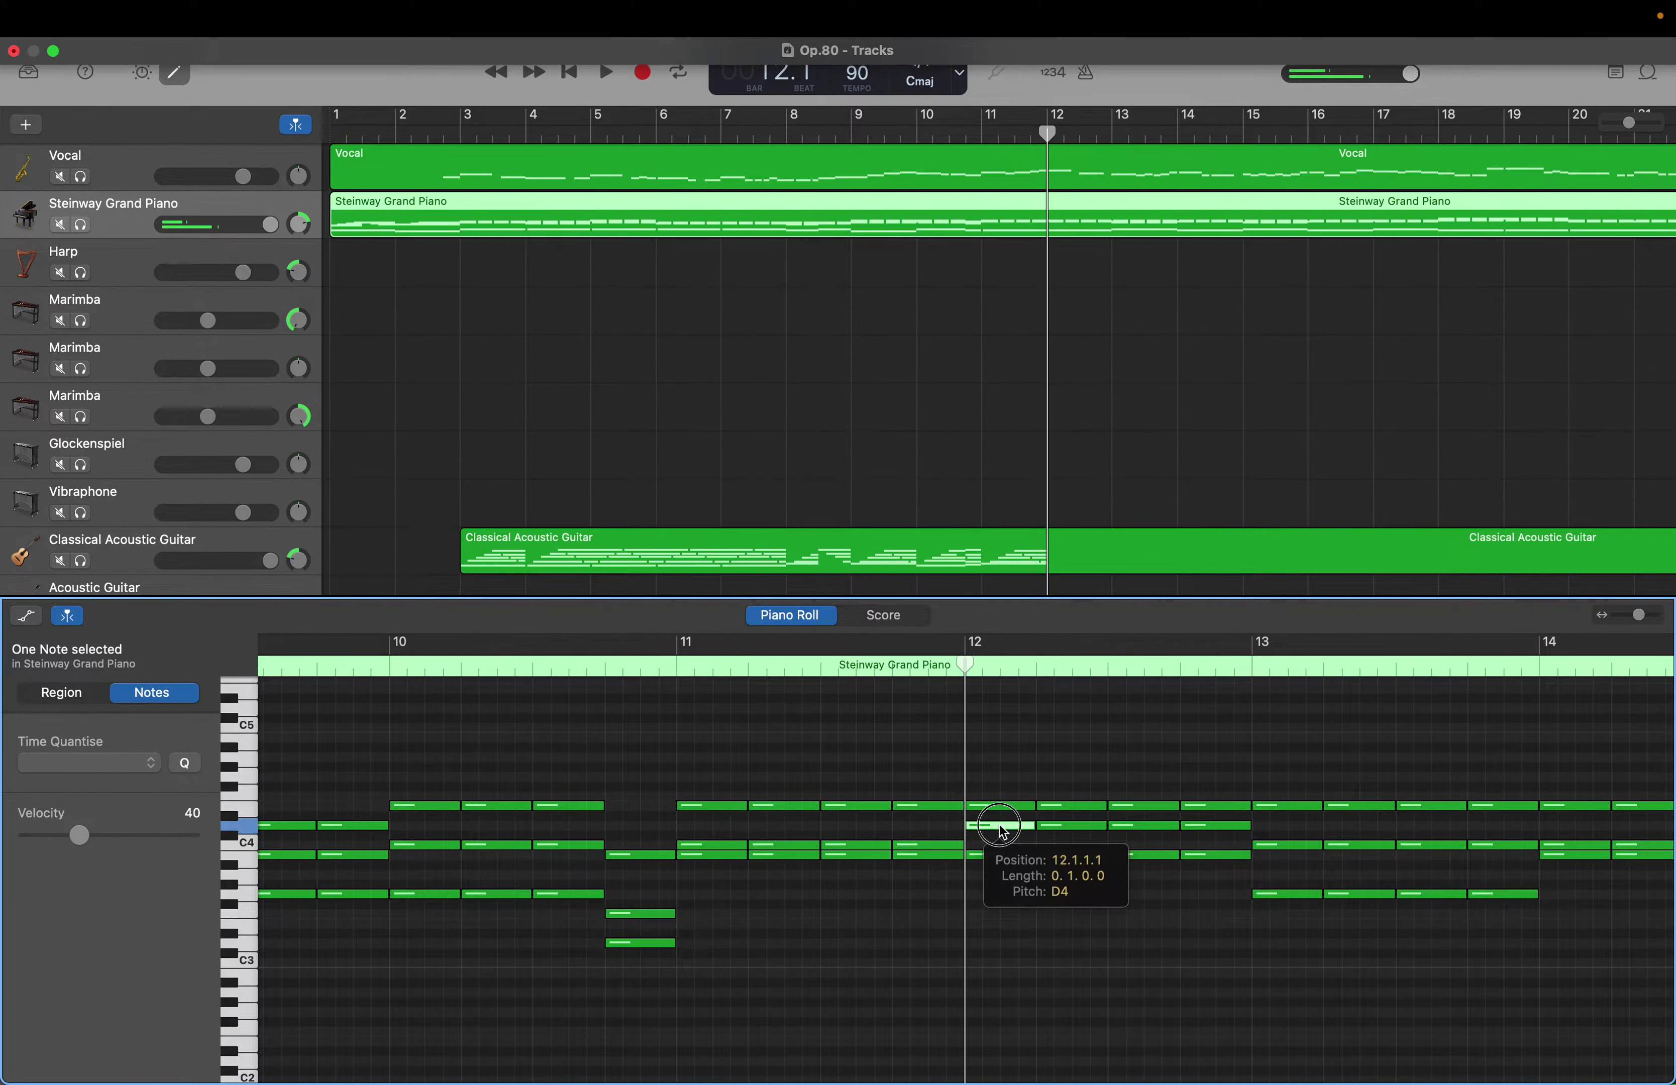
click(1001, 808)
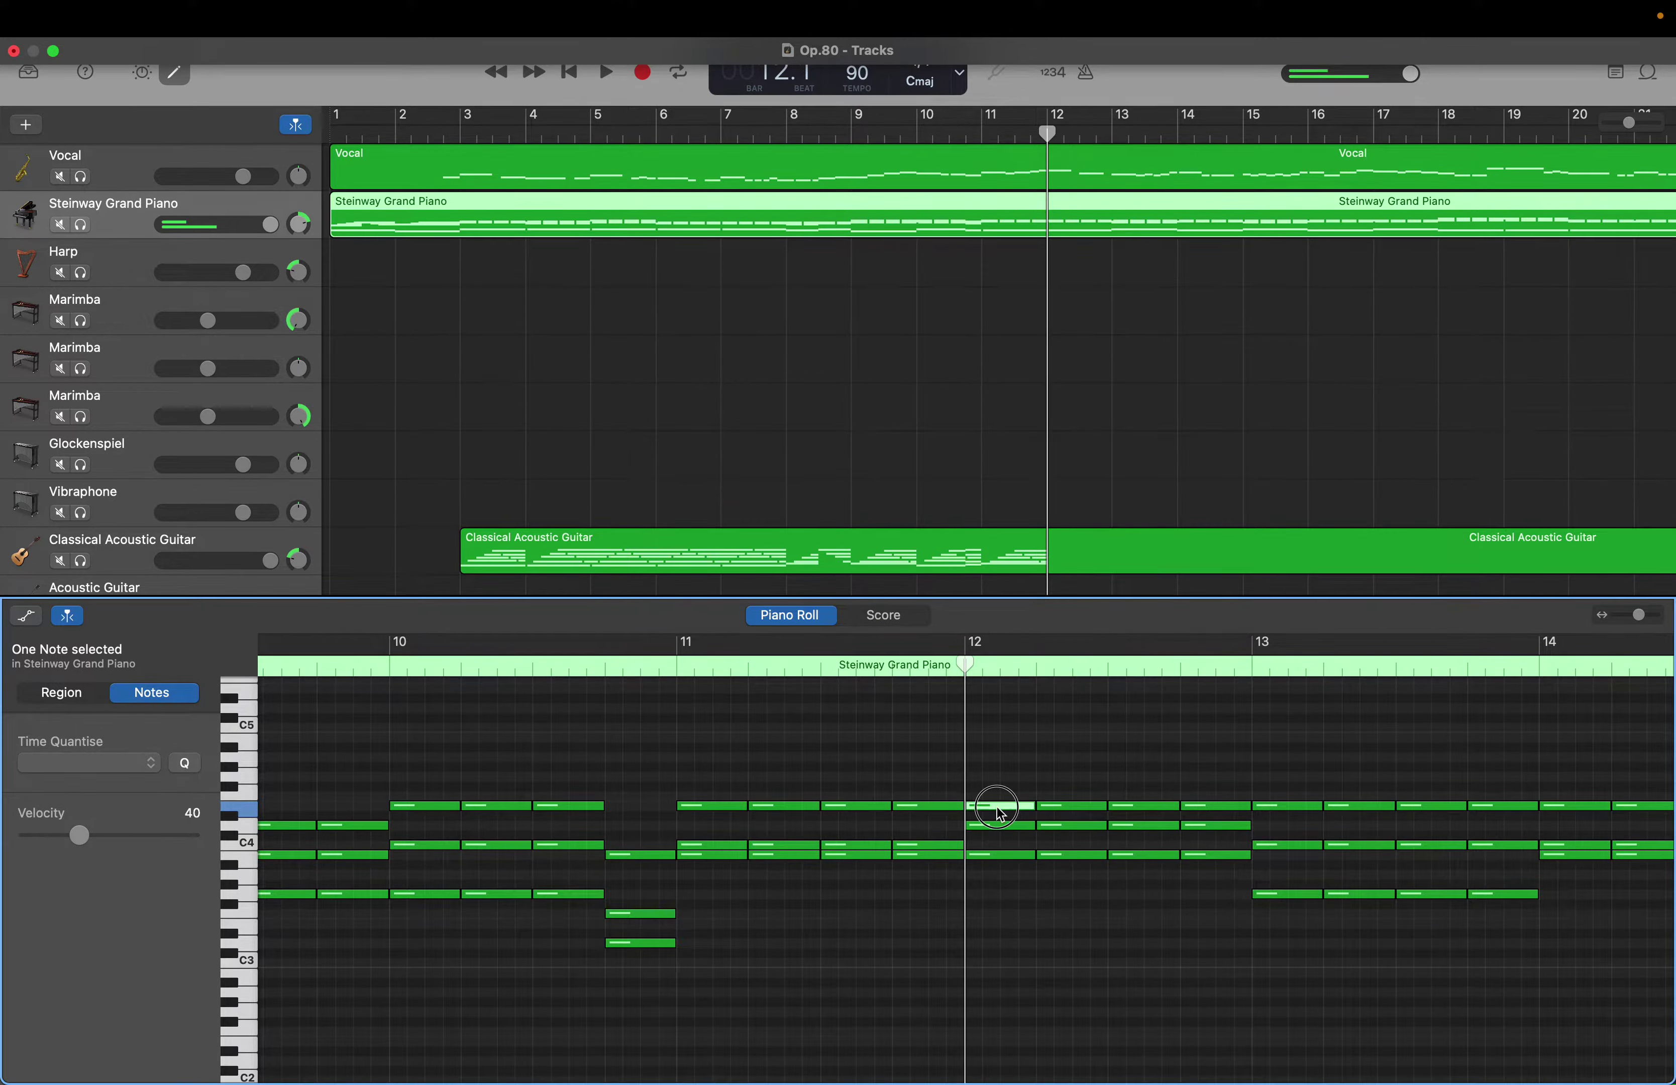
click(1009, 855)
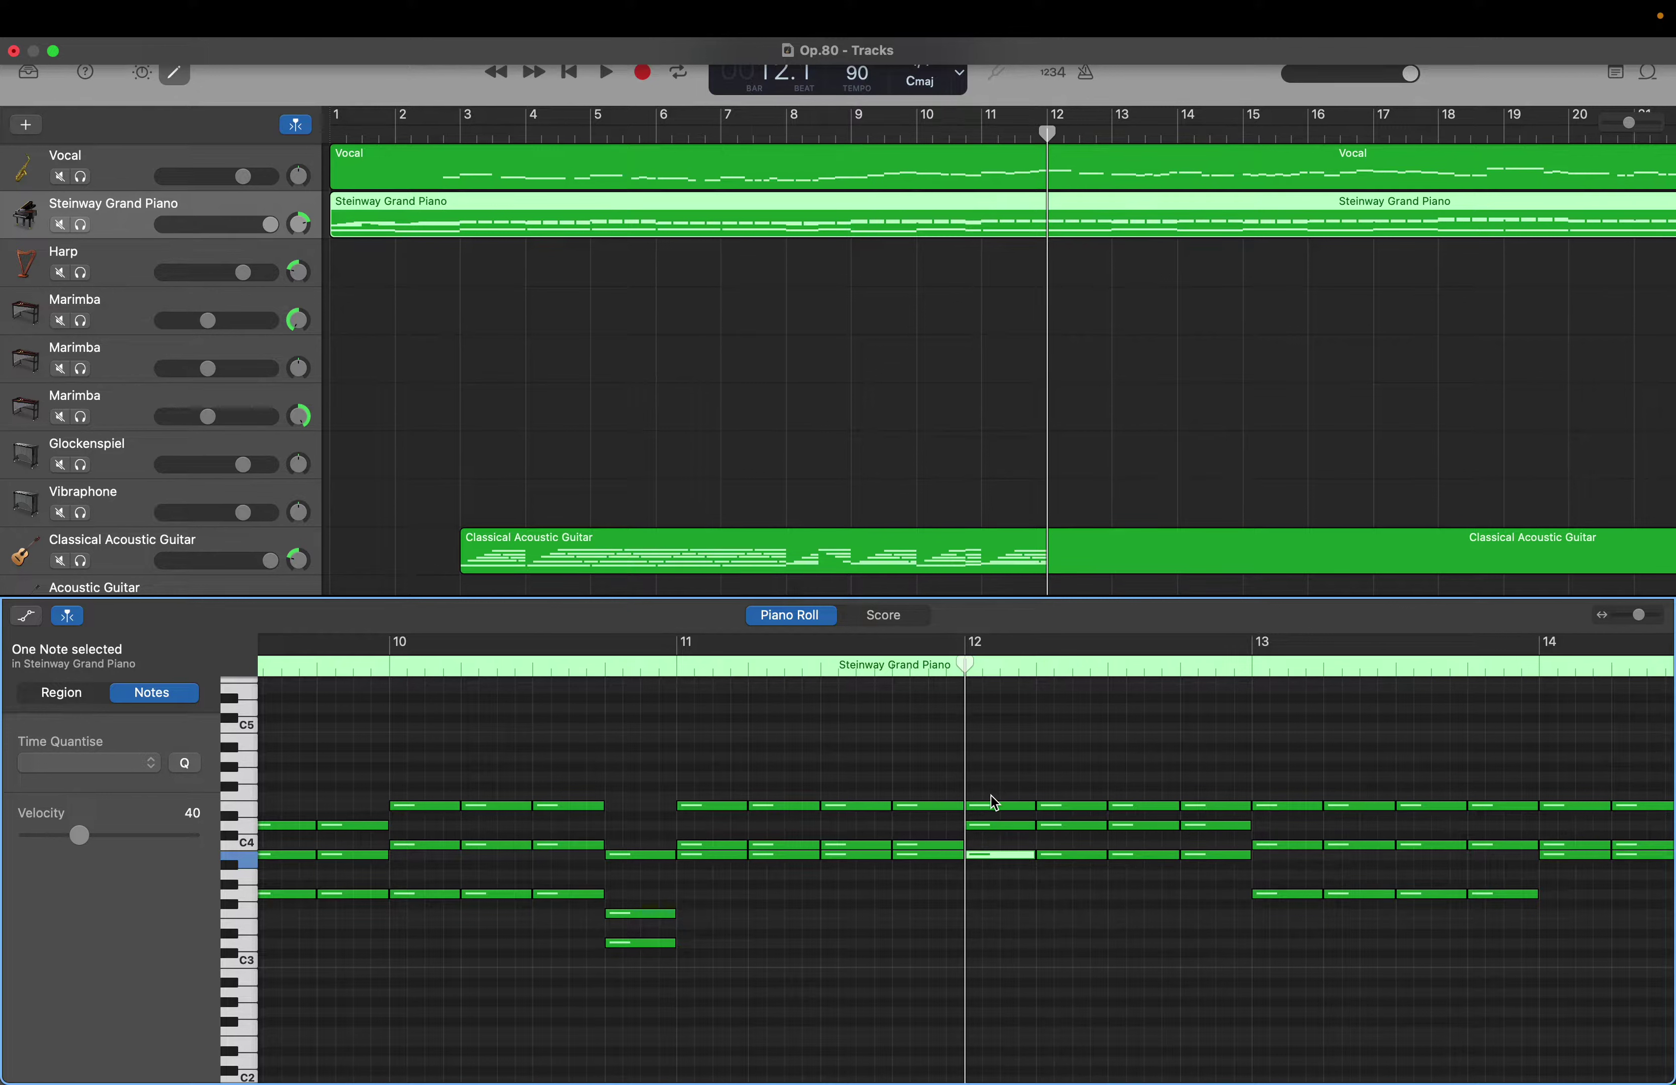
click(995, 826)
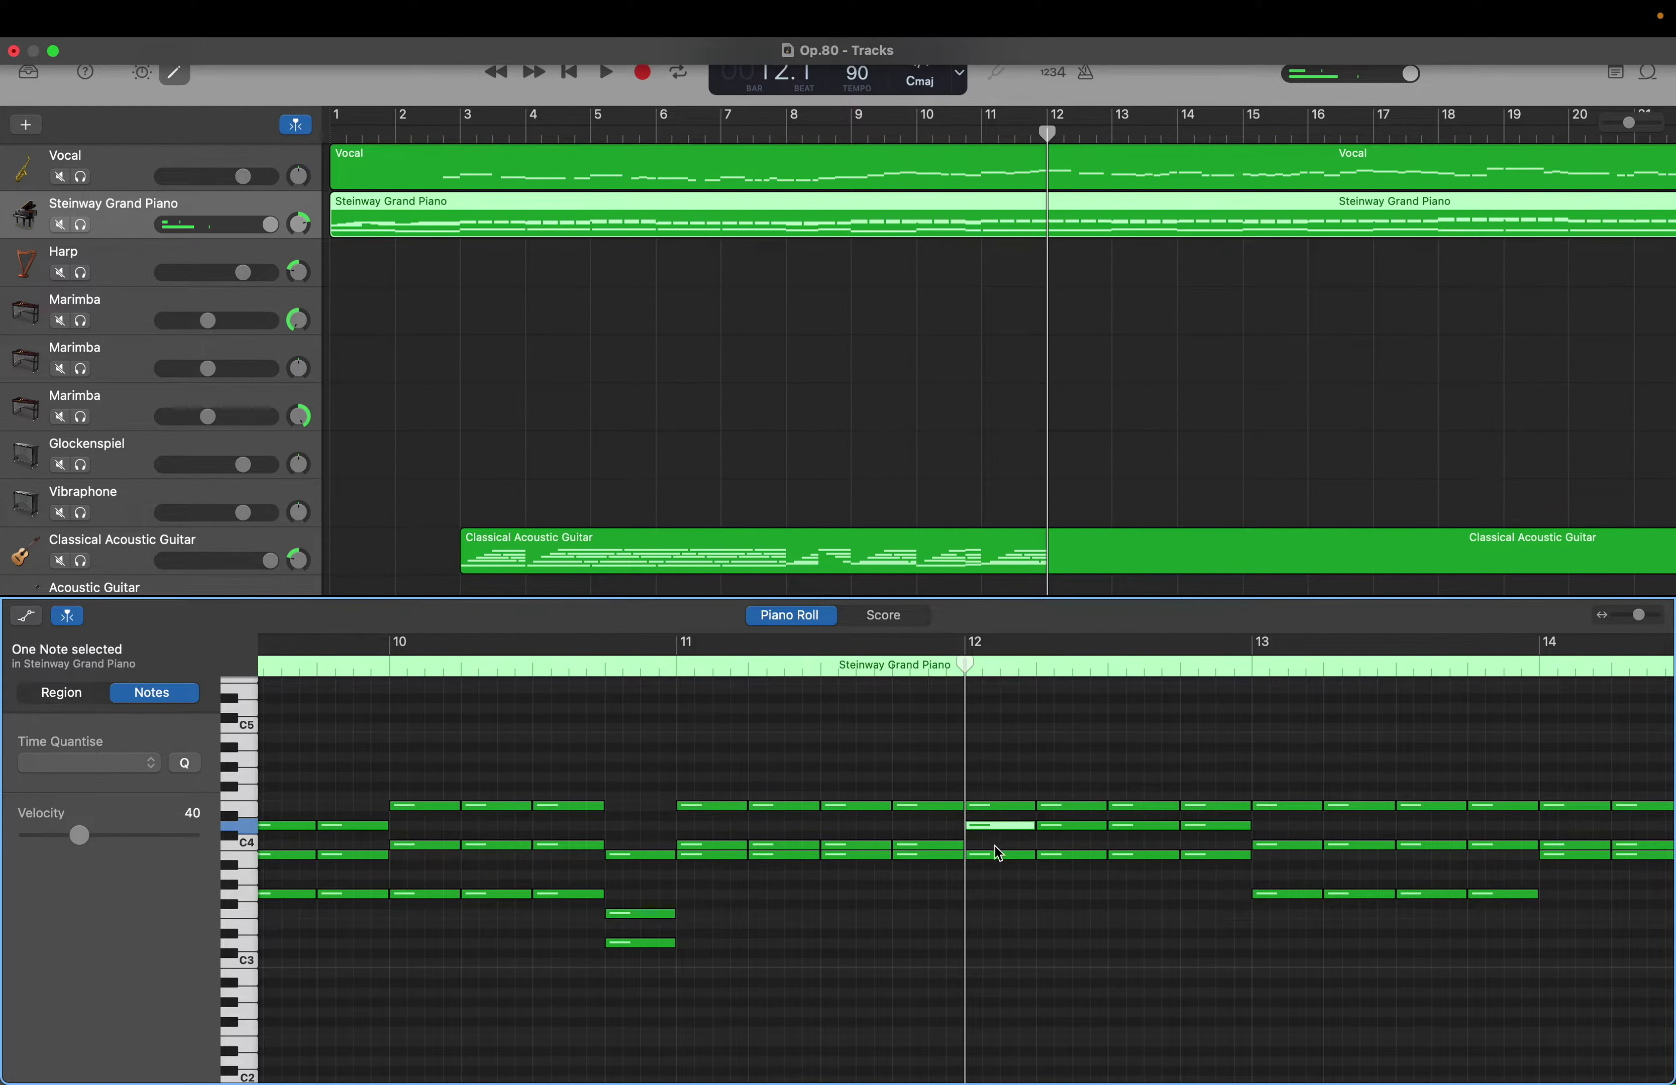
click(996, 849)
click(996, 854)
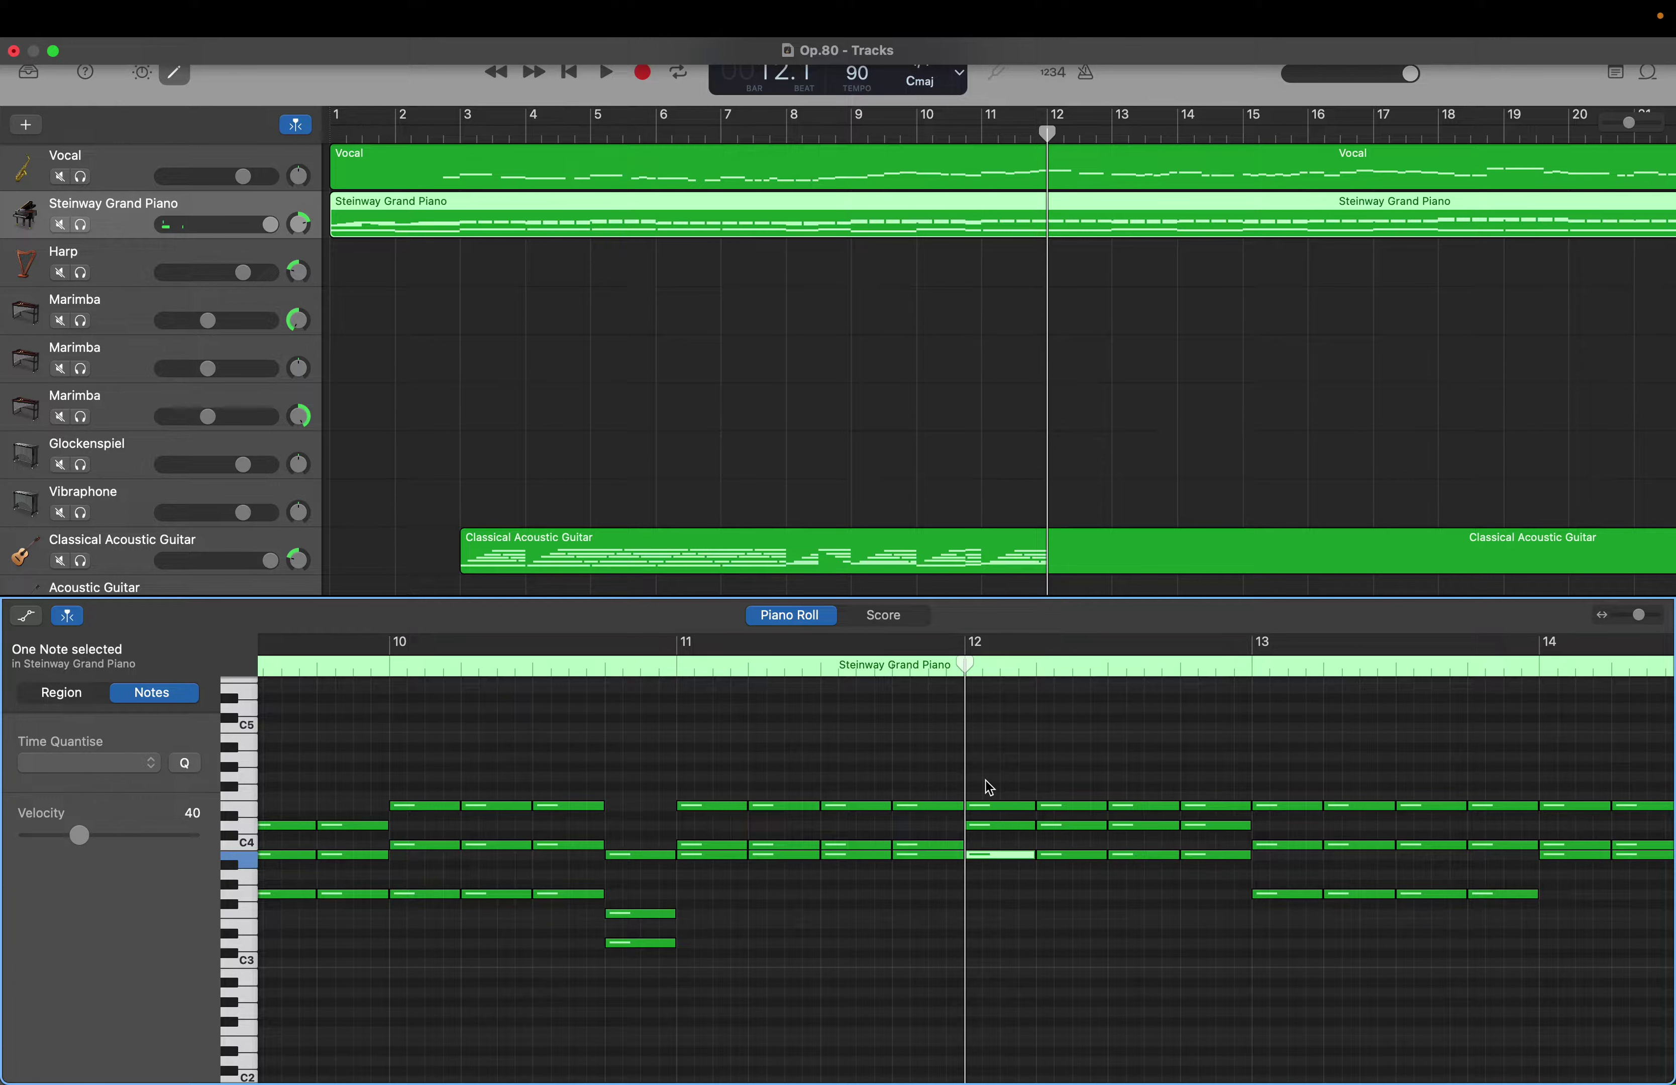
click(995, 828)
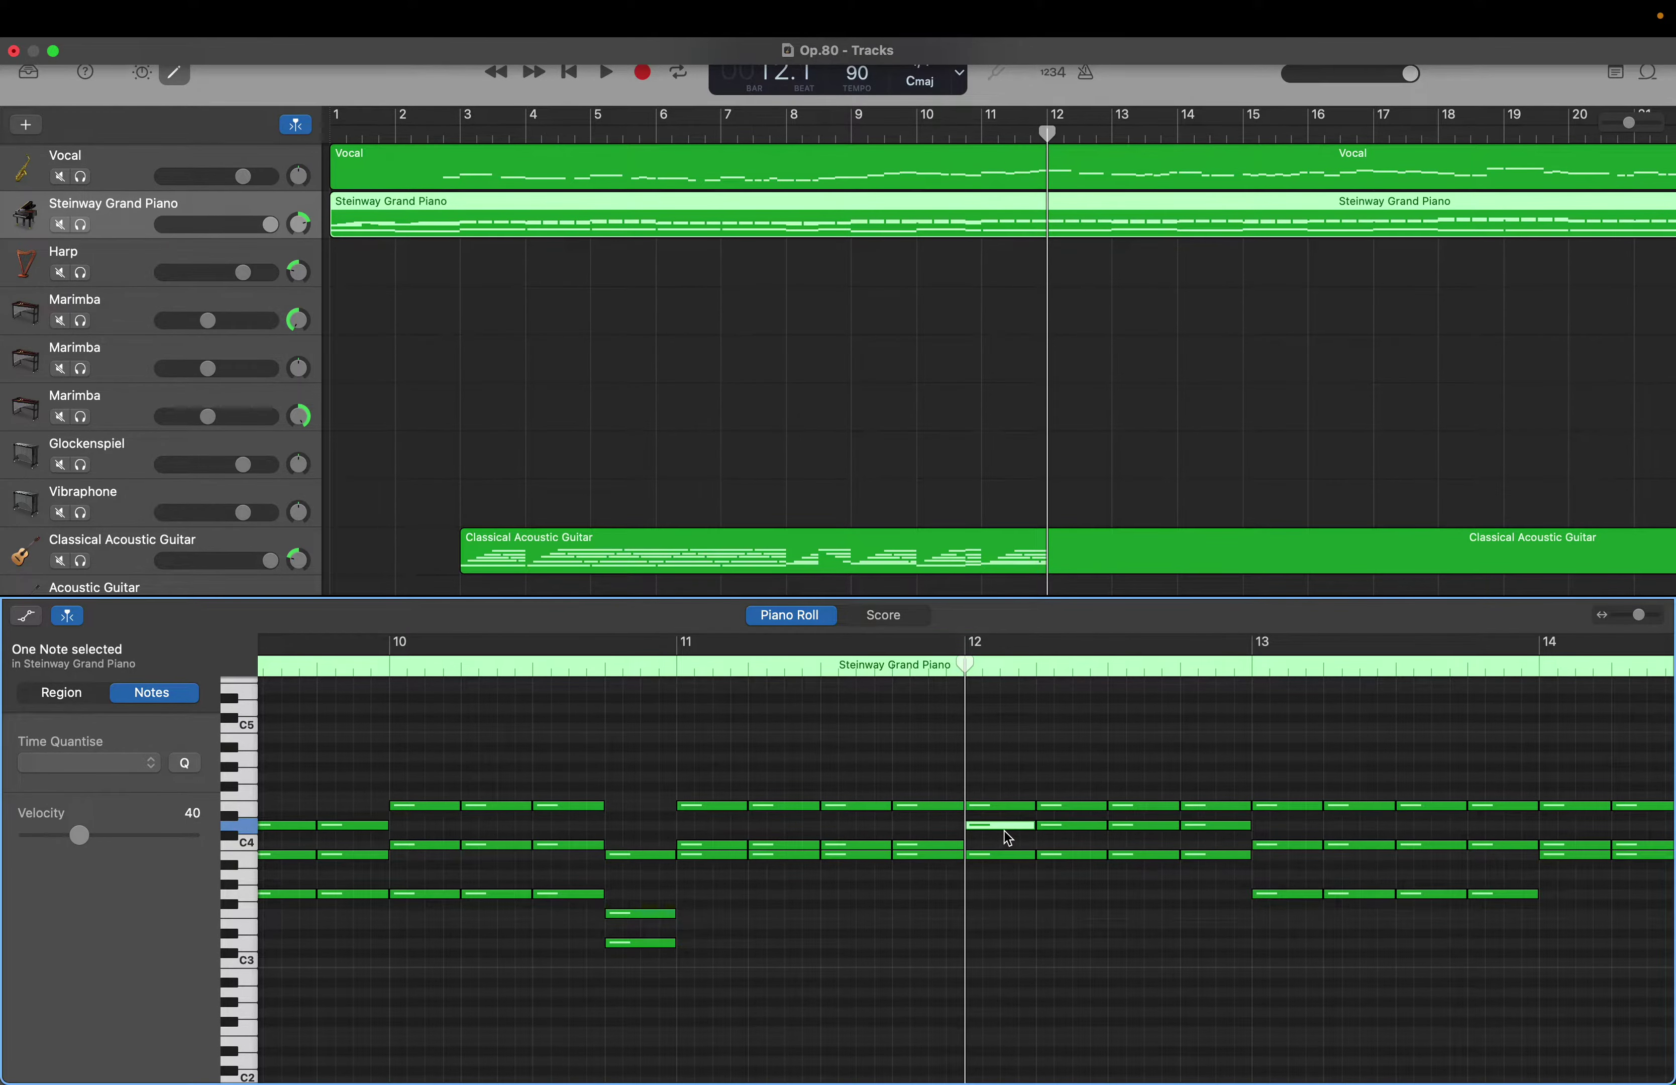
Review the Classical Acoustic Guitar picking patterns in the bars before bar 12 for one that suits the piano chord
click(925, 562)
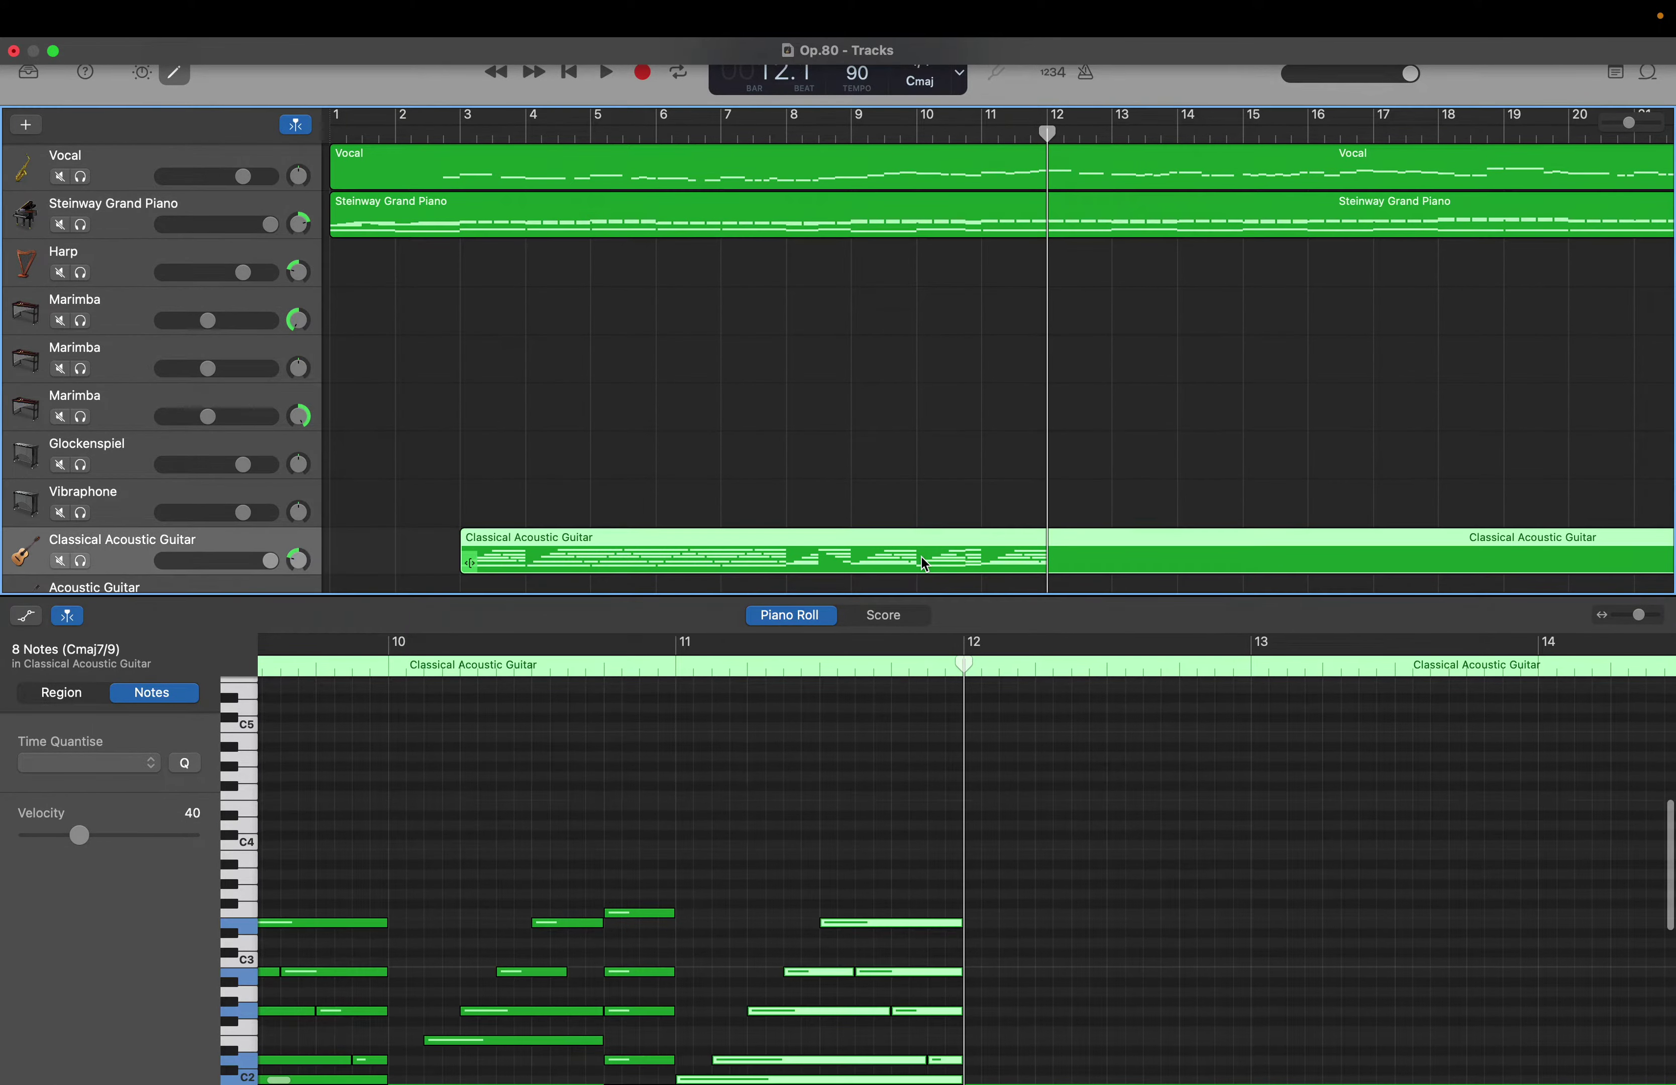
scroll(849, 840, left, 5)
scroll(849, 840, down, 2)
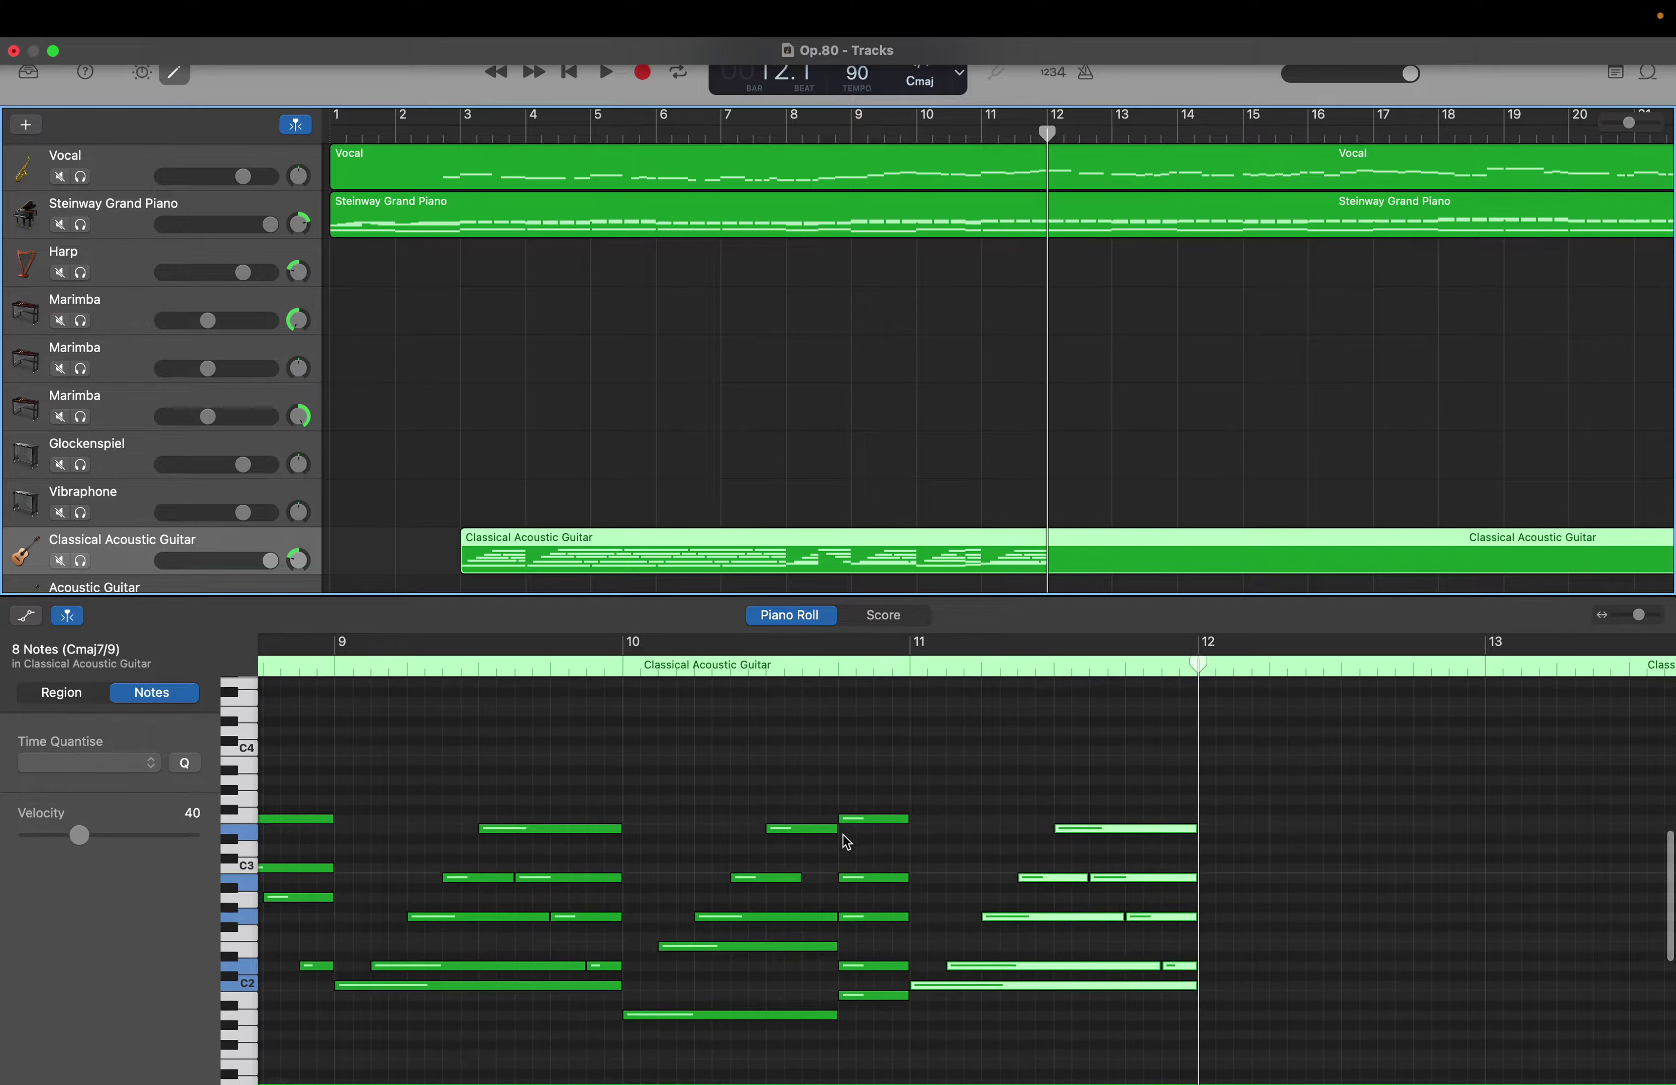
scroll(847, 841, down, 2)
scroll(847, 840, left, 5)
scroll(847, 840, down, 1)
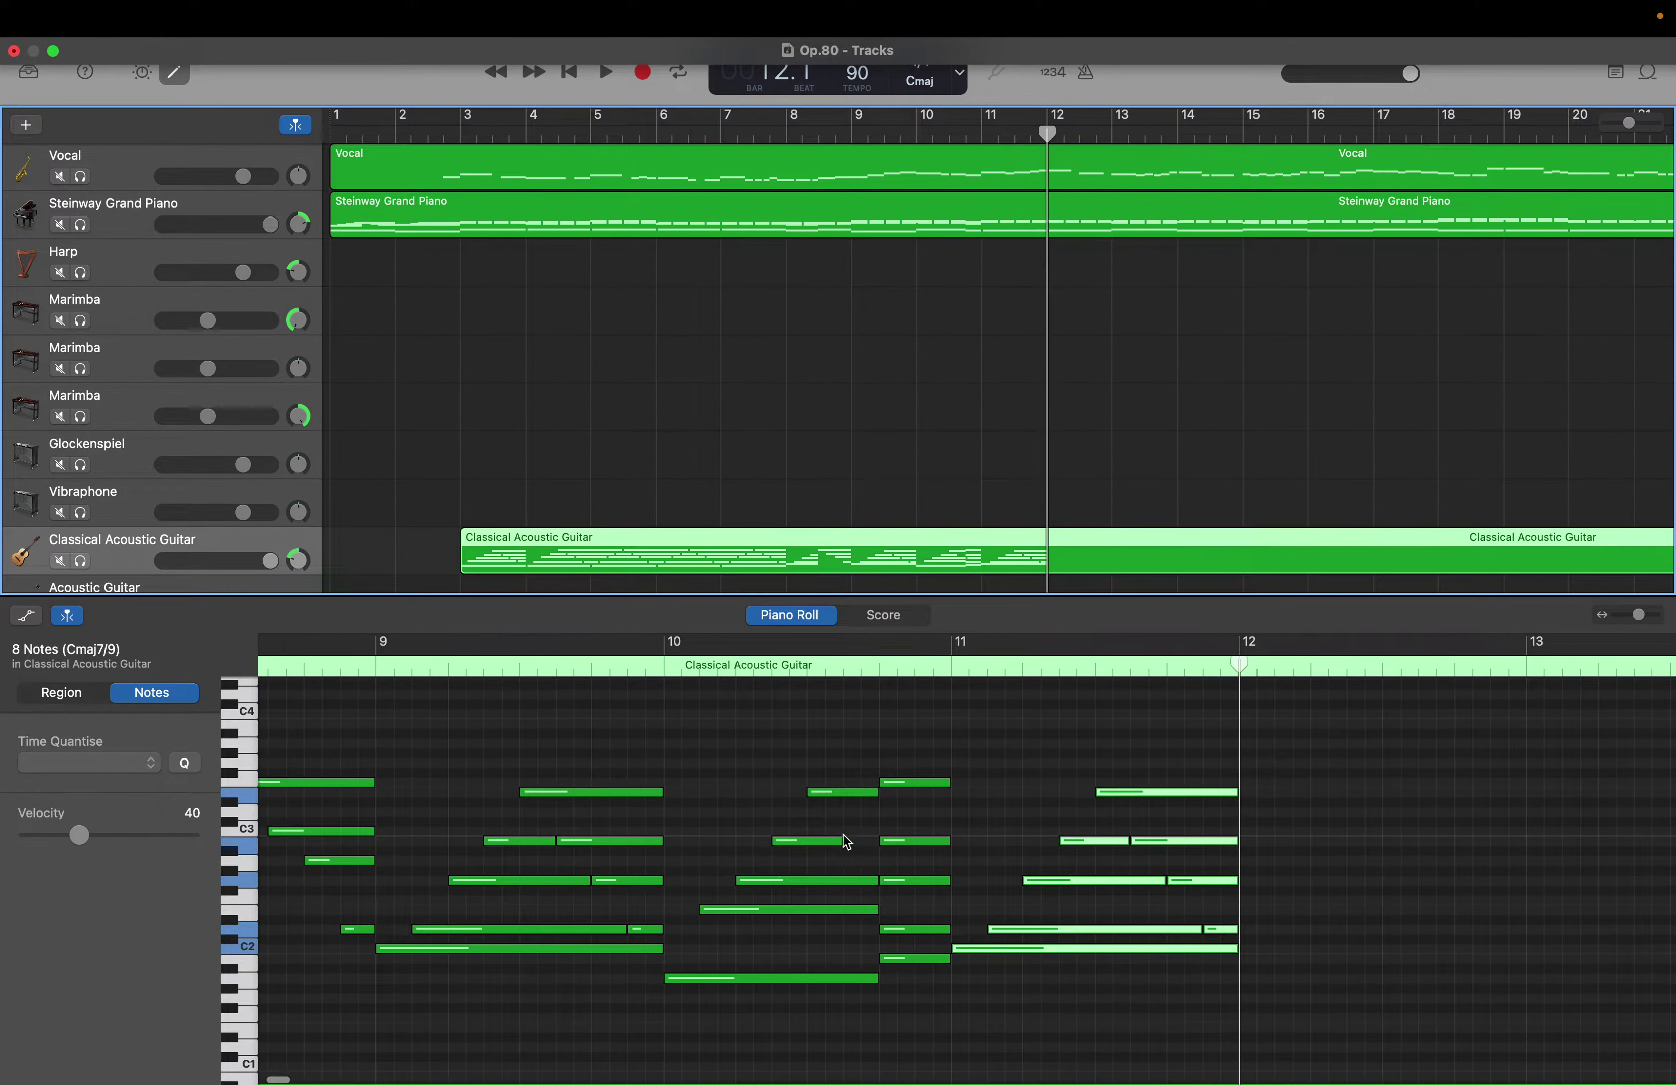
scroll(847, 840, left, 6)
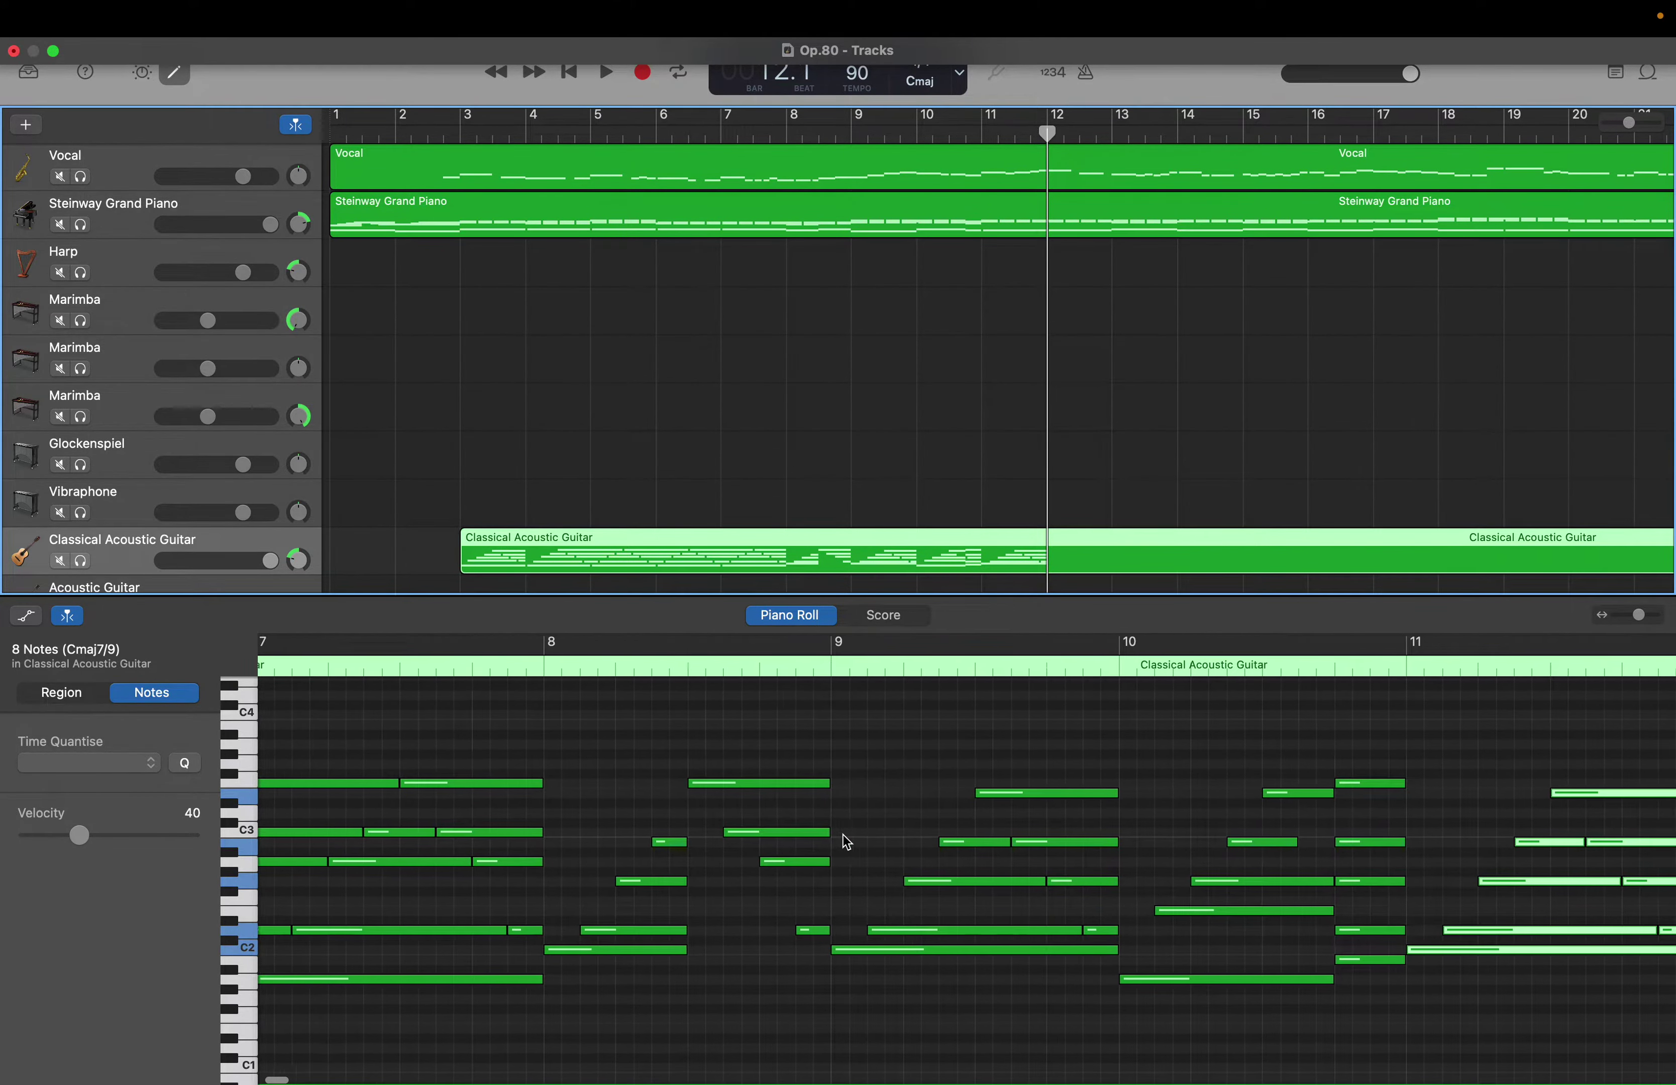
scroll(847, 841, left, 2)
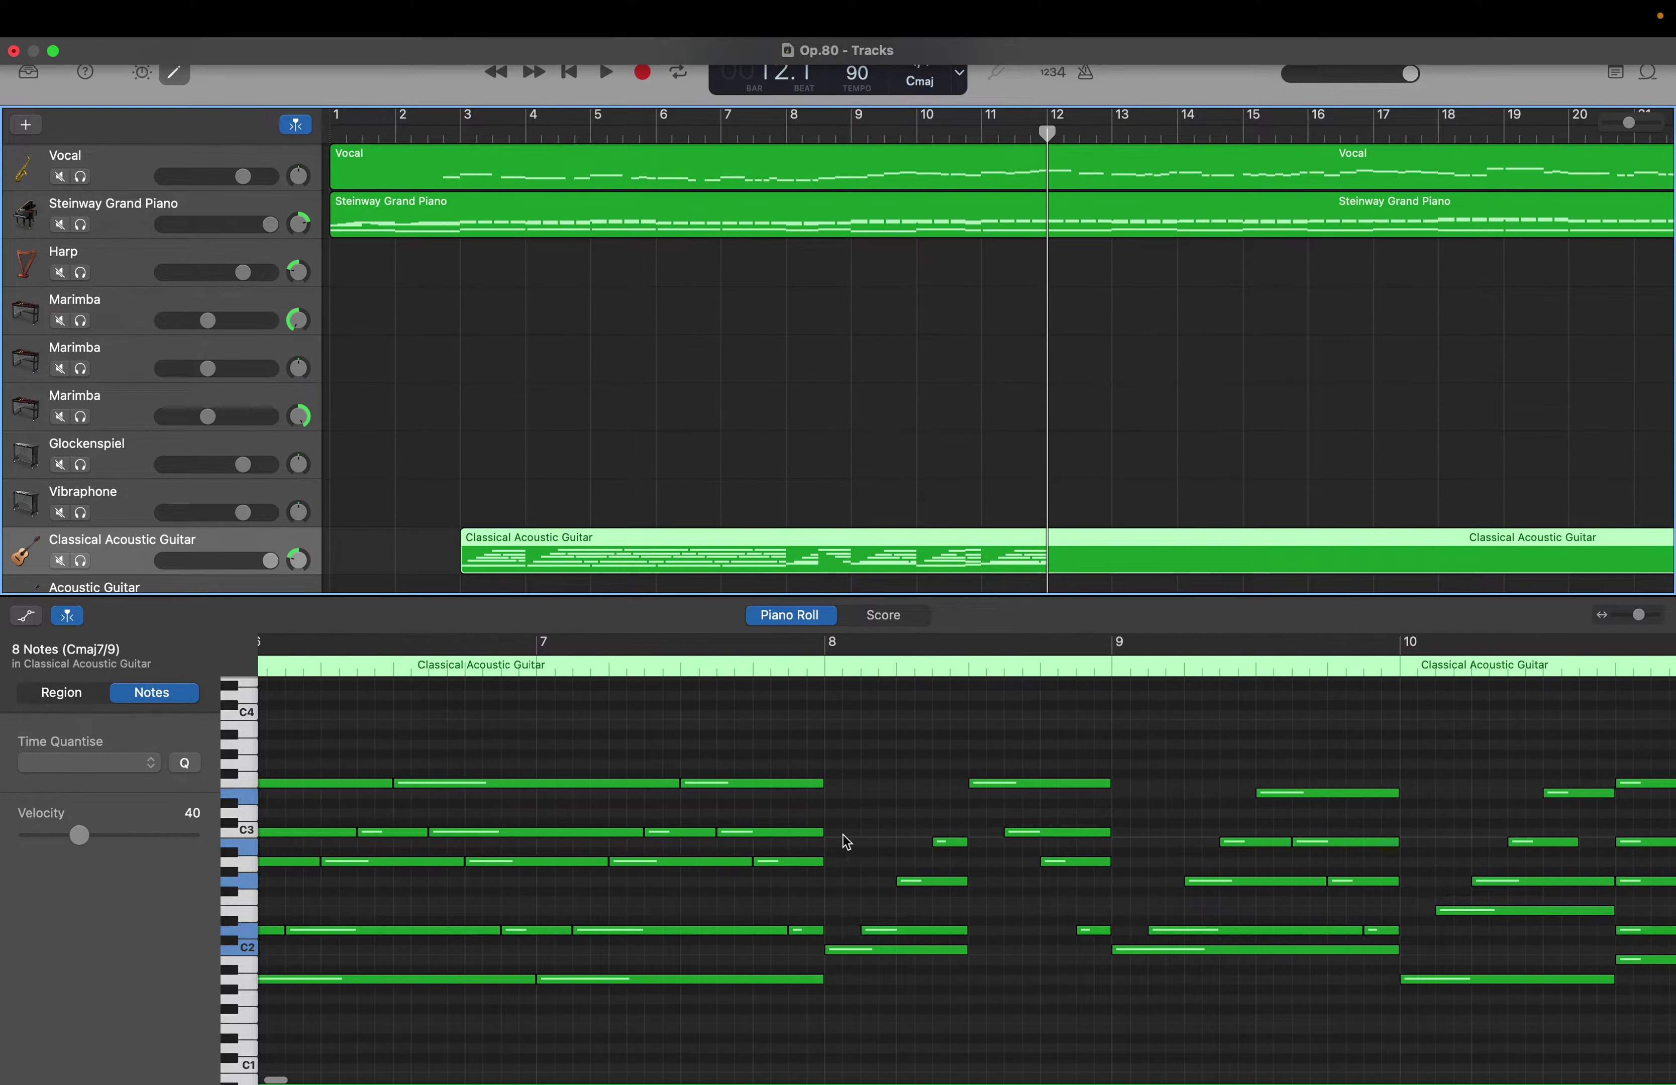
scroll(847, 840, down, 1)
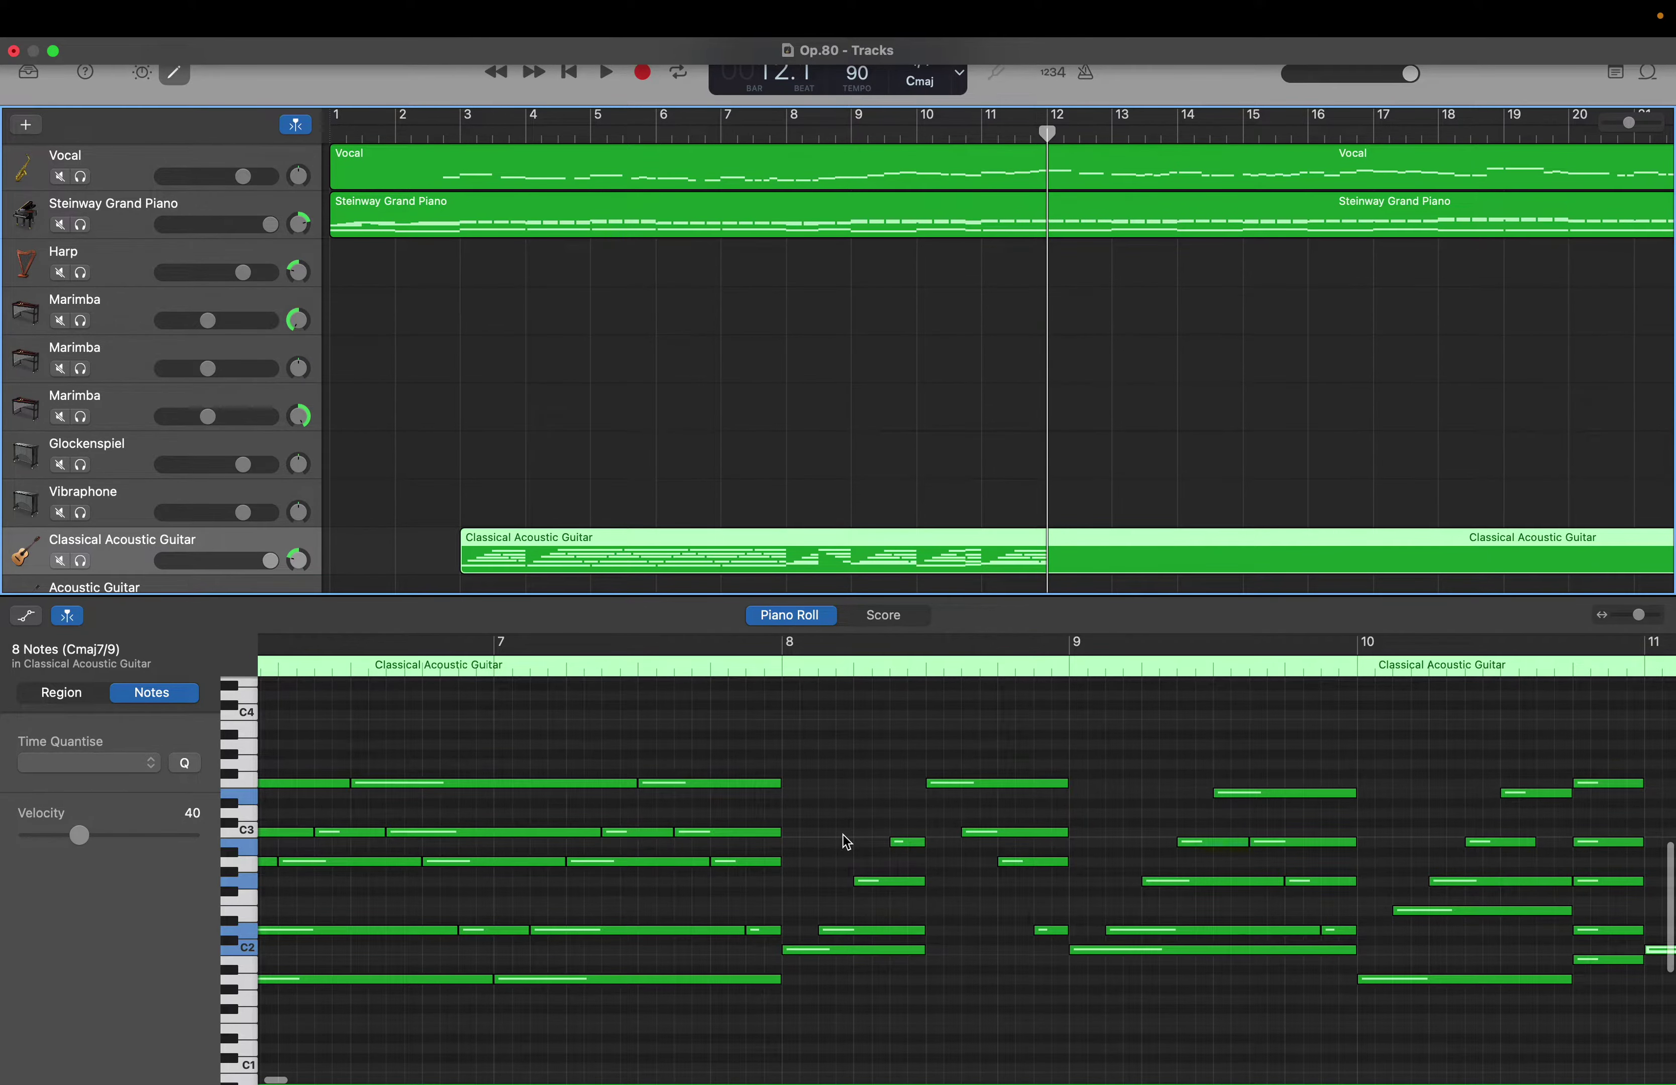
scroll(846, 841, down, 1)
scroll(846, 841, right, 2)
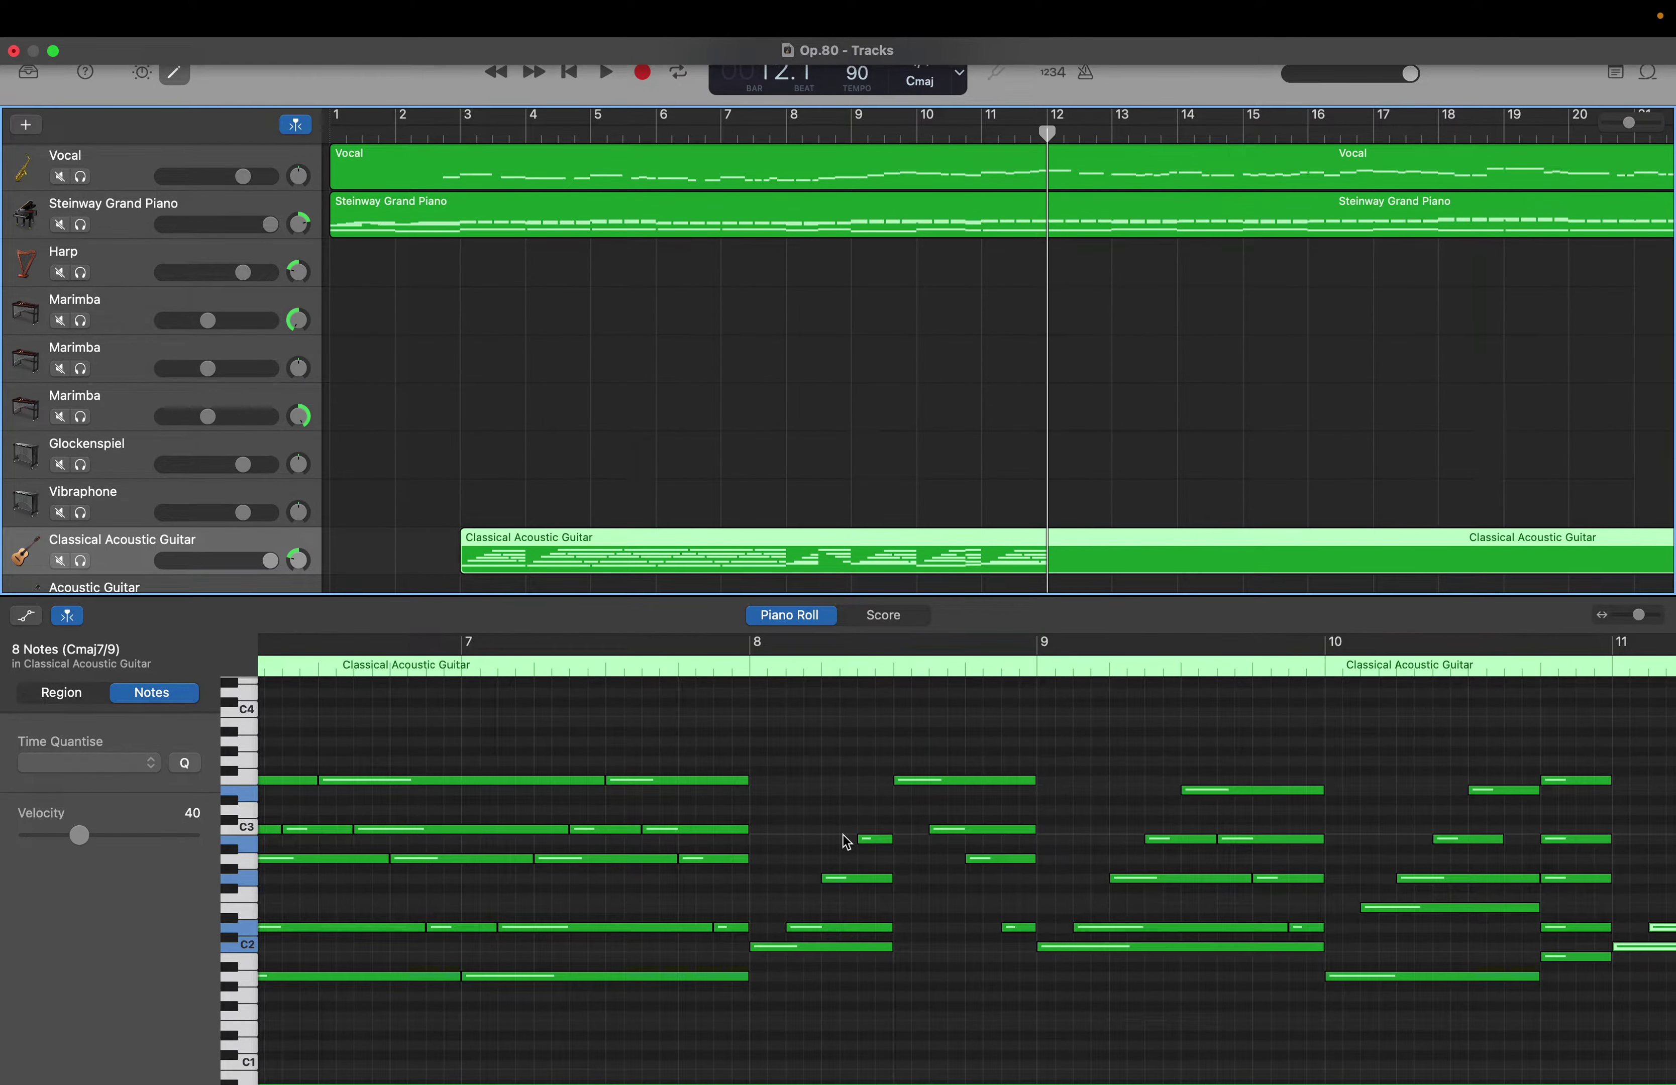
scroll(846, 841, right, 15)
scroll(847, 841, up, 1)
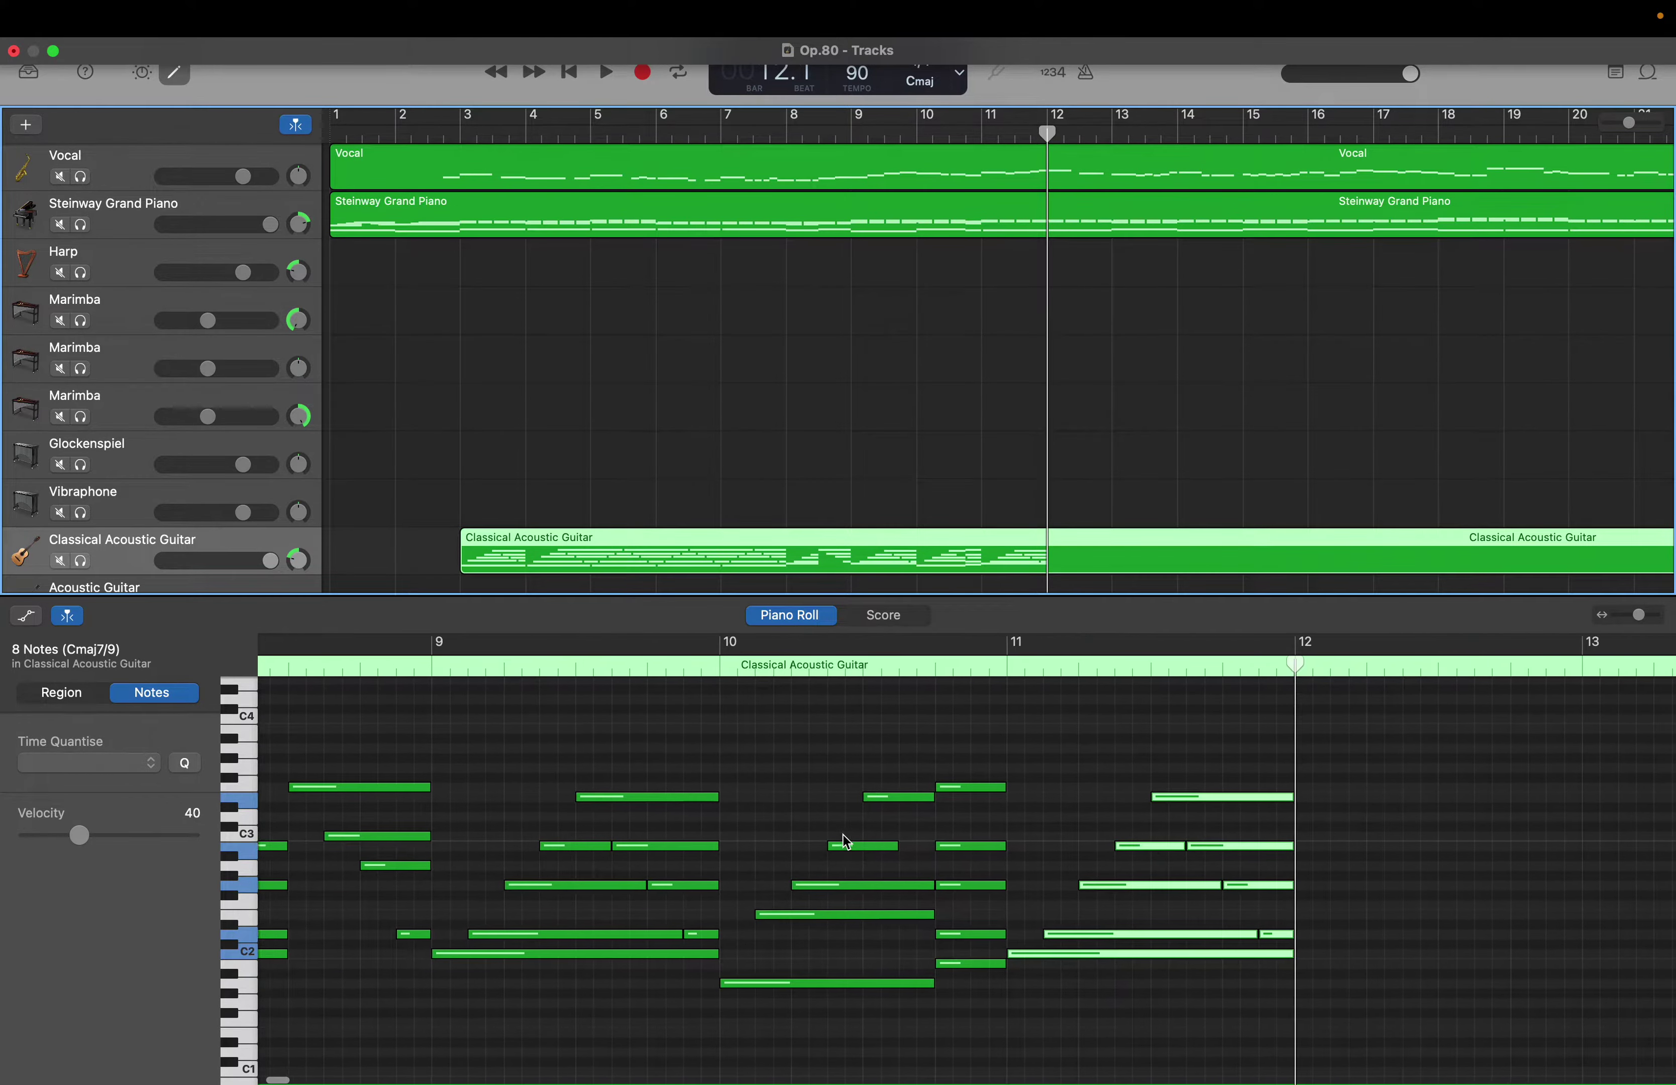
scroll(846, 841, right, 2)
scroll(846, 840, down, 5)
scroll(847, 841, down, 1)
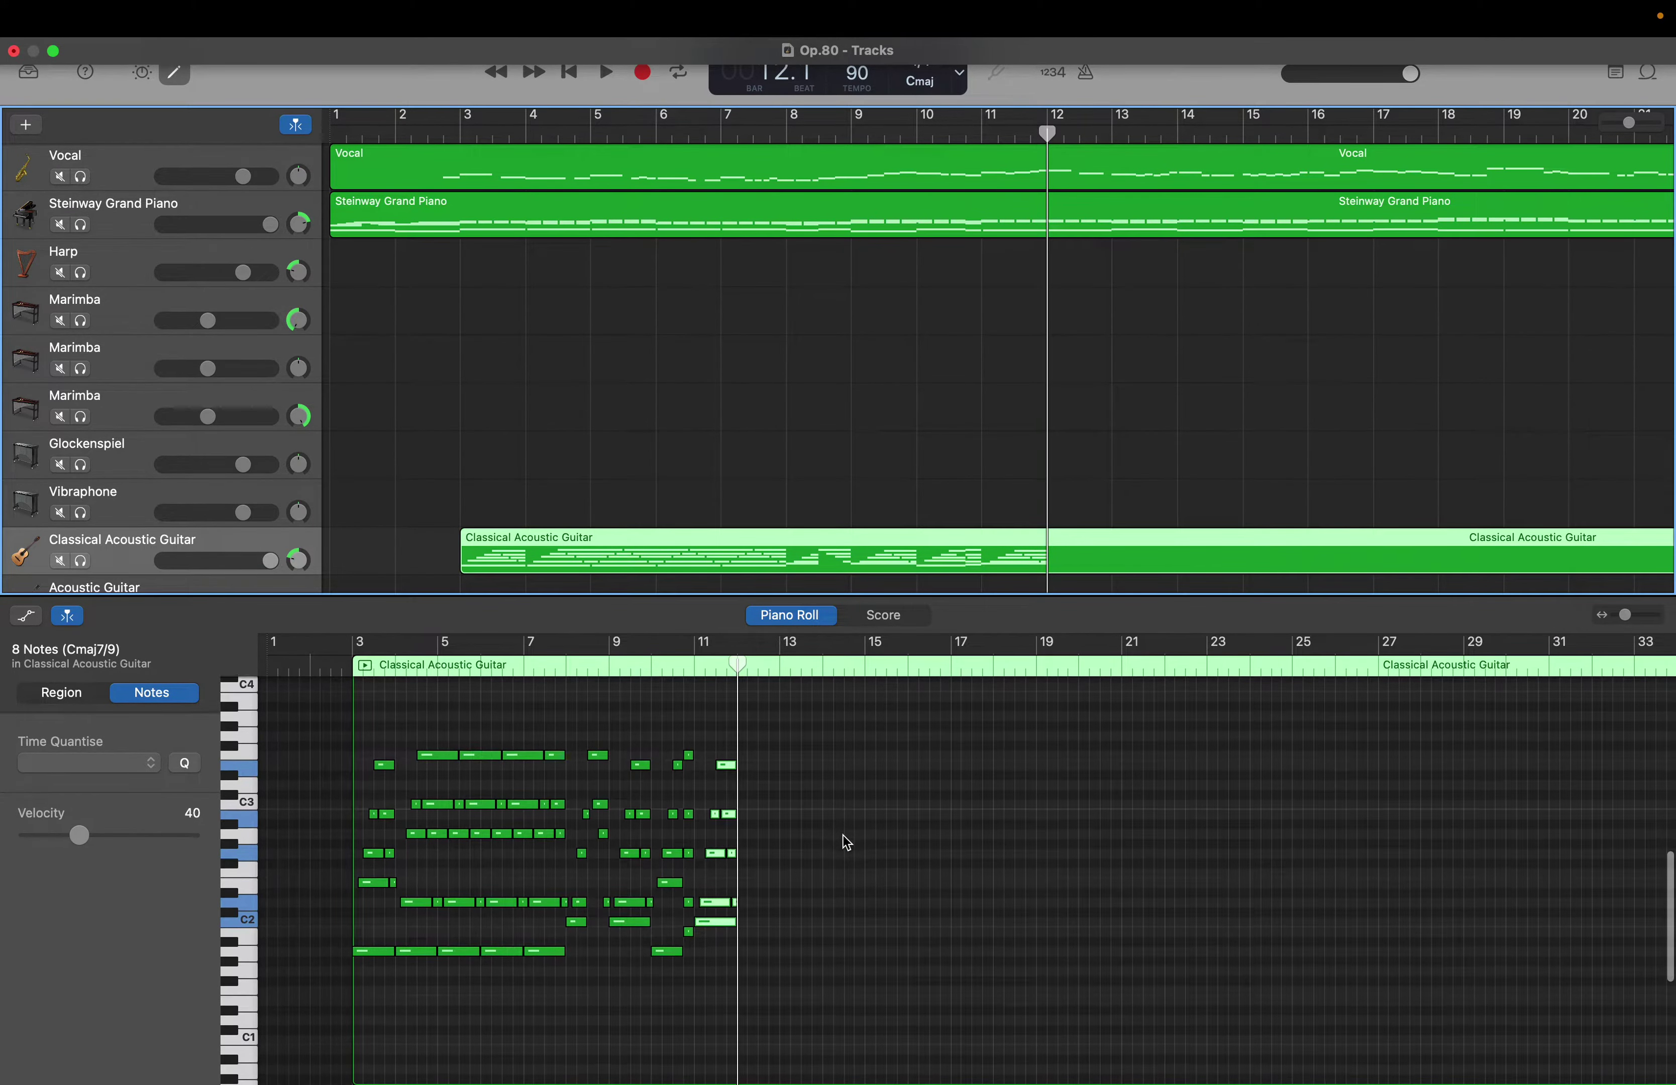
scroll(847, 841, down, 1)
click(1627, 617)
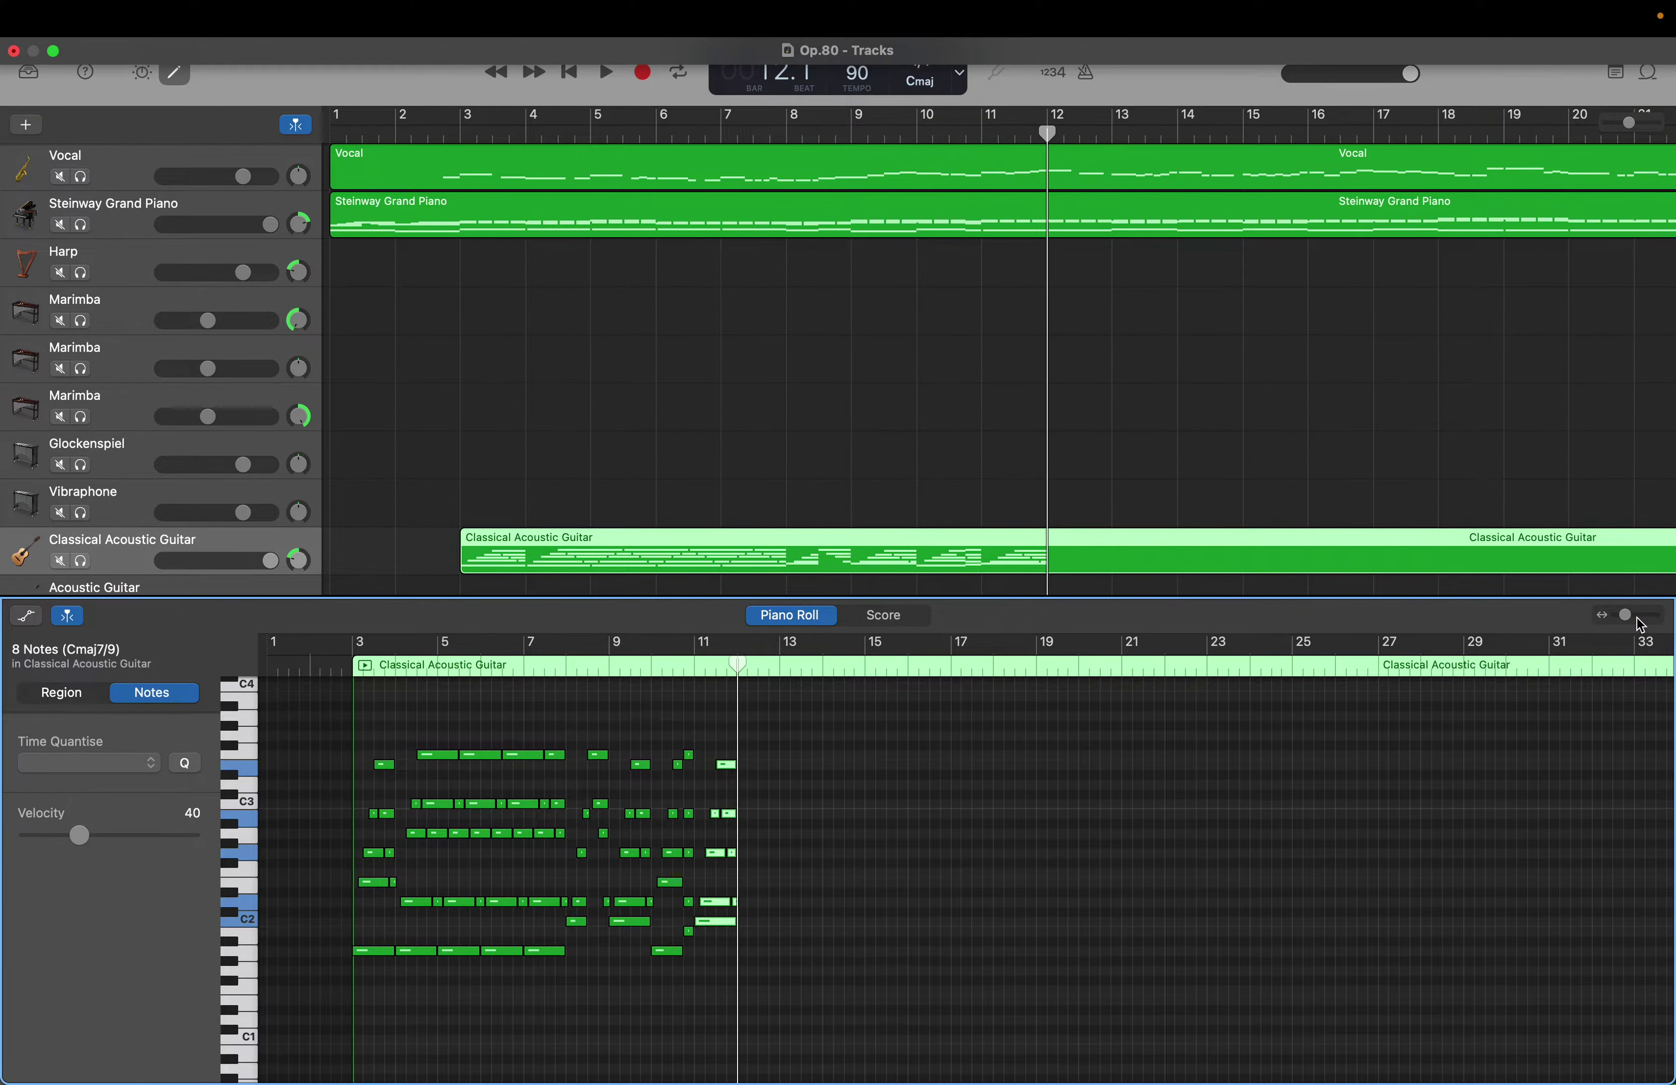
drag(1629, 624, 1648, 625)
scroll(1386, 817, left, 5)
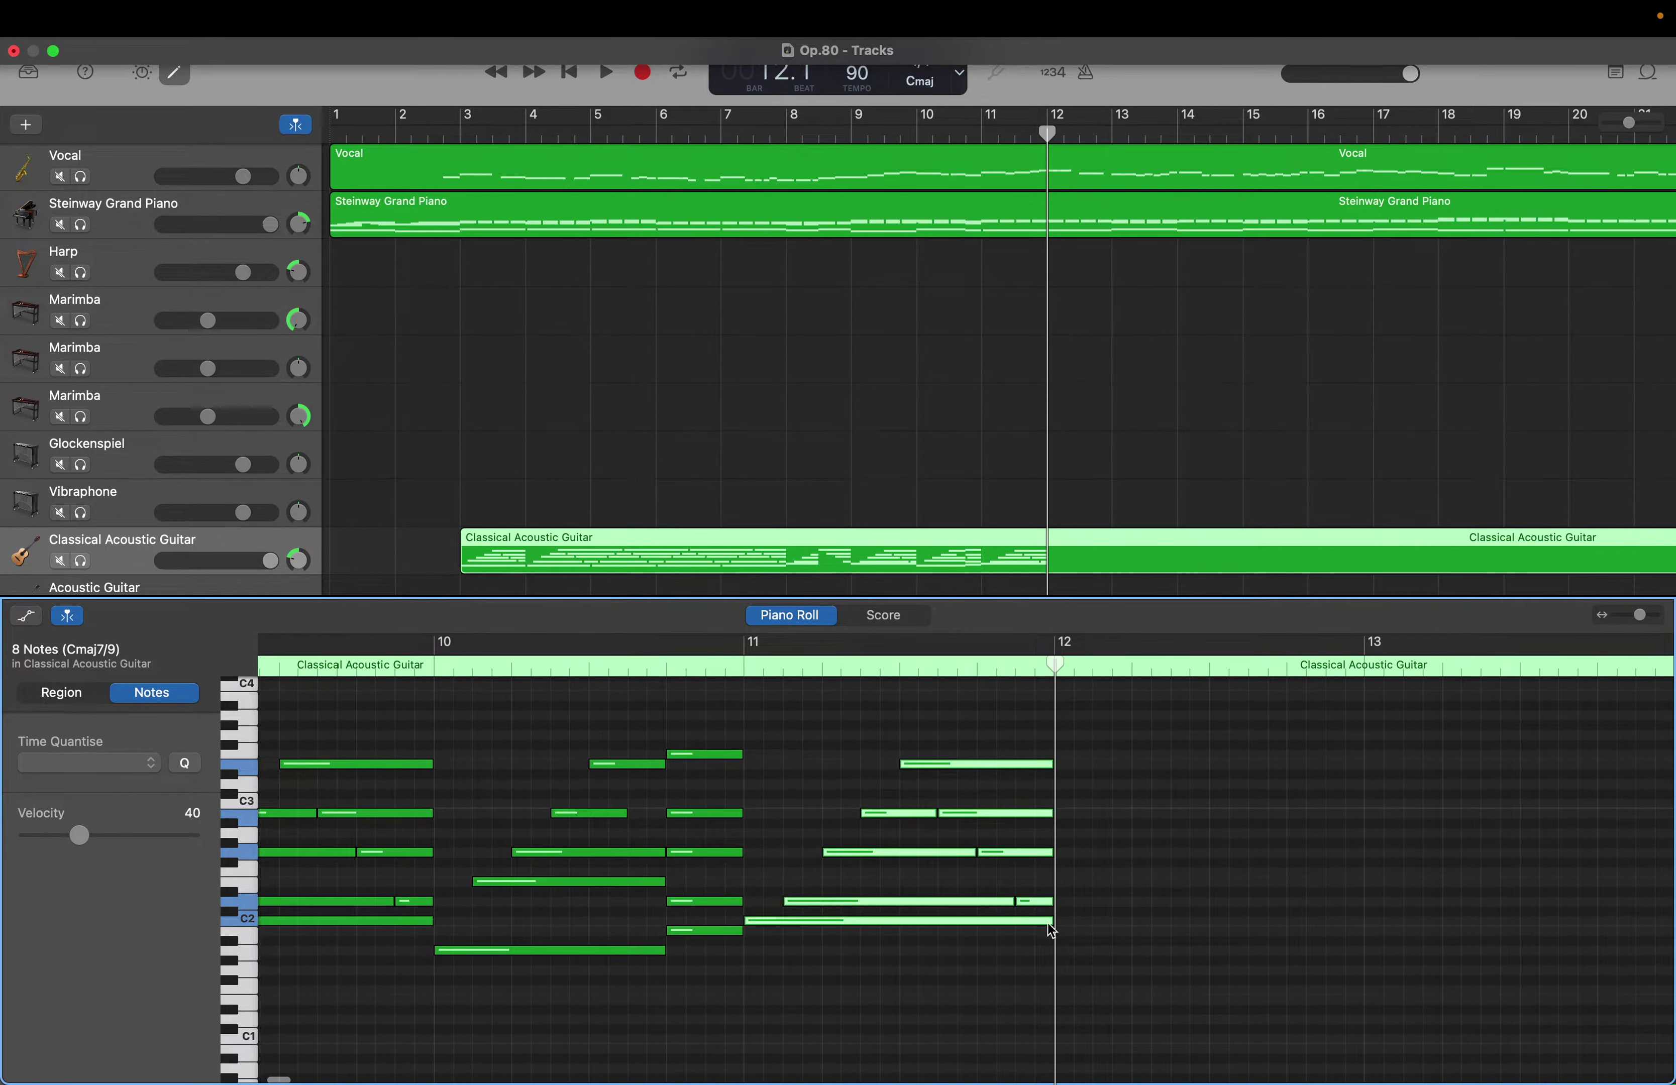
Copy the five-note G7 chord at the end of guitar bar 10, paste it at bar 12, and move the playhead to bar 13
drag(716, 966, 716, 745)
key(super+c)
key(super+v)
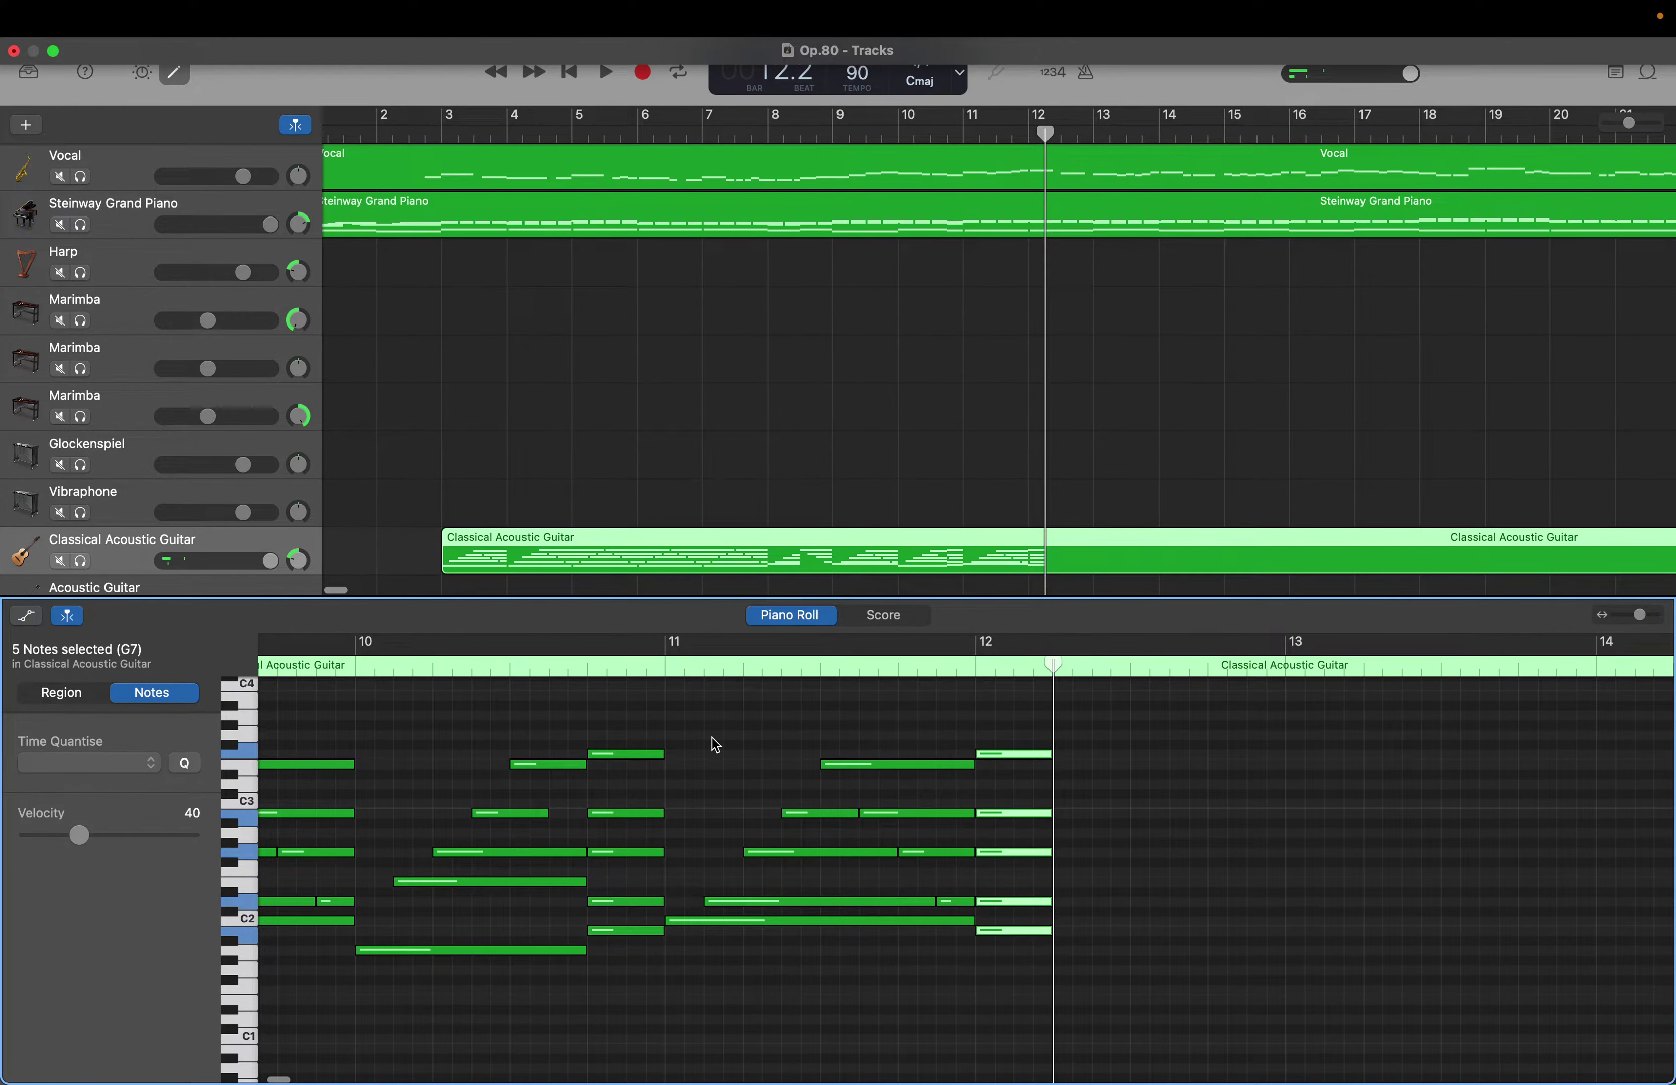
right_click(1101, 765)
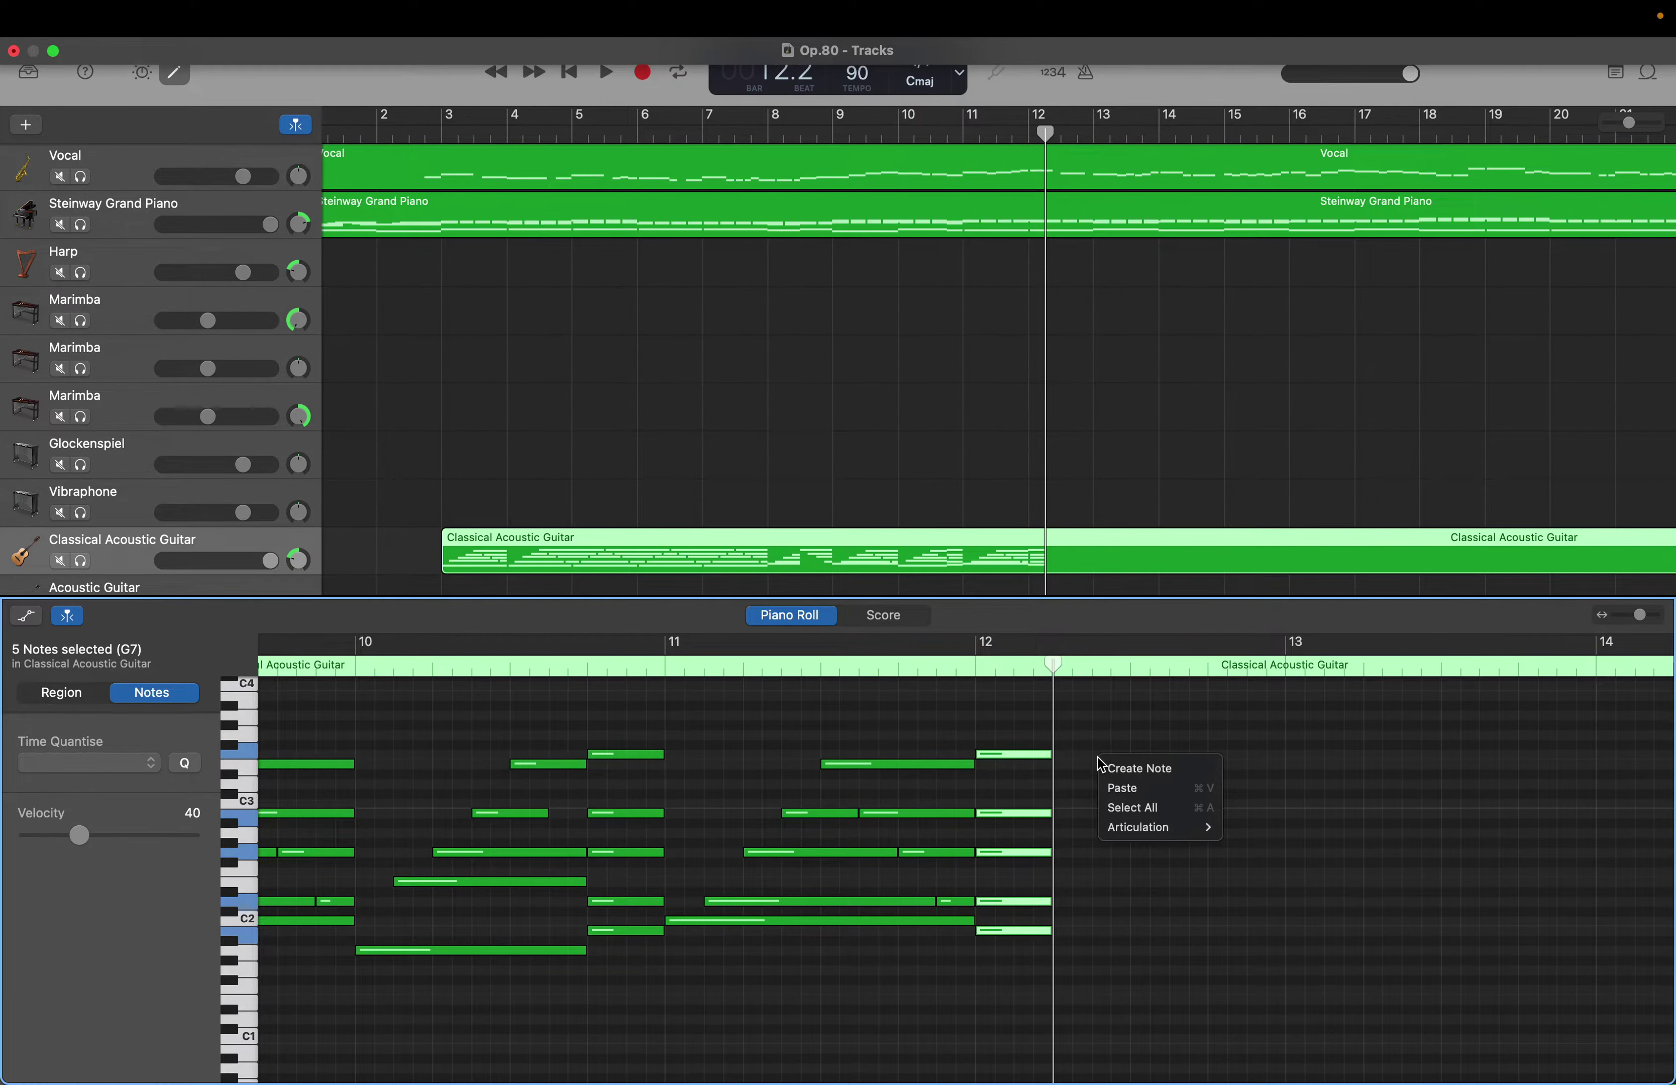
click(1033, 649)
drag(1050, 658, 1284, 666)
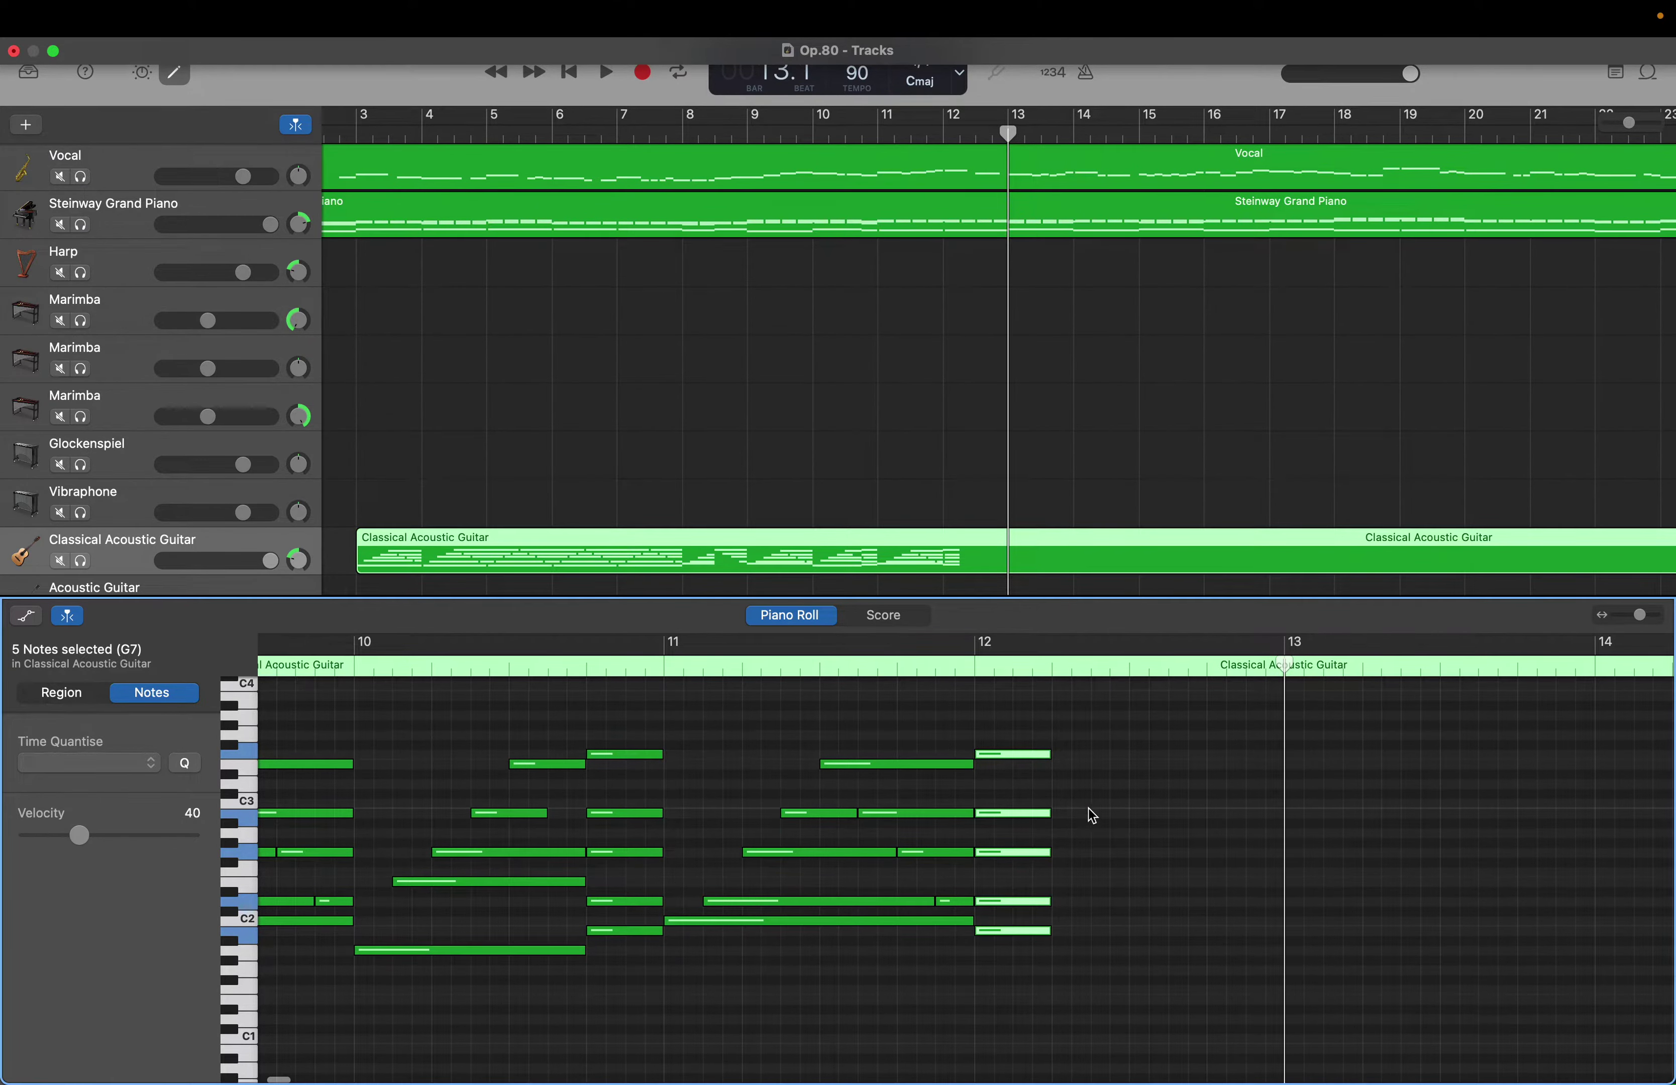
Stagger the upper notes of the bar 12 guitar chord into a rising arpeggio, each starting half a beat after the previous one
drag(1018, 904, 1111, 822)
click(1104, 891)
click(1024, 908)
click(1030, 758)
drag(1031, 757, 1149, 767)
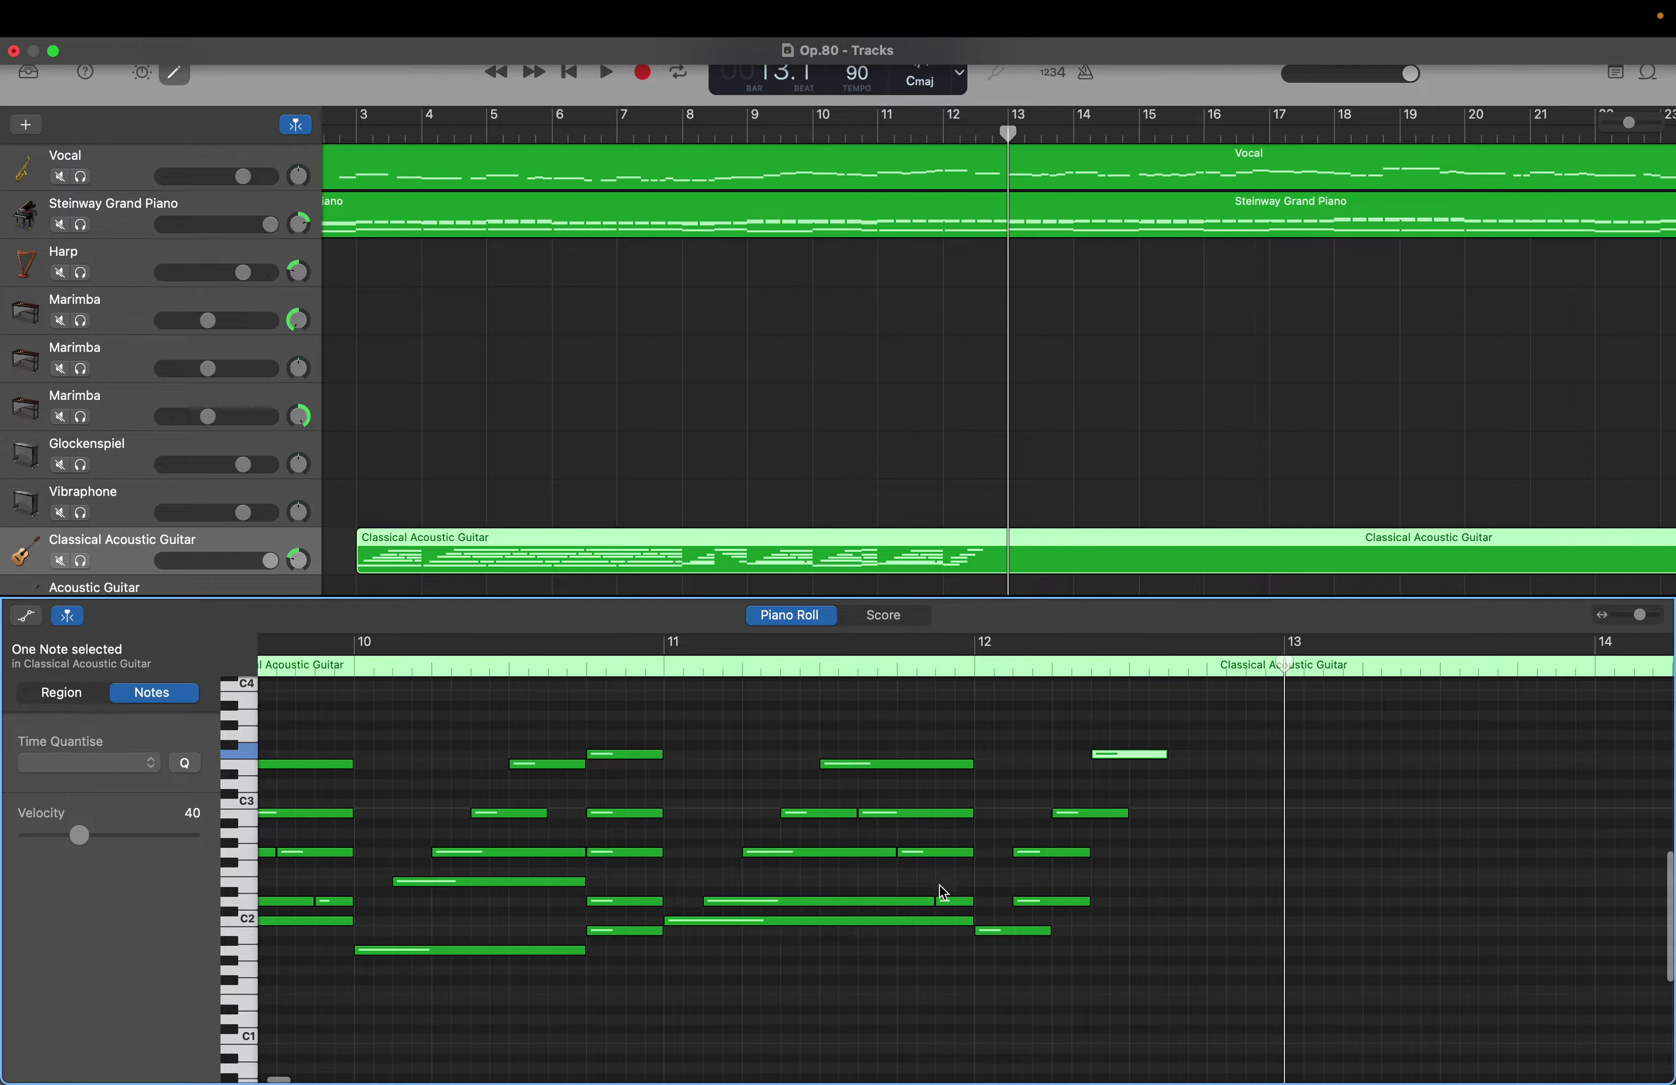
click(953, 905)
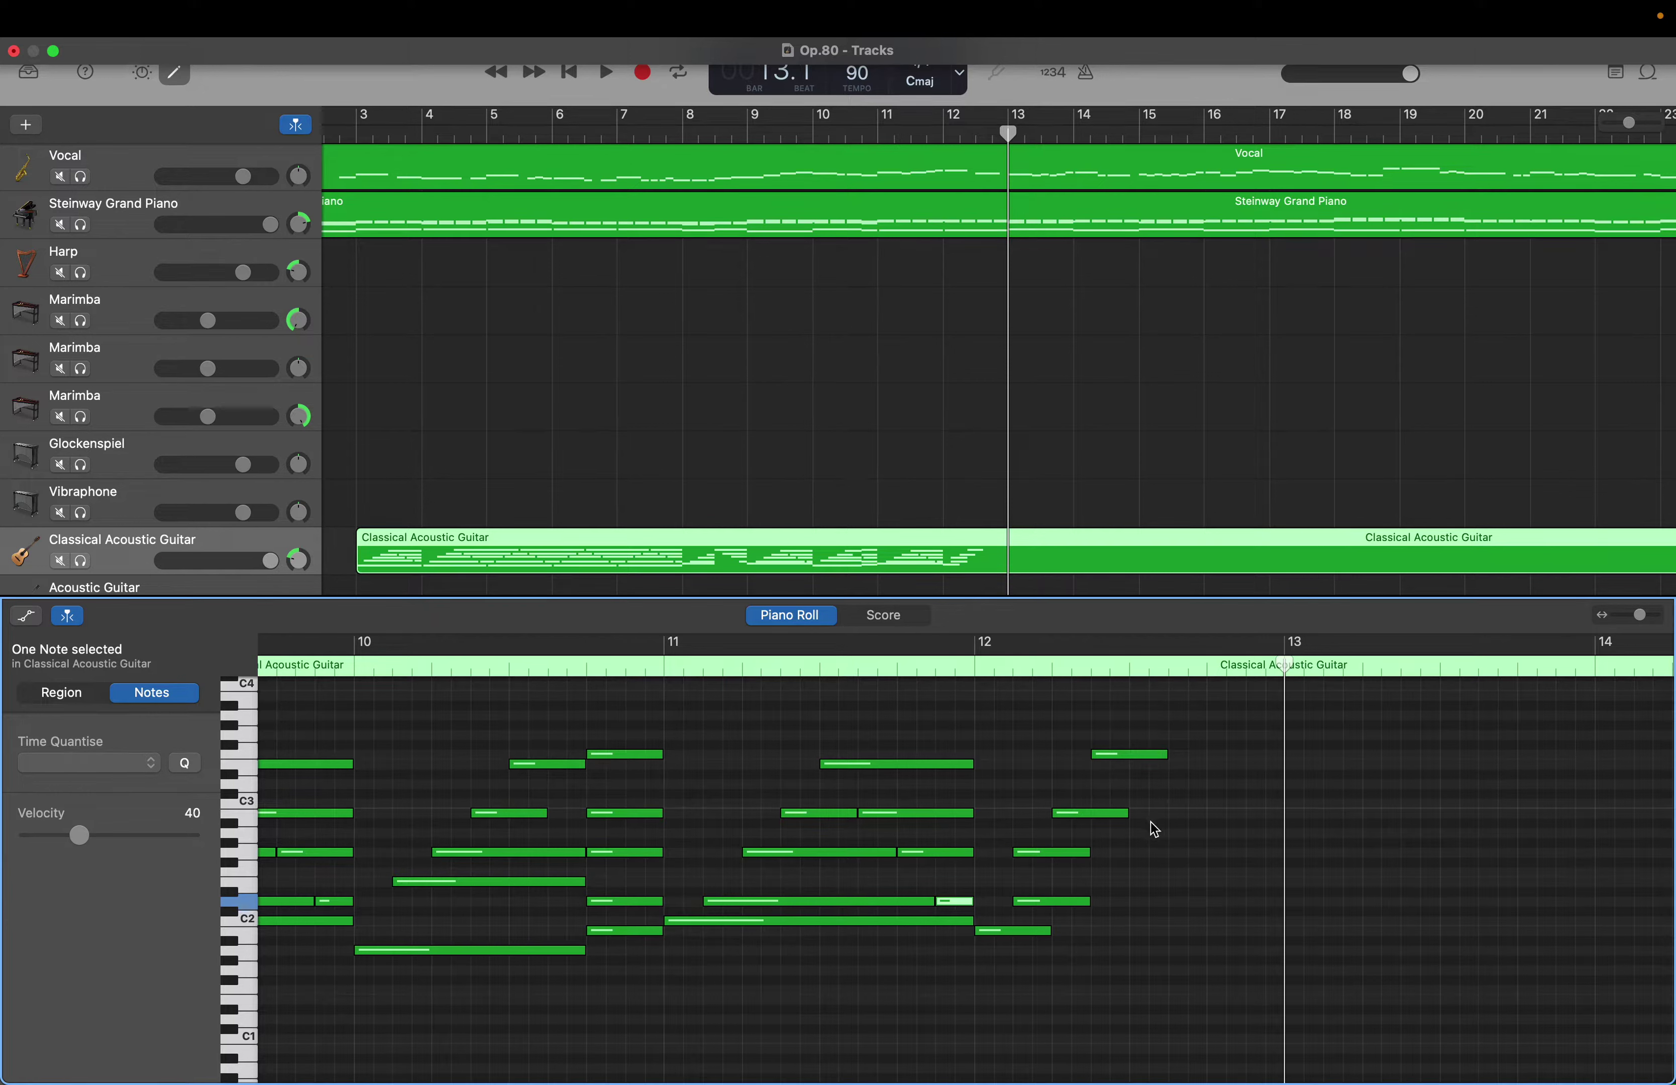
click(1062, 862)
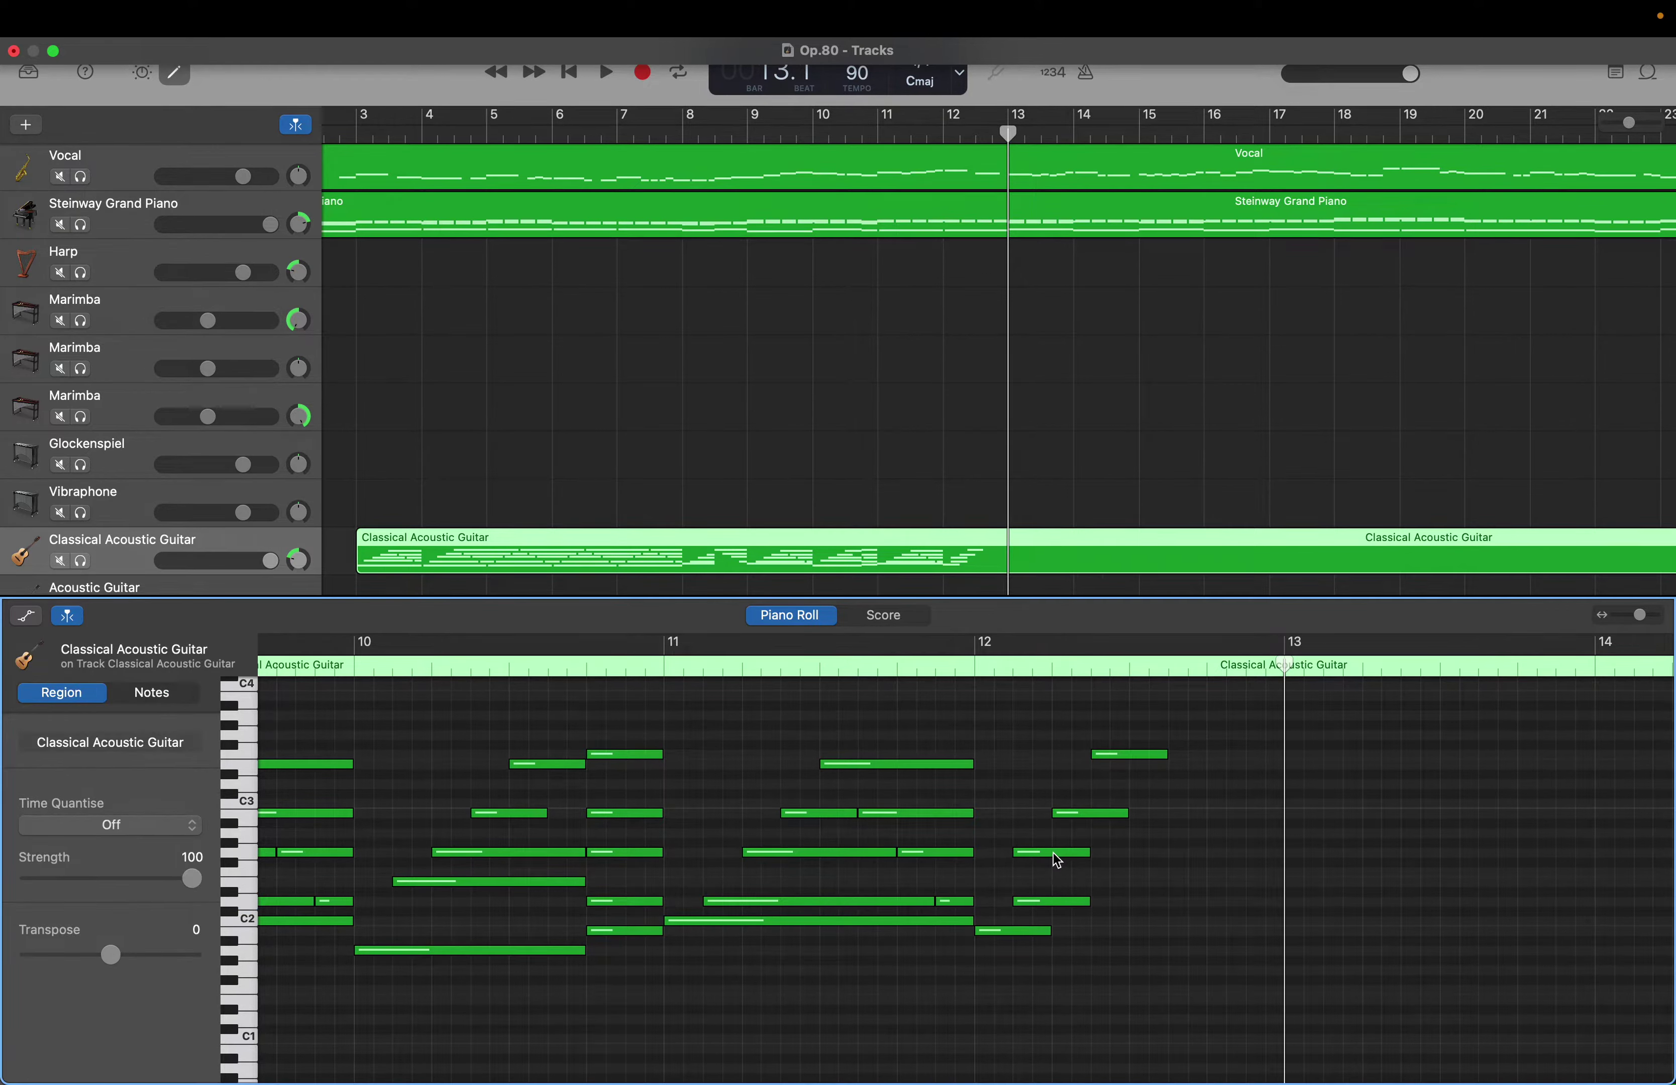
drag(1054, 854, 1137, 823)
drag(1135, 754, 1174, 751)
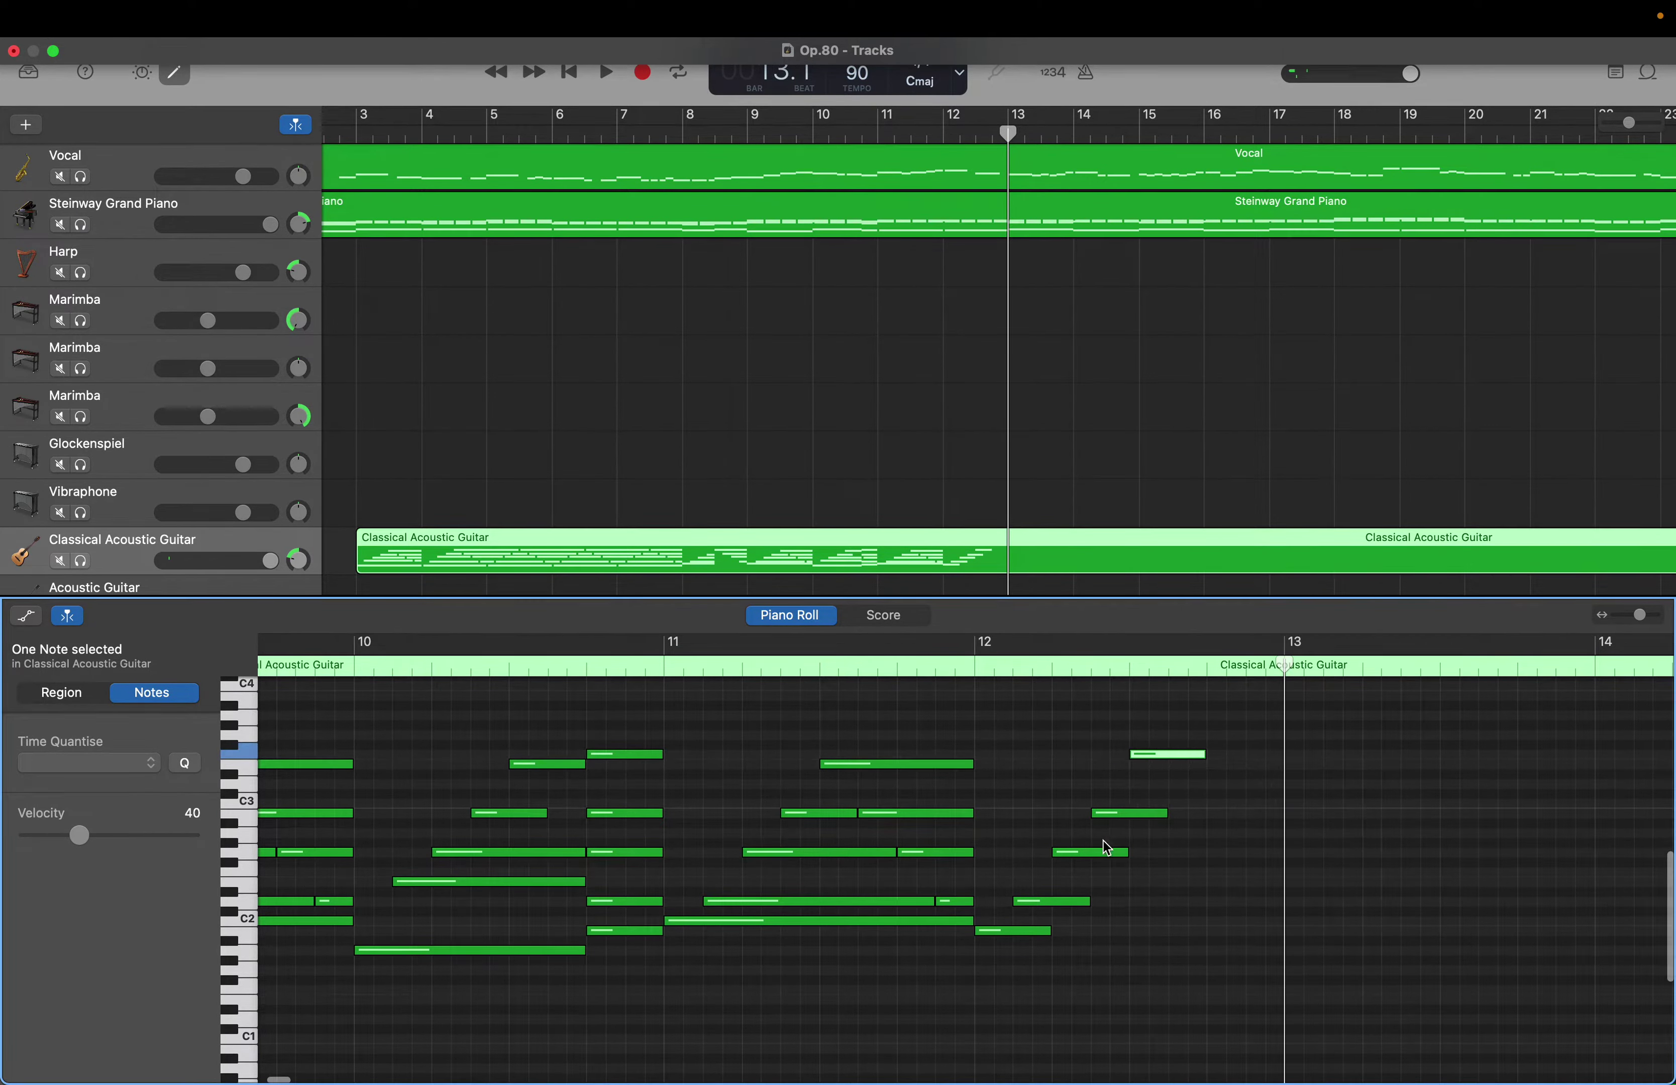
Add three descending half-beat notes, B2, G2 and D2, to fill the second half of guitar bar 12
click(953, 901)
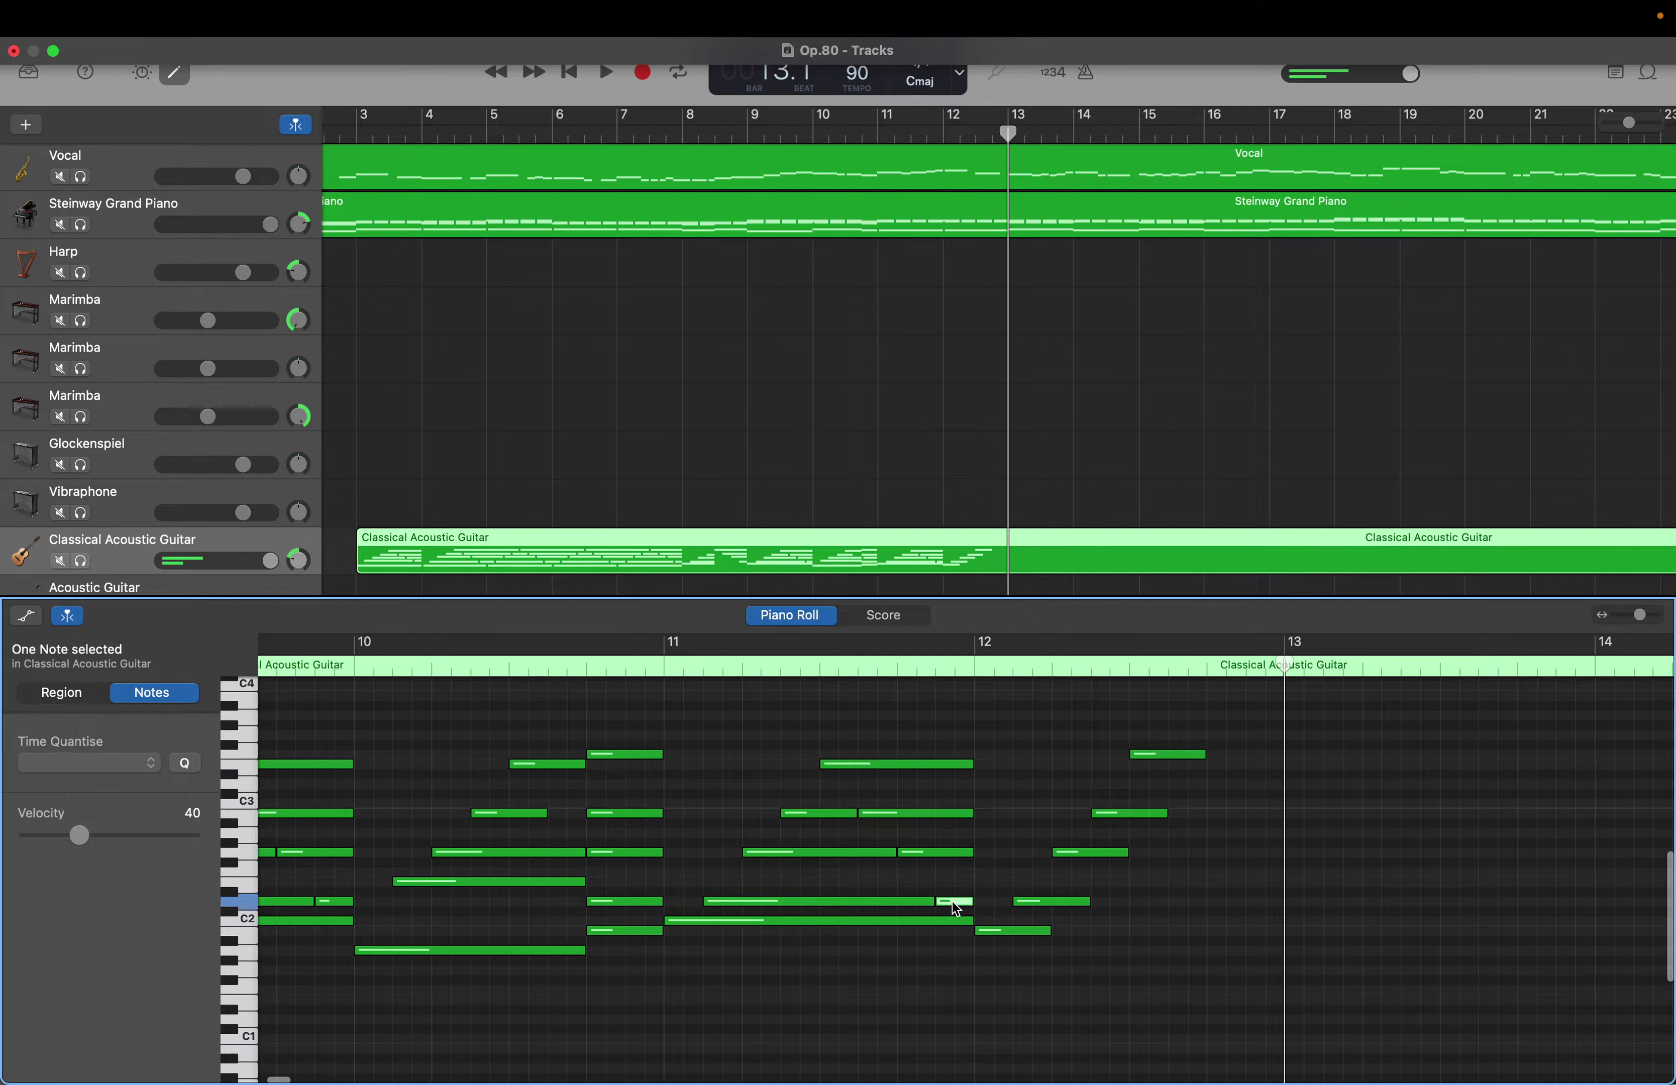
right_click(1172, 817)
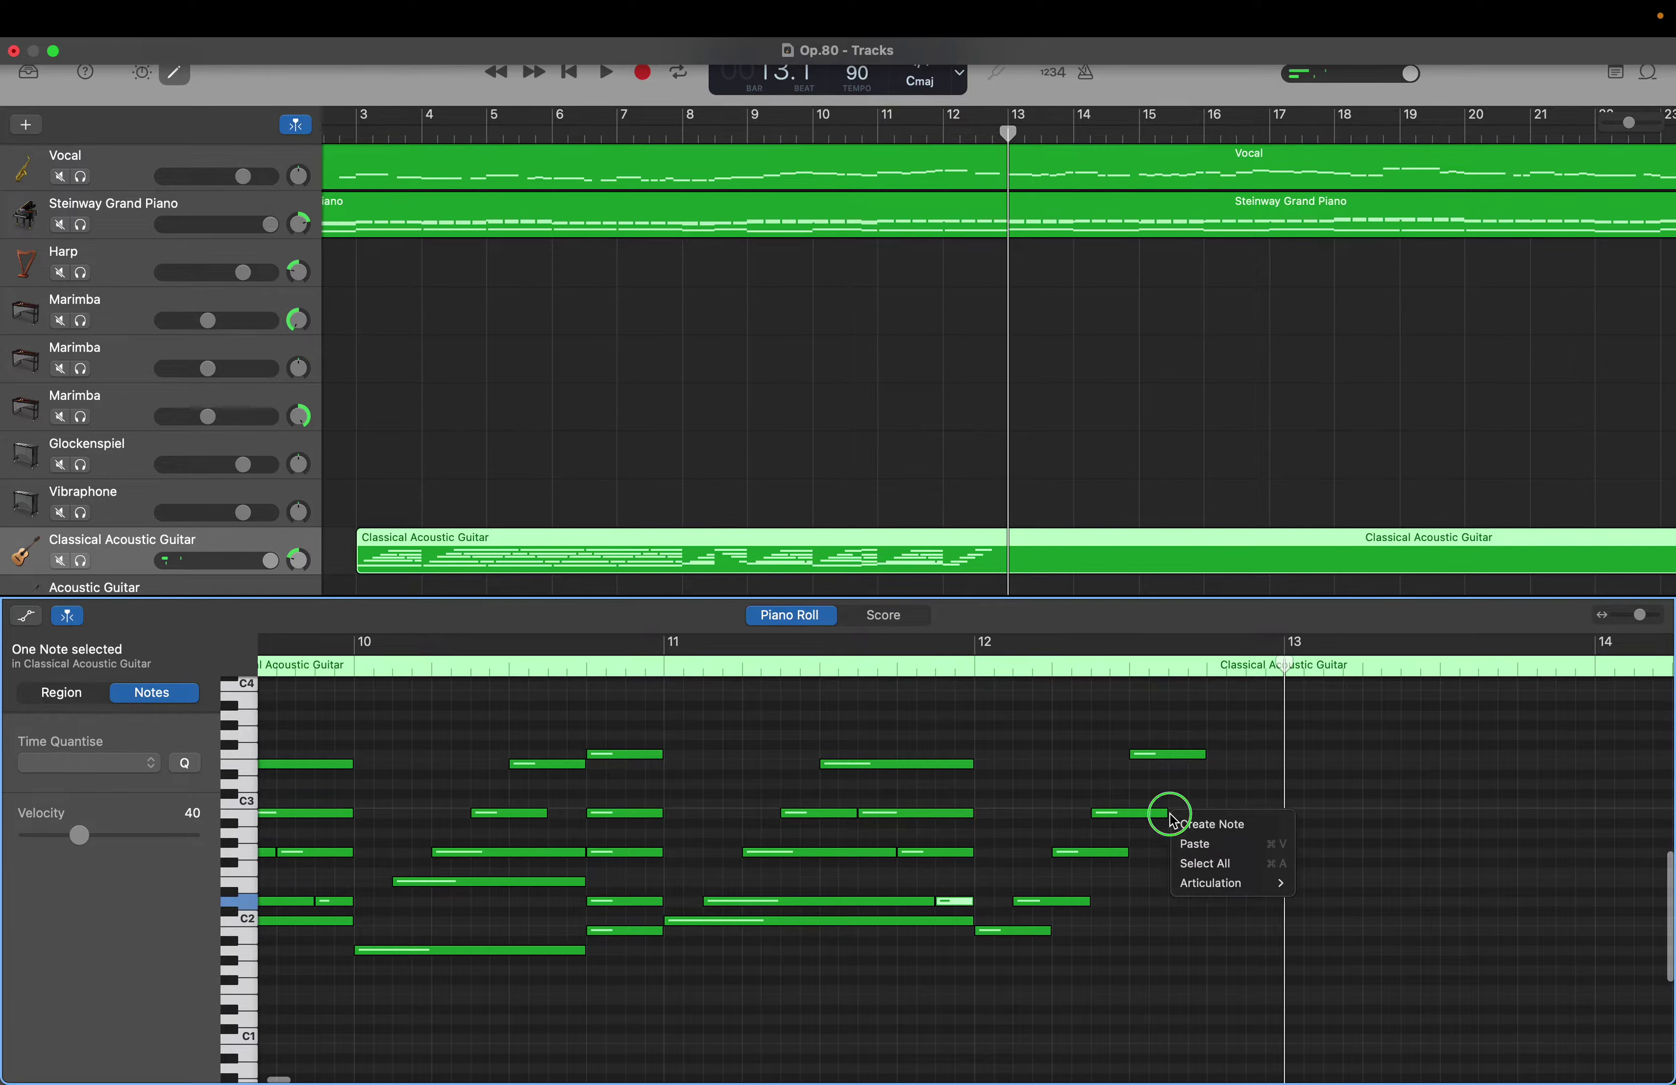
click(1187, 821)
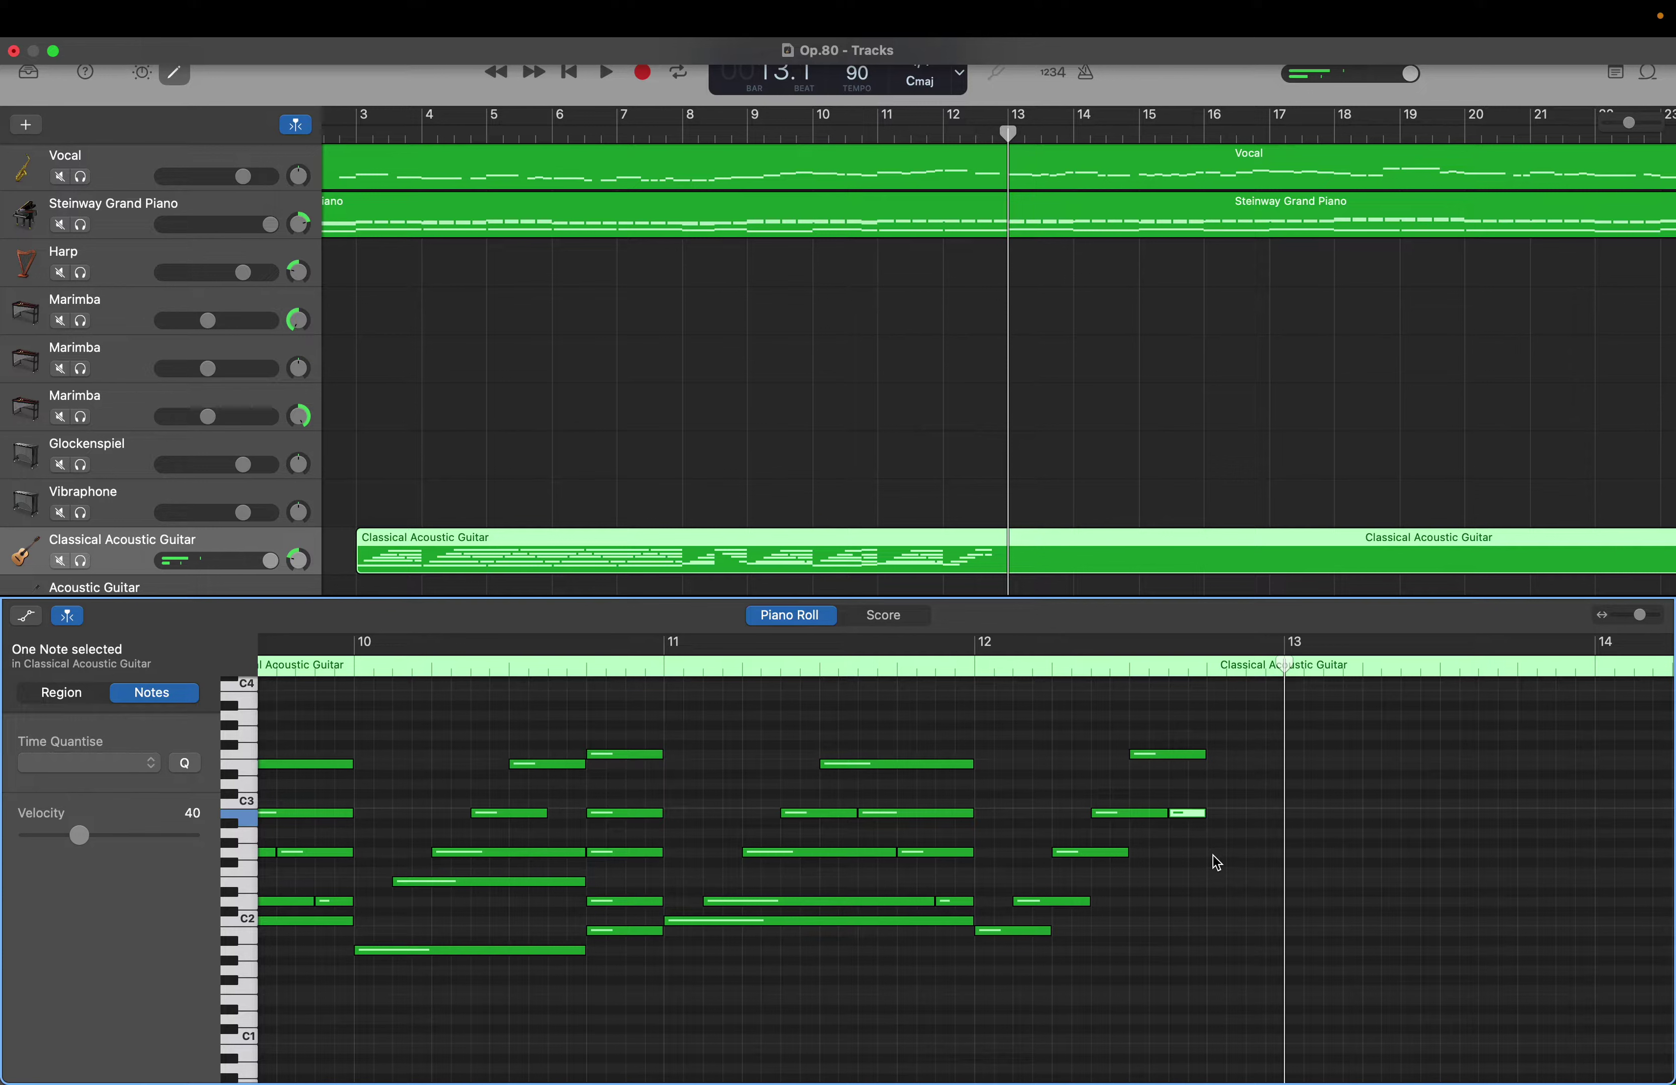
right_click(1213, 856)
click(1219, 858)
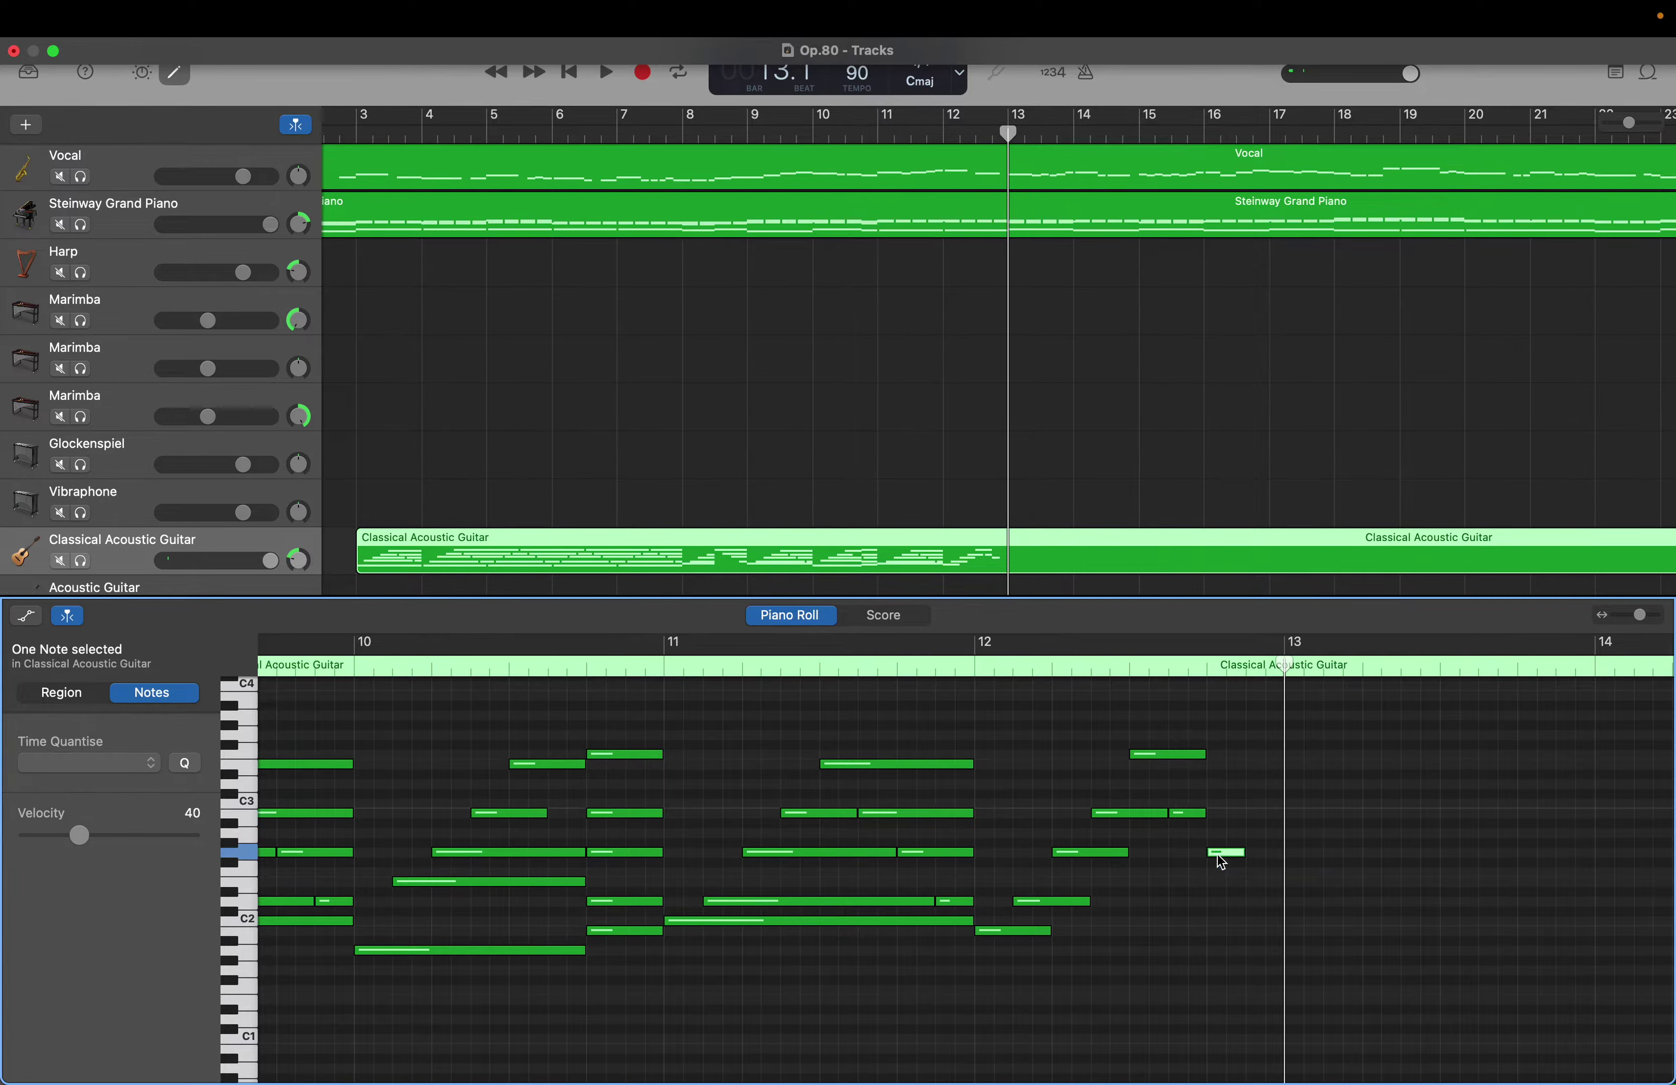
right_click(1247, 903)
click(1253, 907)
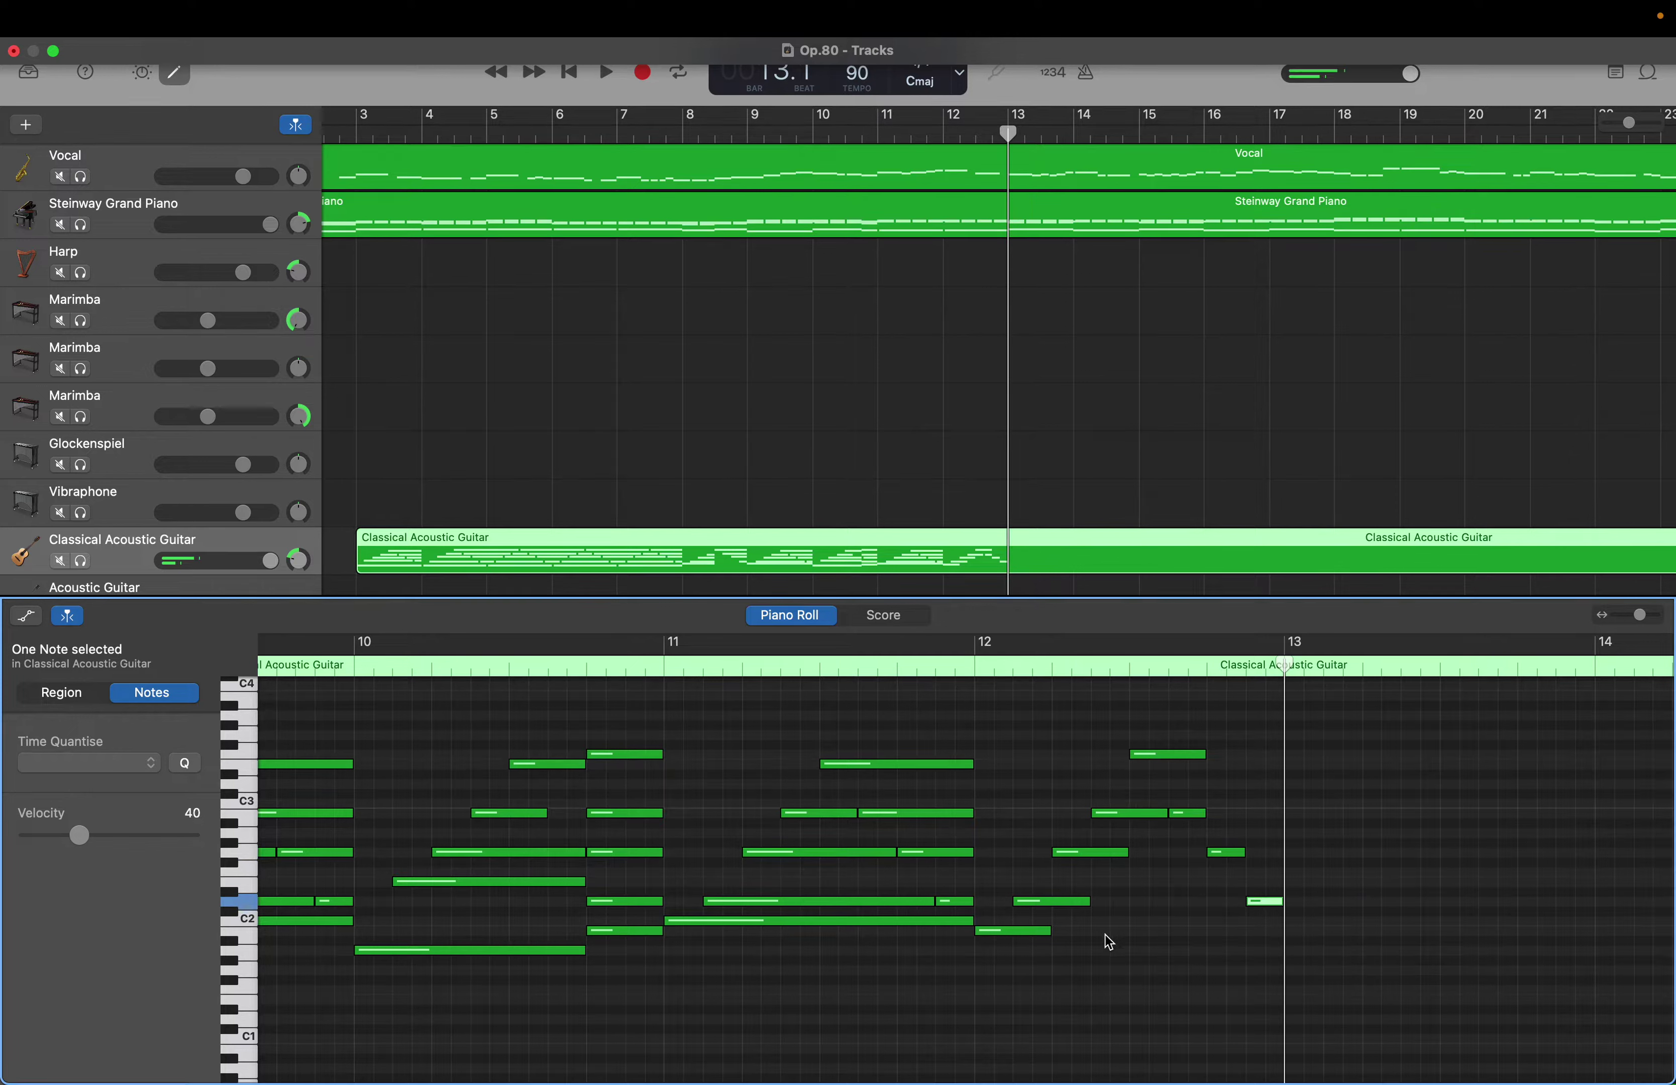
Lengthen the bar 12 guitar notes so each sustains to its next repetition or the end of the bar
drag(1048, 931, 1280, 931)
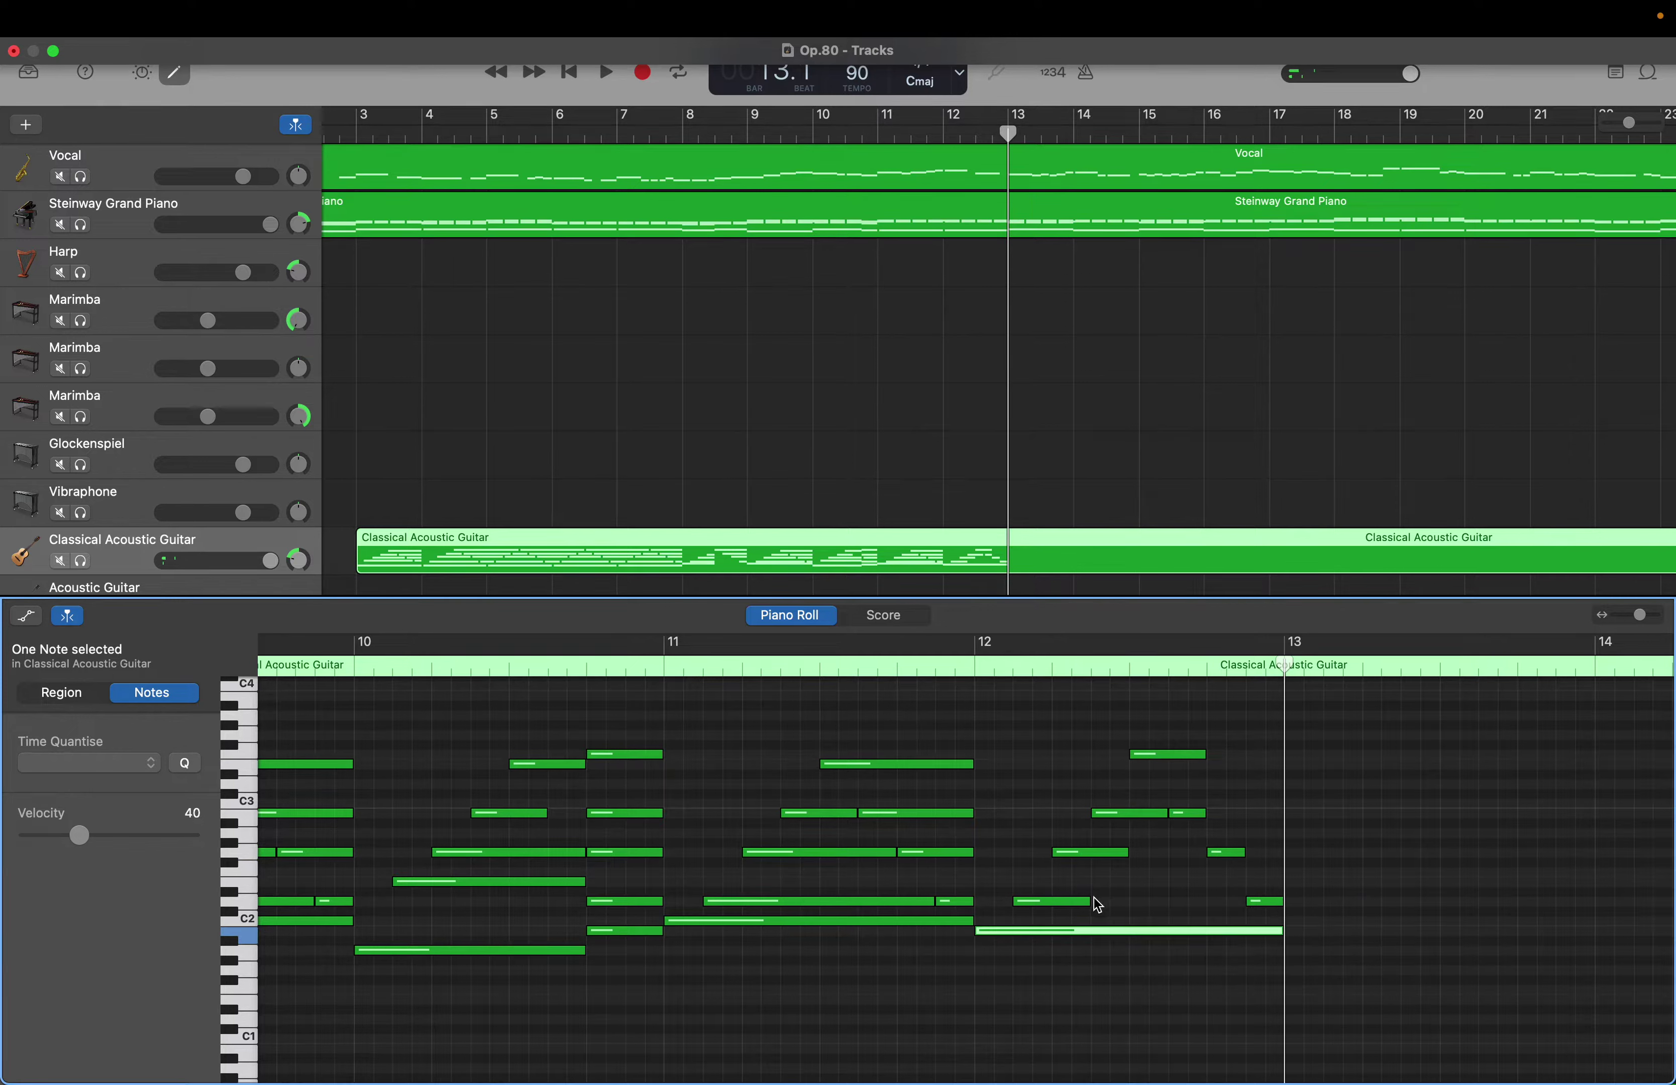
drag(1089, 902, 1241, 902)
drag(1127, 853, 1205, 855)
drag(1204, 756, 1279, 758)
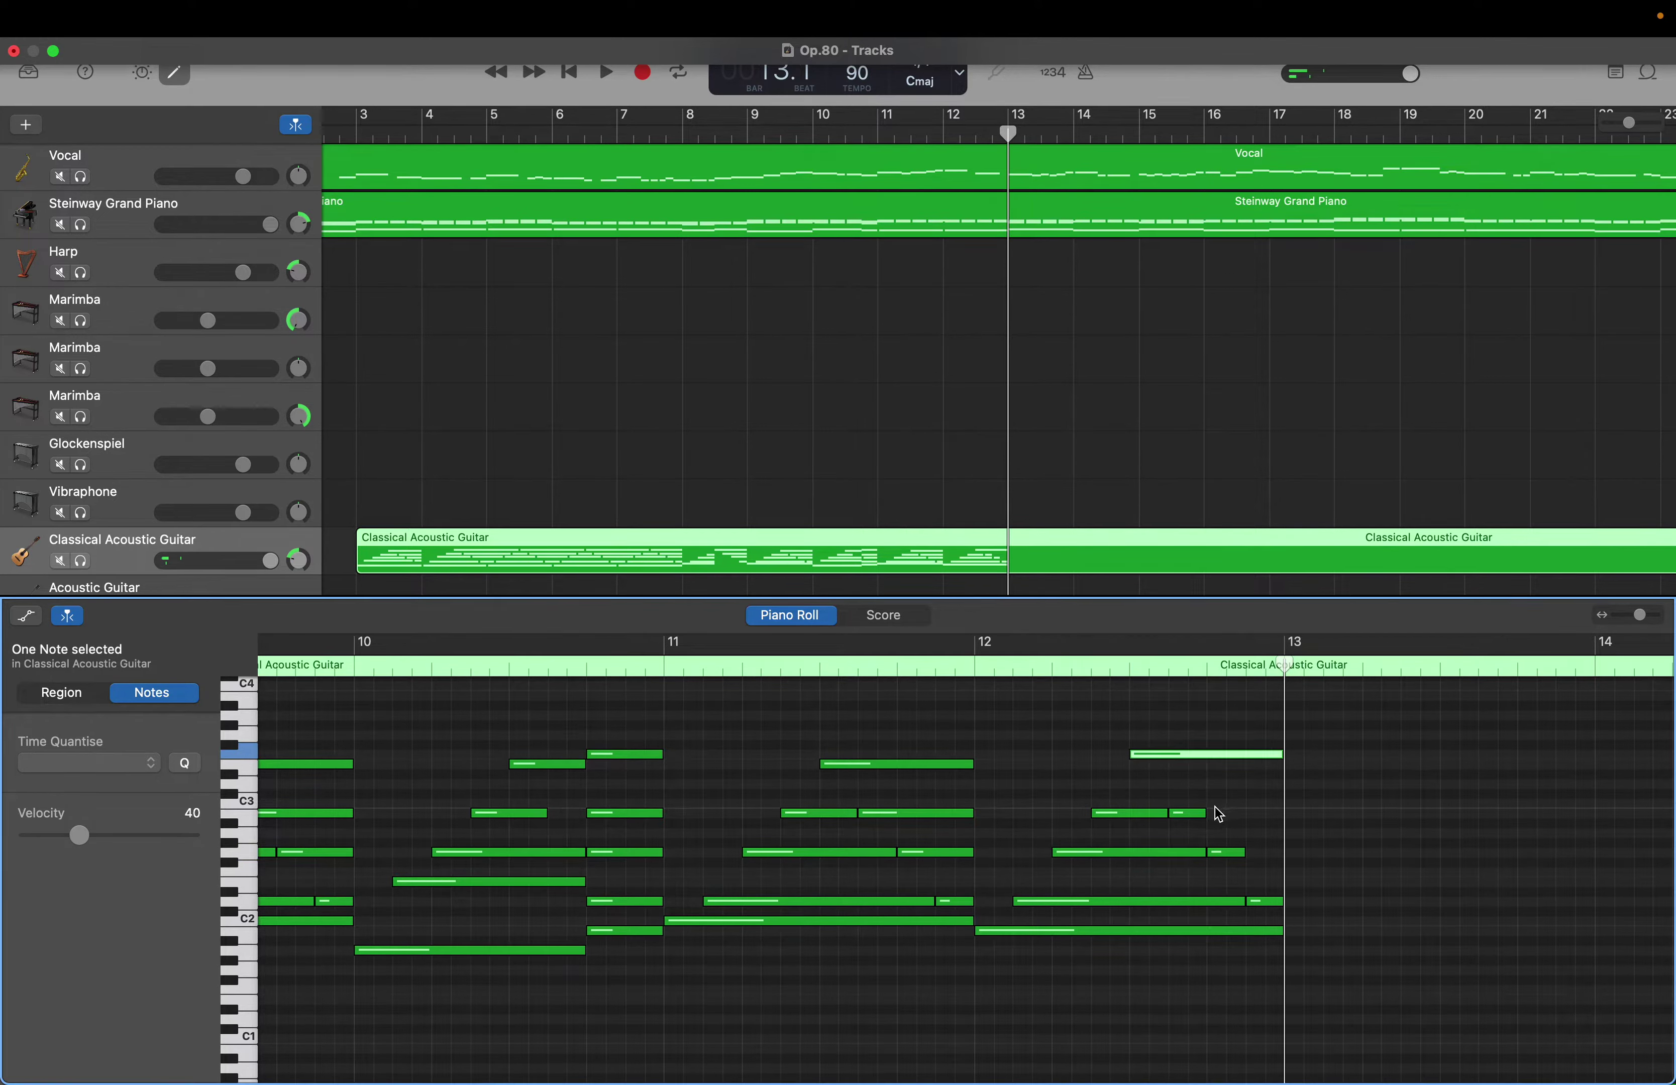
drag(1203, 812, 1281, 856)
Examine the Steinway Grand Piano chord at bar 13, auditioning its bass note and each upper chord tone
scroll(1281, 858, right, 3)
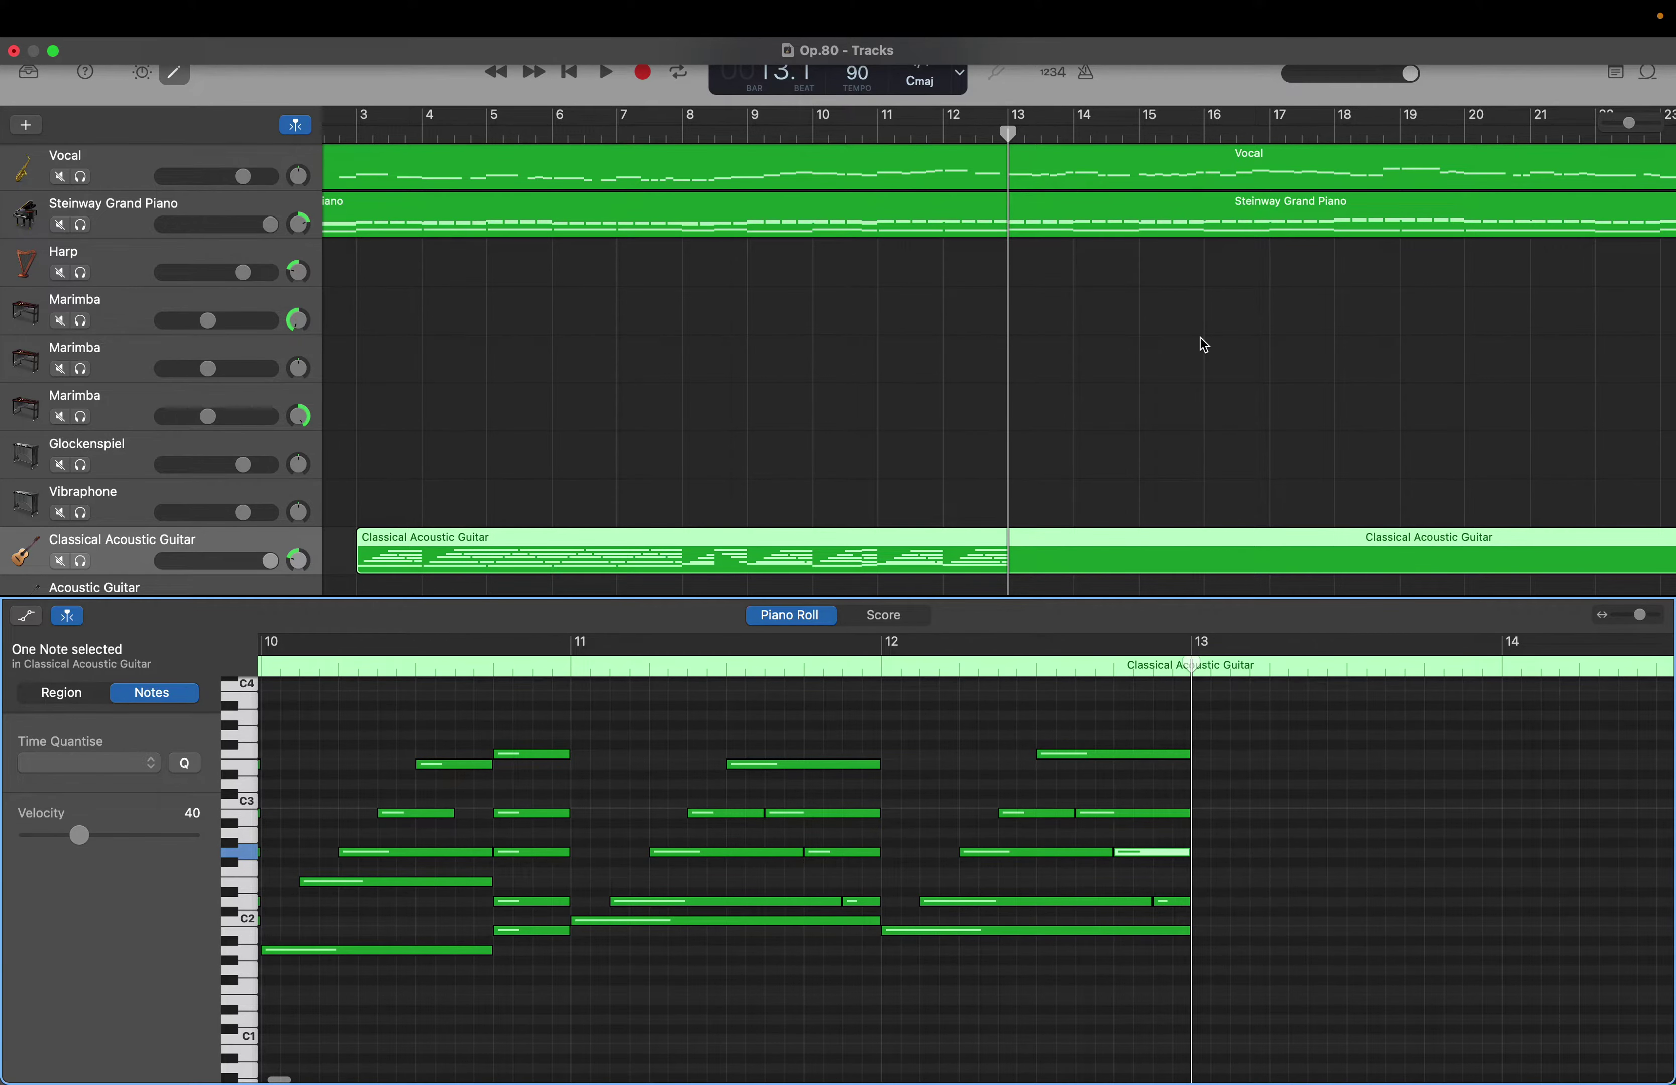
click(1061, 207)
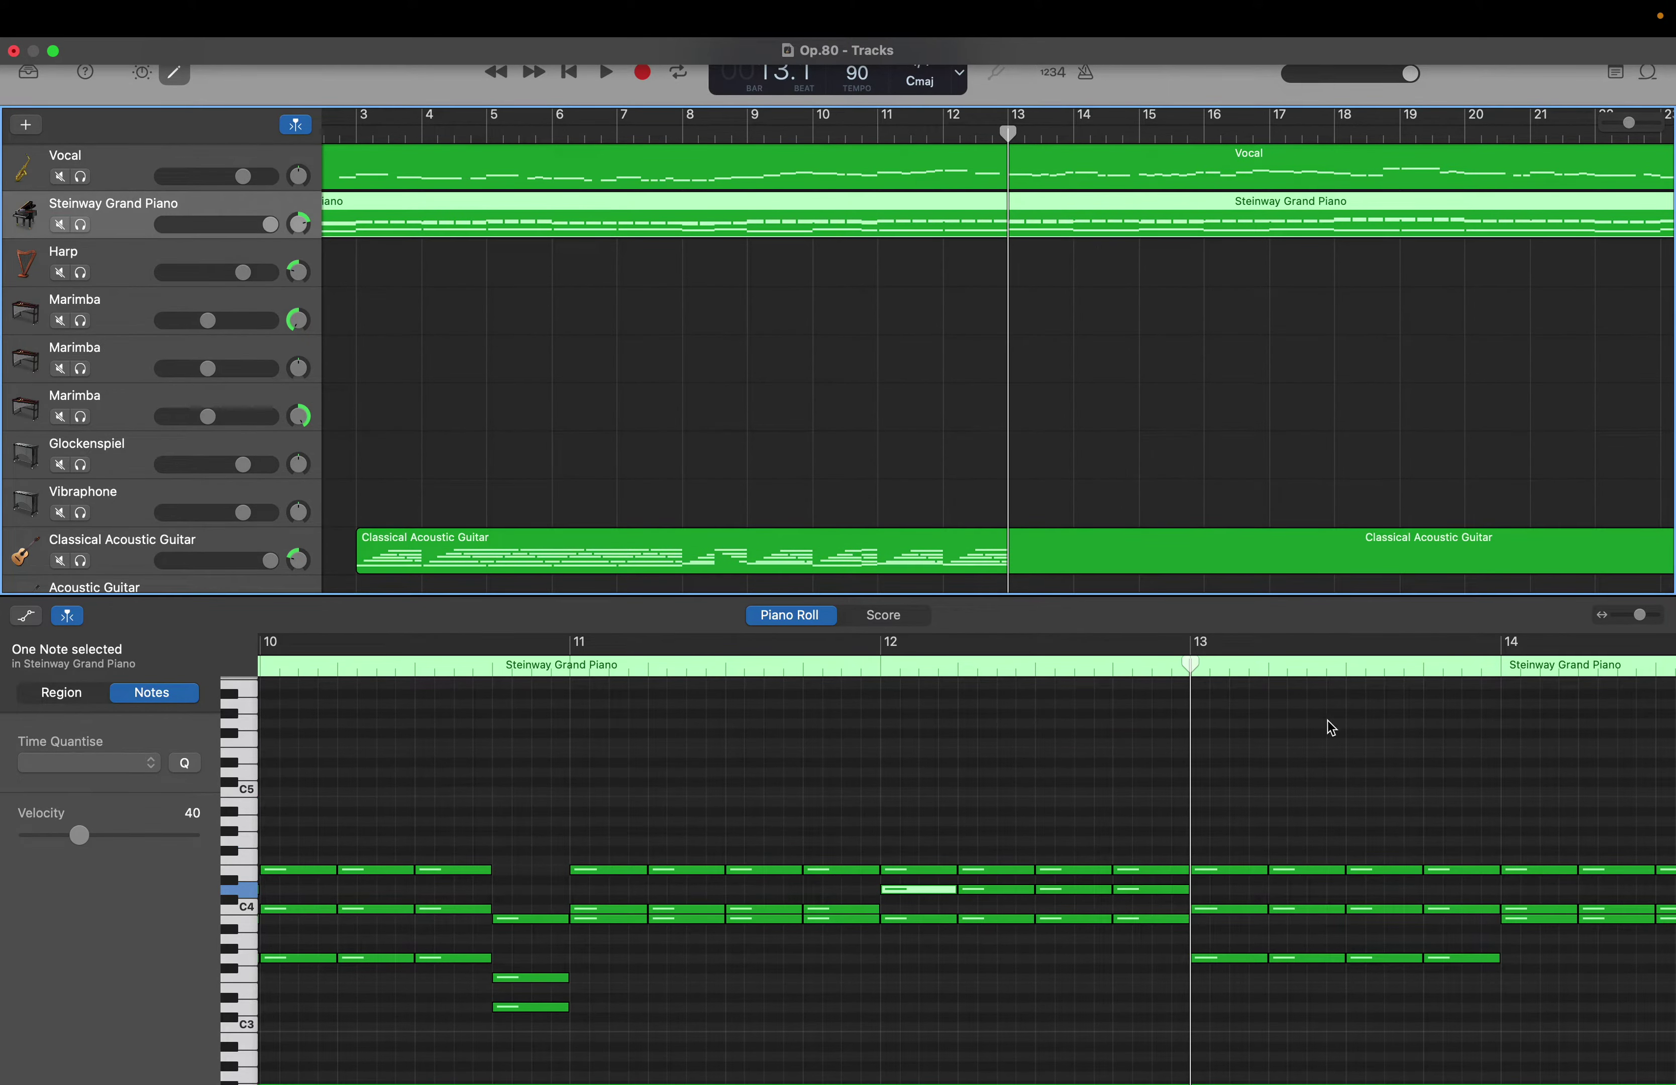
scroll(1331, 728, right, 3)
scroll(1331, 726, down, 5)
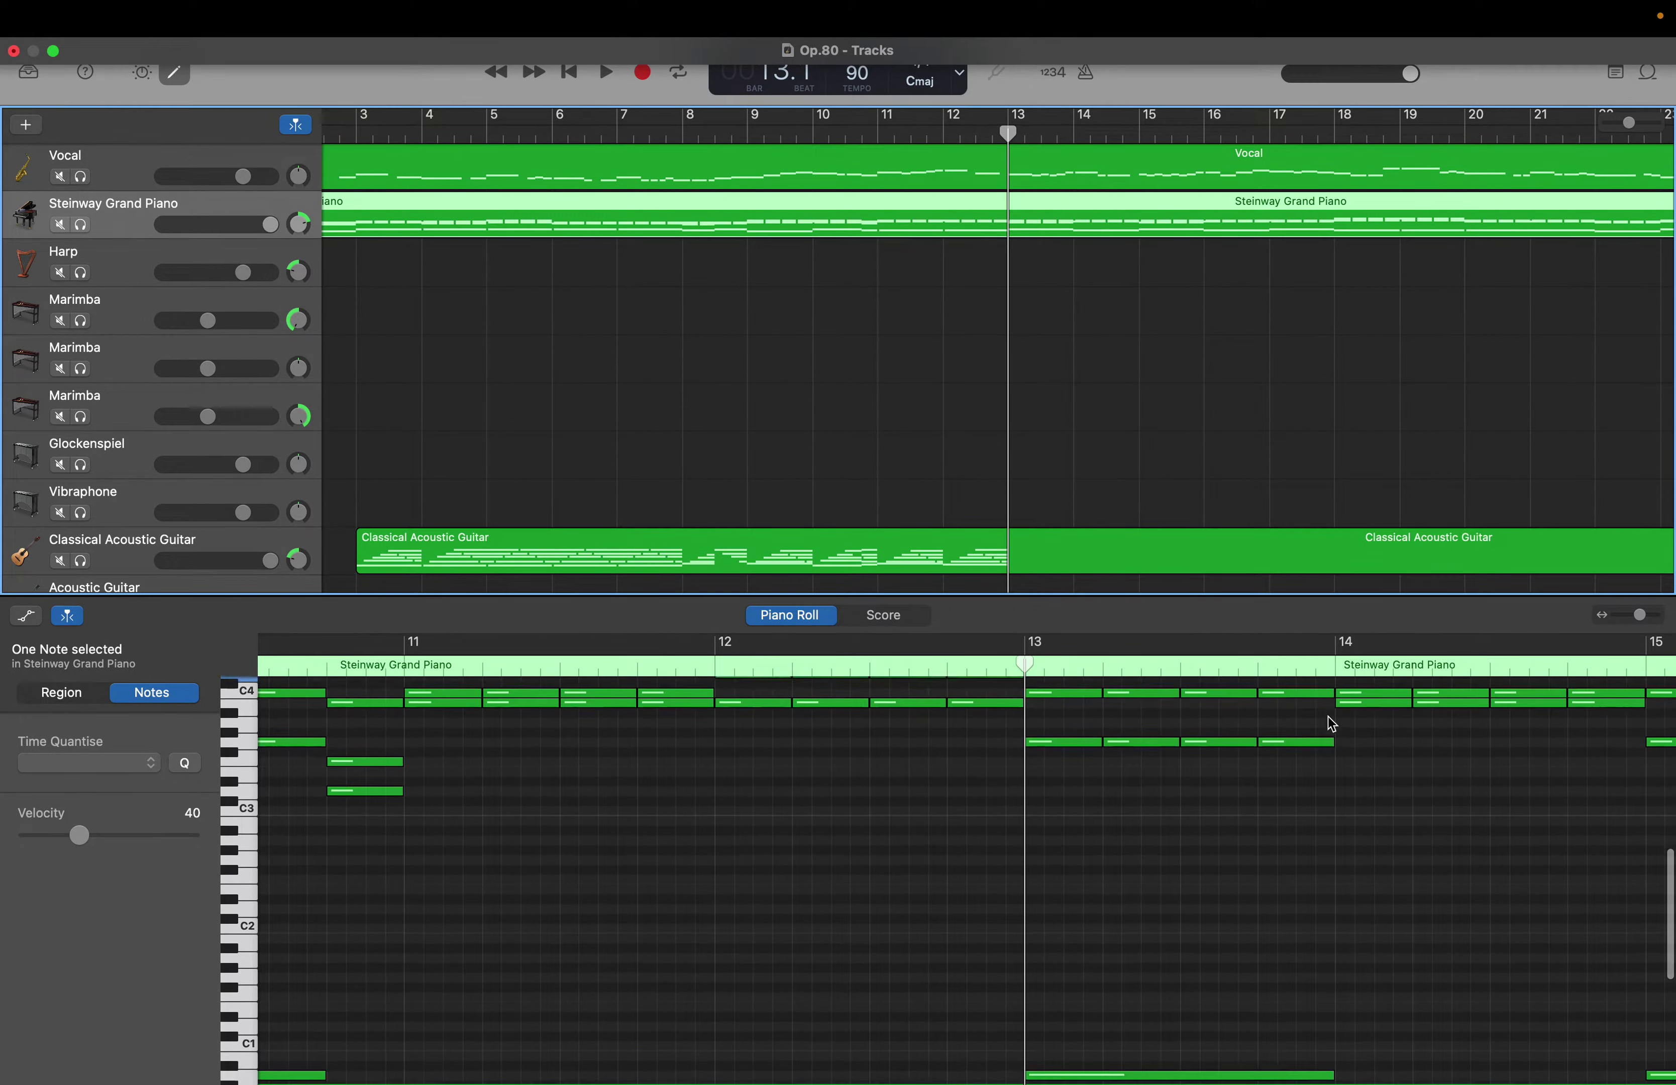
scroll(1324, 733, down, 2)
click(1212, 1019)
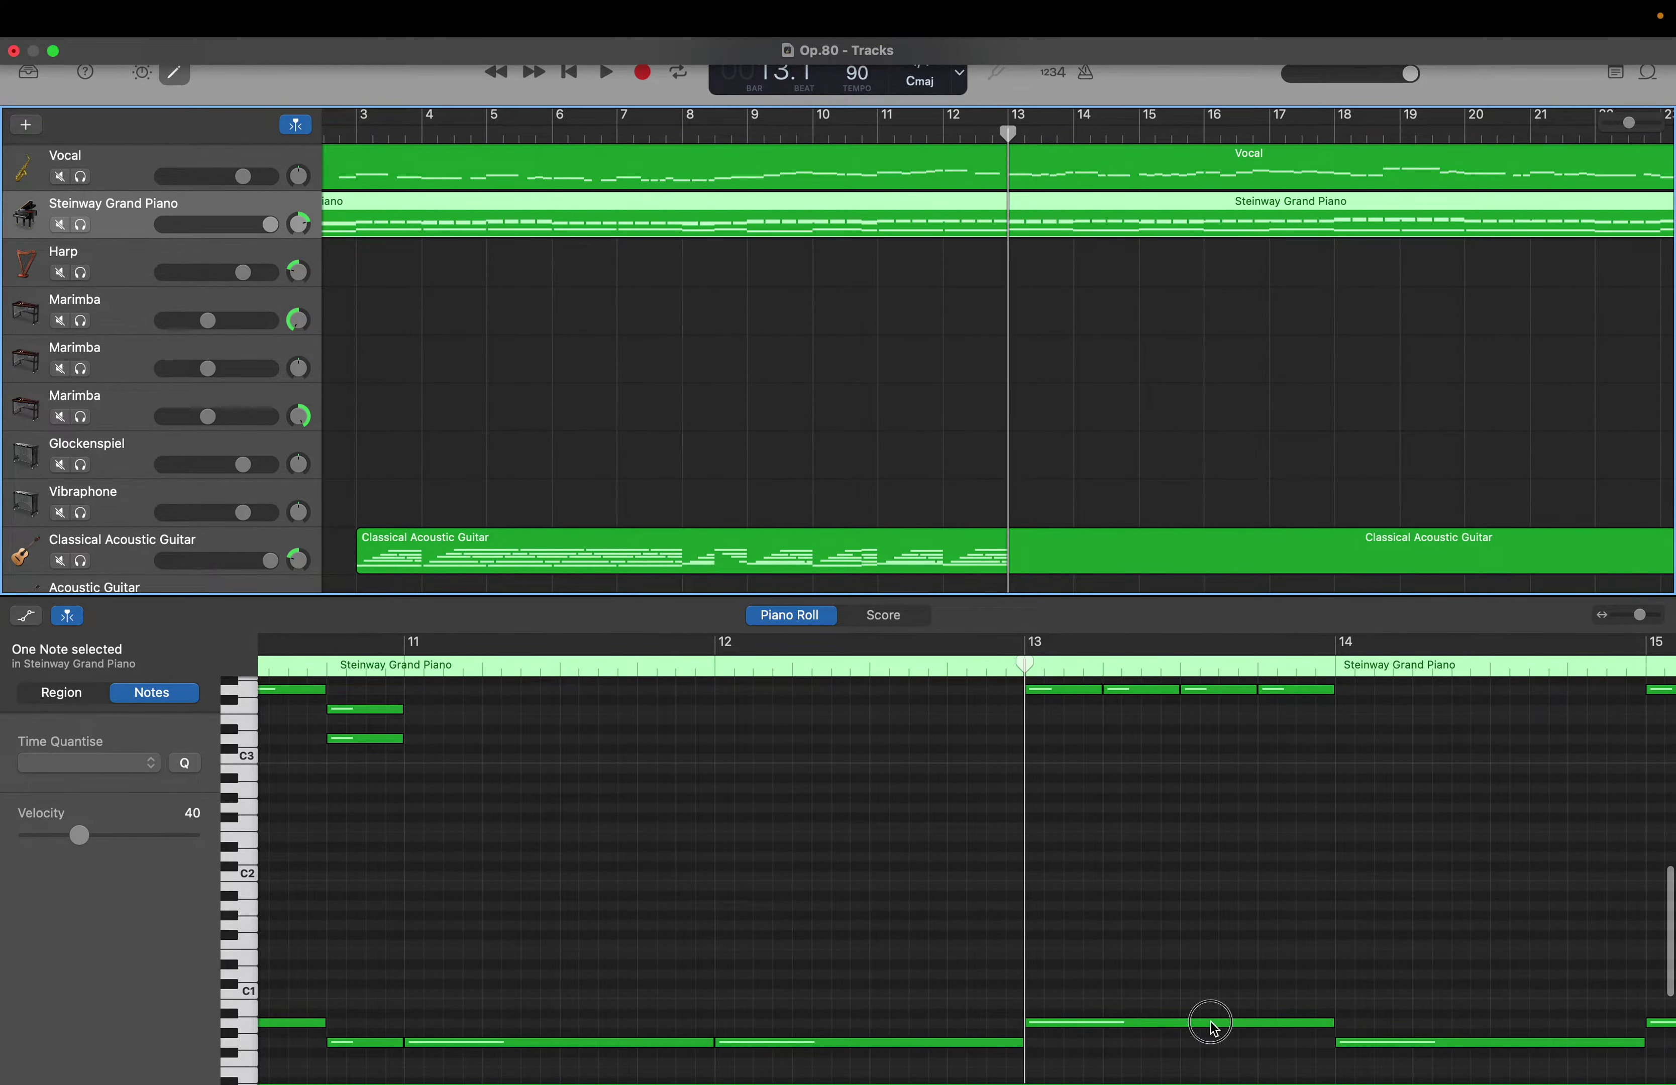
scroll(1210, 1022, up, 8)
scroll(1210, 1021, up, 2)
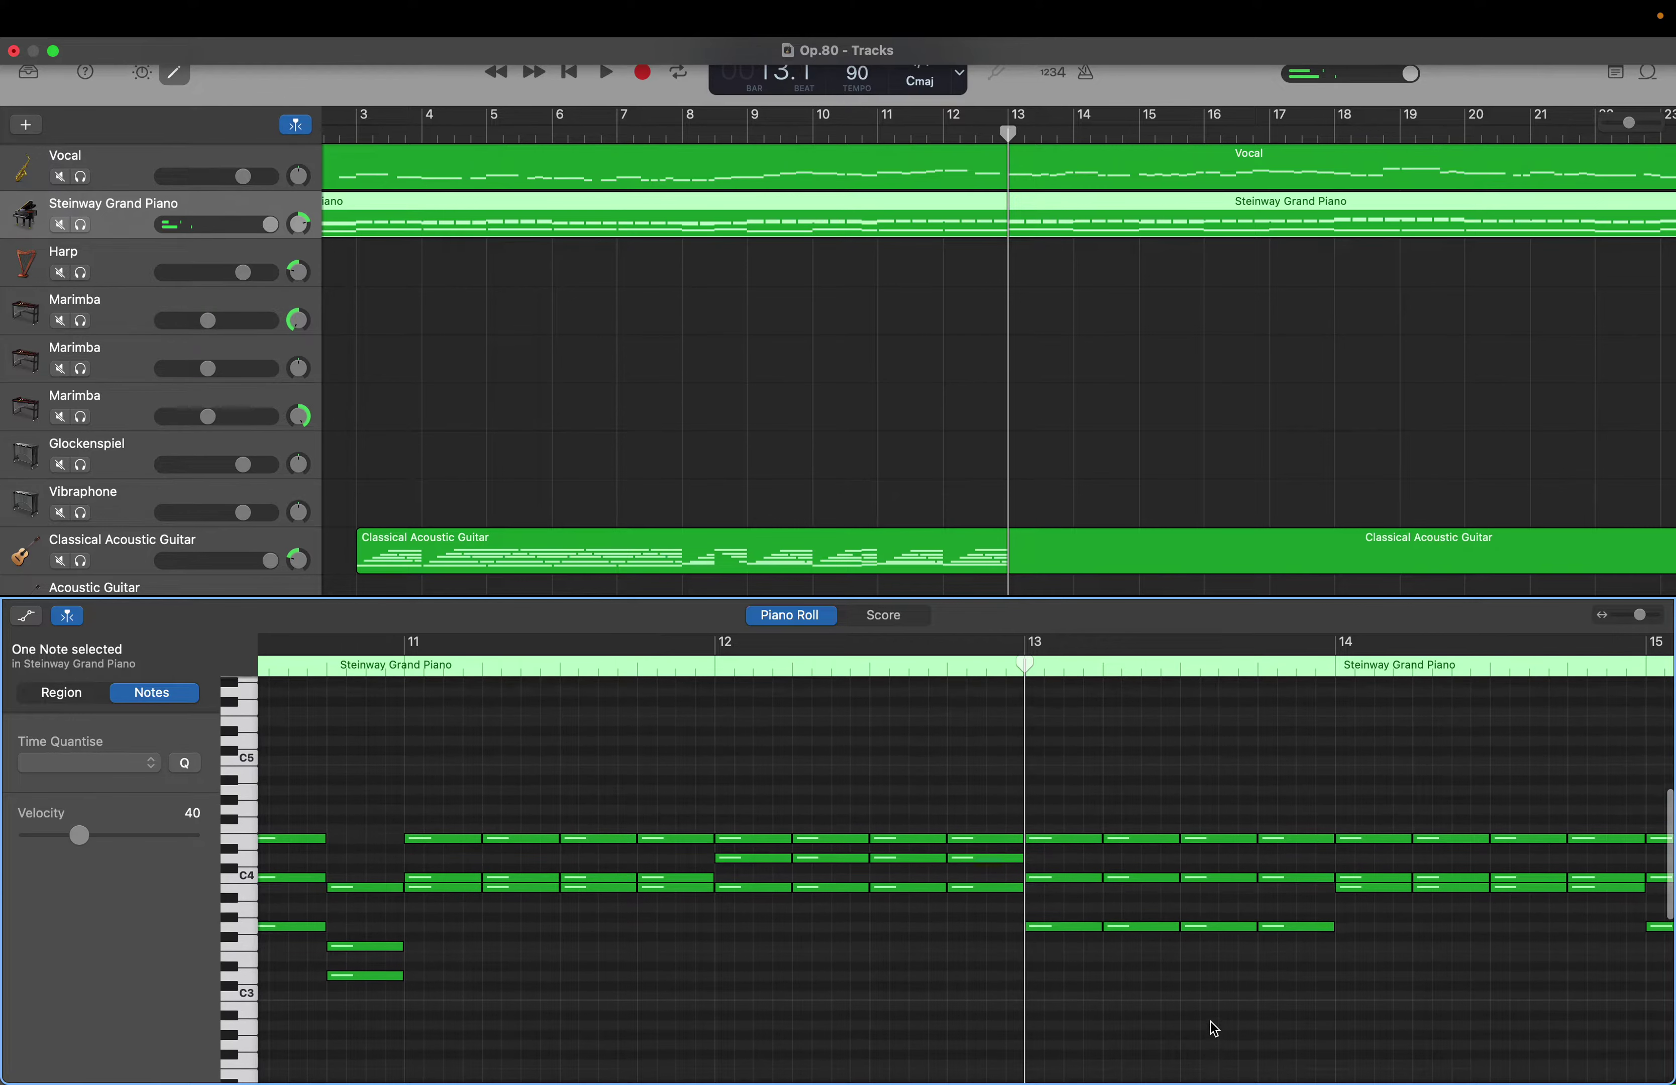
click(1157, 940)
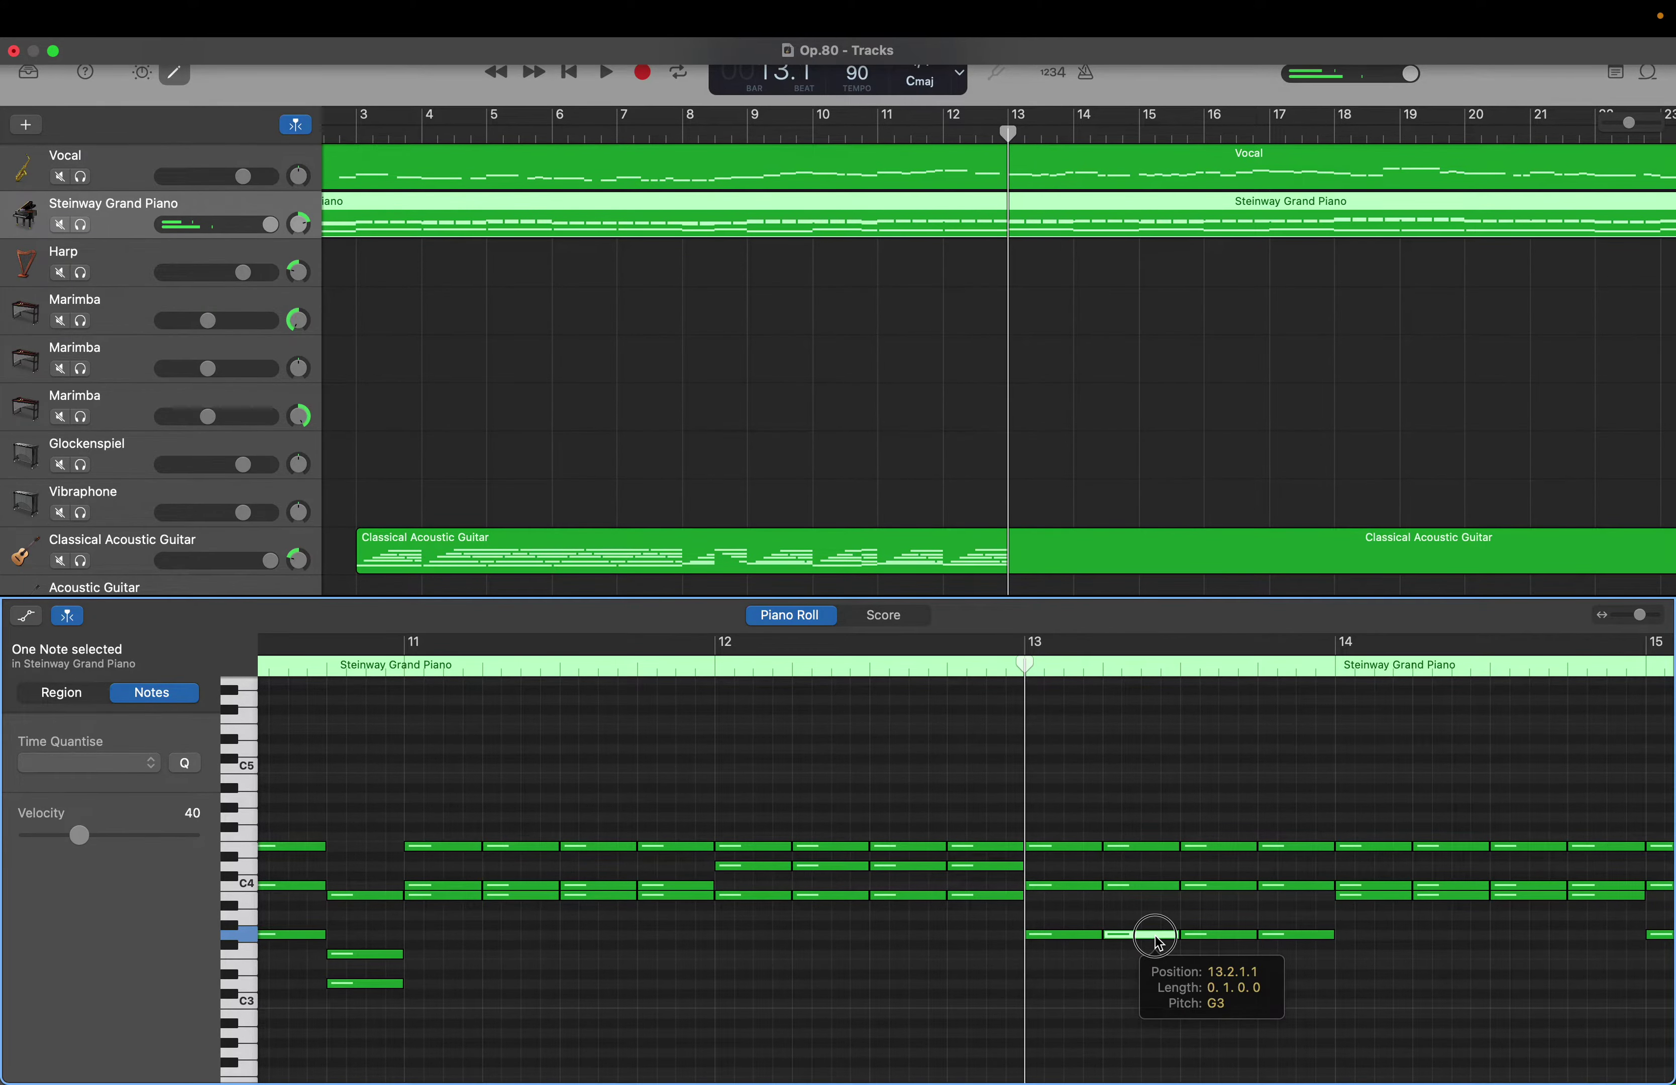
drag(1156, 936, 1153, 885)
click(1148, 847)
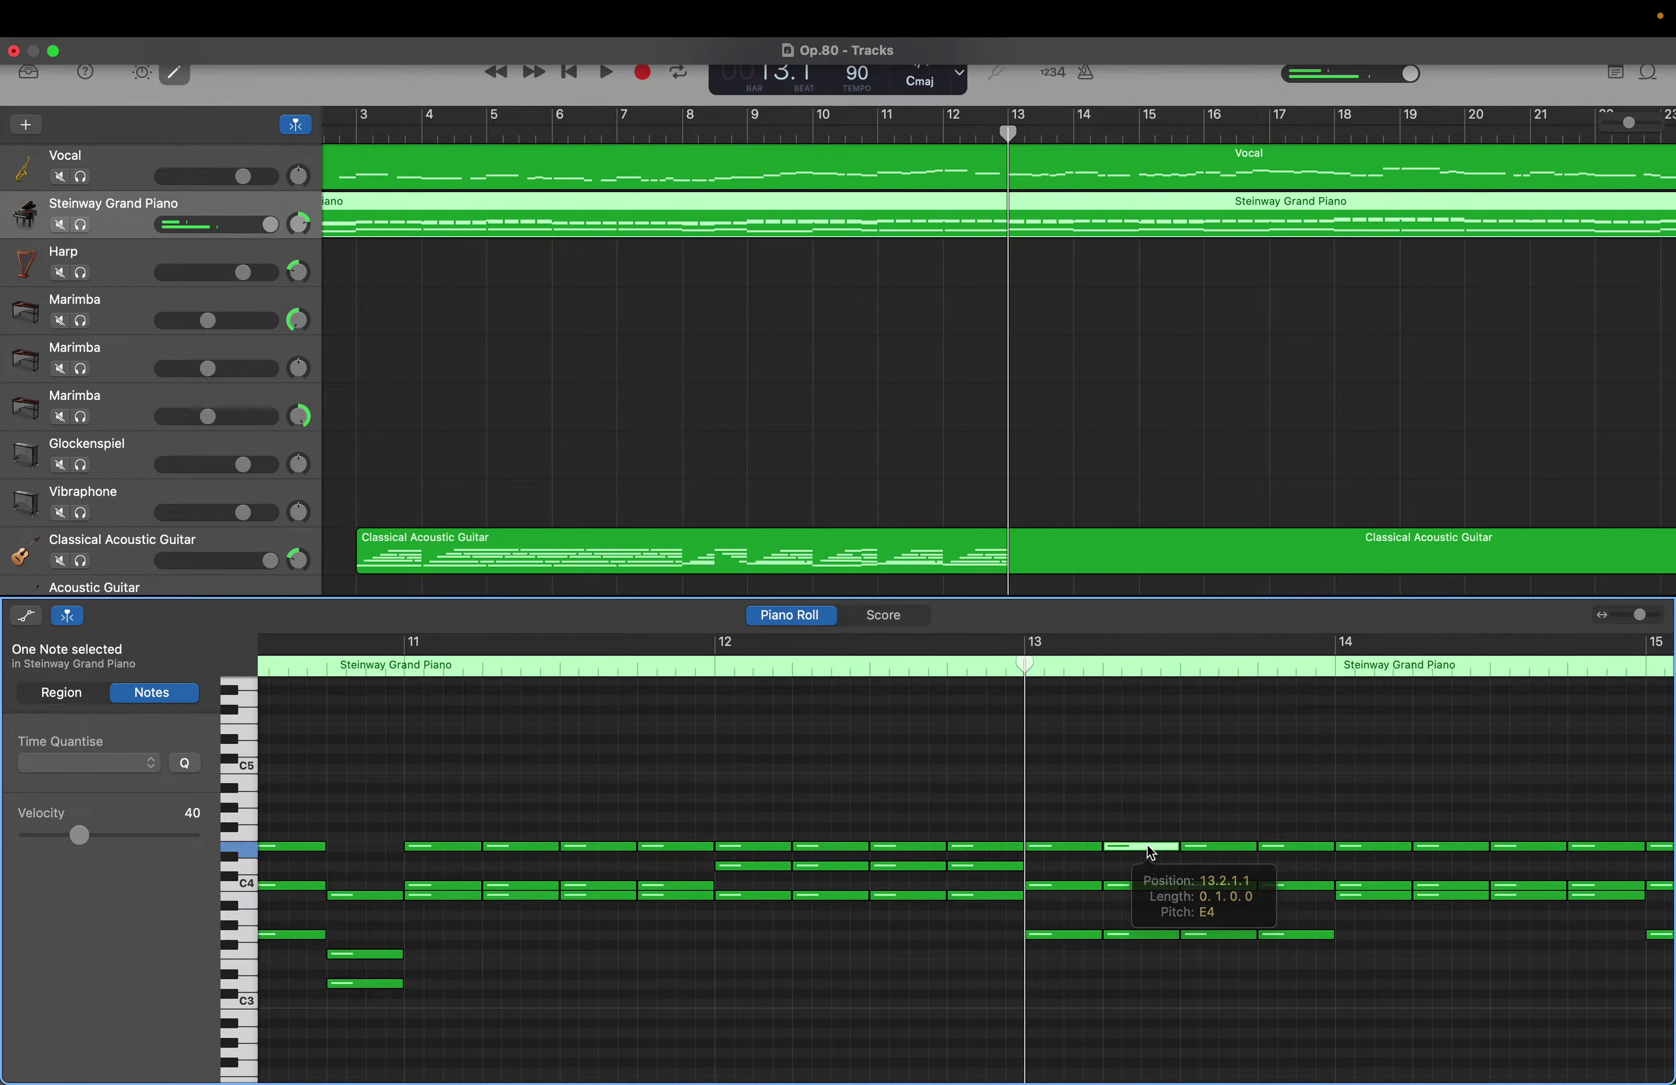
Copy the eight Classical Acoustic Guitar notes of bar 3 and paste them at bar 13
click(1038, 557)
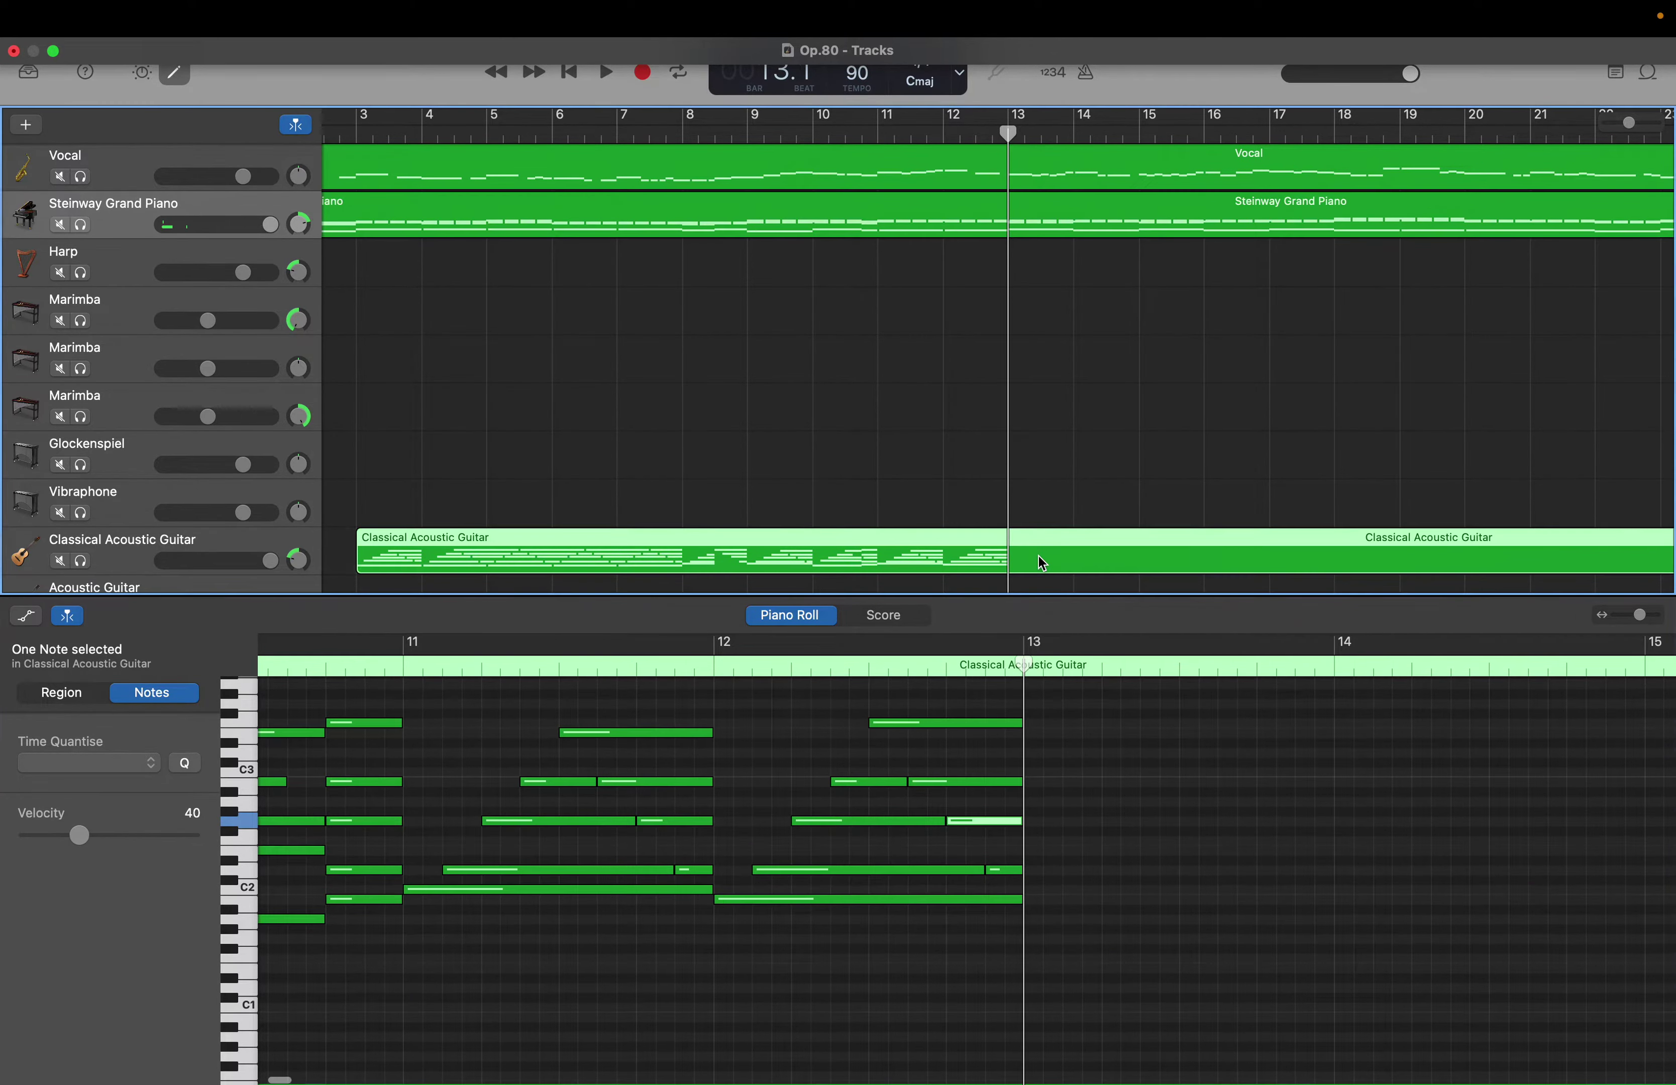
scroll(824, 763, left, 15)
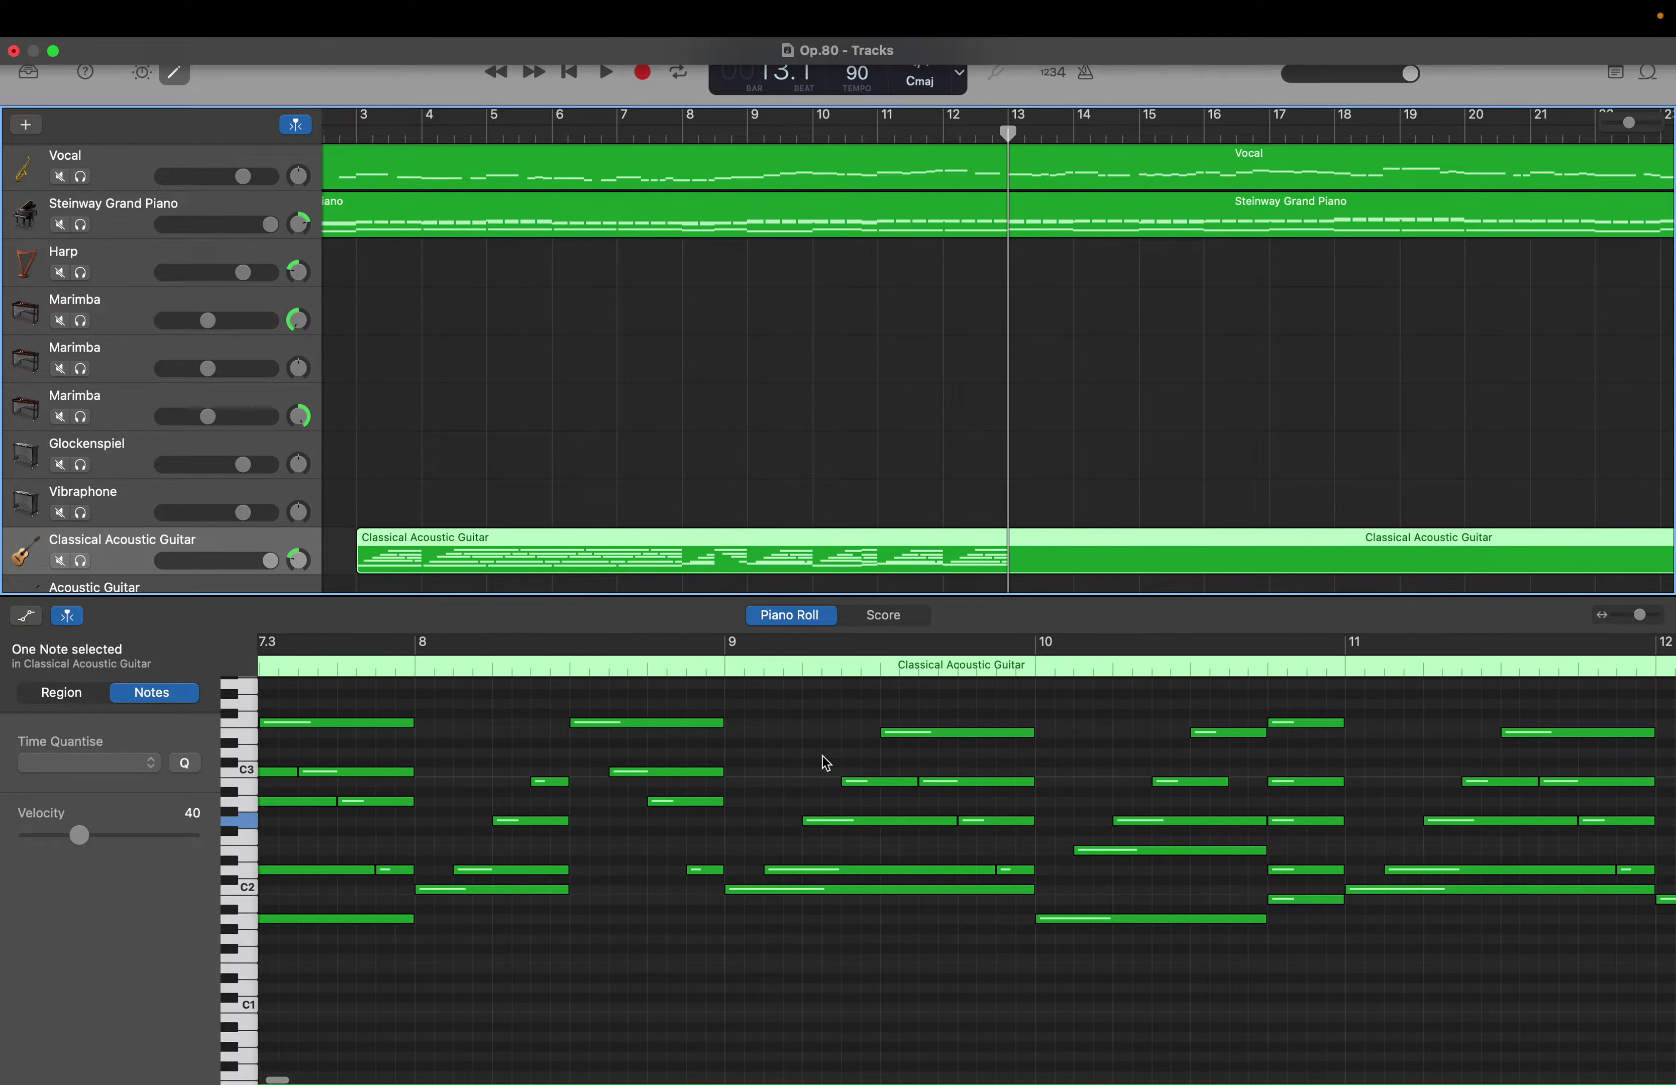
scroll(823, 756, left, 5)
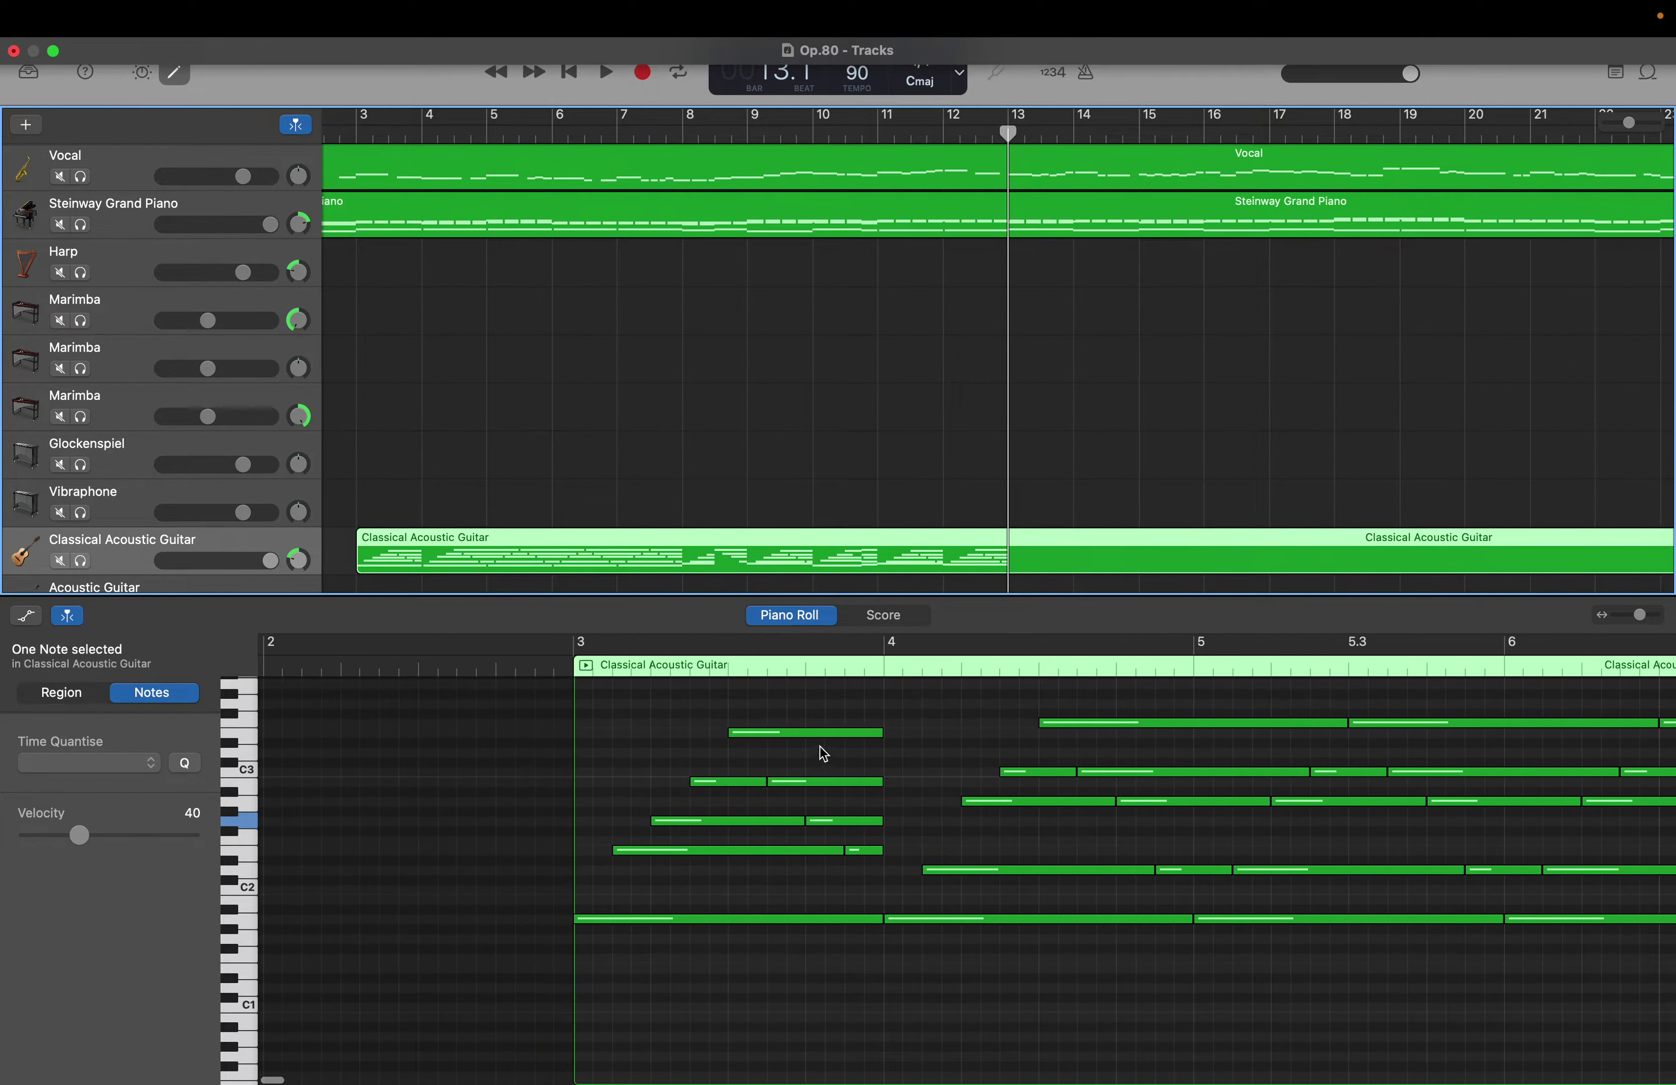
drag(592, 929, 869, 710)
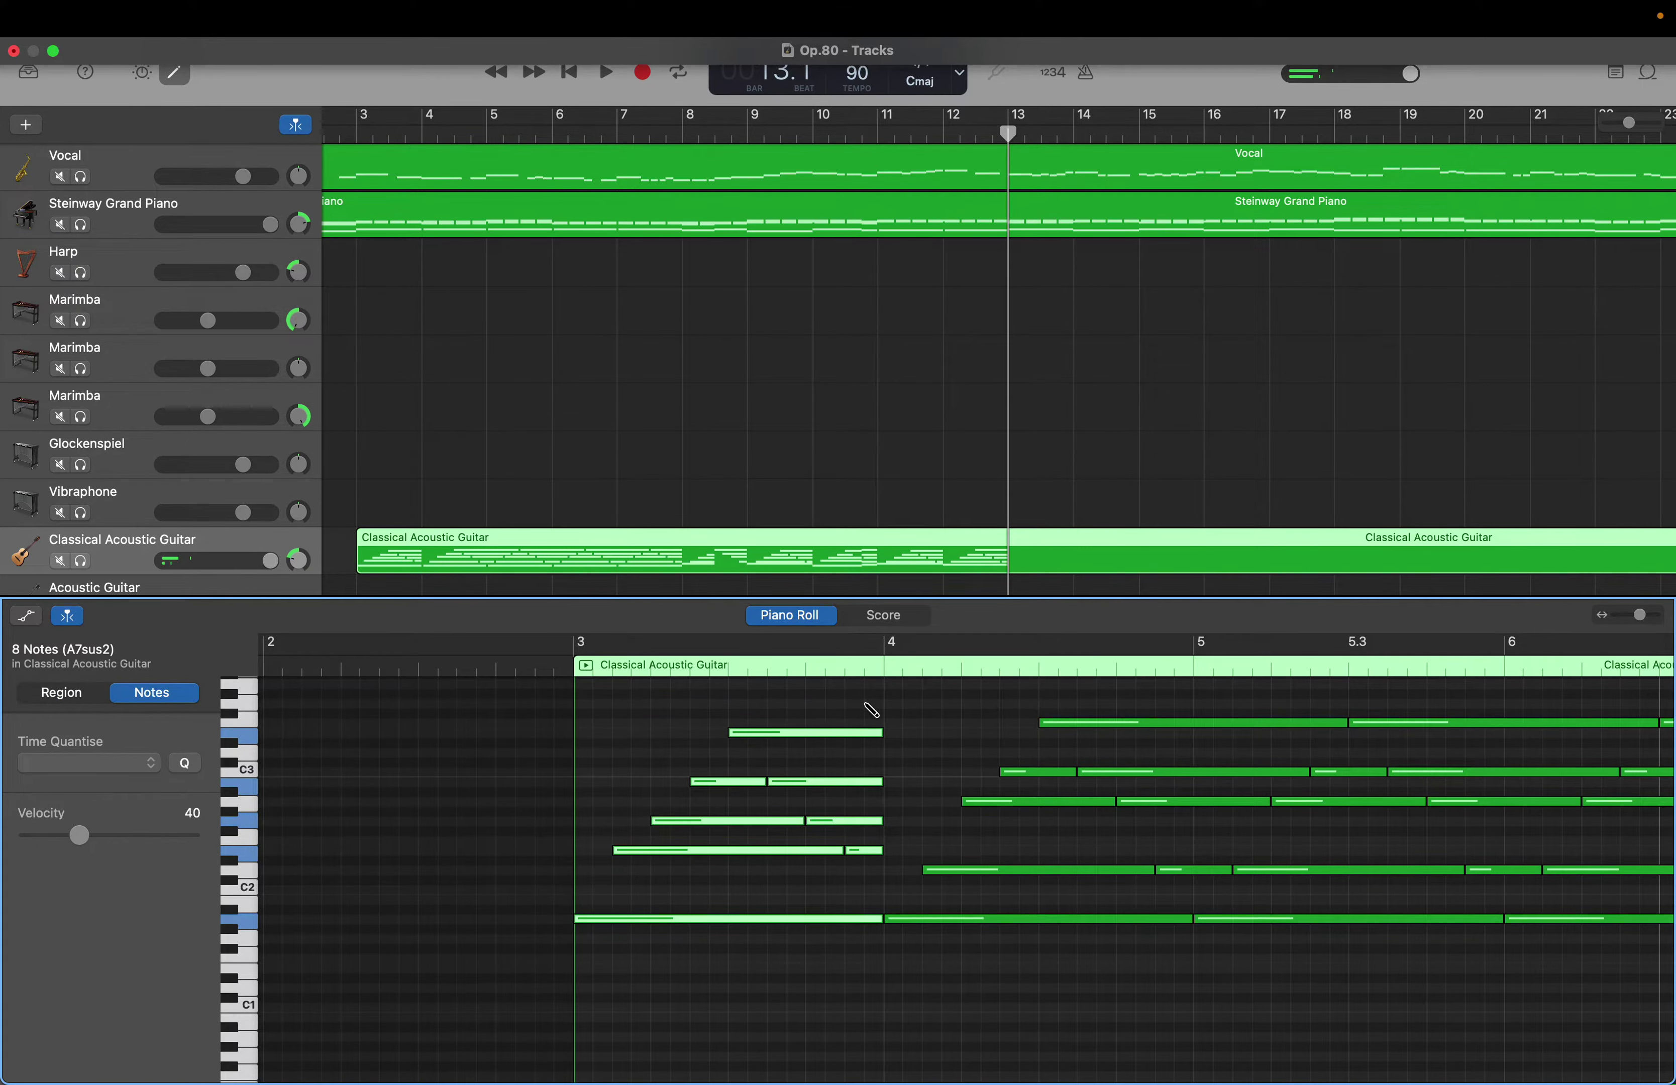
key(period)
click(1006, 722)
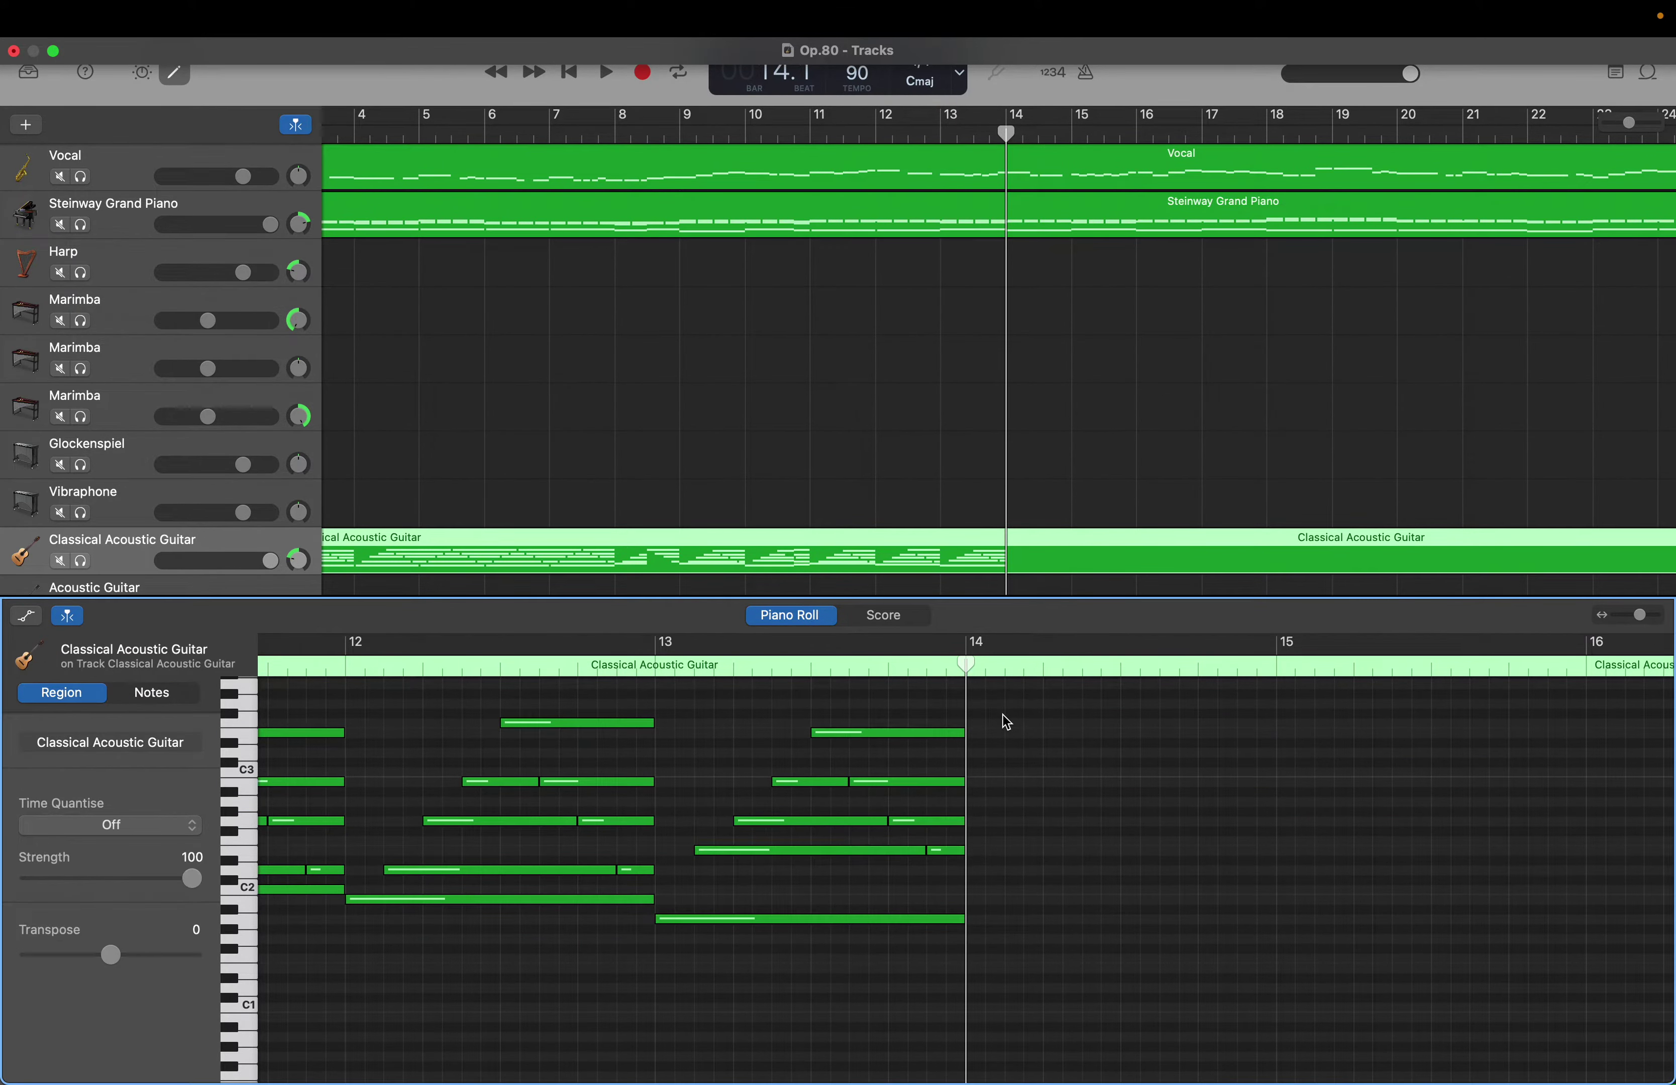
Examine the Steinway Grand Piano chord at bar 14, auditioning its bass note and the stacked upper tones
click(1034, 185)
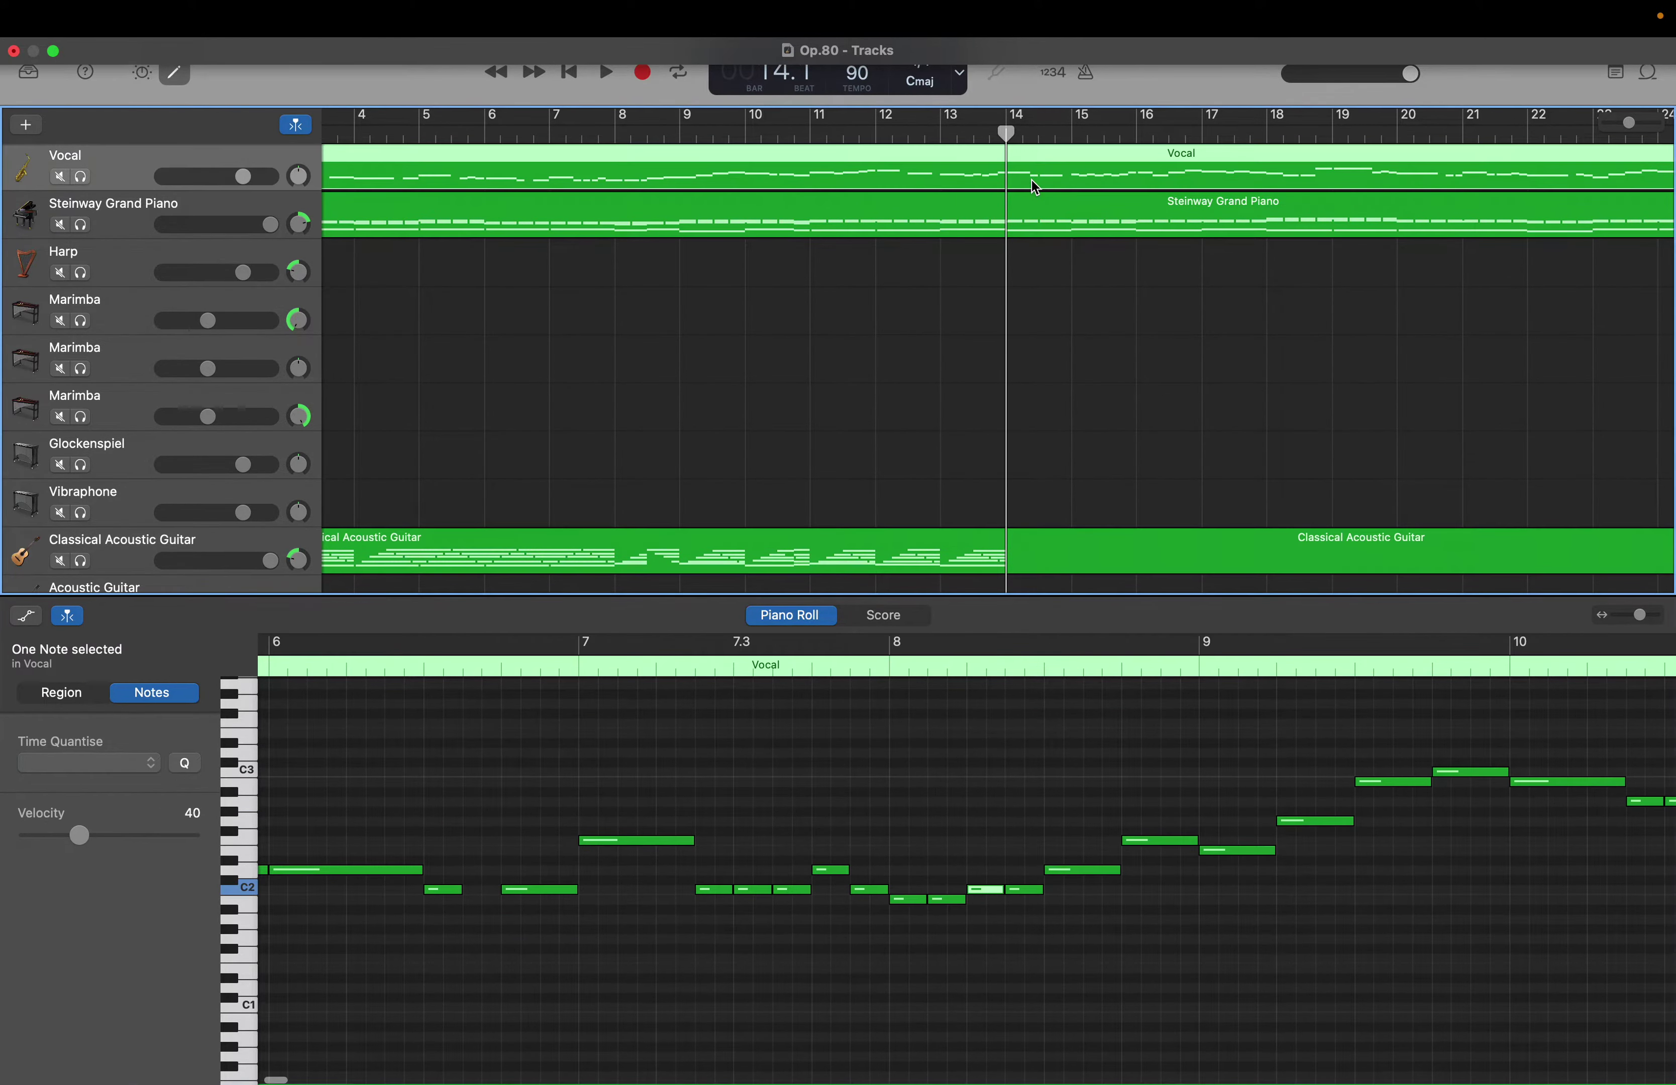
click(1034, 209)
scroll(1086, 740, down, 10)
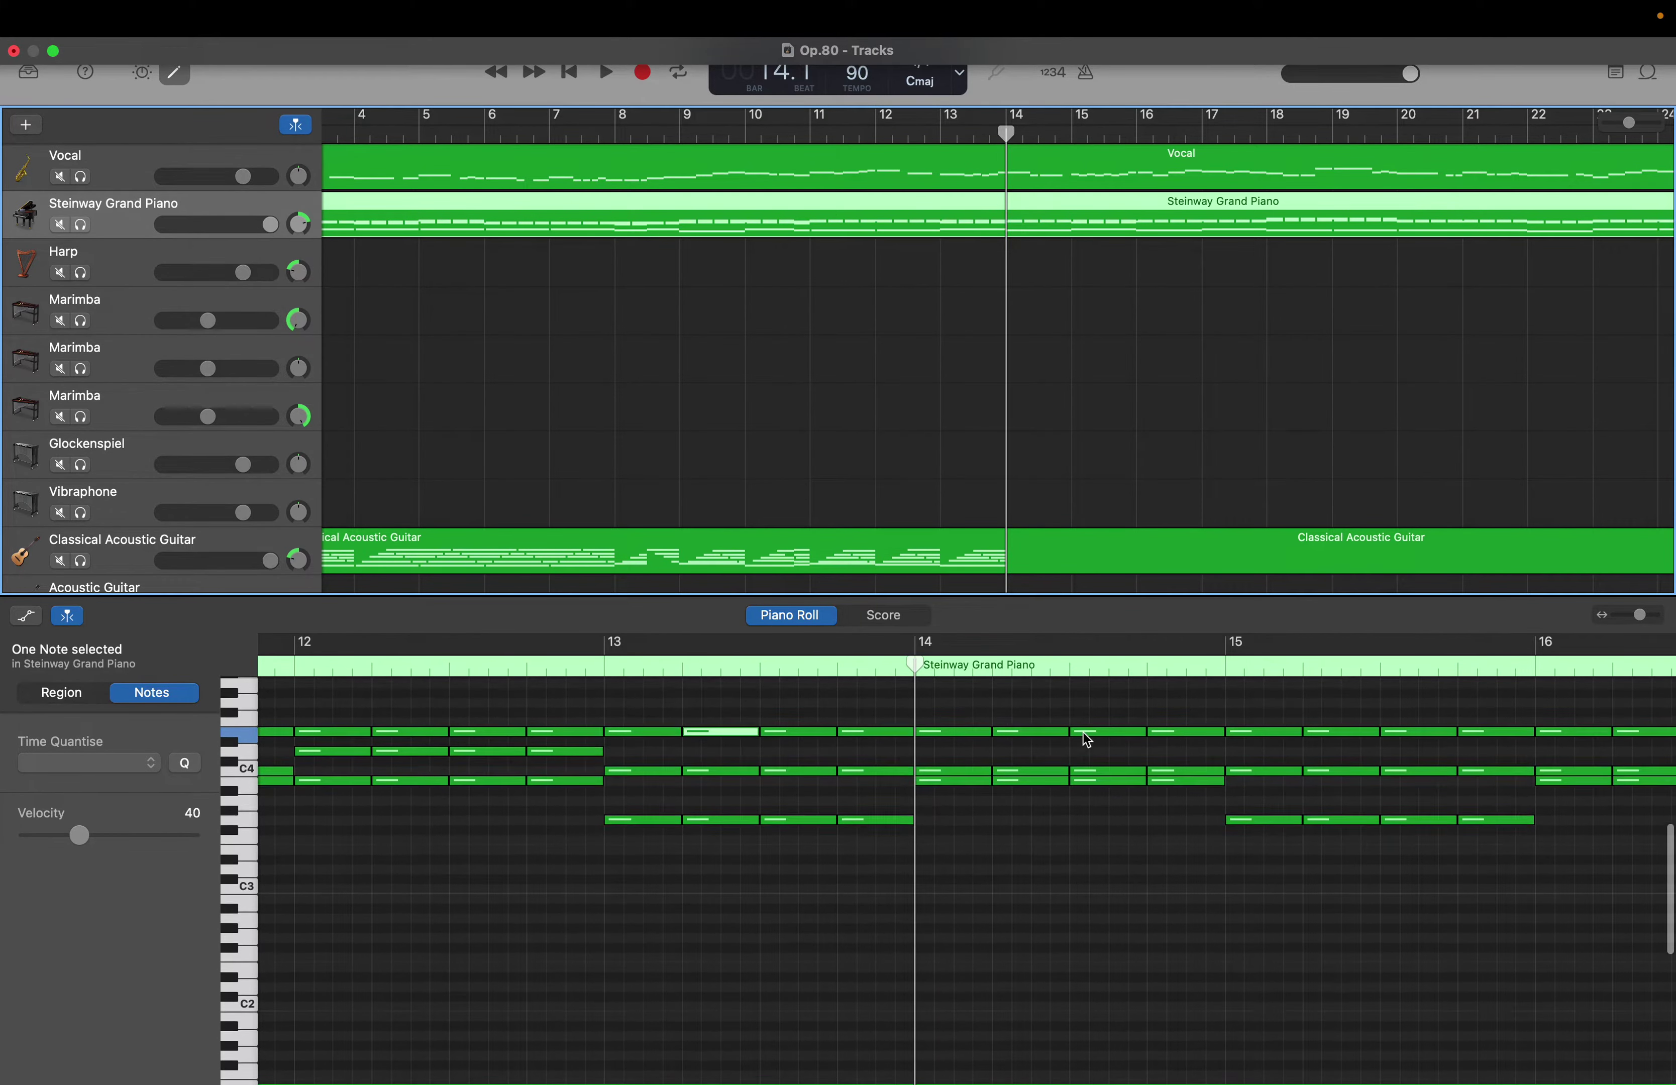
click(1071, 991)
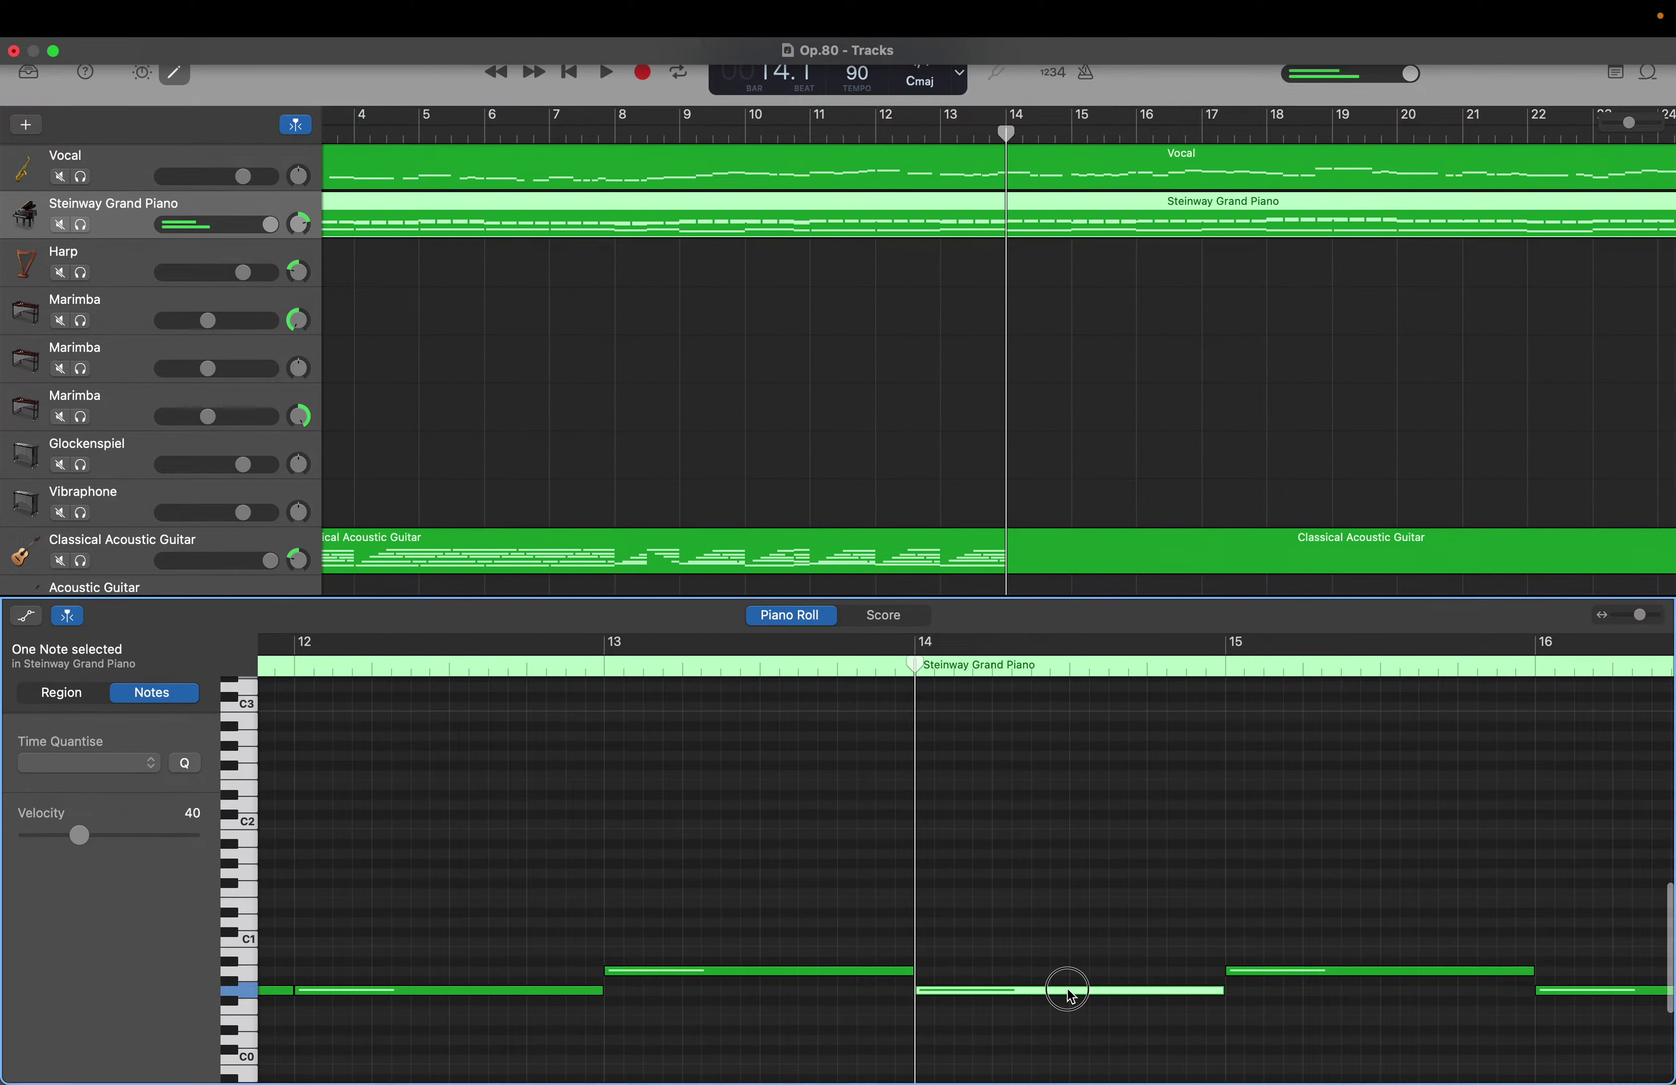
scroll(1071, 996, up, 6)
scroll(1068, 990, up, 2)
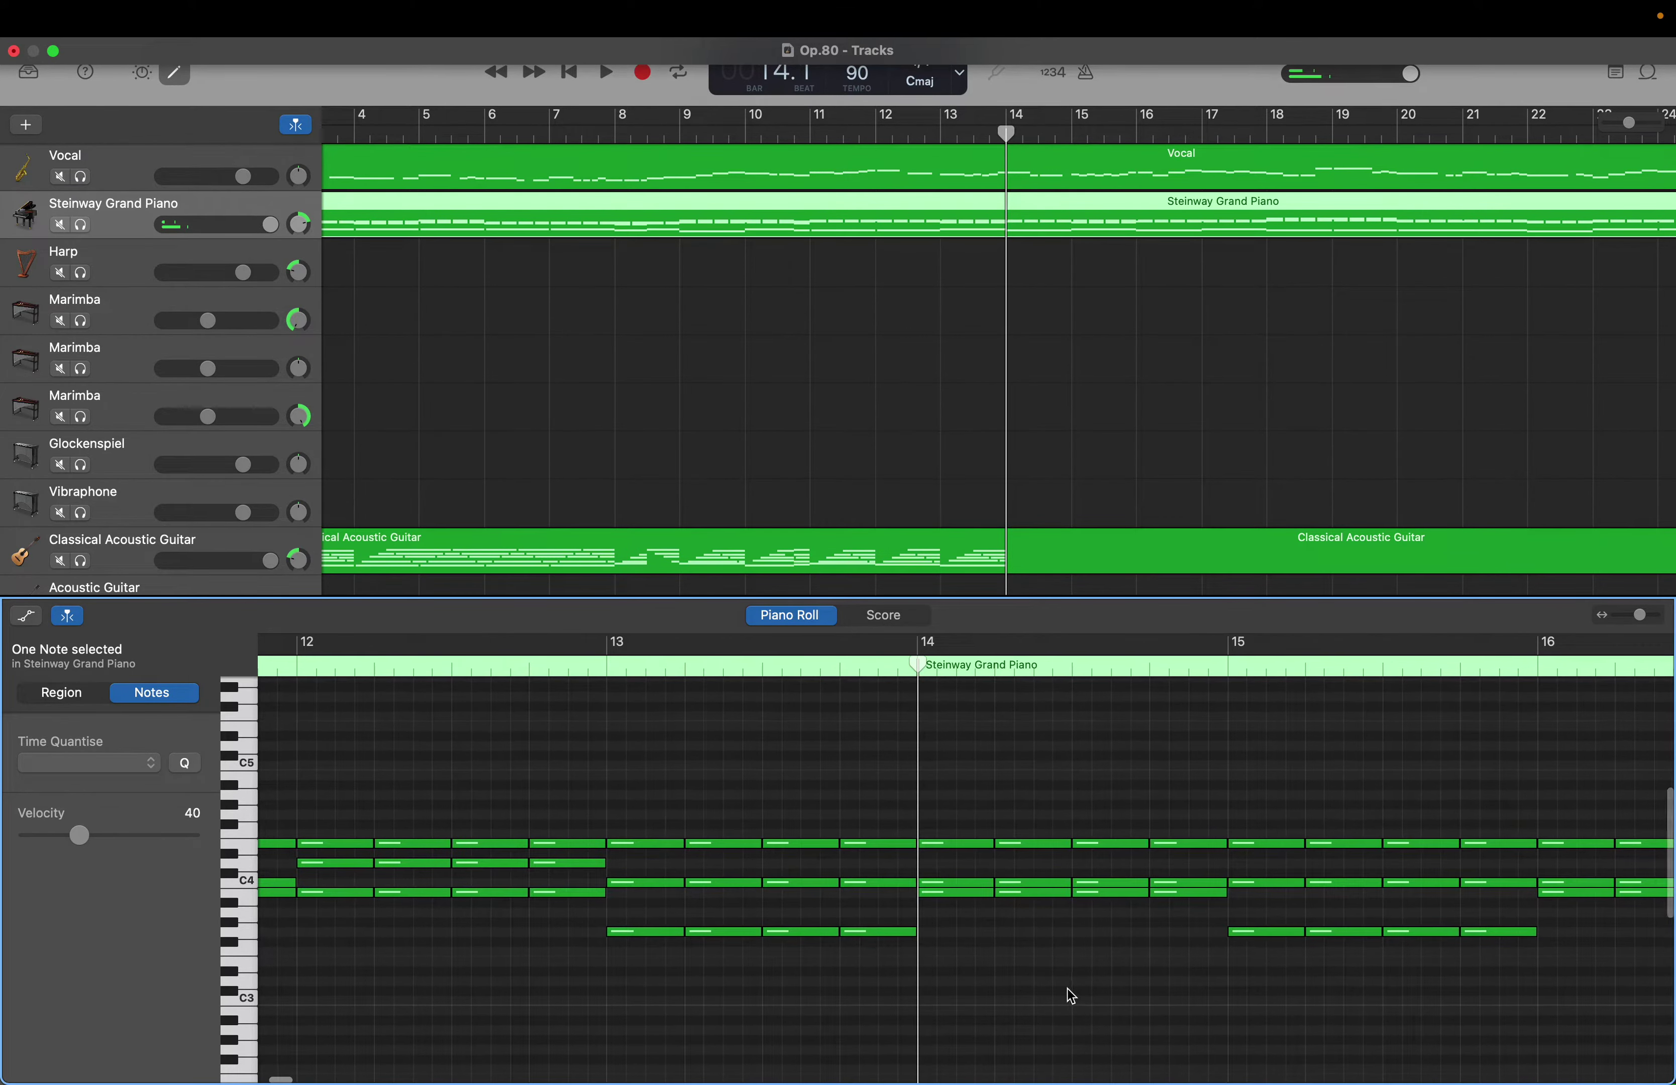
click(957, 895)
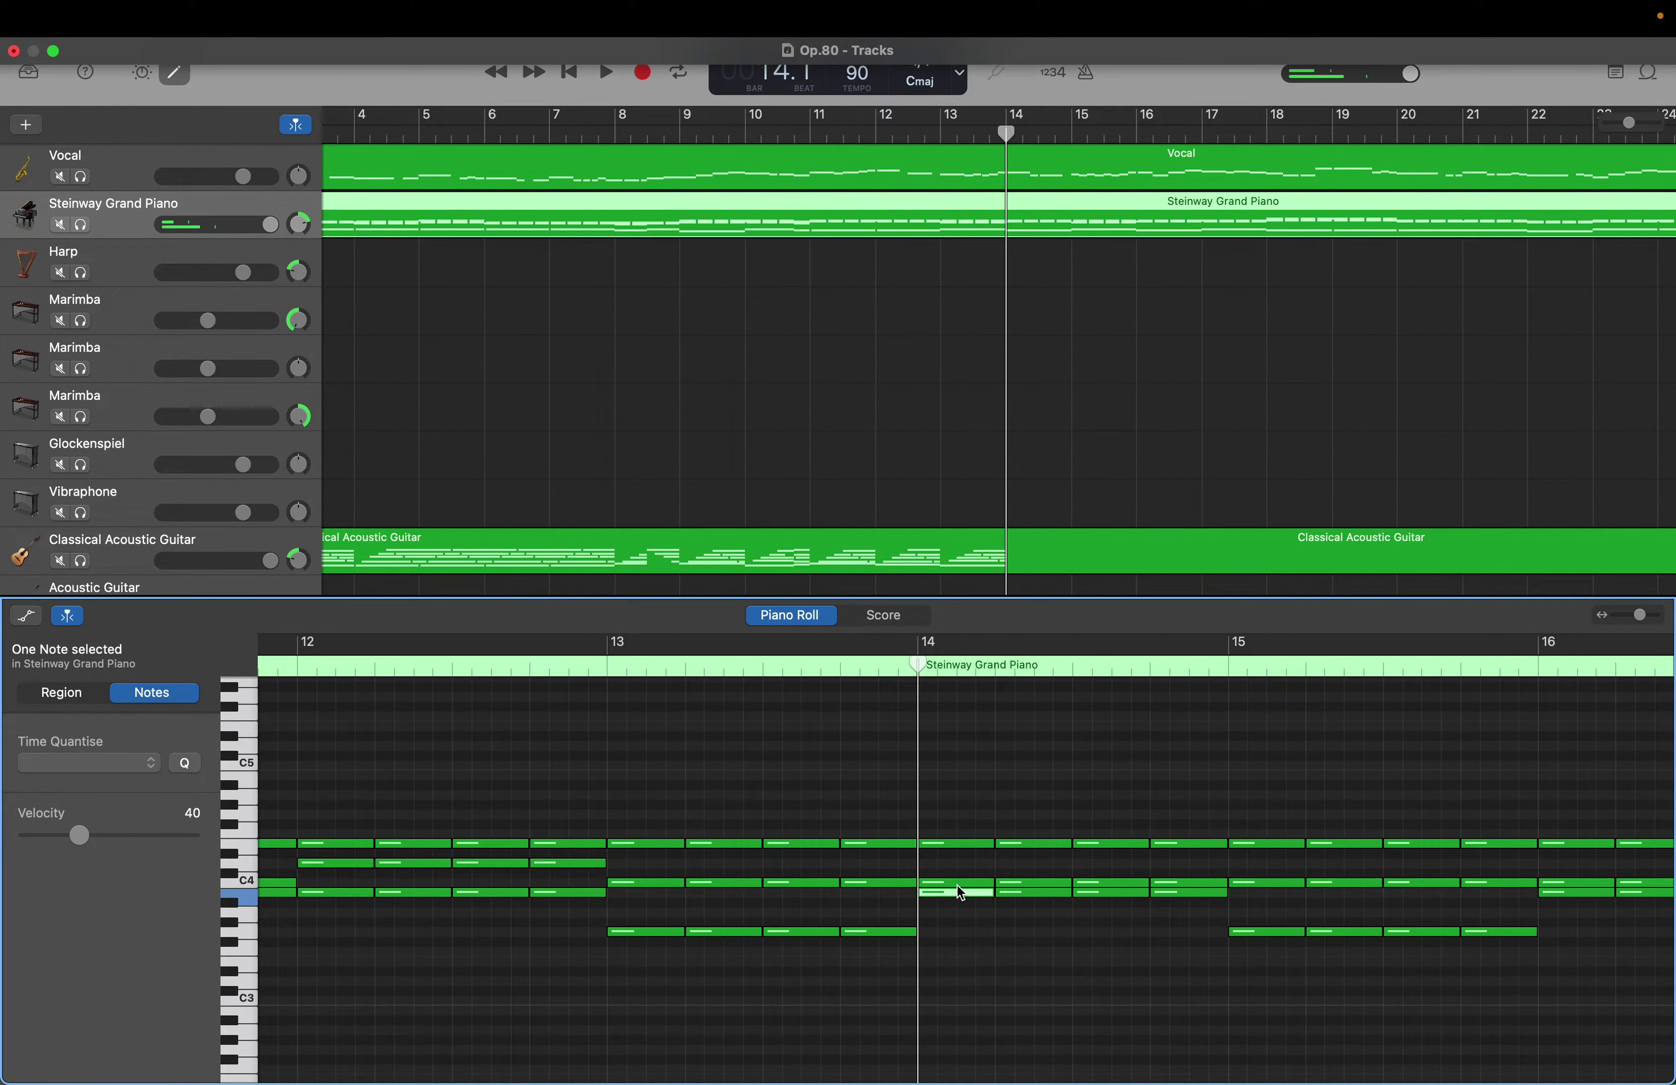
click(957, 885)
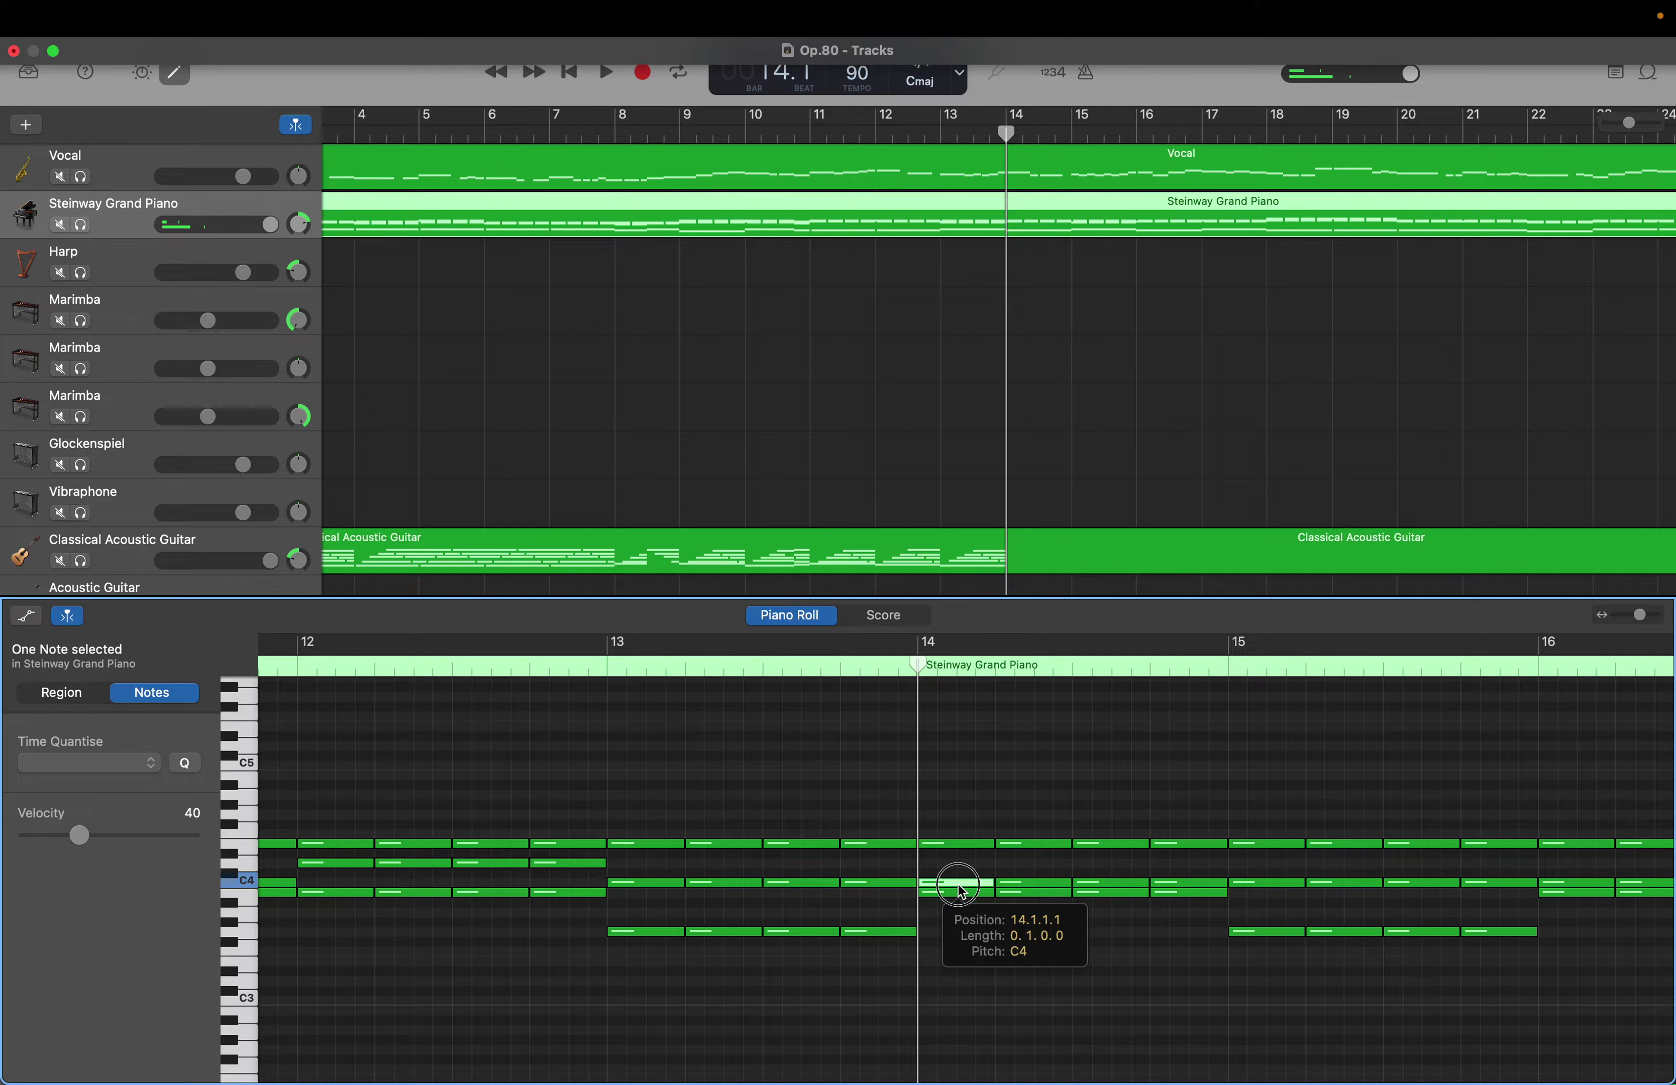
click(956, 845)
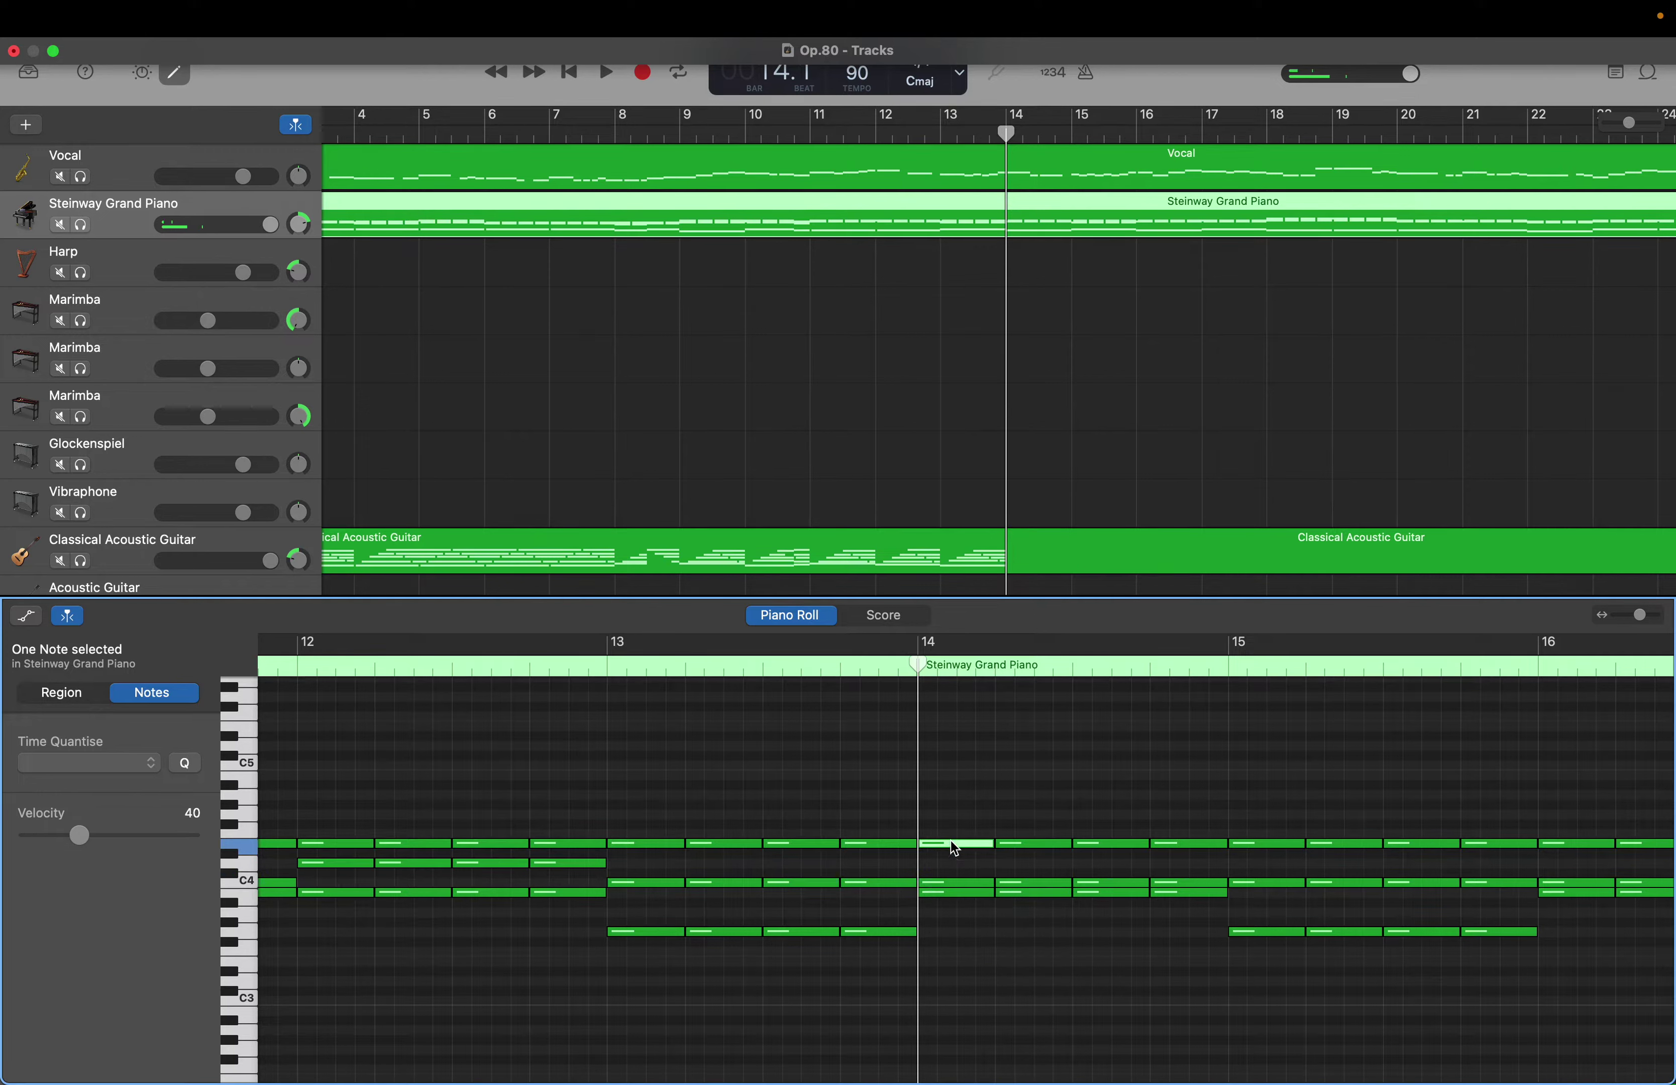
click(950, 893)
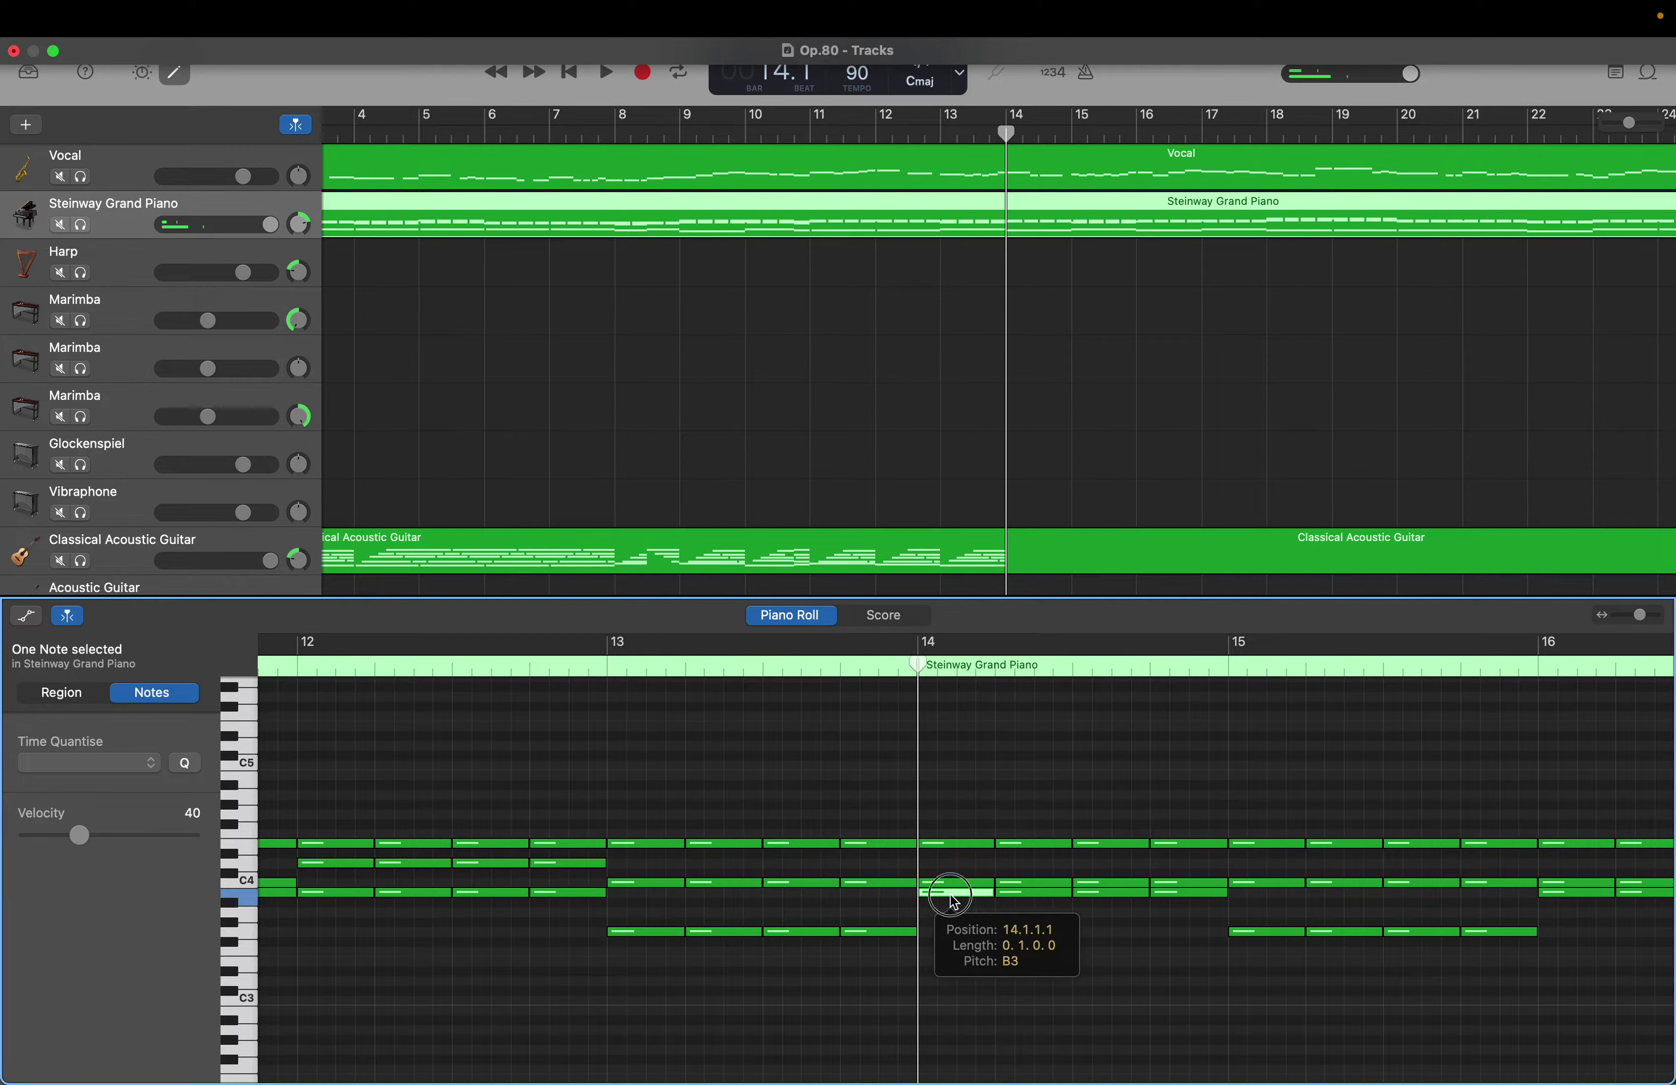
click(952, 887)
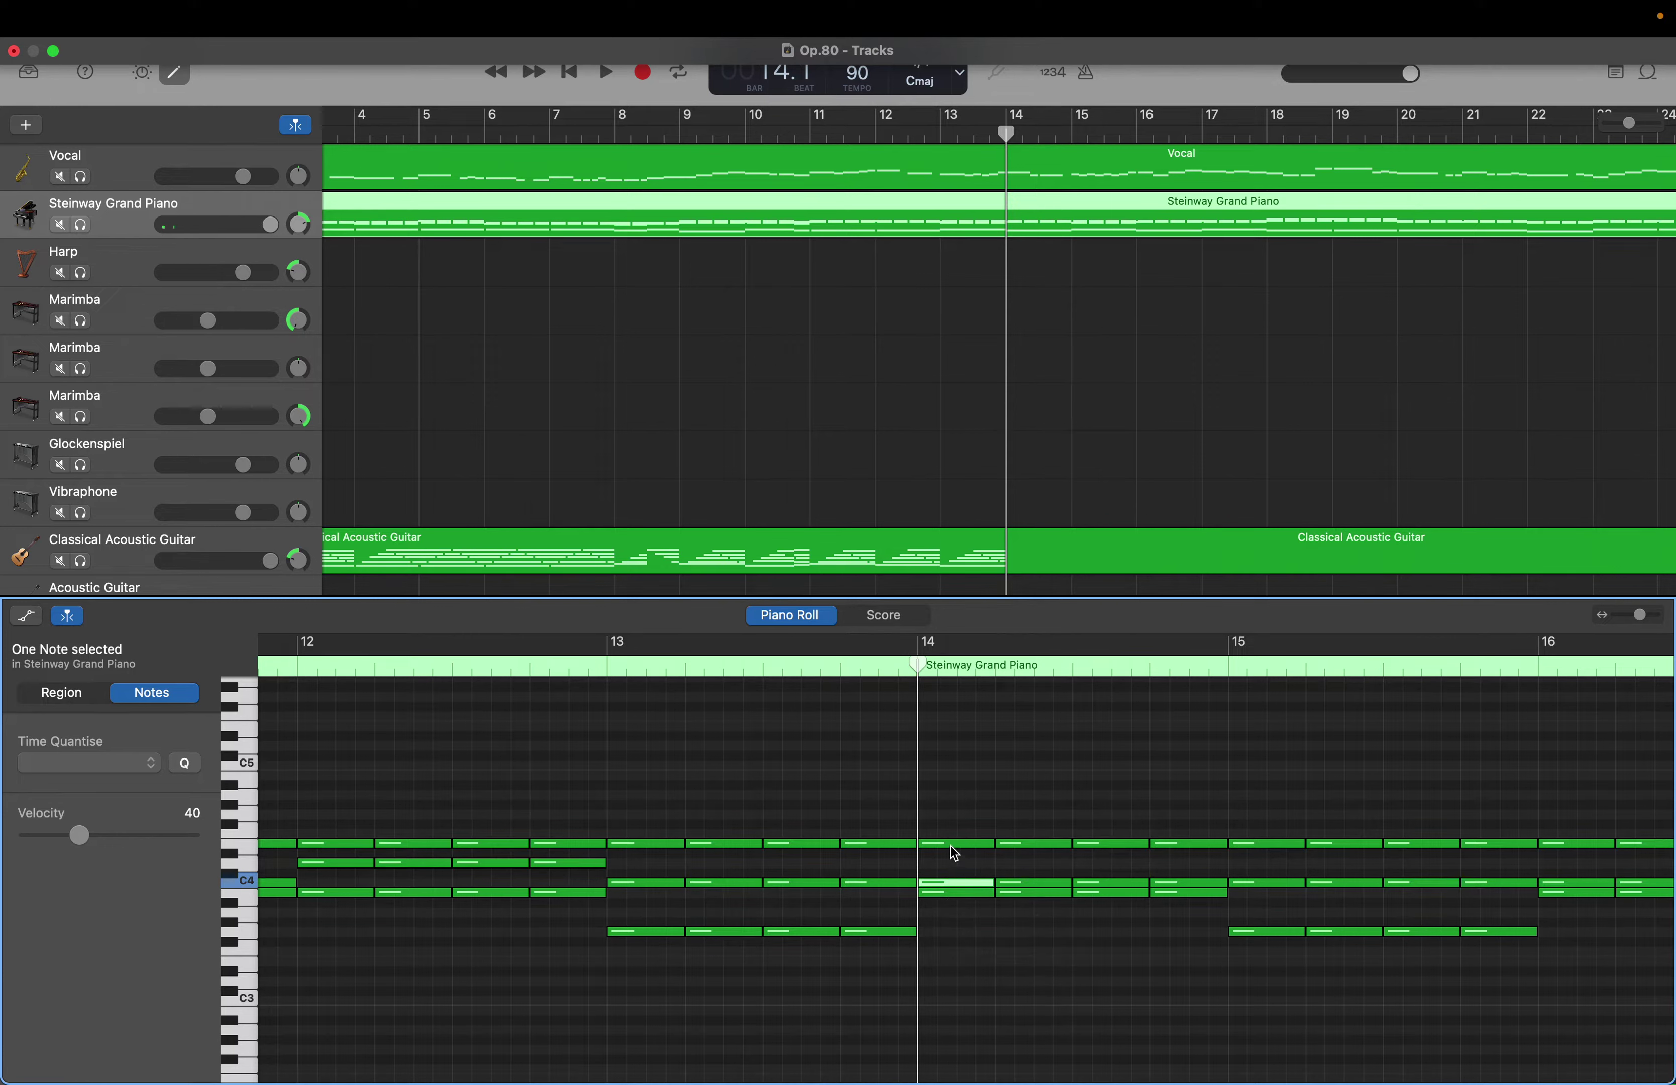
Audition the highest and lowest tones of the upper Steinway Grand Piano chord at the start of bar 14
click(951, 846)
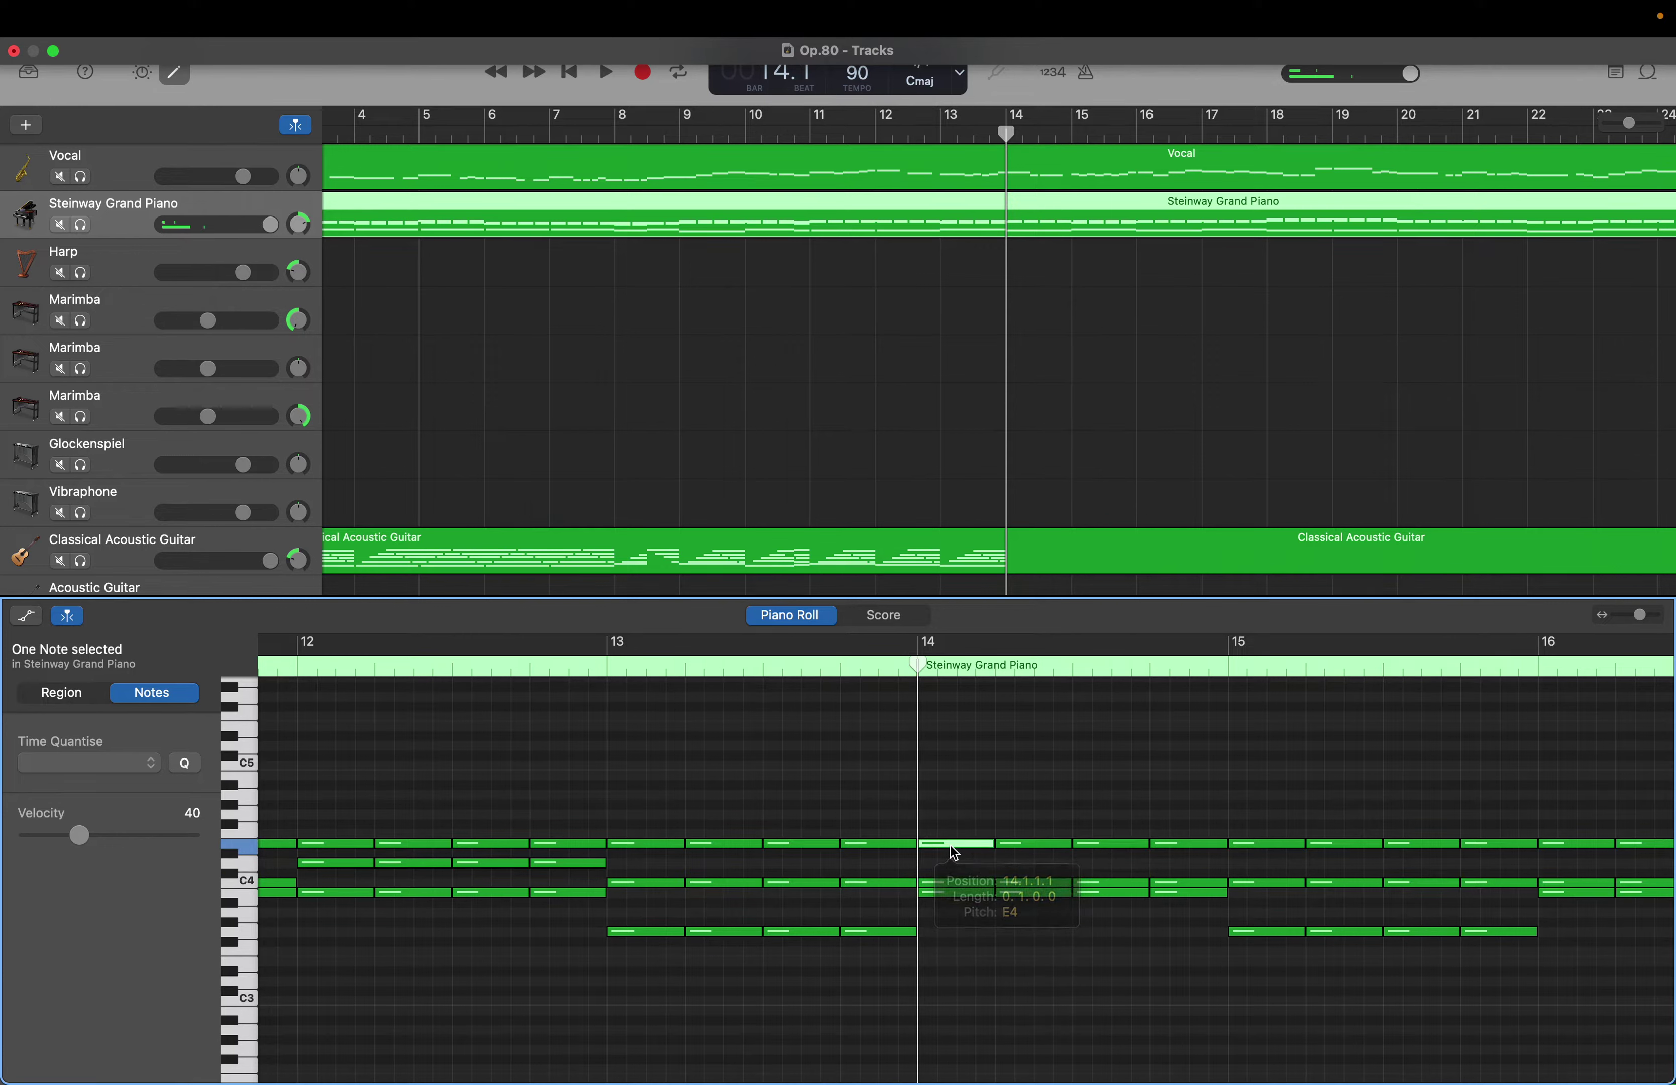
click(952, 893)
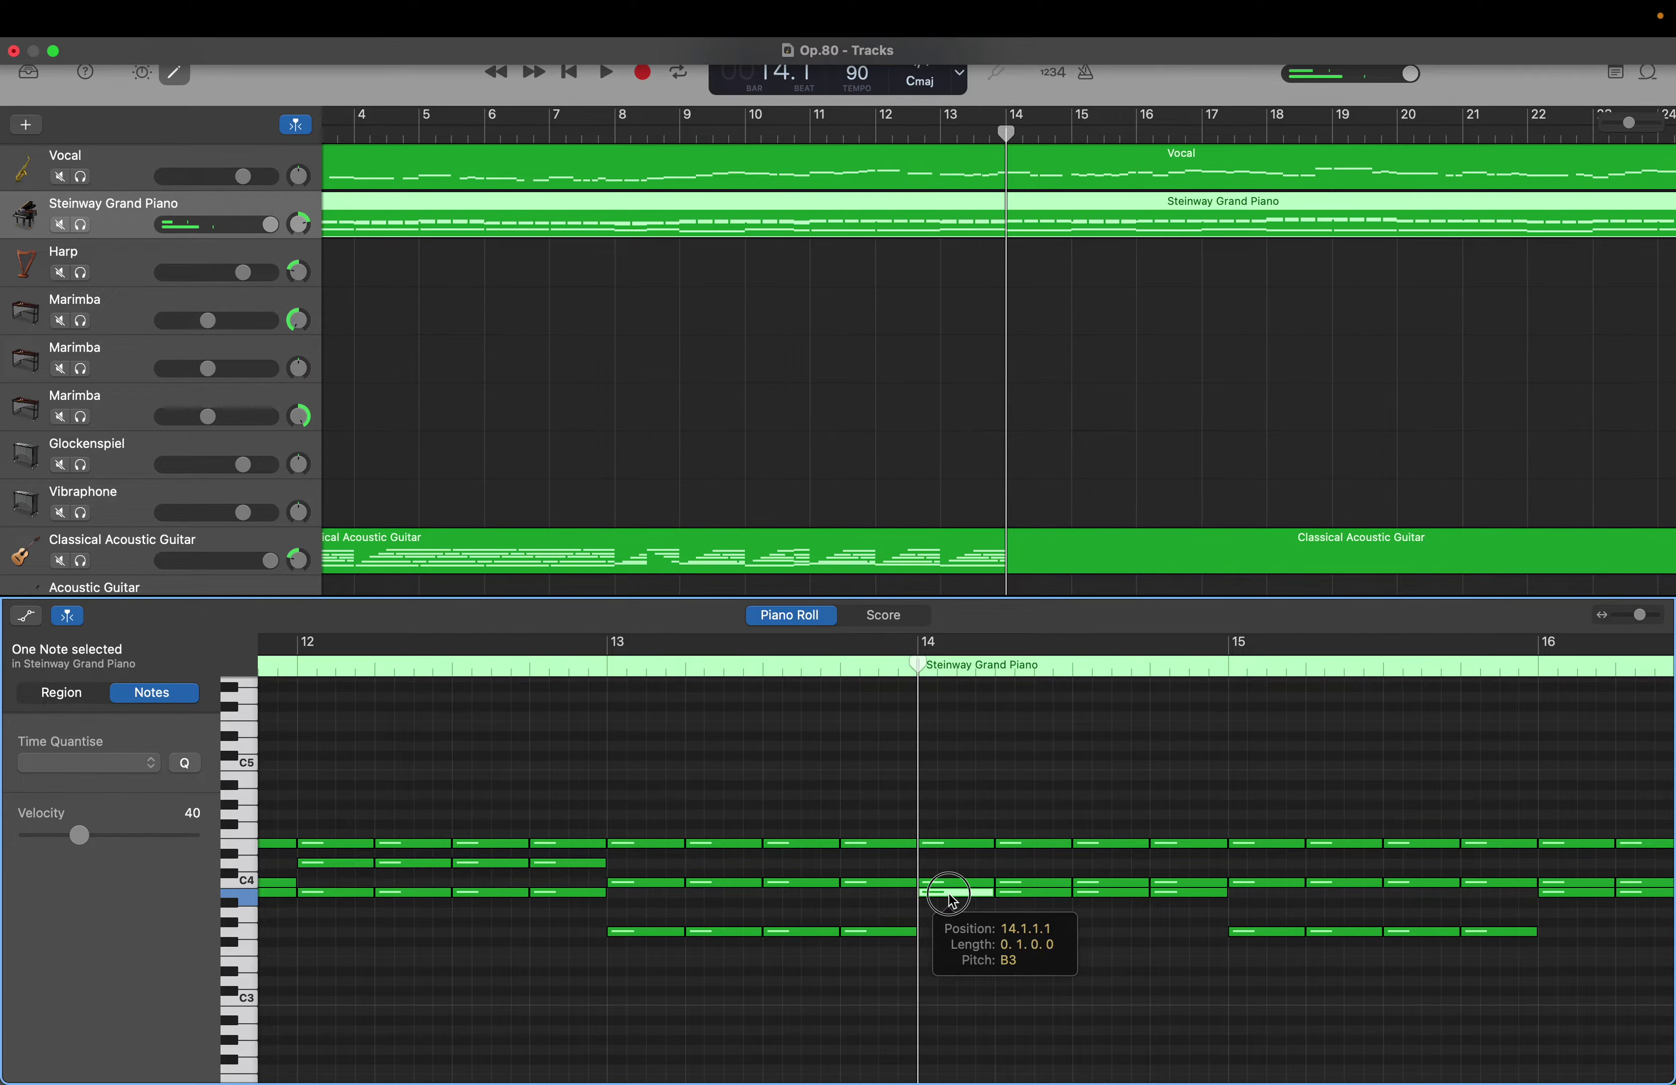
mouse_move(950, 894)
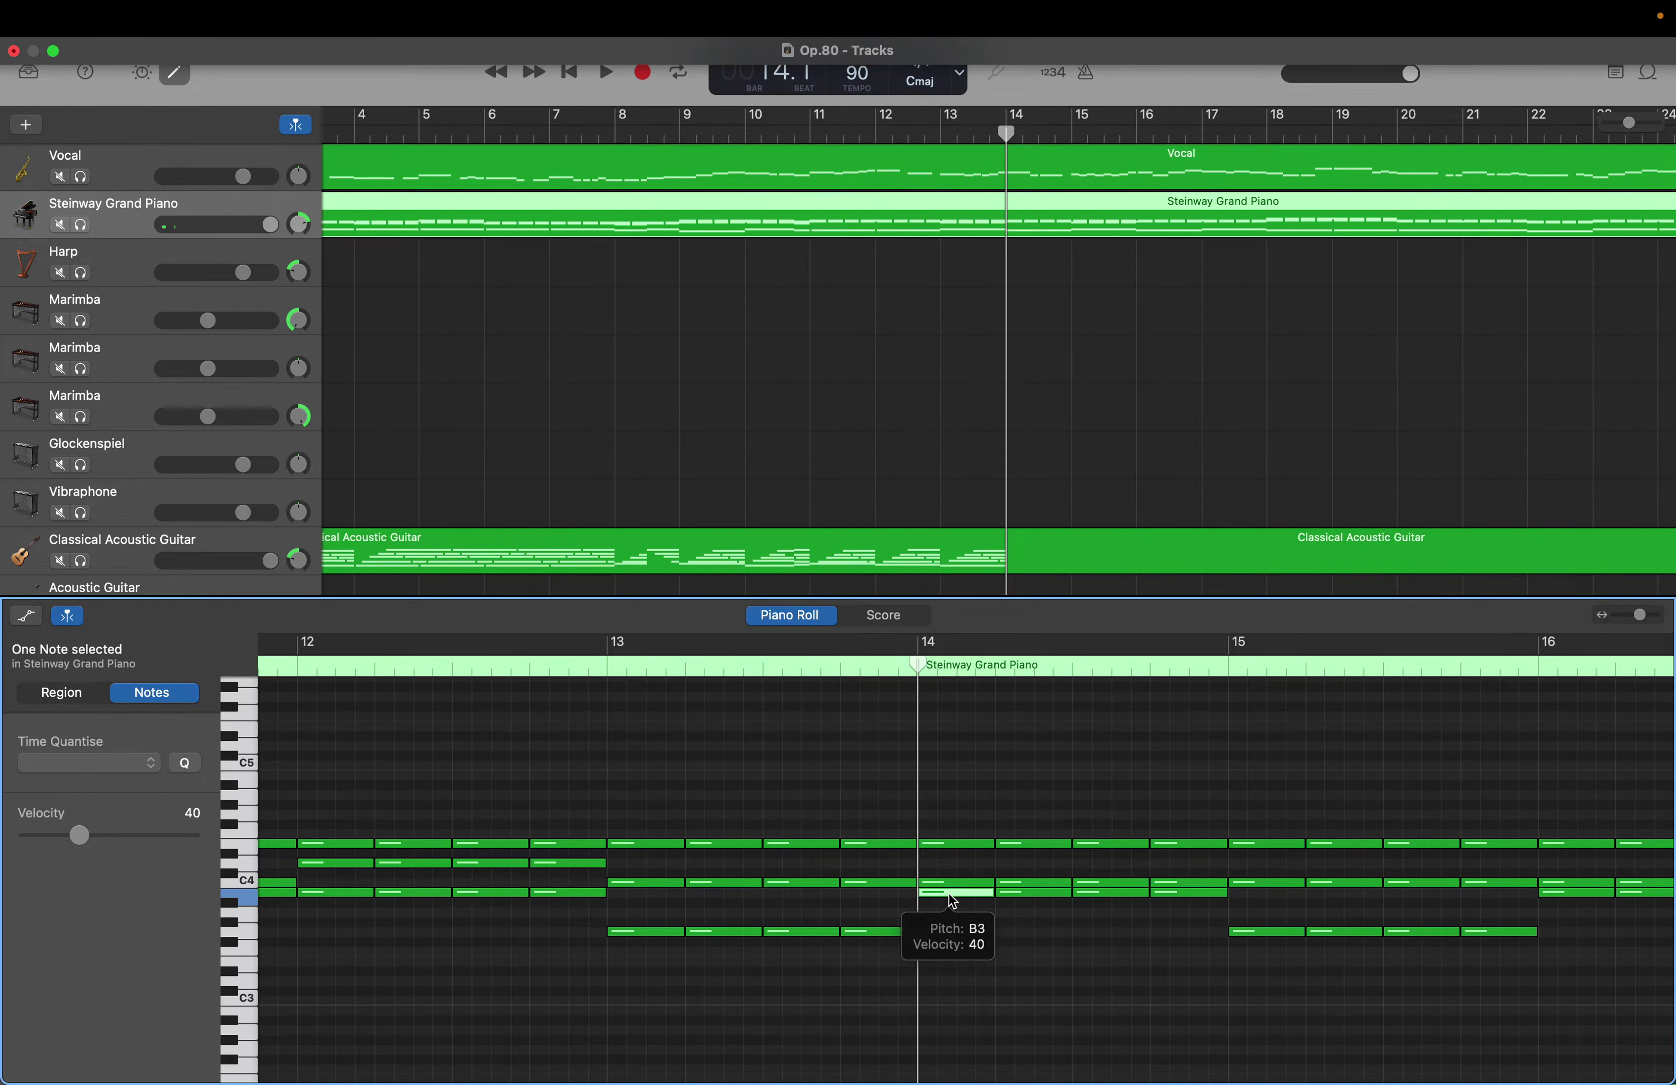
Copy the eight Classical Acoustic Guitar notes of bar 11 and paste them at bar 14
click(1030, 568)
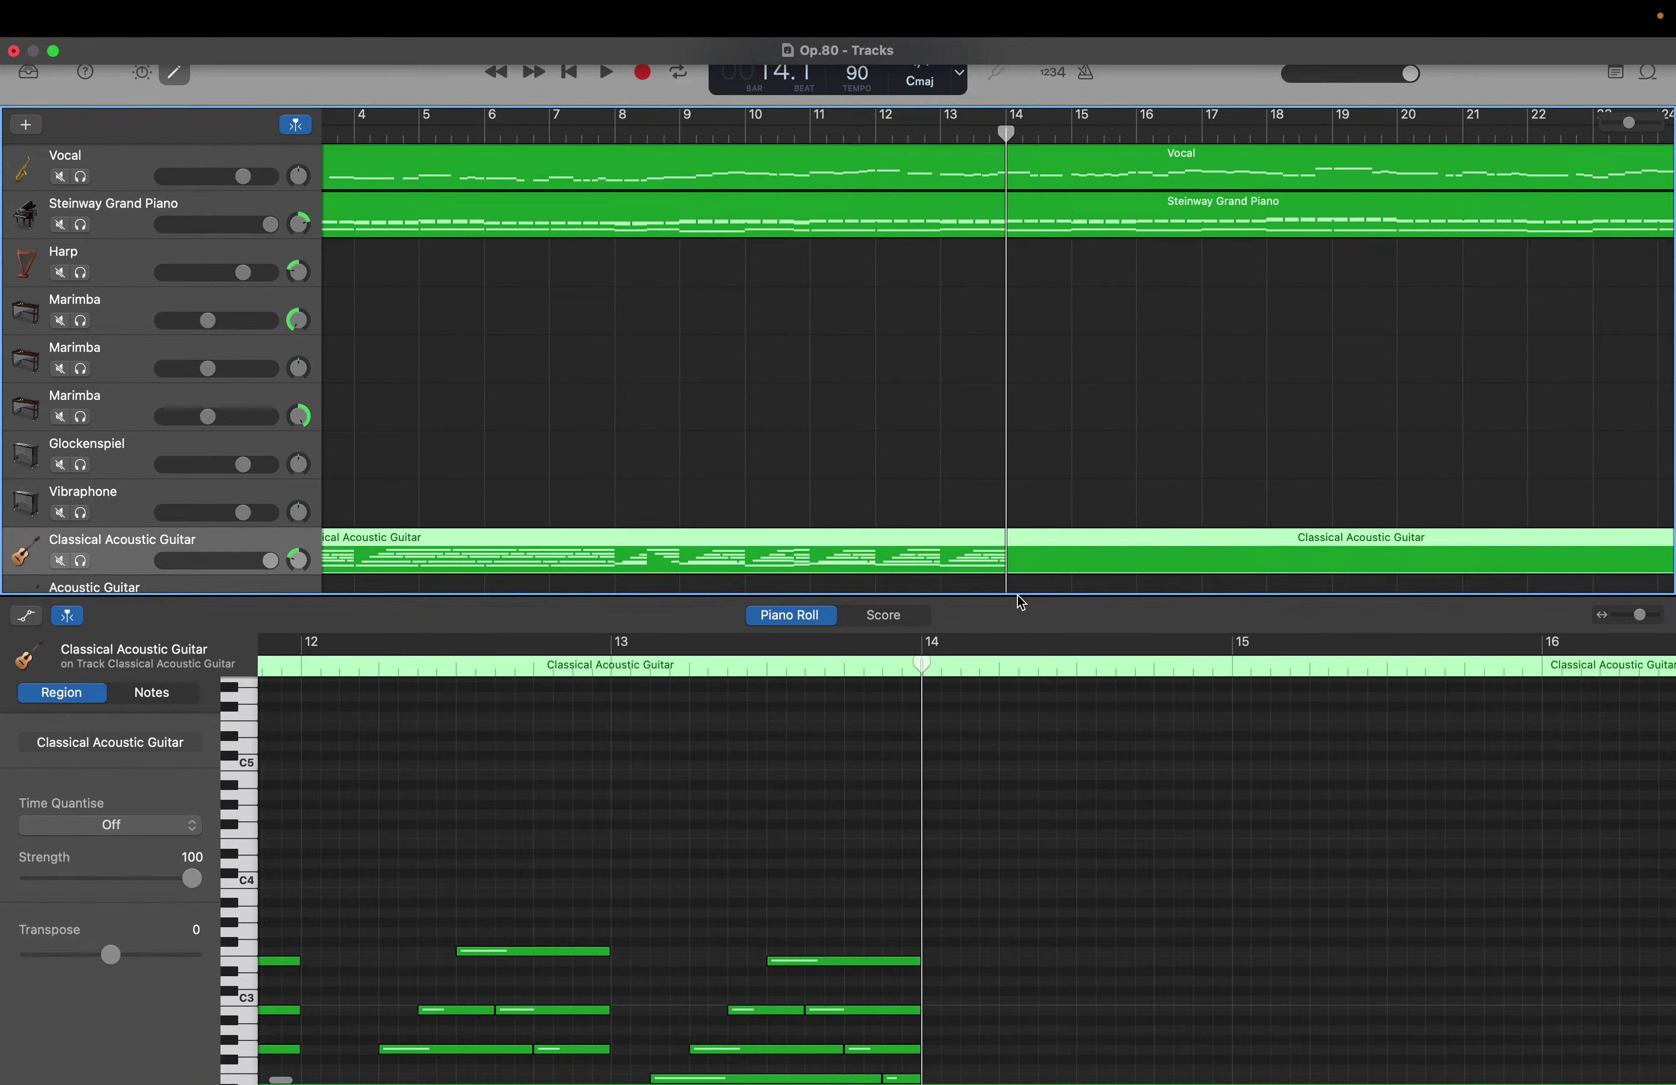
scroll(711, 854, left, 5)
scroll(711, 854, down, 3)
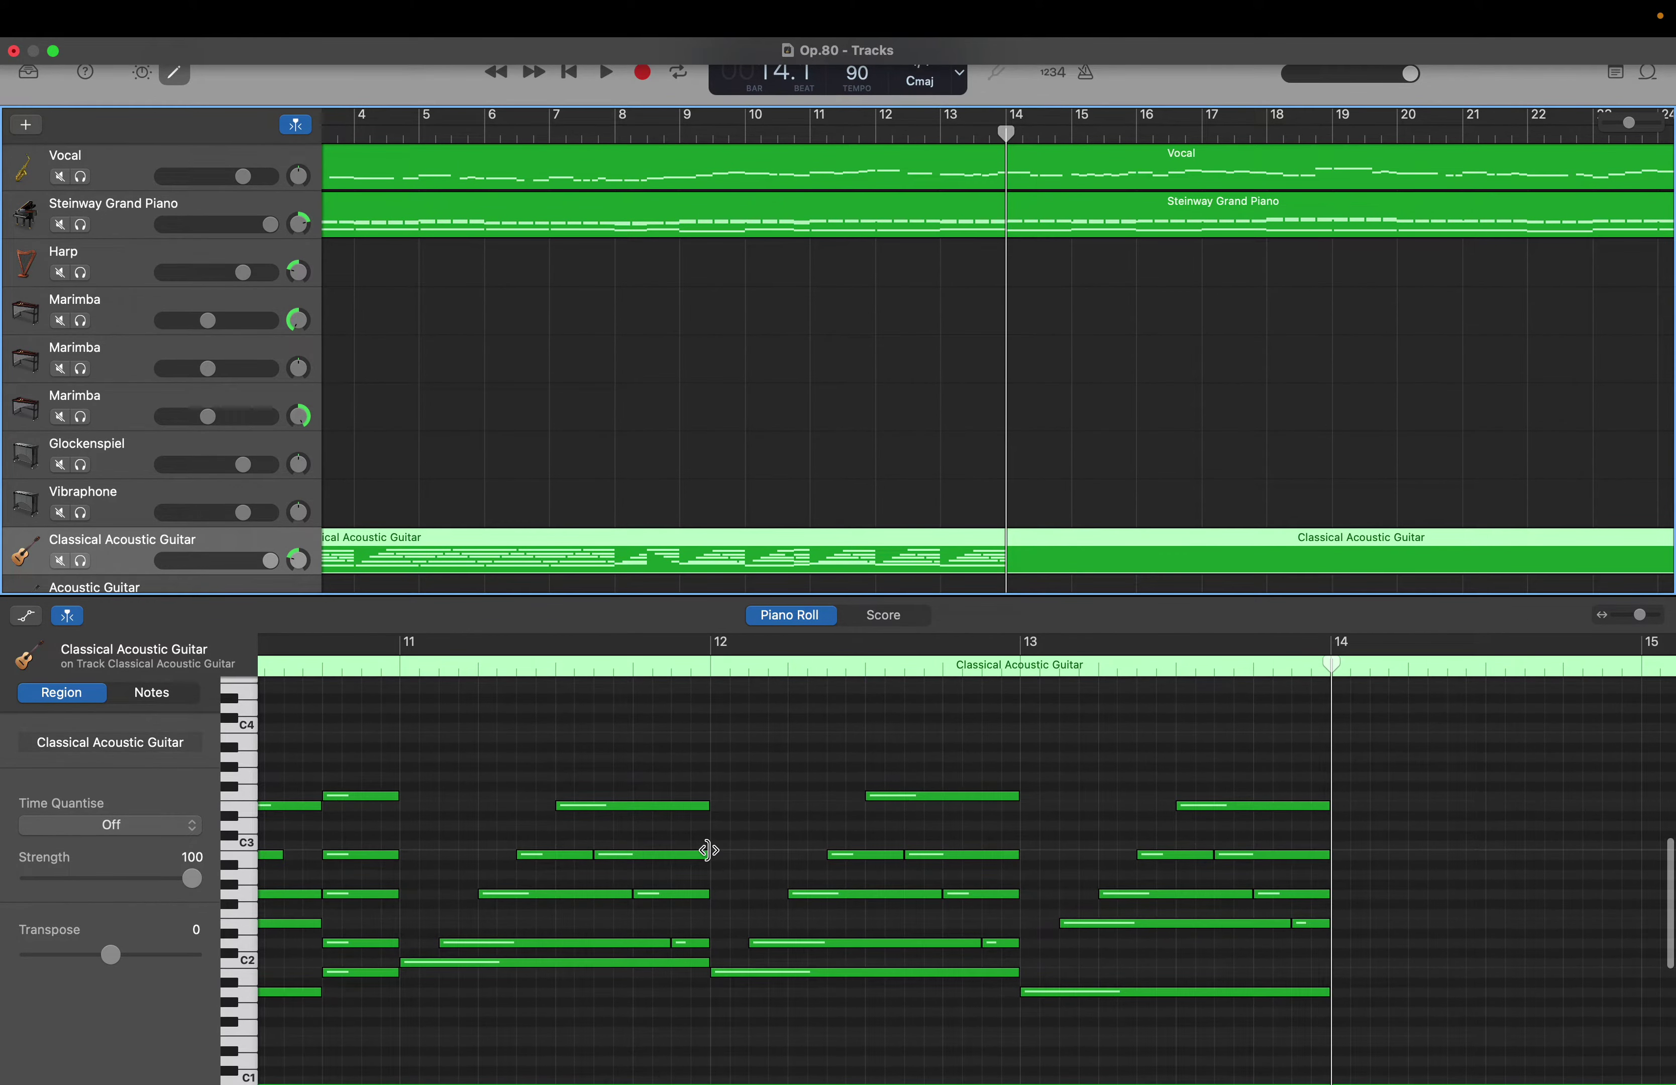
scroll(709, 851, left, 2)
scroll(708, 851, up, 1)
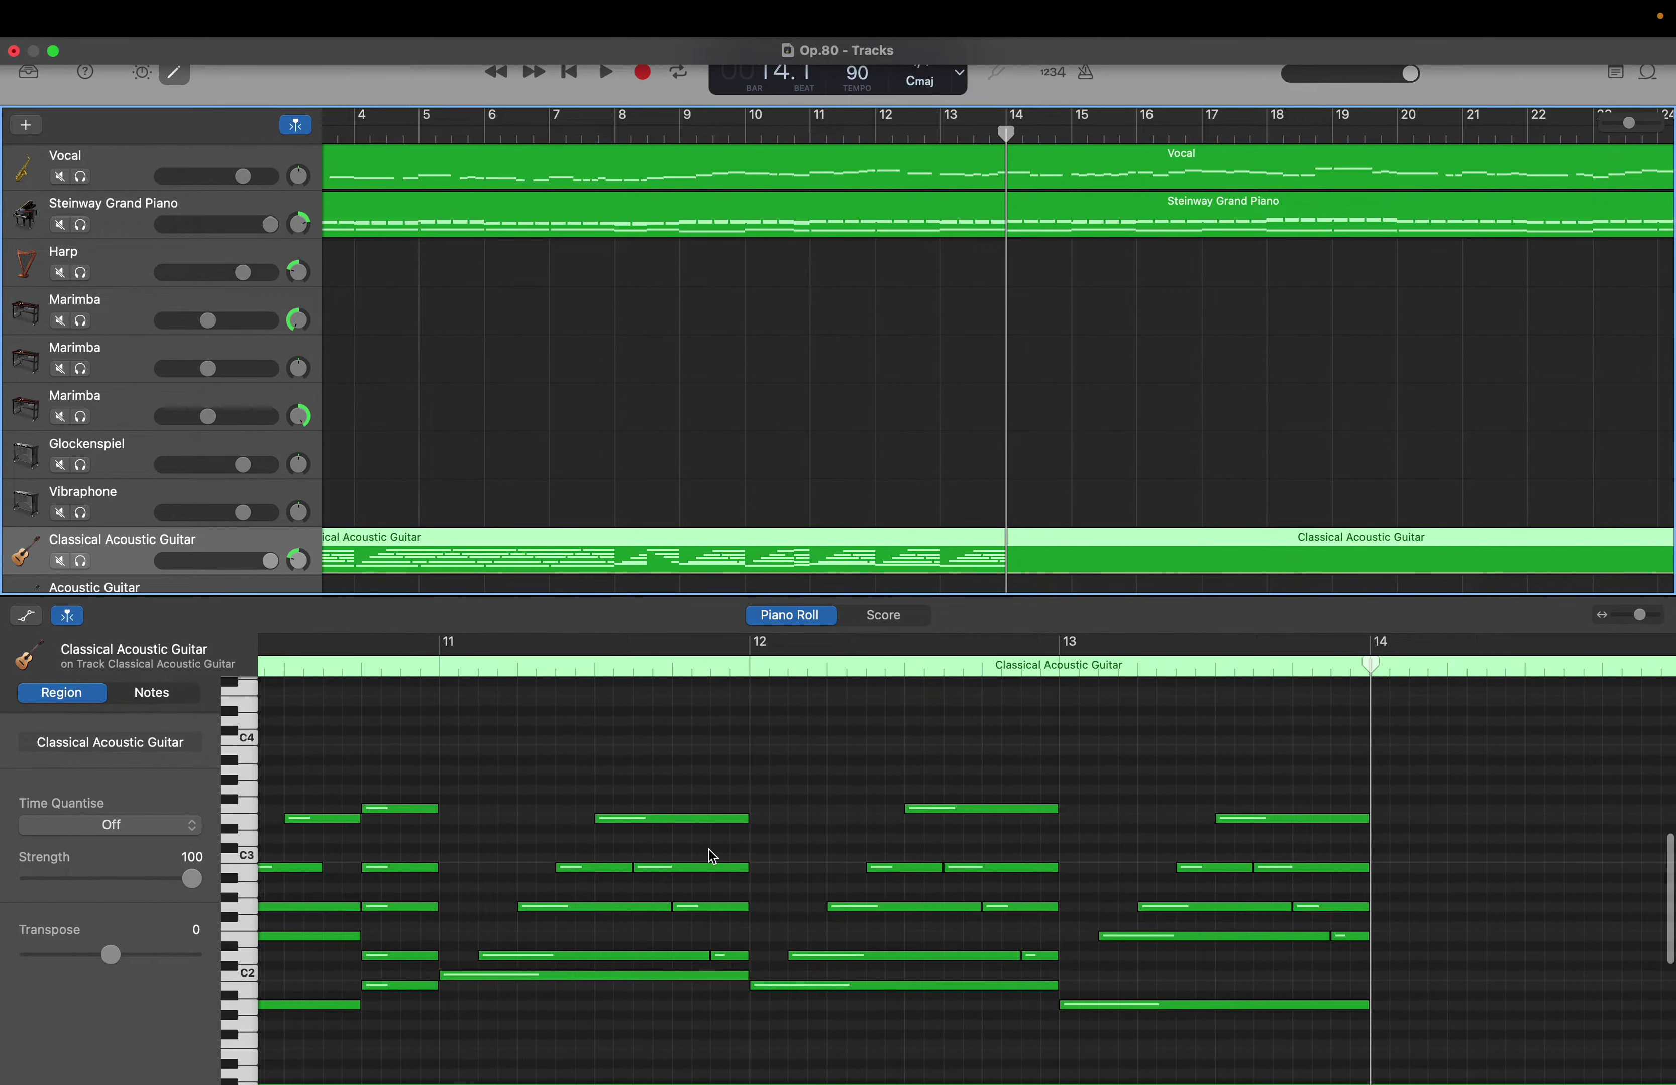
drag(458, 999, 733, 765)
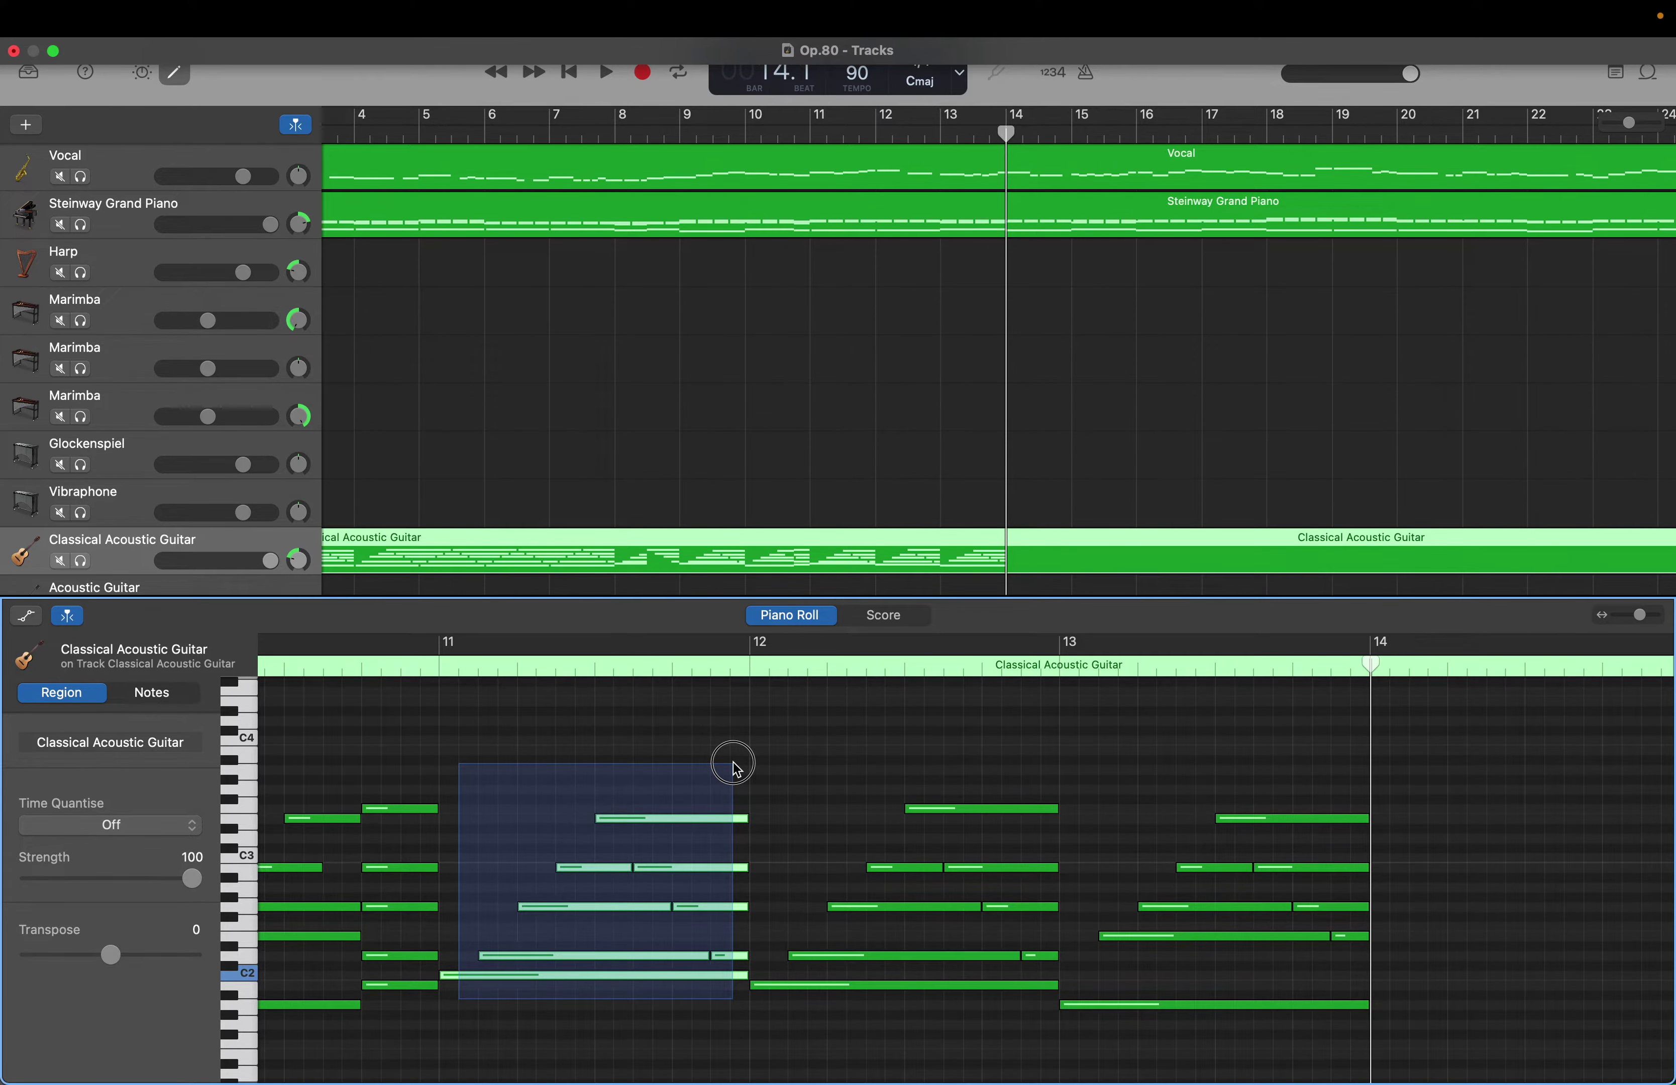
drag(734, 764, 735, 765)
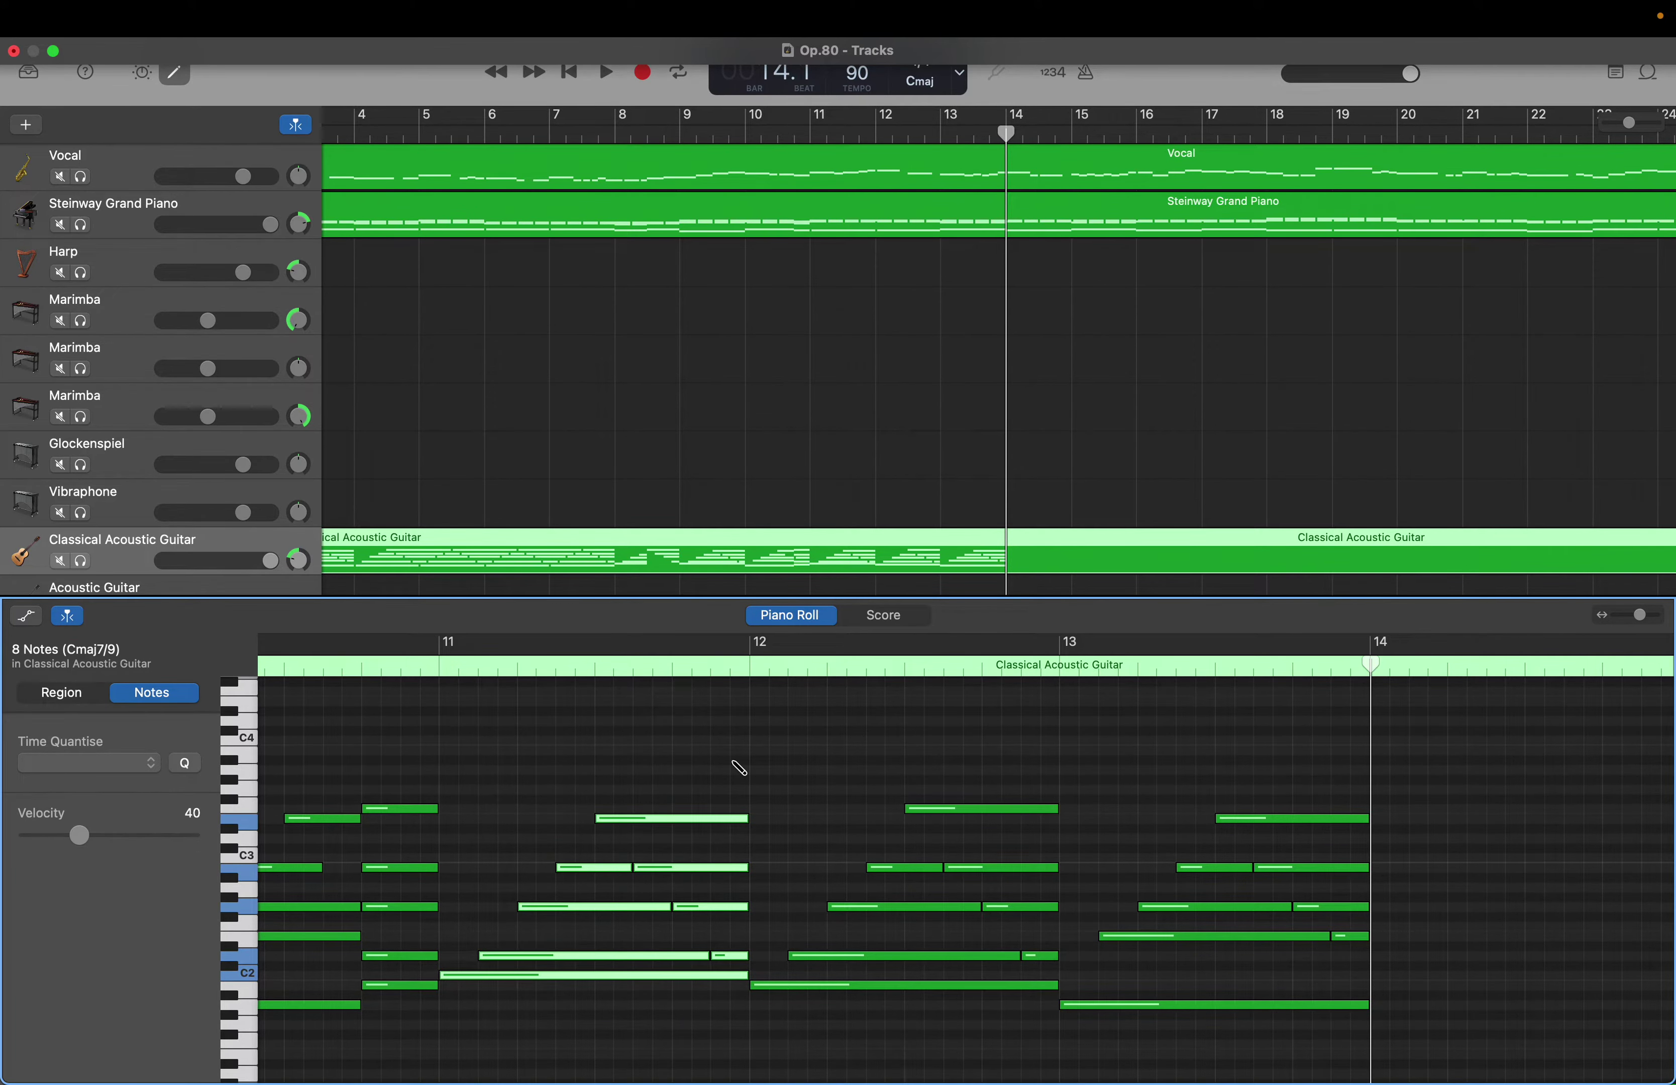
key(super+v)
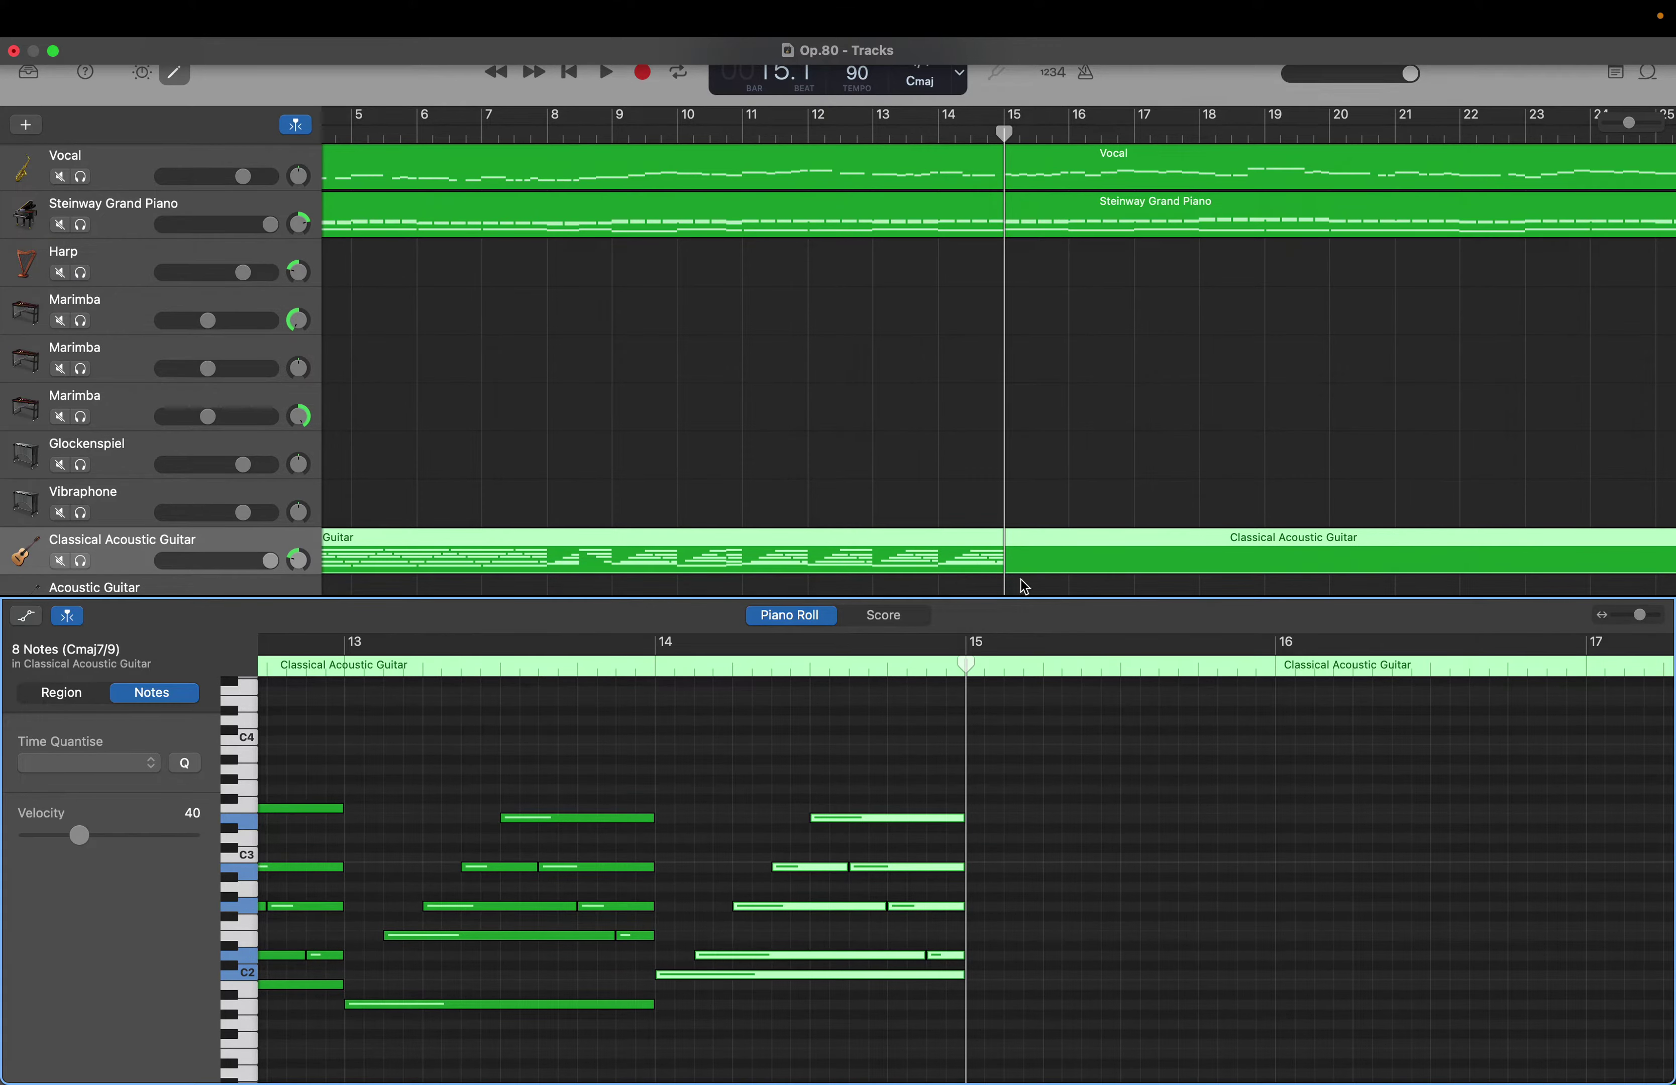
Examine the Steinway Grand Piano chord at bar 15, auditioning its bass note and checking the upper tones
click(1027, 197)
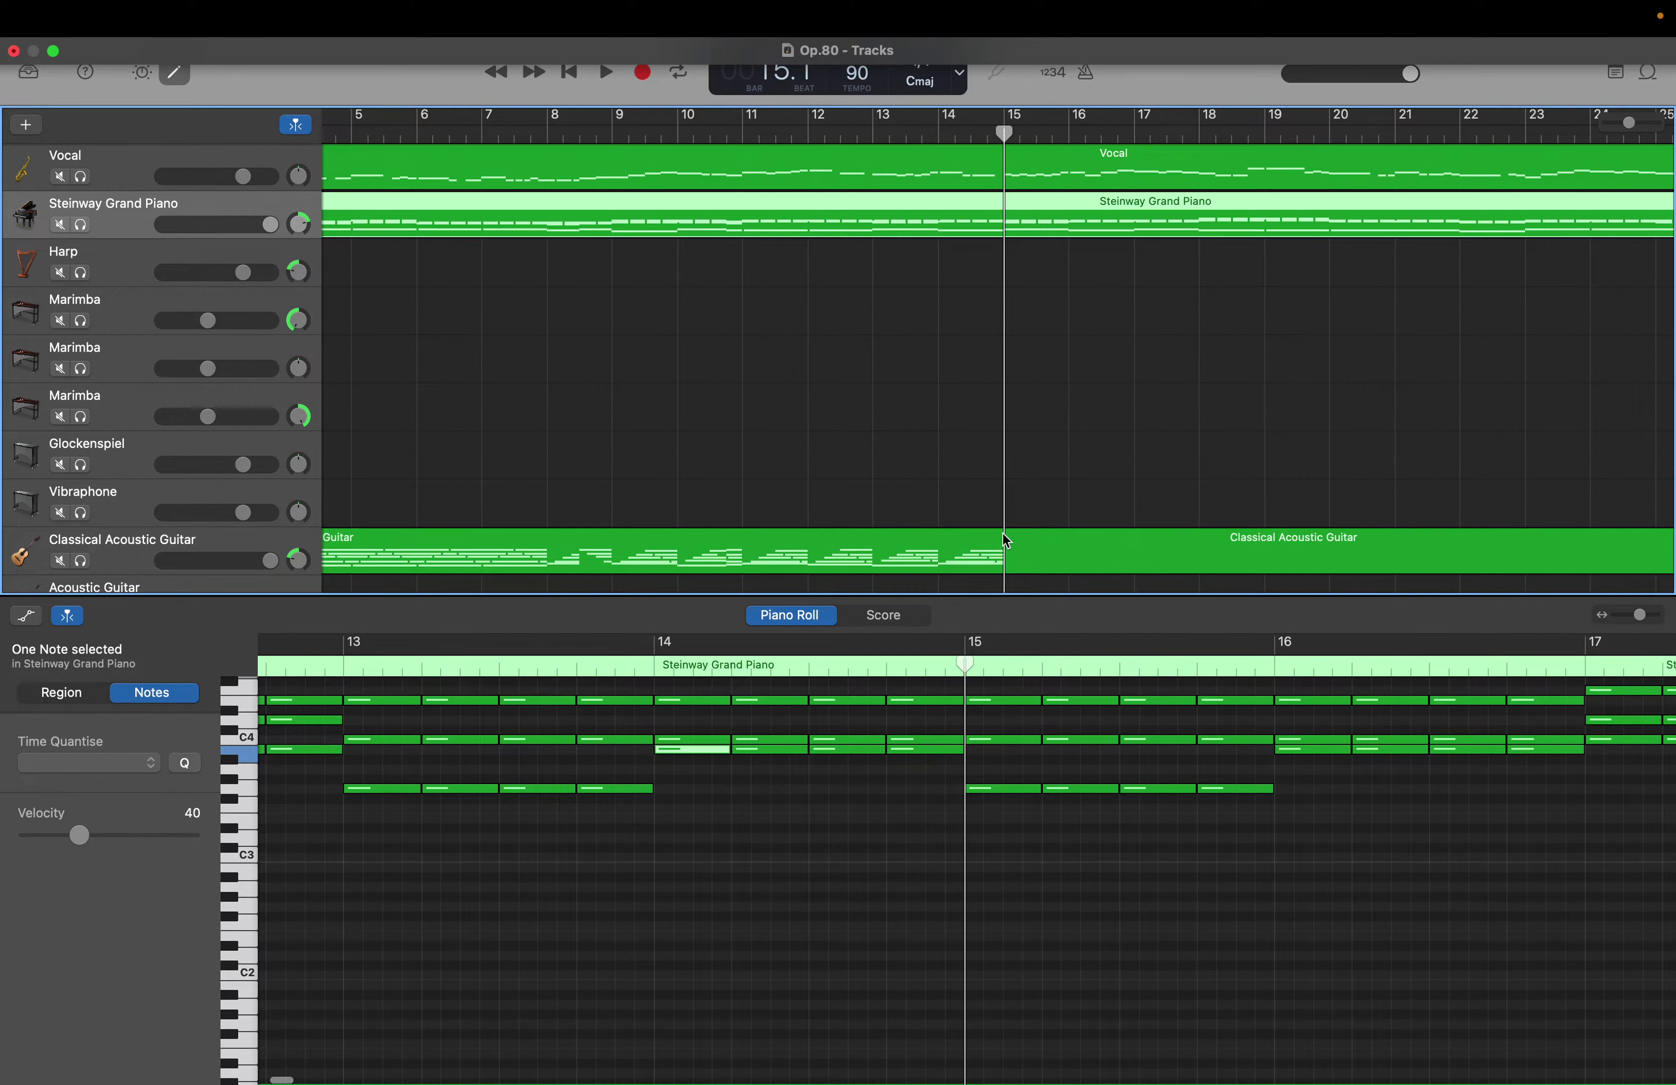
scroll(1008, 727, down, 8)
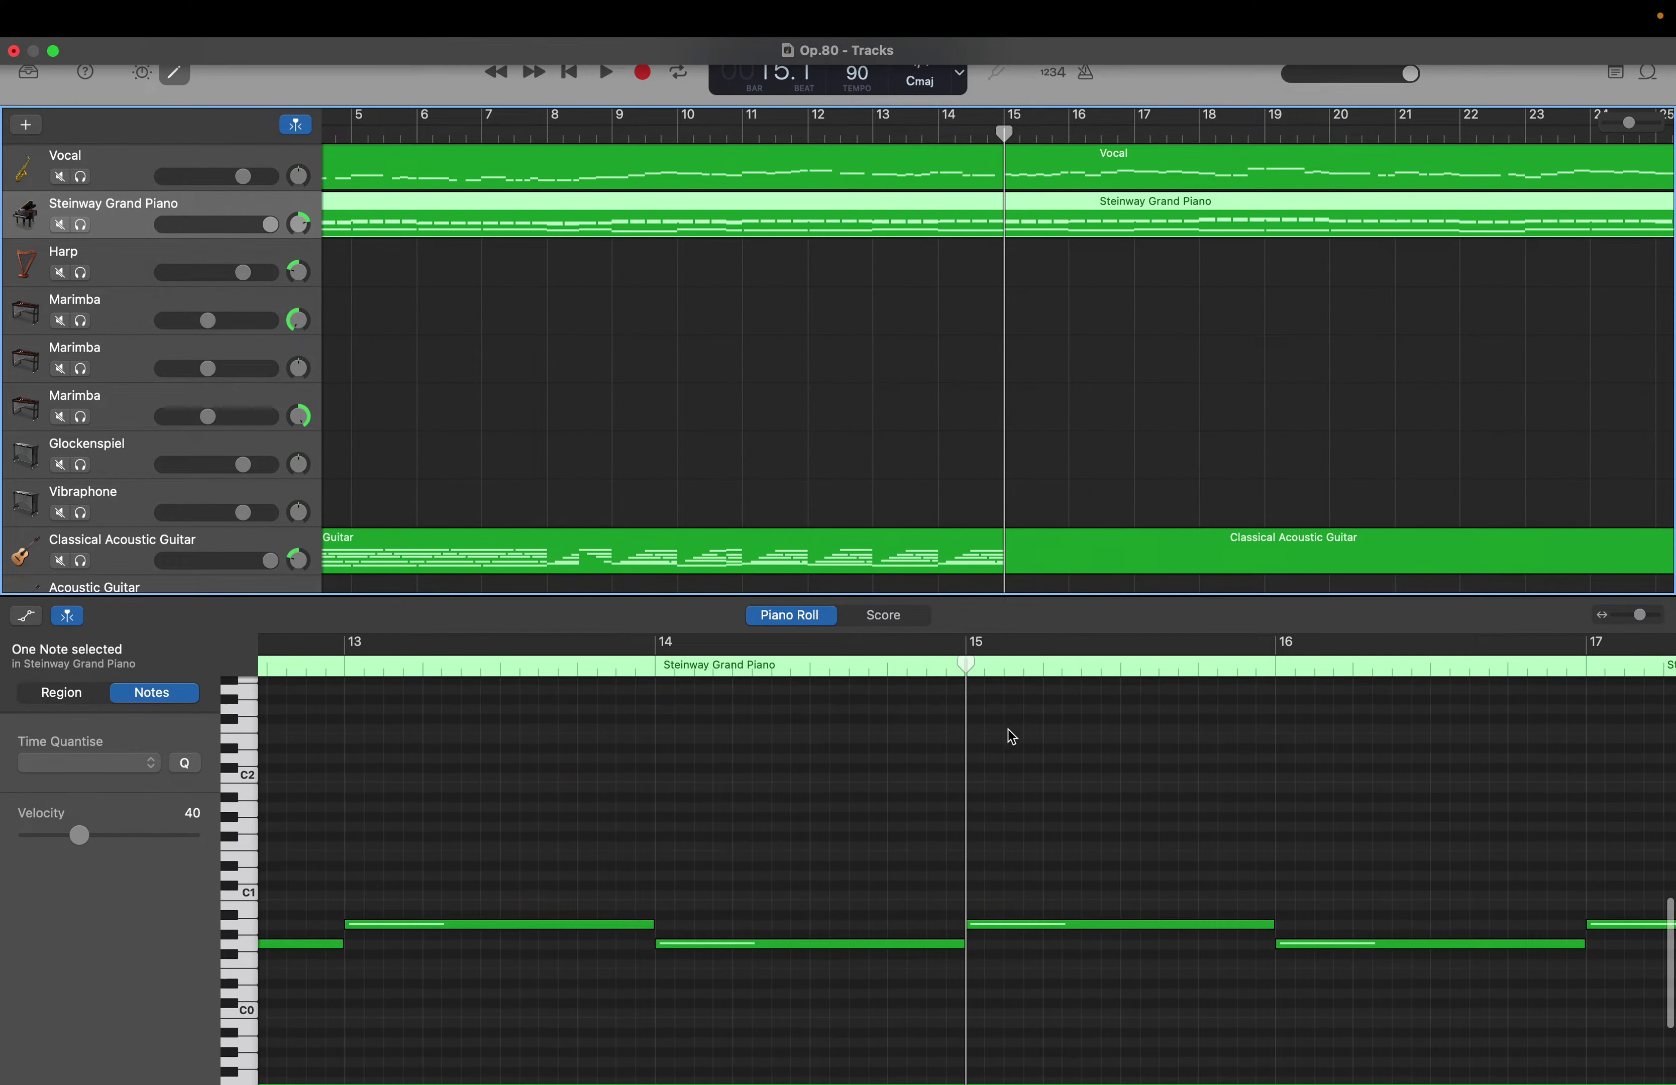
click(1024, 930)
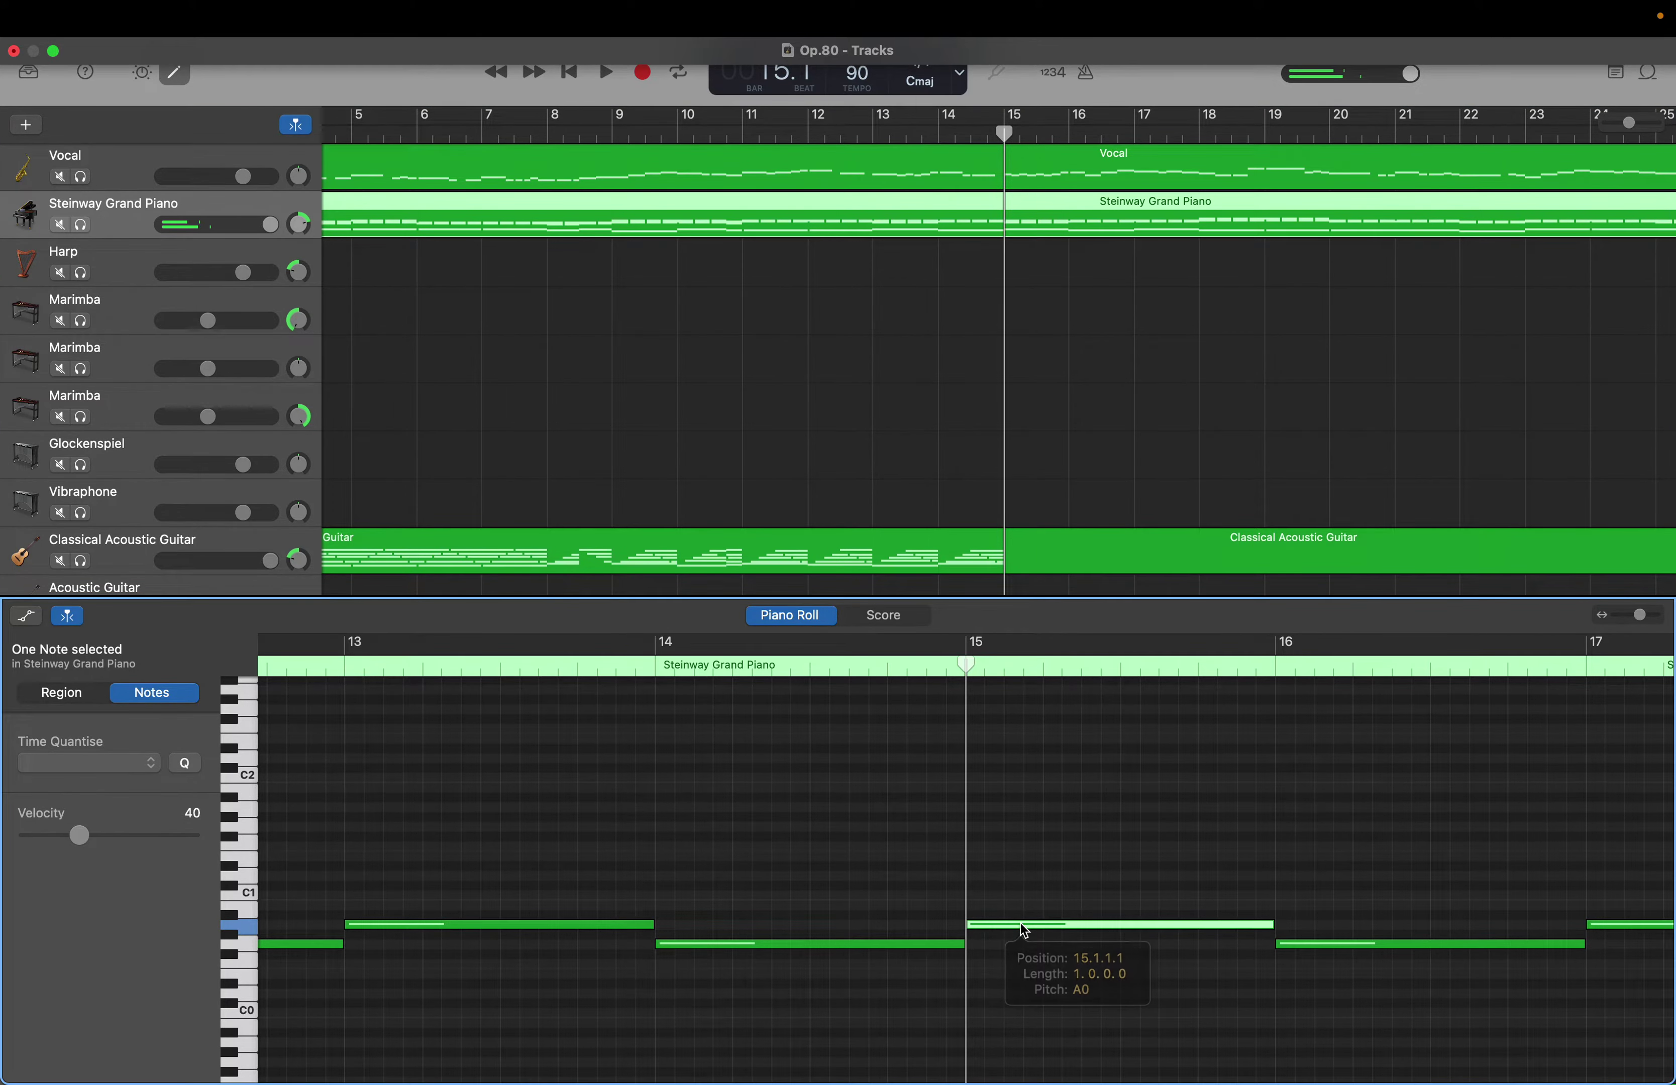
scroll(1024, 930, up, 12)
scroll(1024, 930, up, 1)
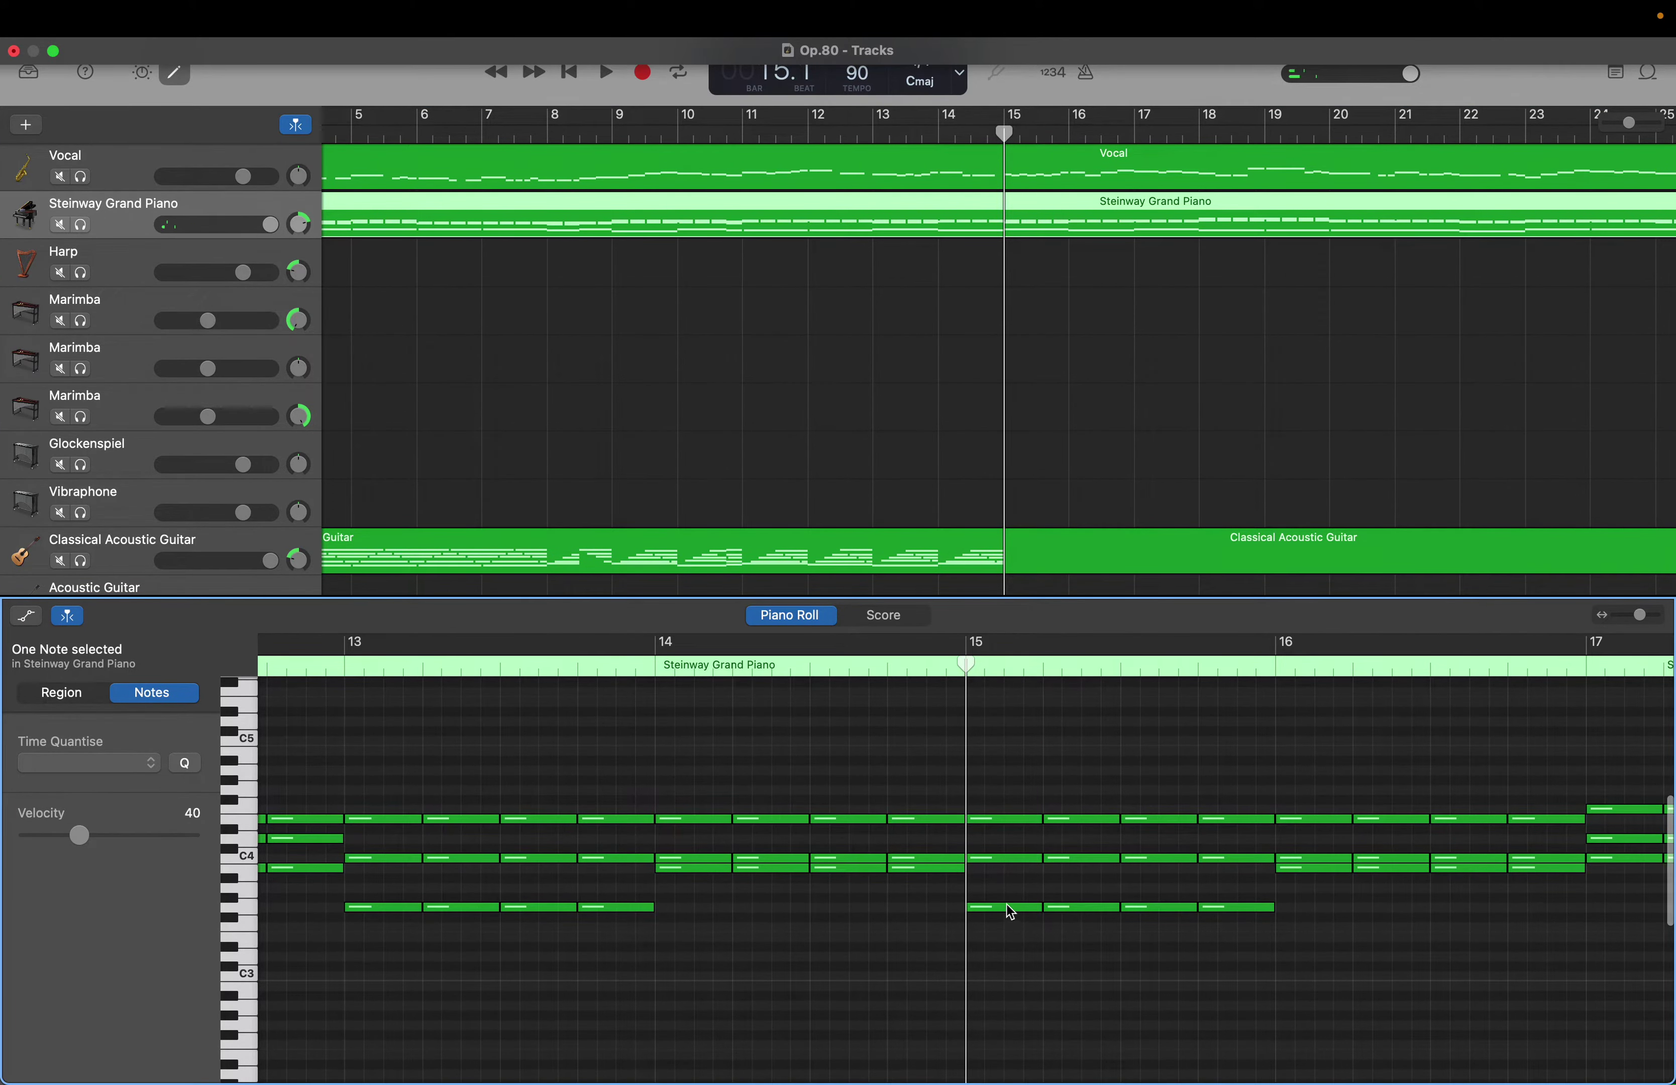
Copy the eight Classical Acoustic Guitar notes of bar 13 and paste them at bar 15
click(925, 548)
scroll(763, 1001, down, 5)
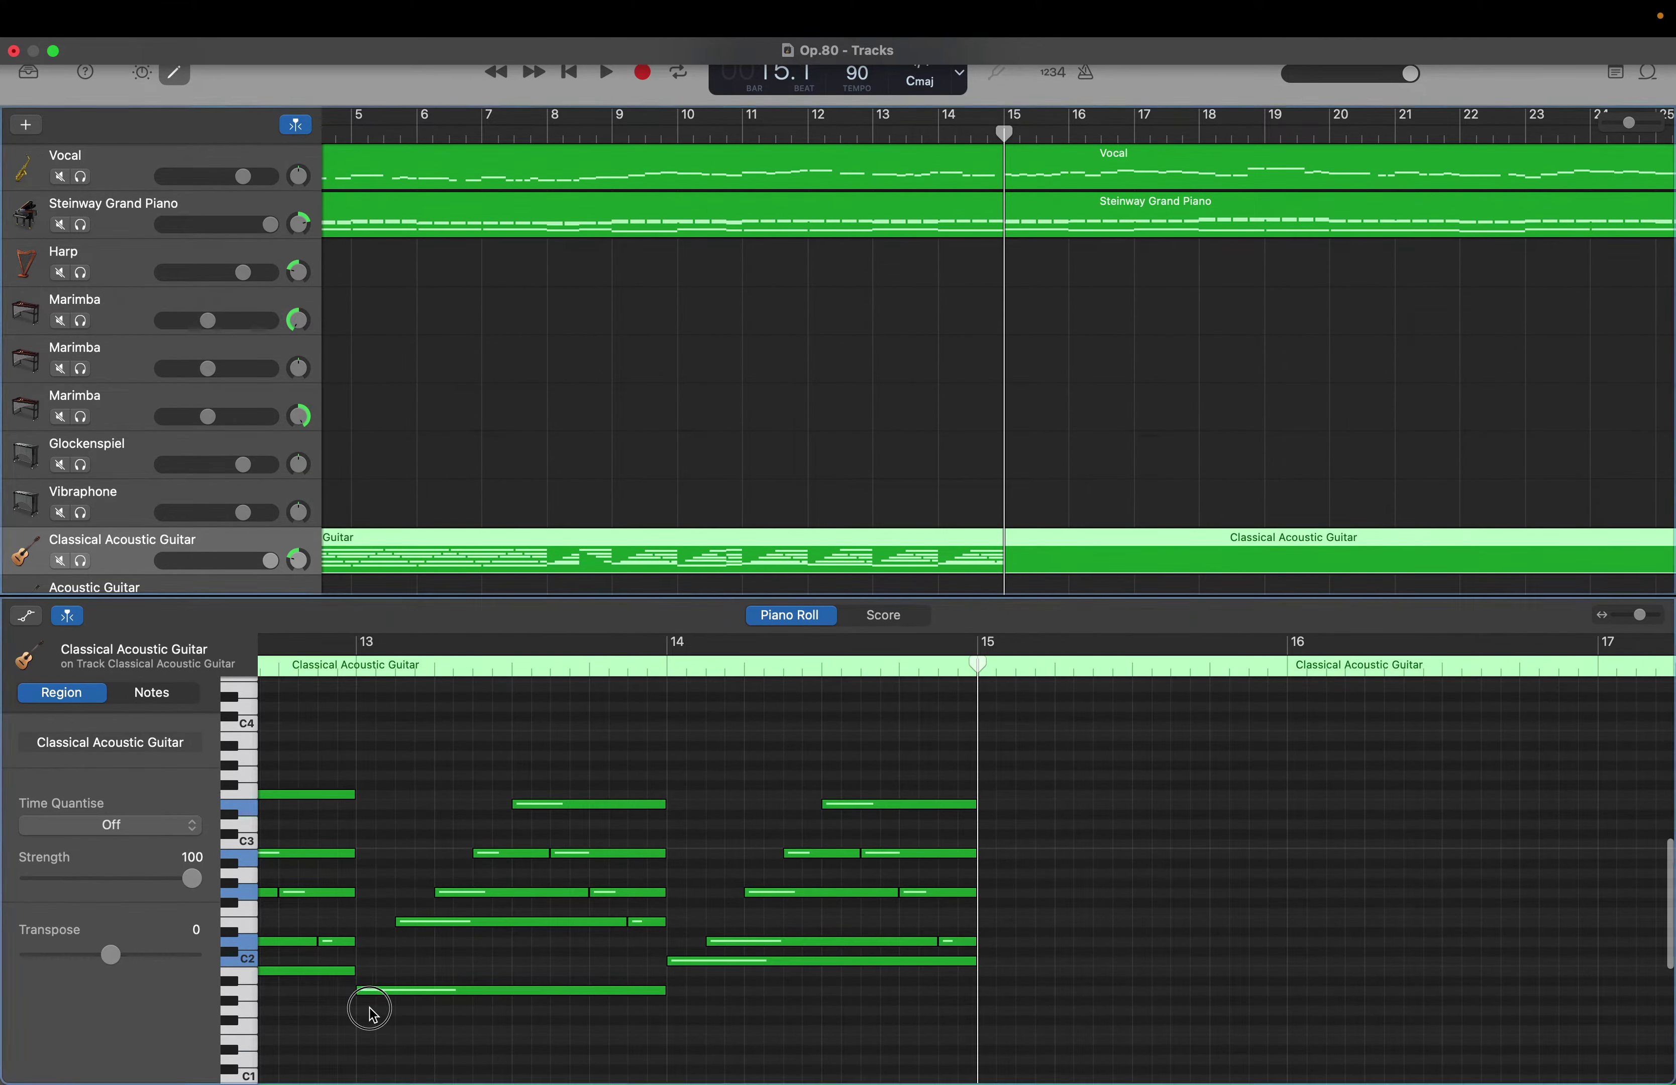
drag(367, 997, 645, 726)
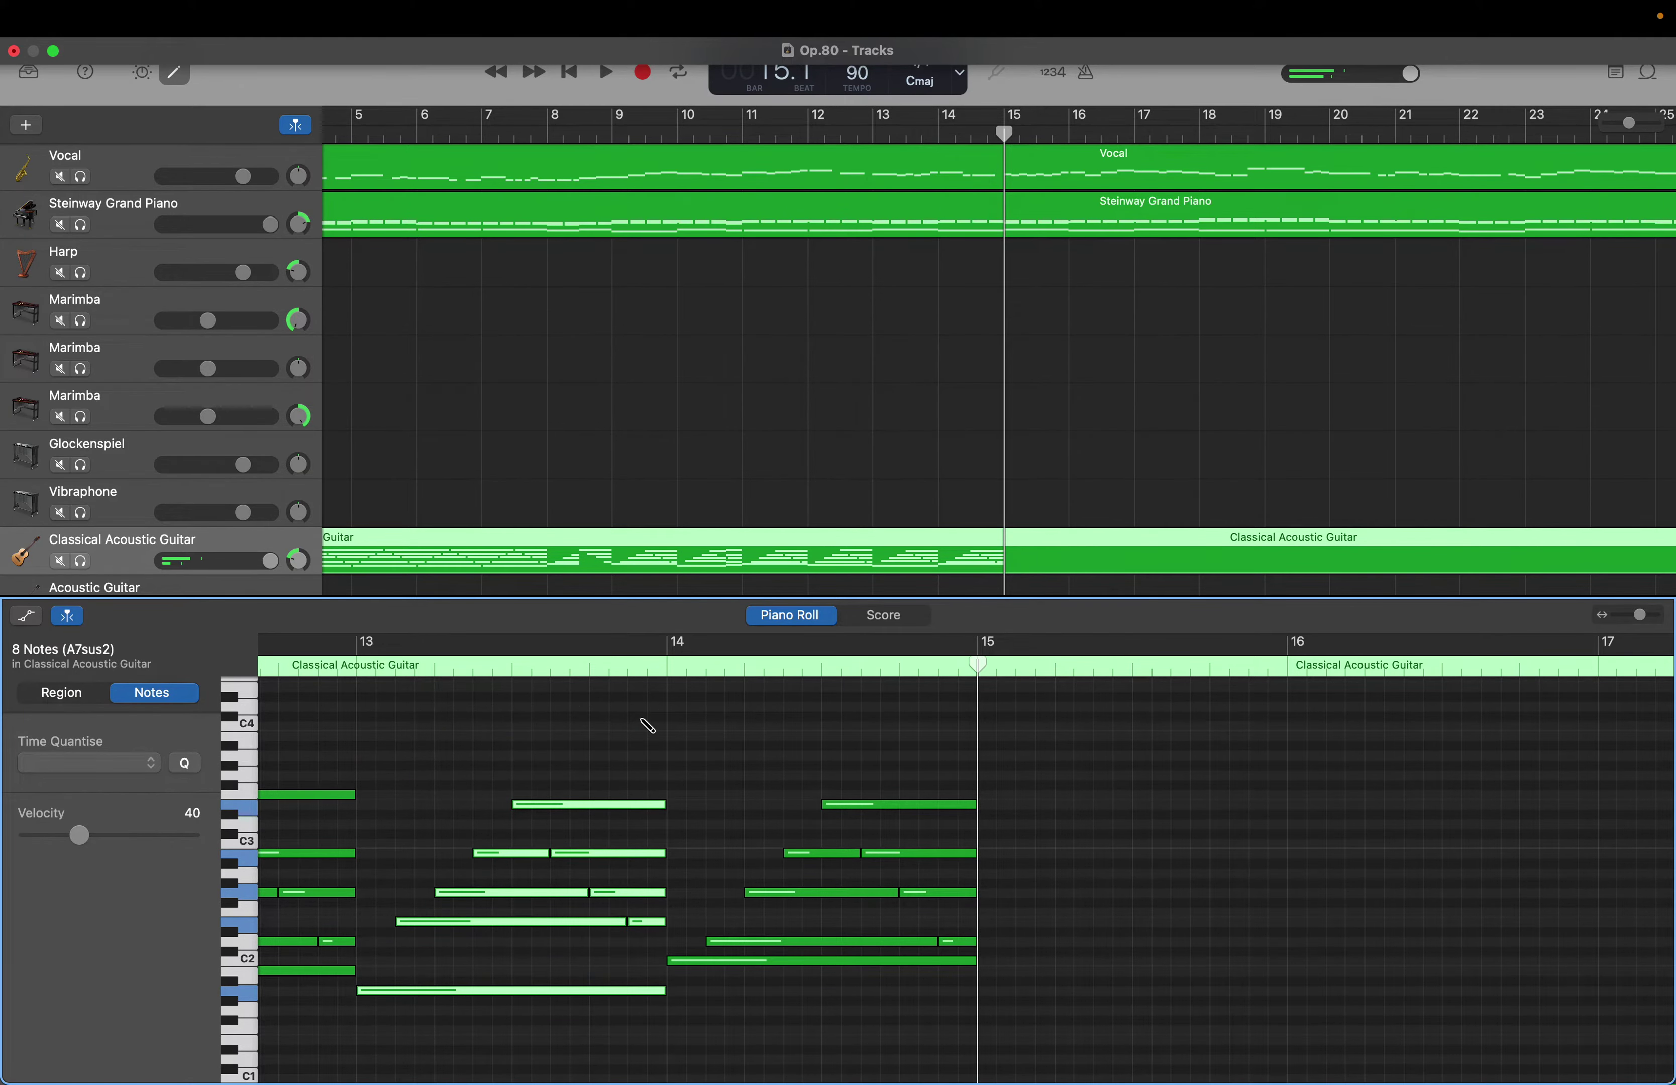
key(super+v)
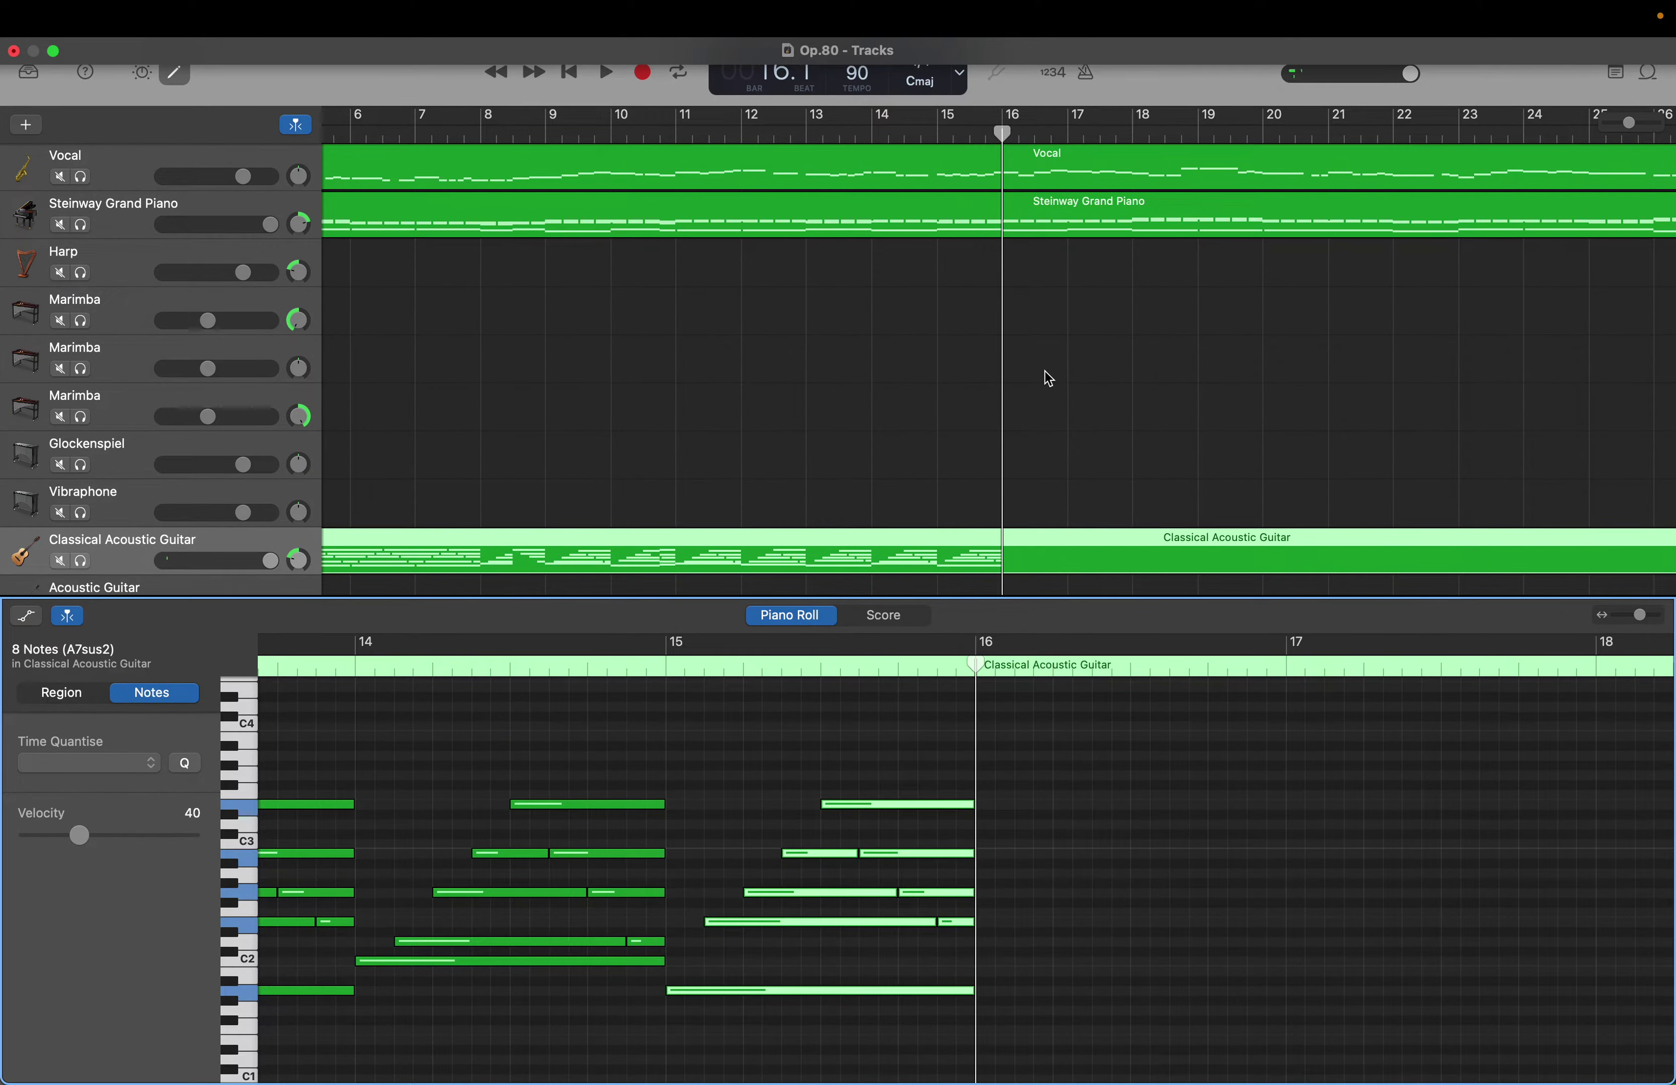
Examine the Steinway Grand Piano chord at bar 16, auditioning its bass note and comparing its tones with the preceding bars
click(1046, 205)
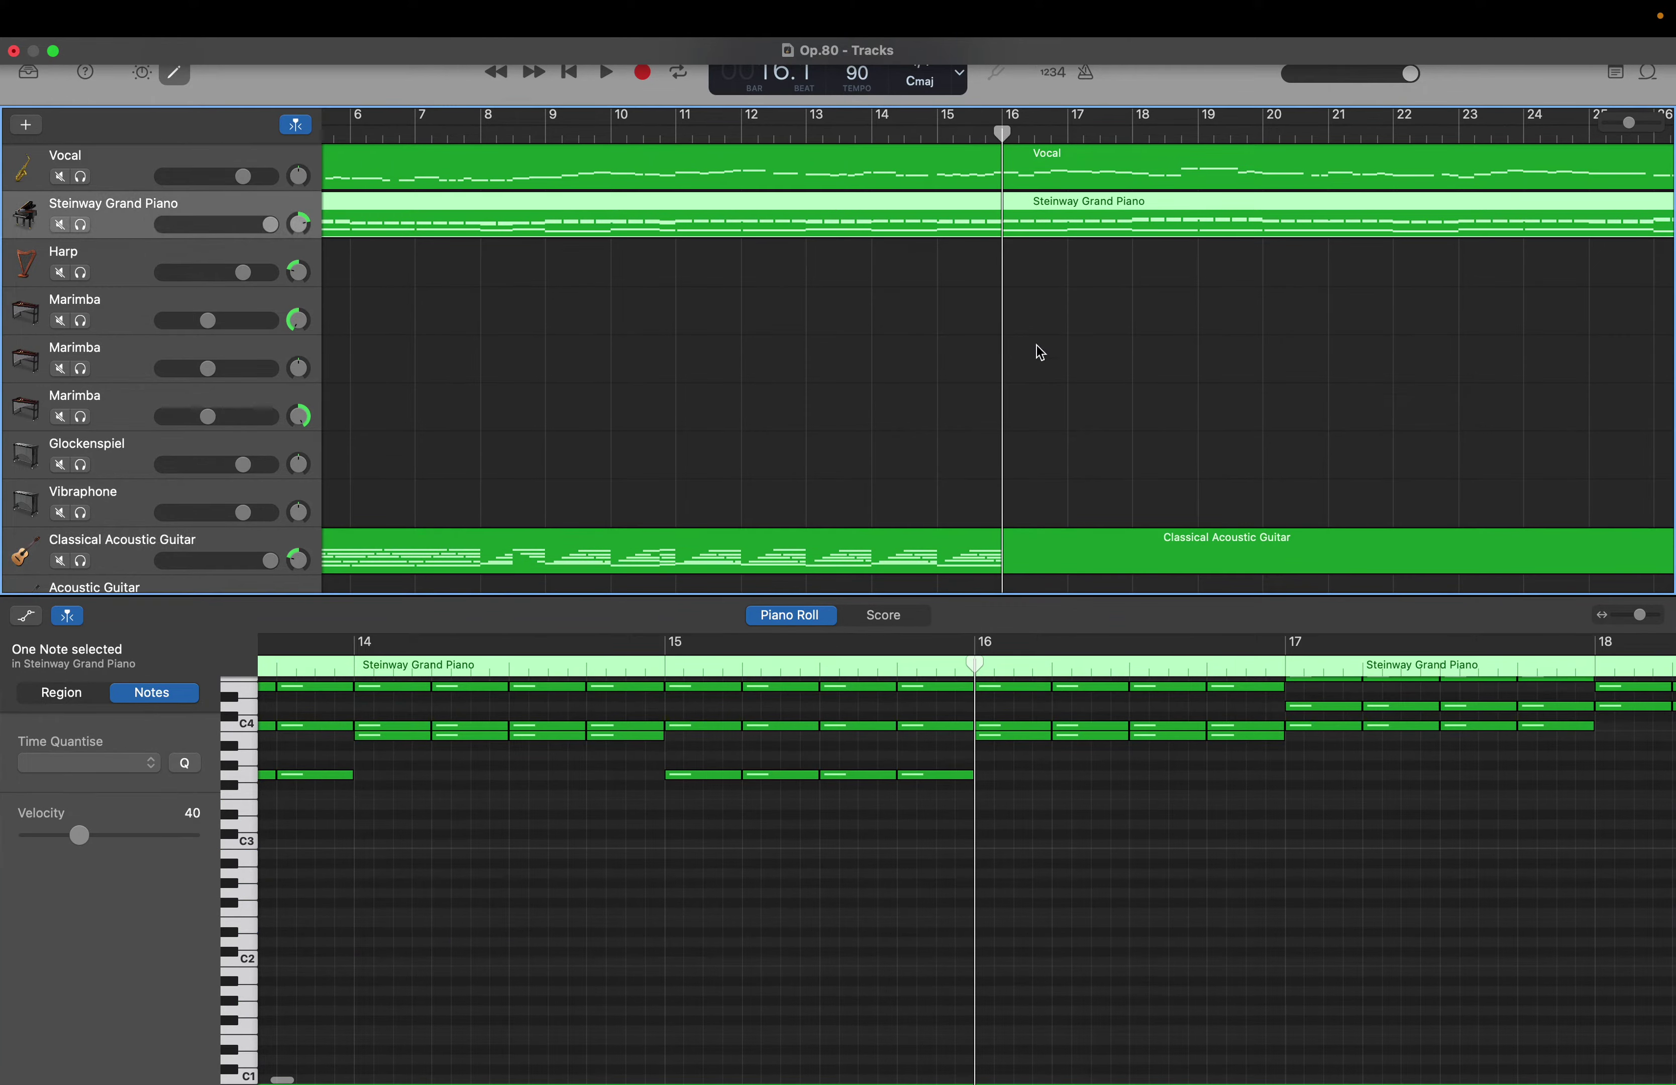
scroll(1068, 832, right, 5)
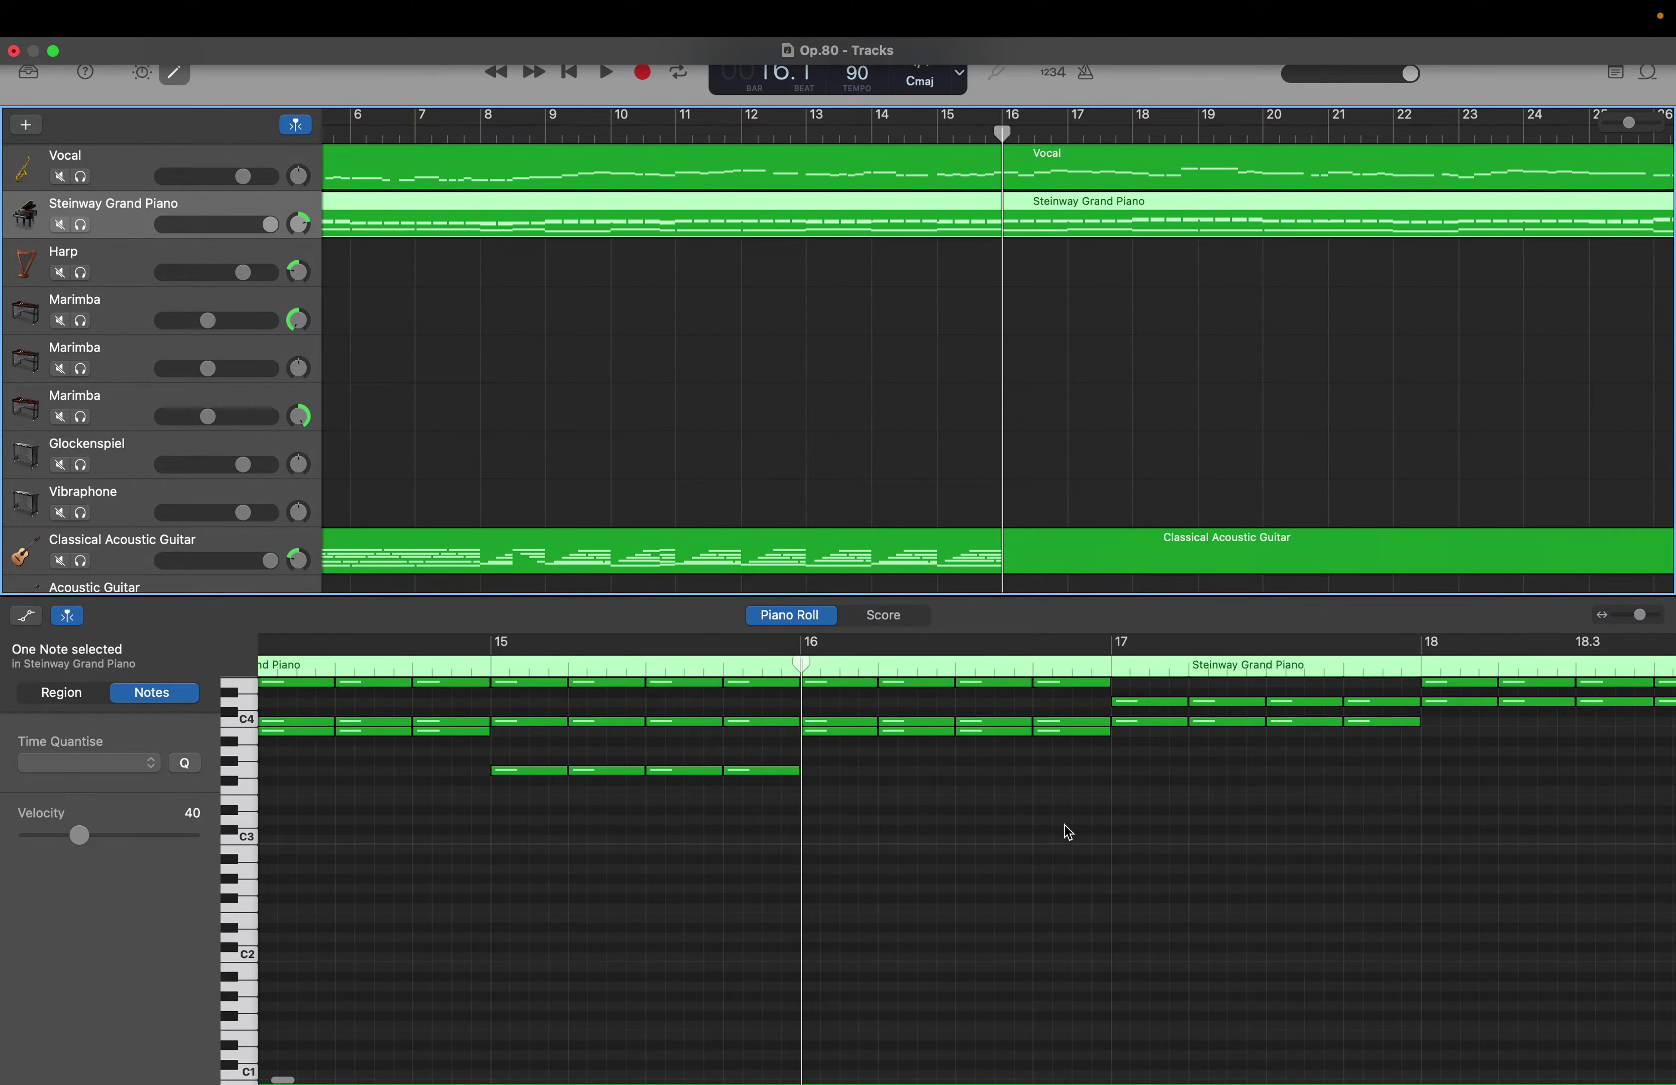
scroll(1068, 832, down, 5)
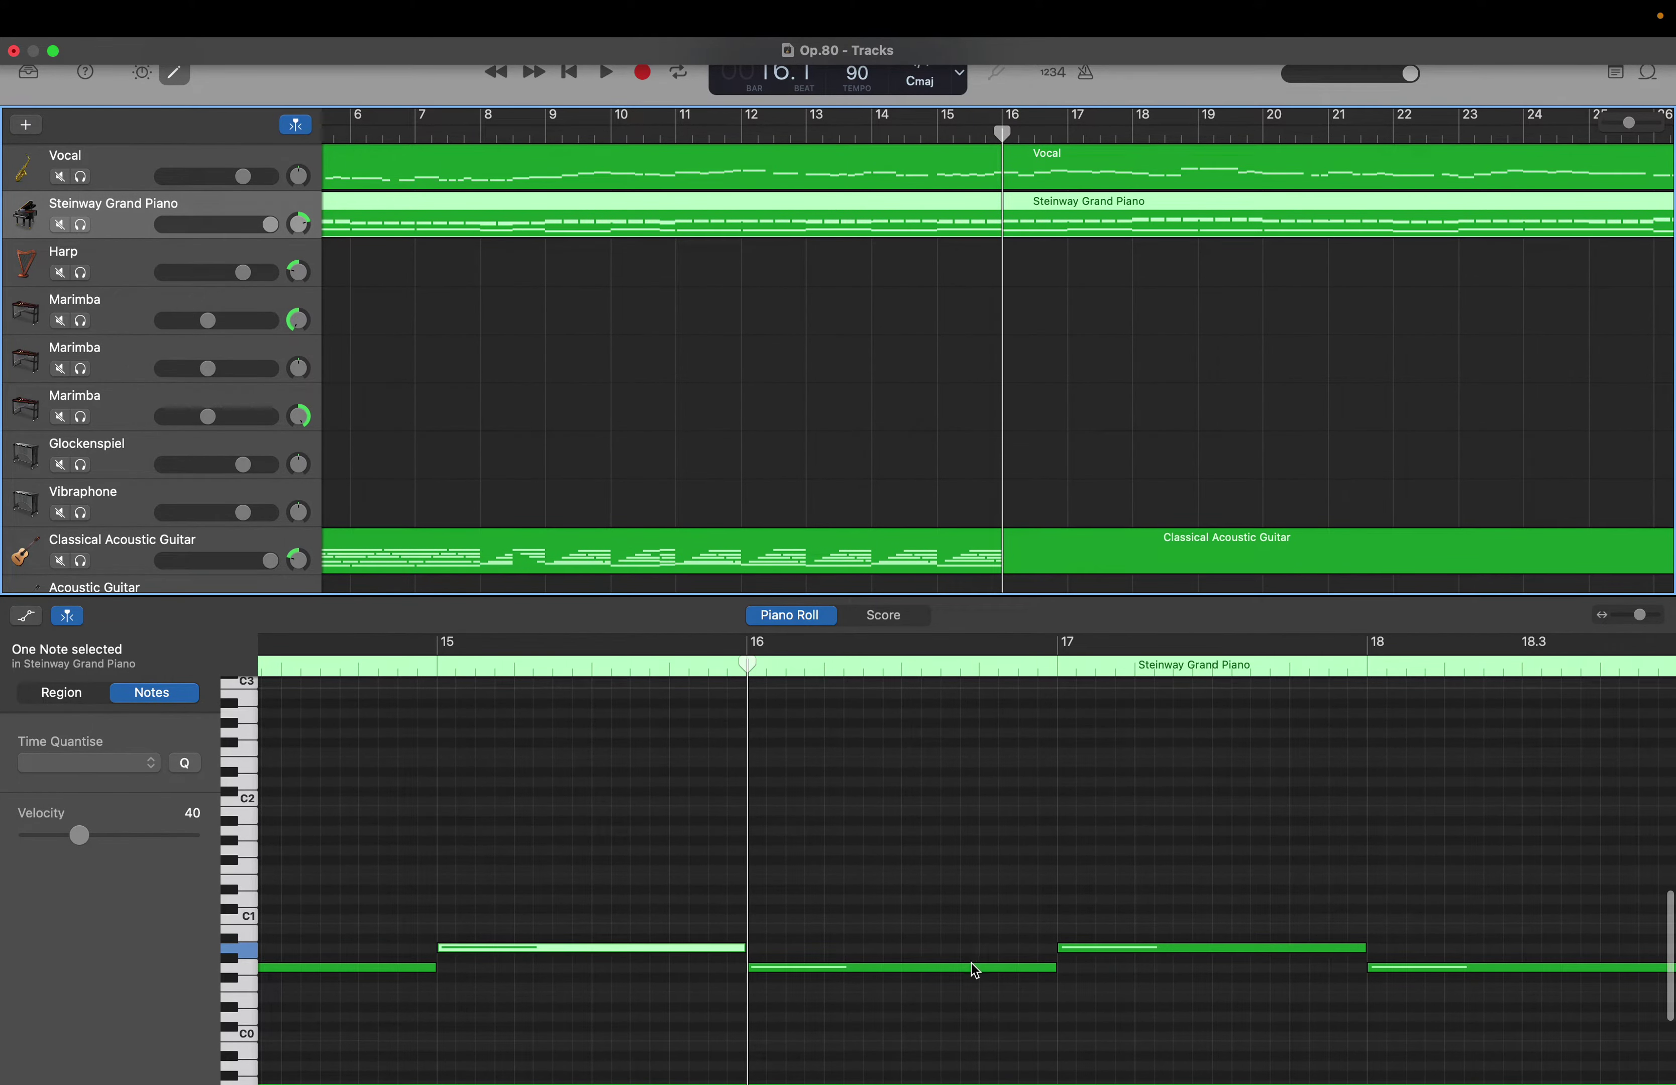
click(975, 968)
scroll(975, 972, up, 10)
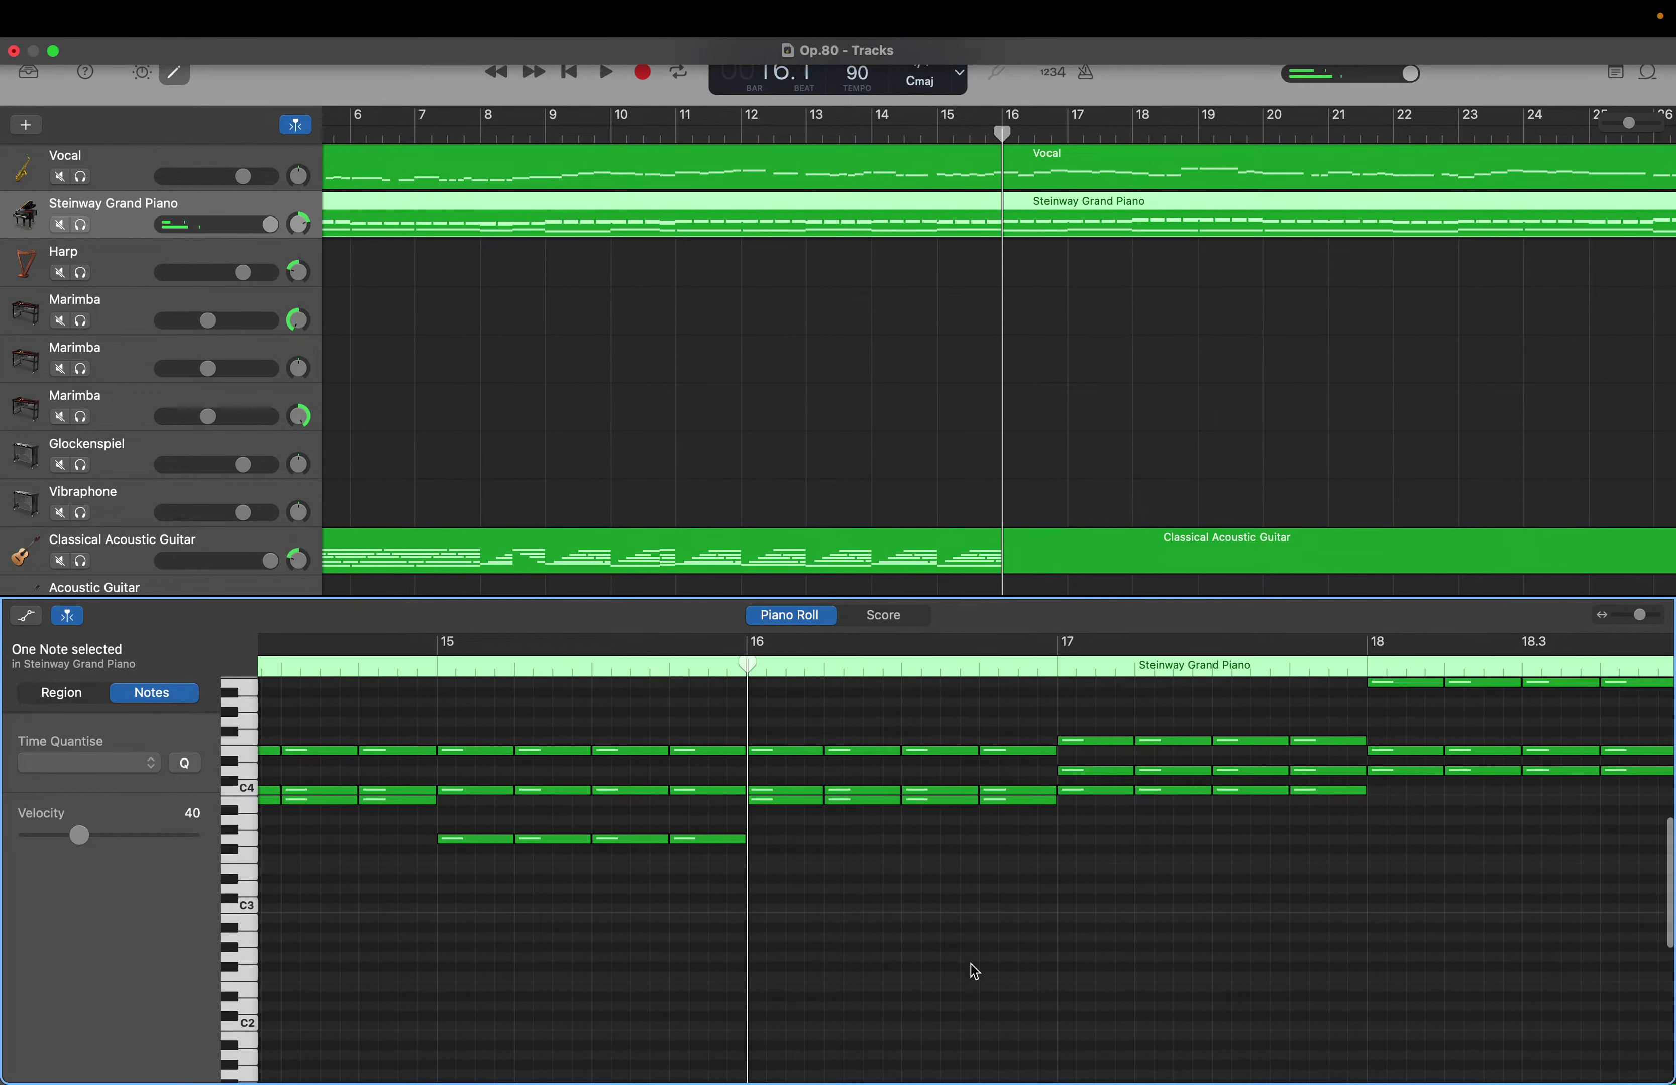
scroll(972, 970, up, 4)
scroll(913, 880, left, 8)
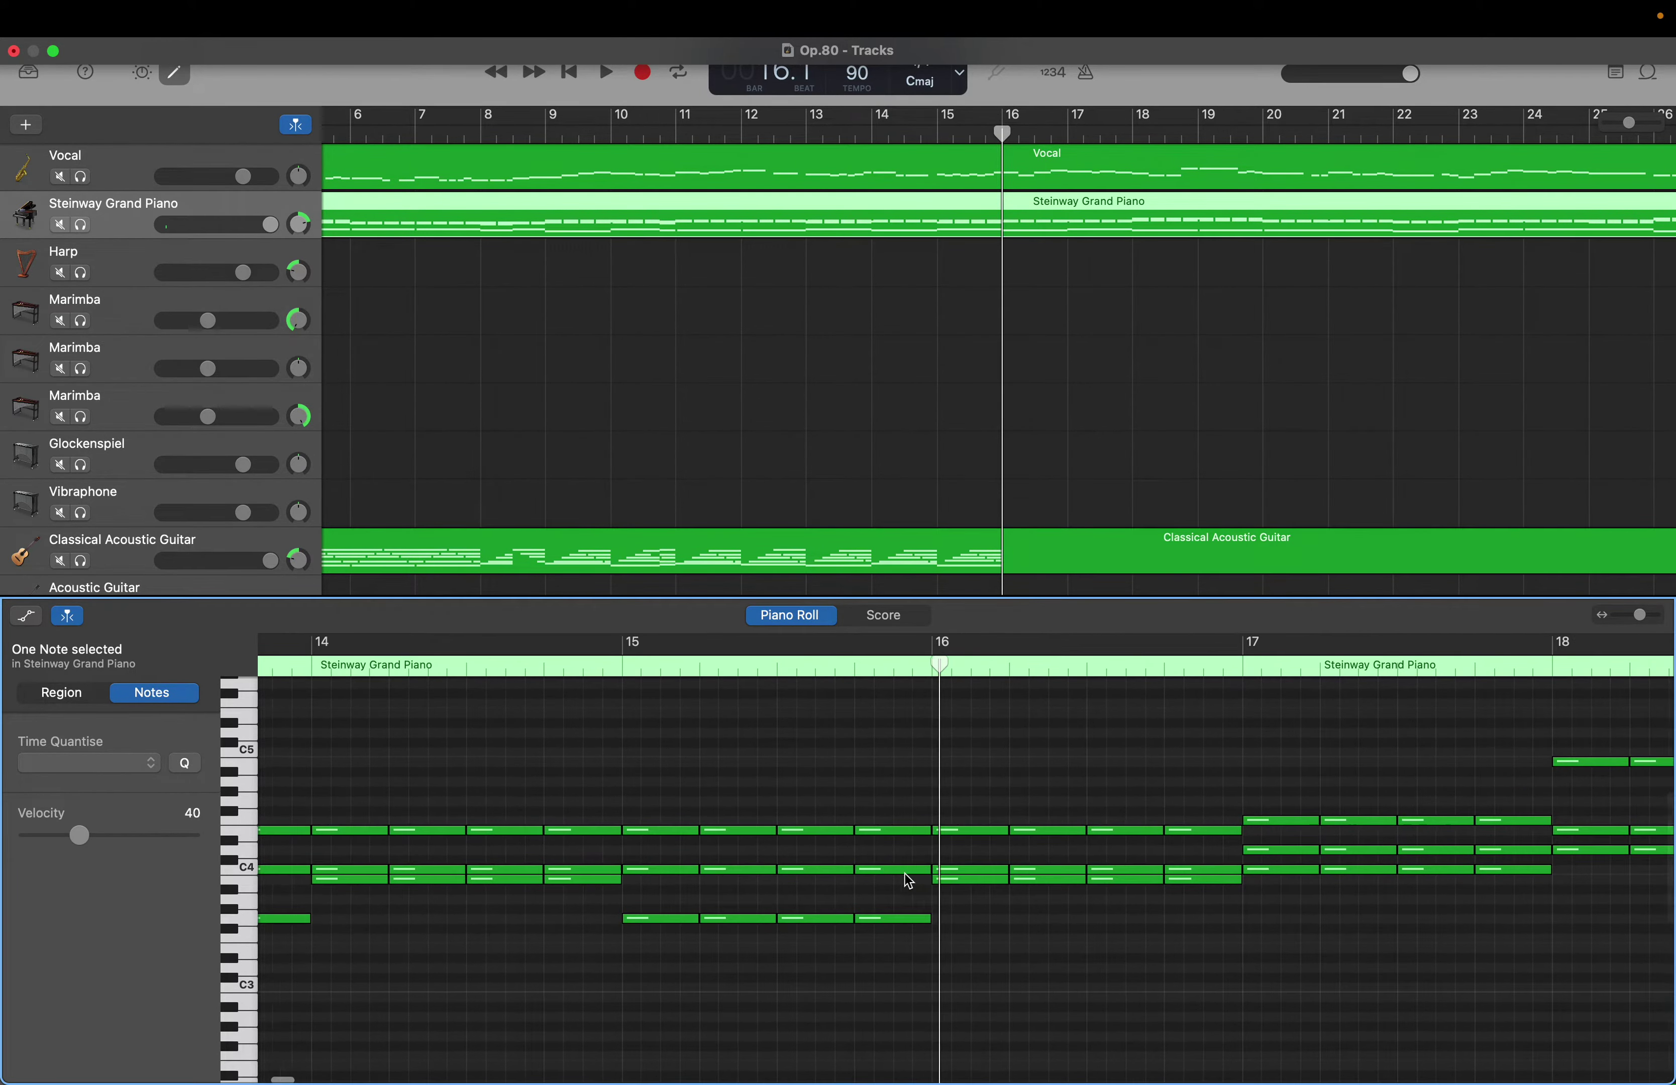
scroll(910, 881, down, 10)
scroll(909, 881, up, 15)
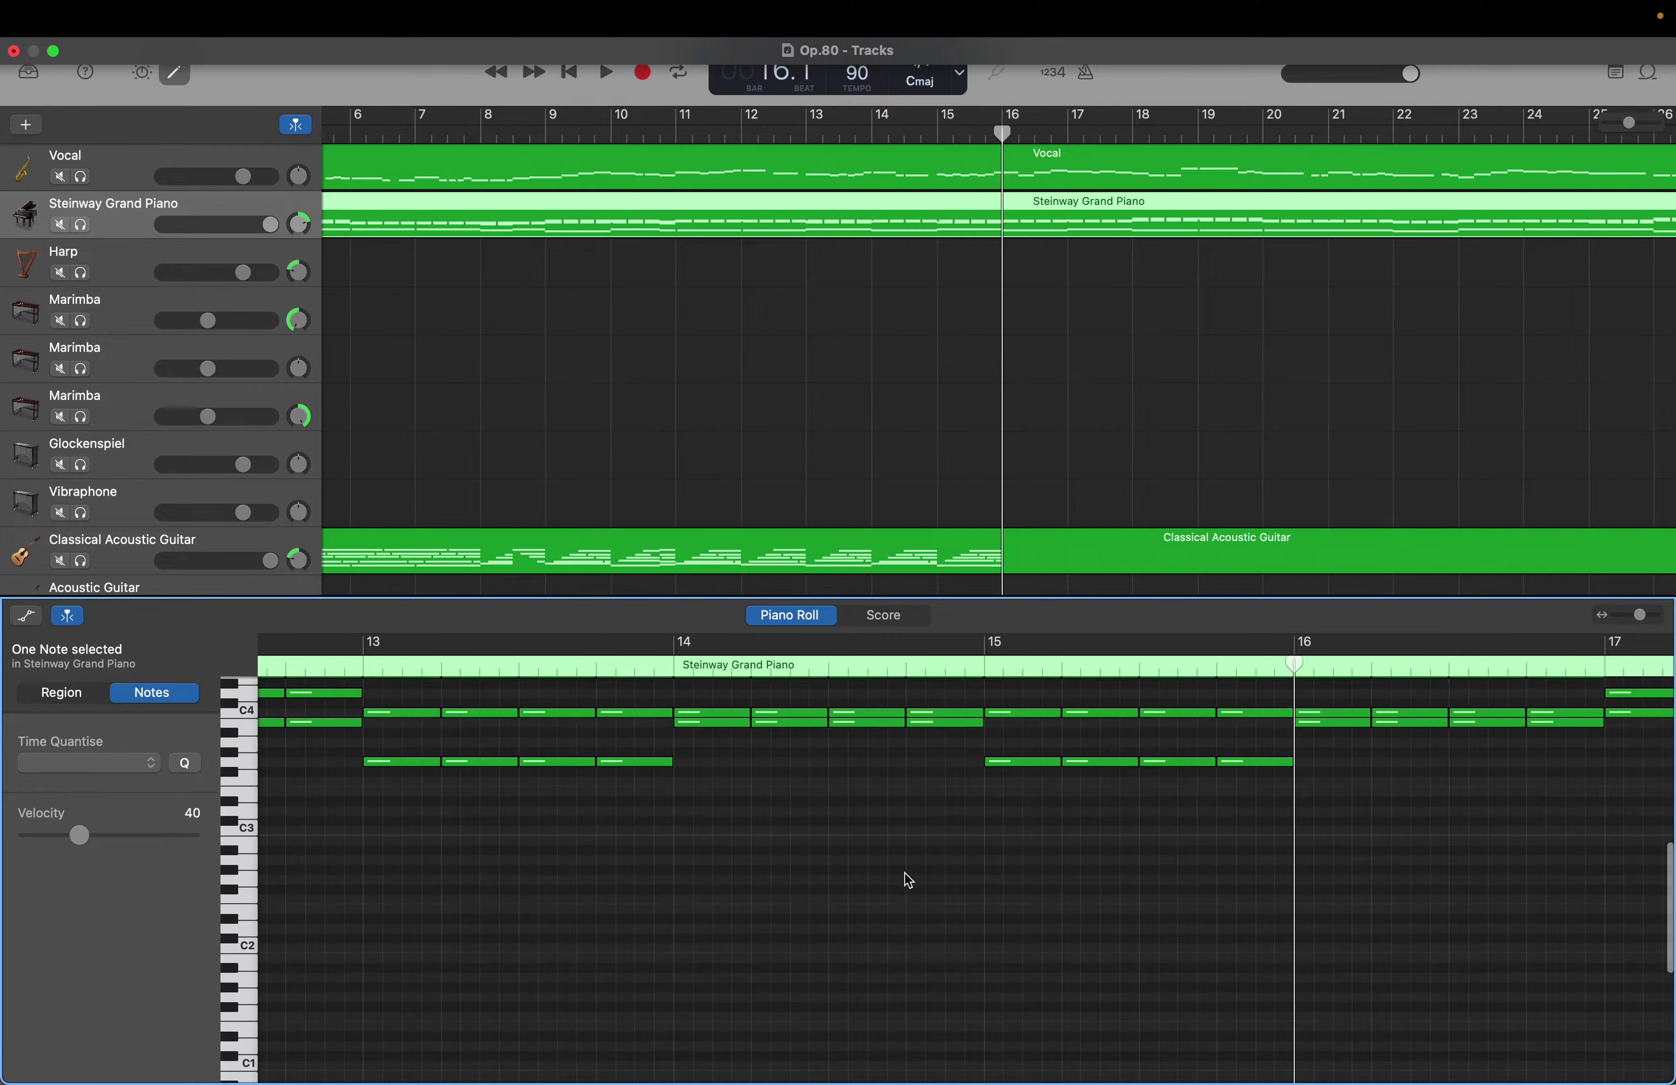
Copy the eight Classical Acoustic Guitar notes of bar 14, paste them at bar 16 and clear the note selection
click(1018, 540)
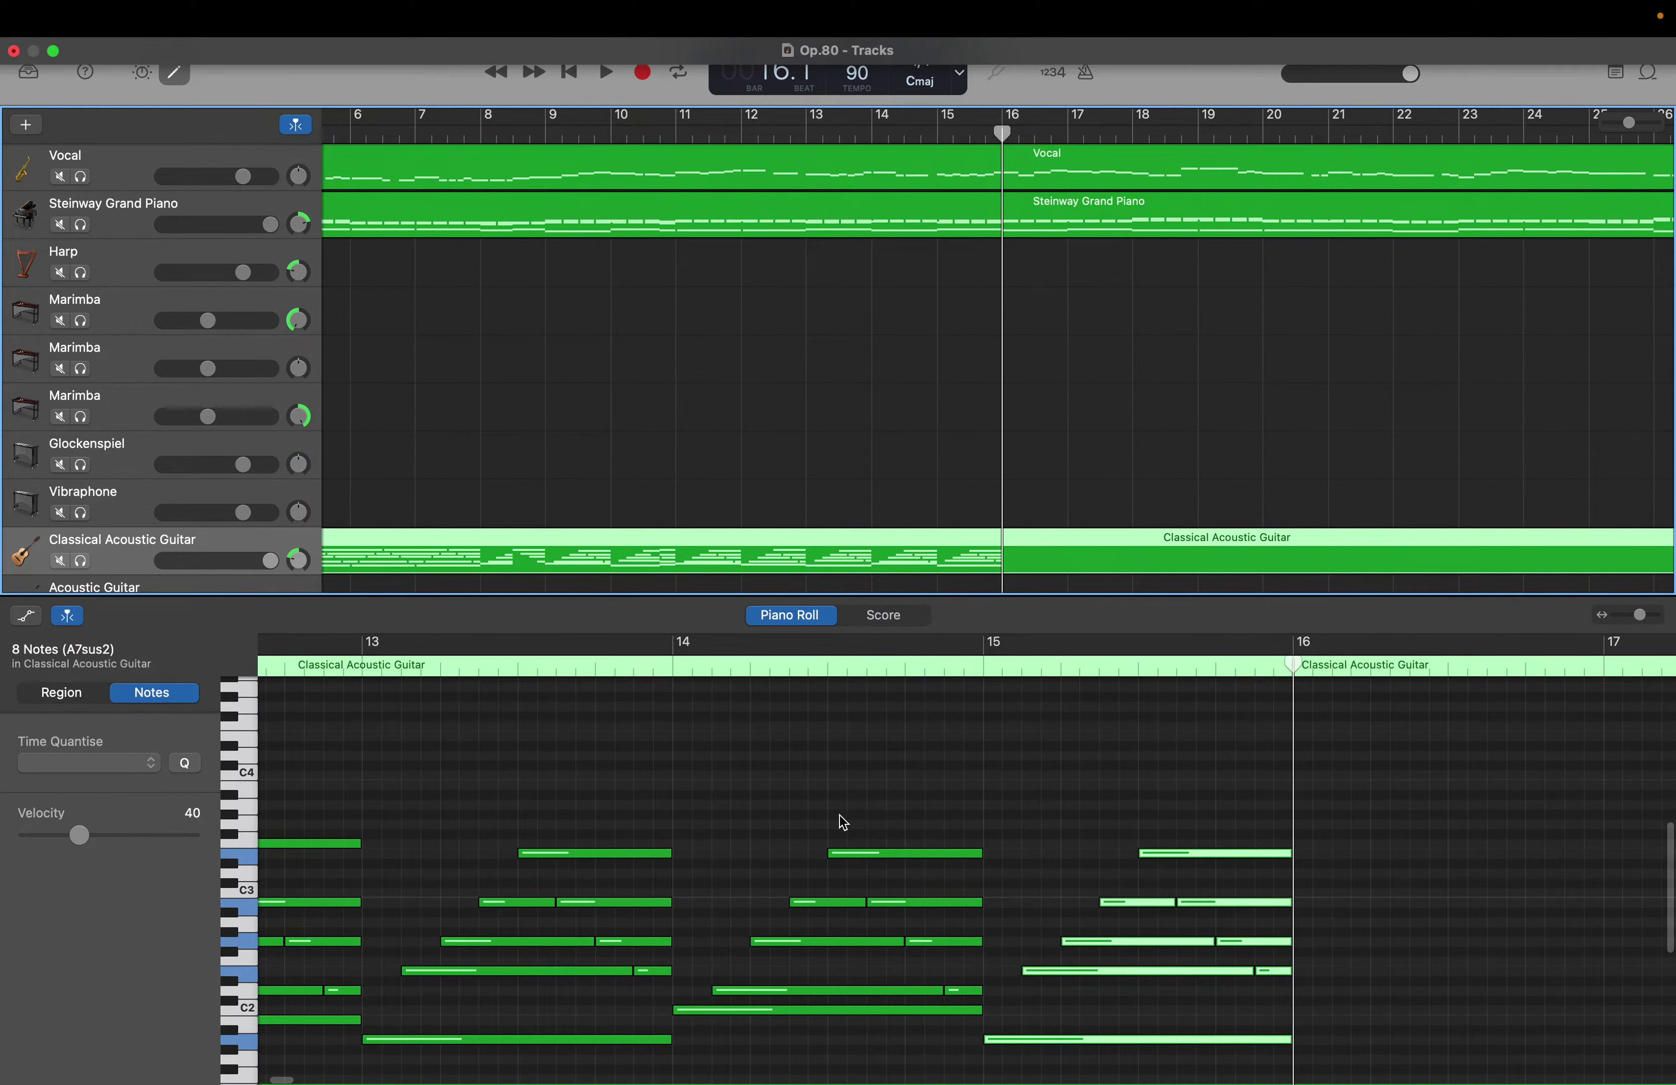
drag(698, 1024, 967, 788)
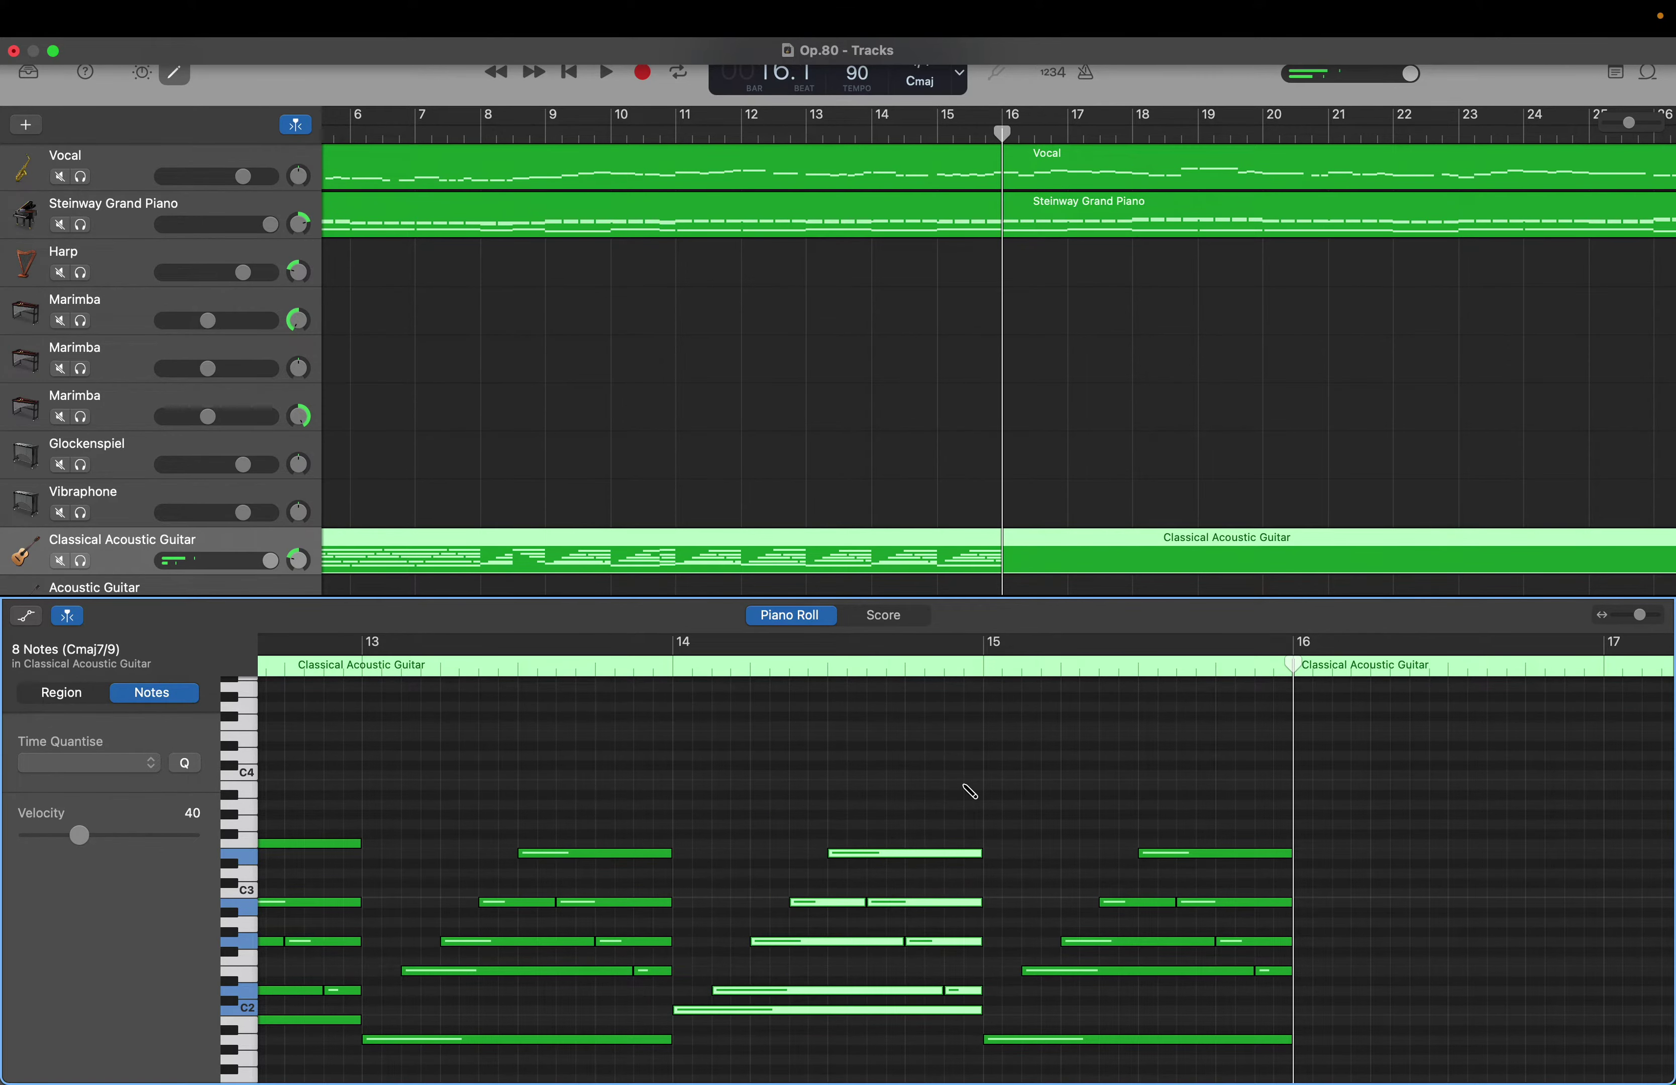
click(1046, 767)
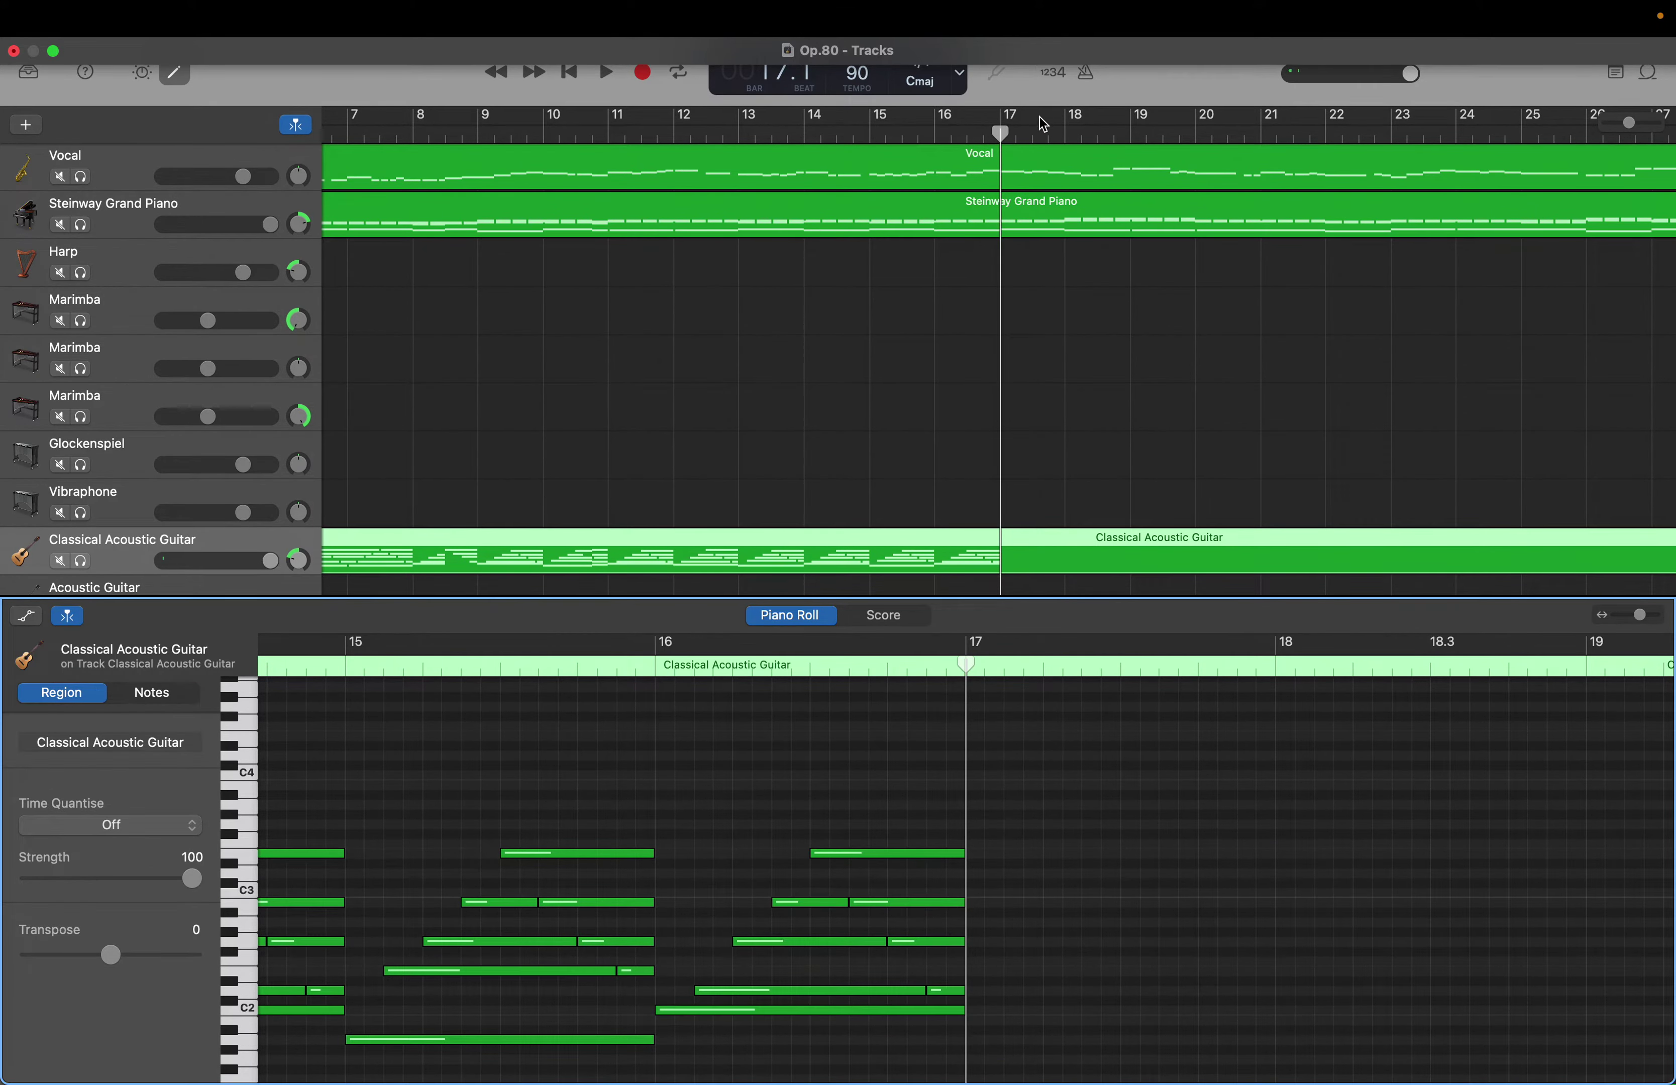
Examine the Steinway Grand Piano chord at bar 17, auditioning its bass note and each of the three upper tones
click(1029, 211)
scroll(1126, 980, up, 2)
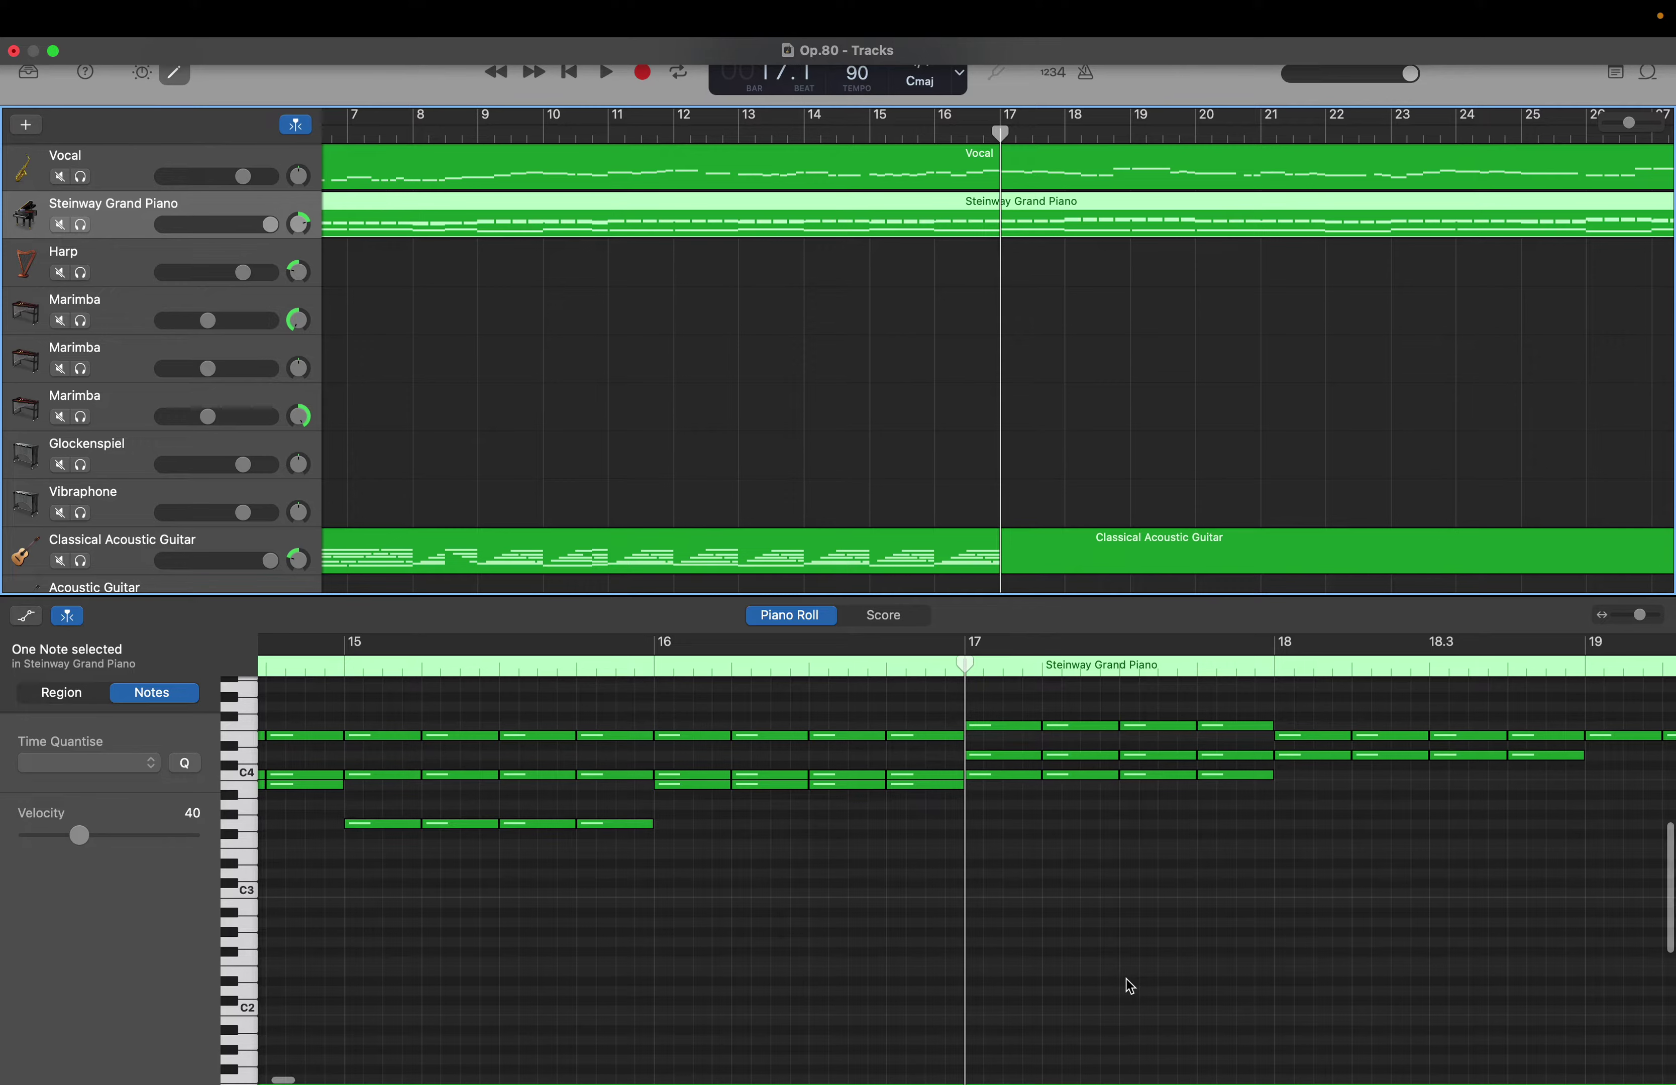
scroll(1127, 980, down, 10)
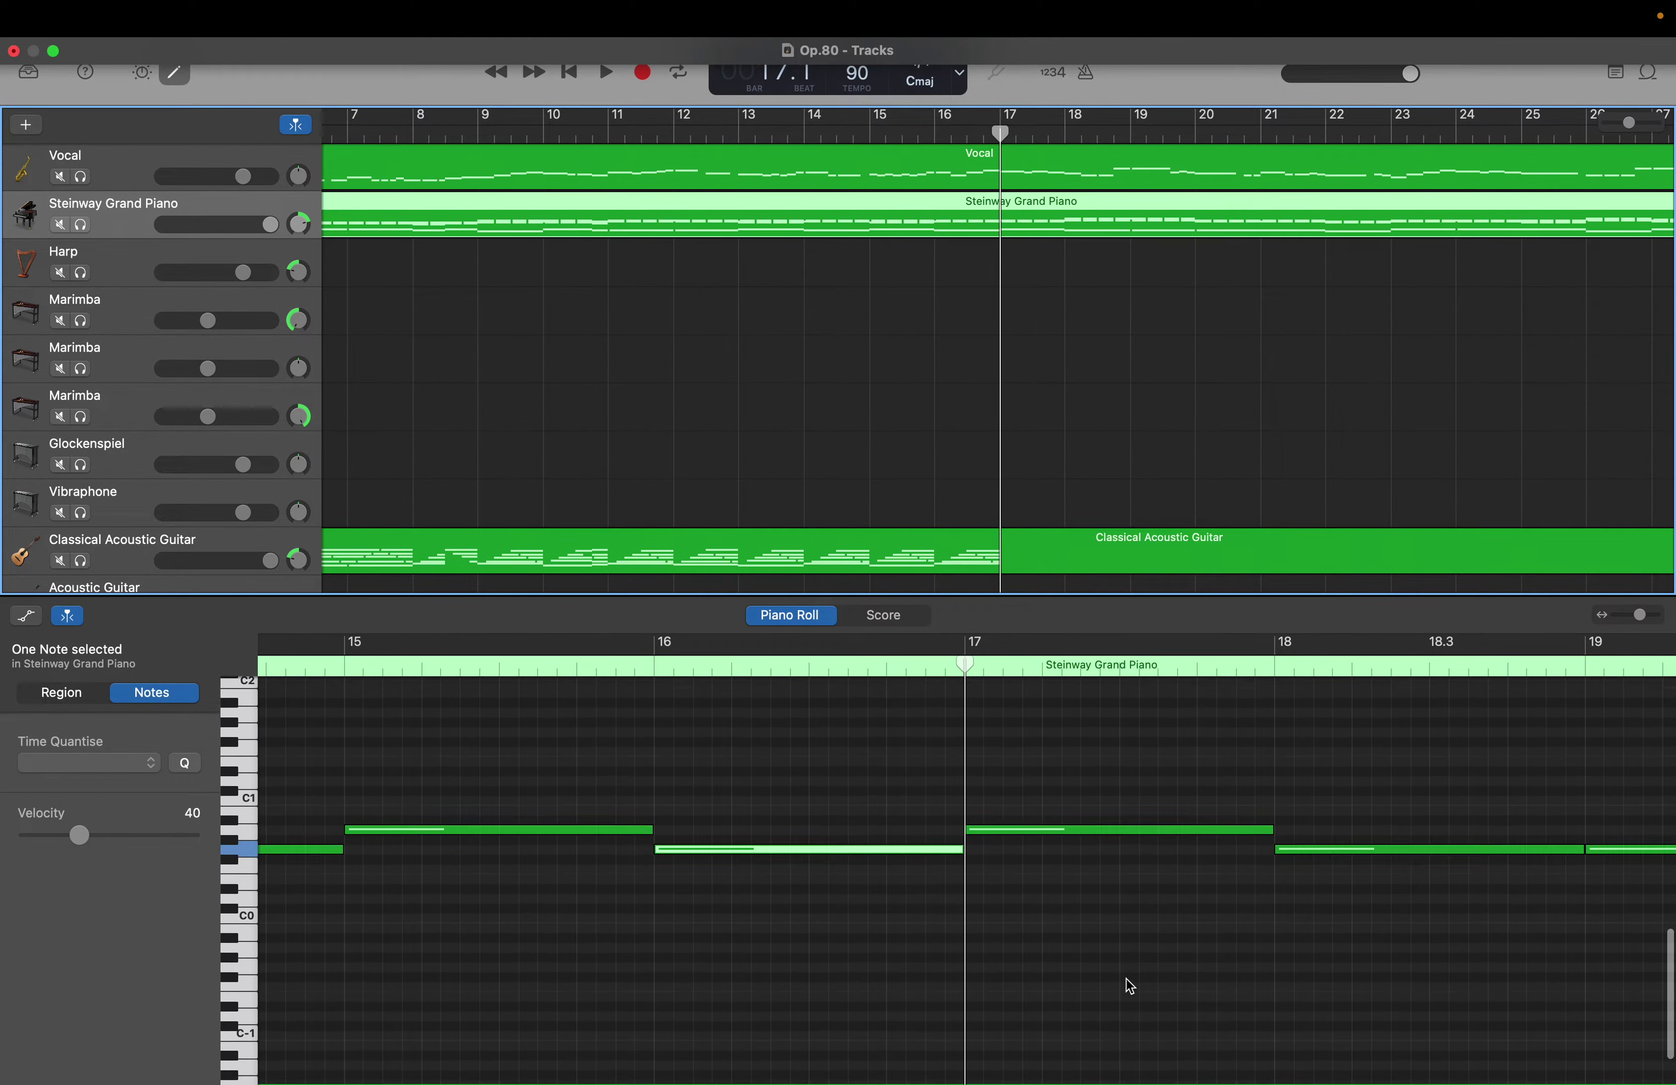
click(1060, 819)
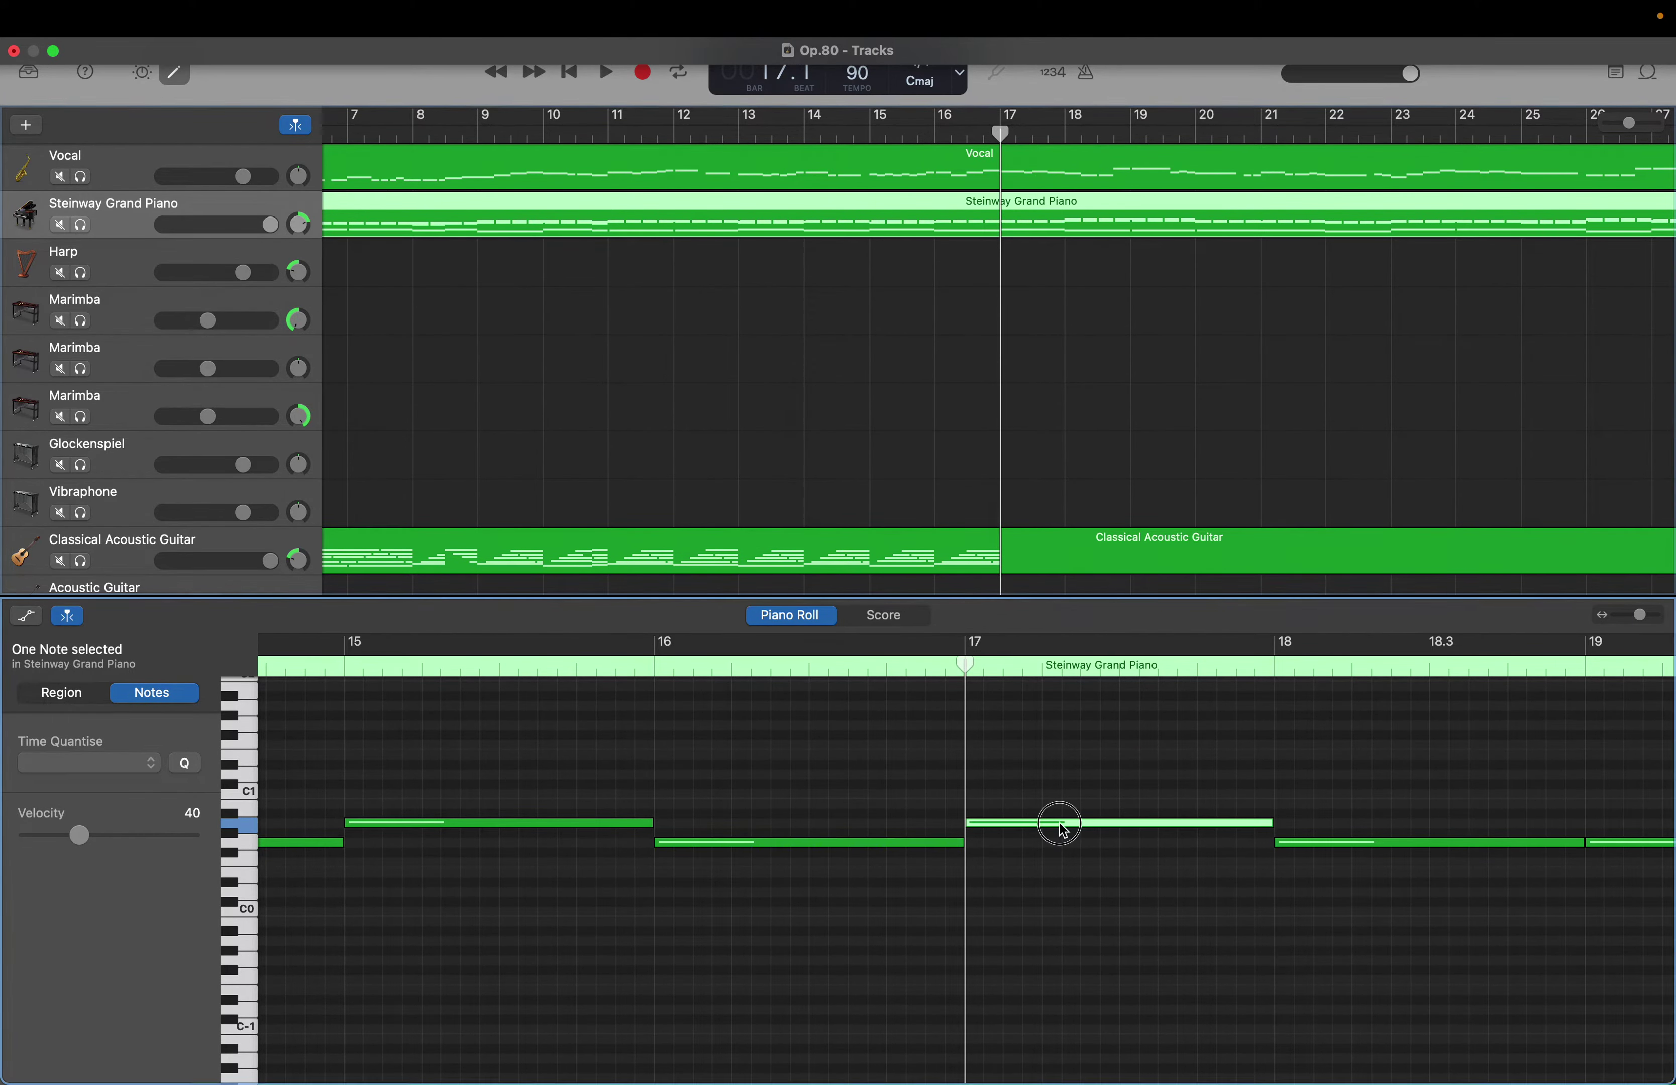
click(1059, 822)
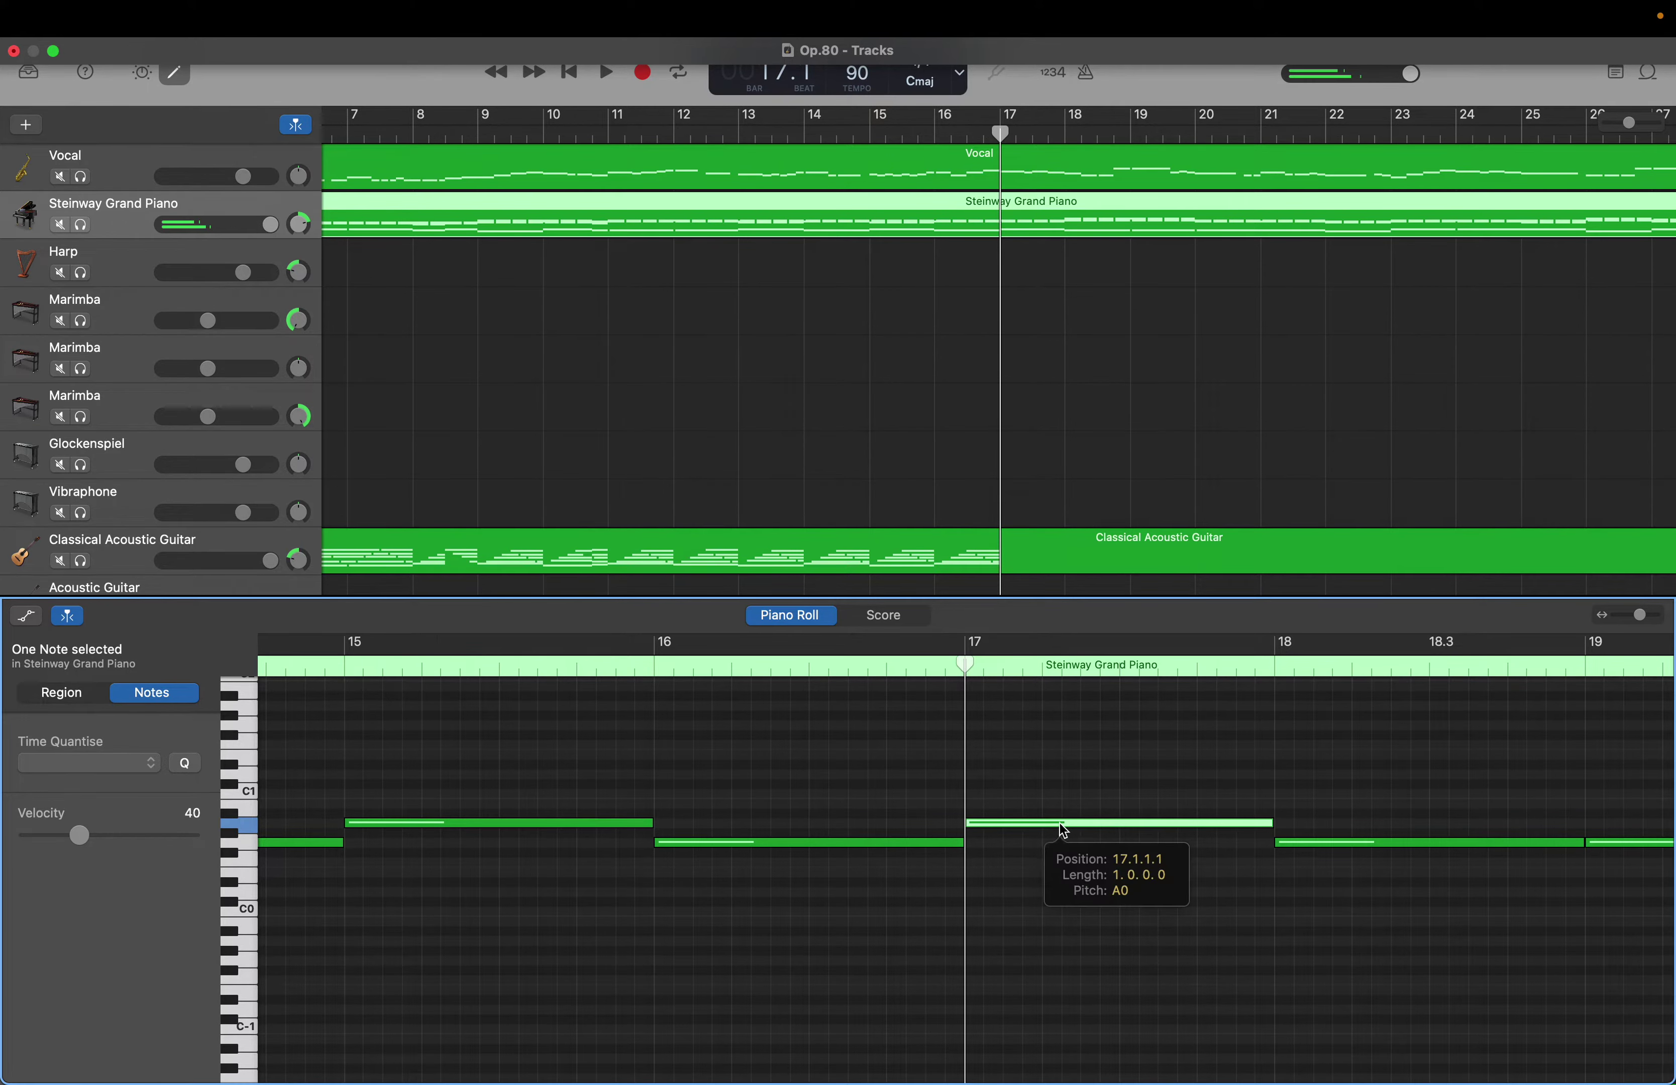
scroll(1059, 822, up, 10)
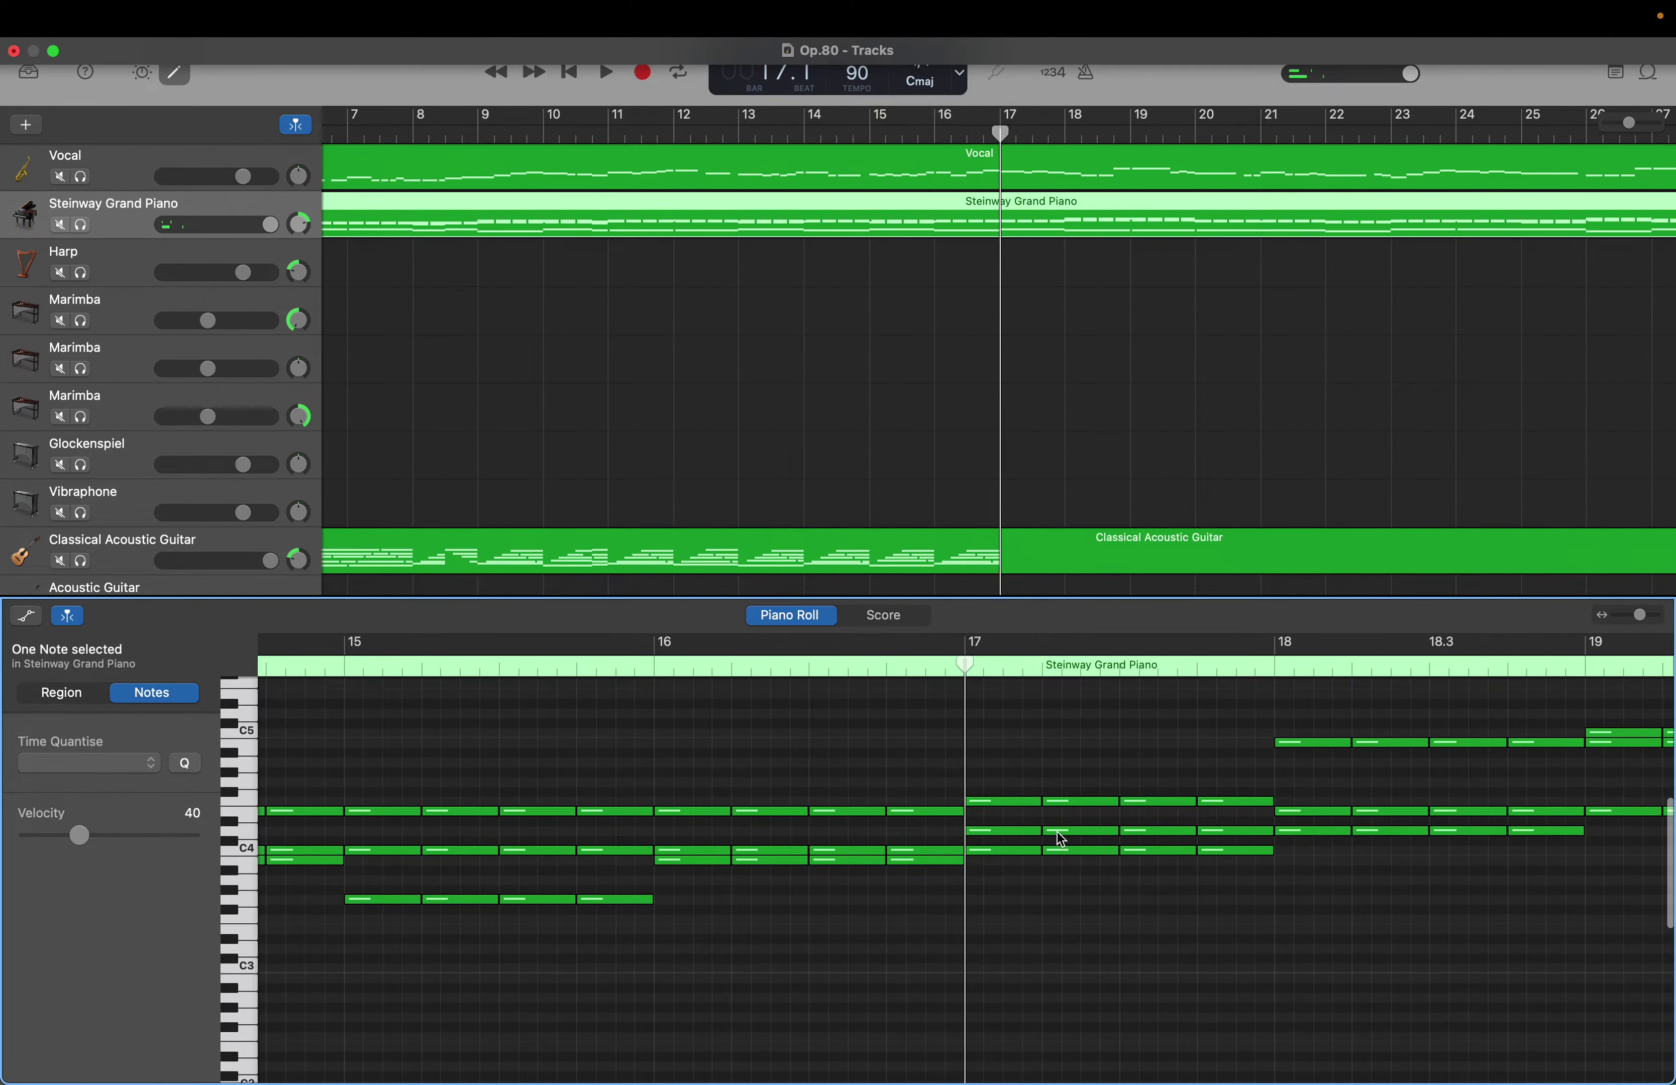
click(1057, 832)
drag(1057, 832, 1055, 854)
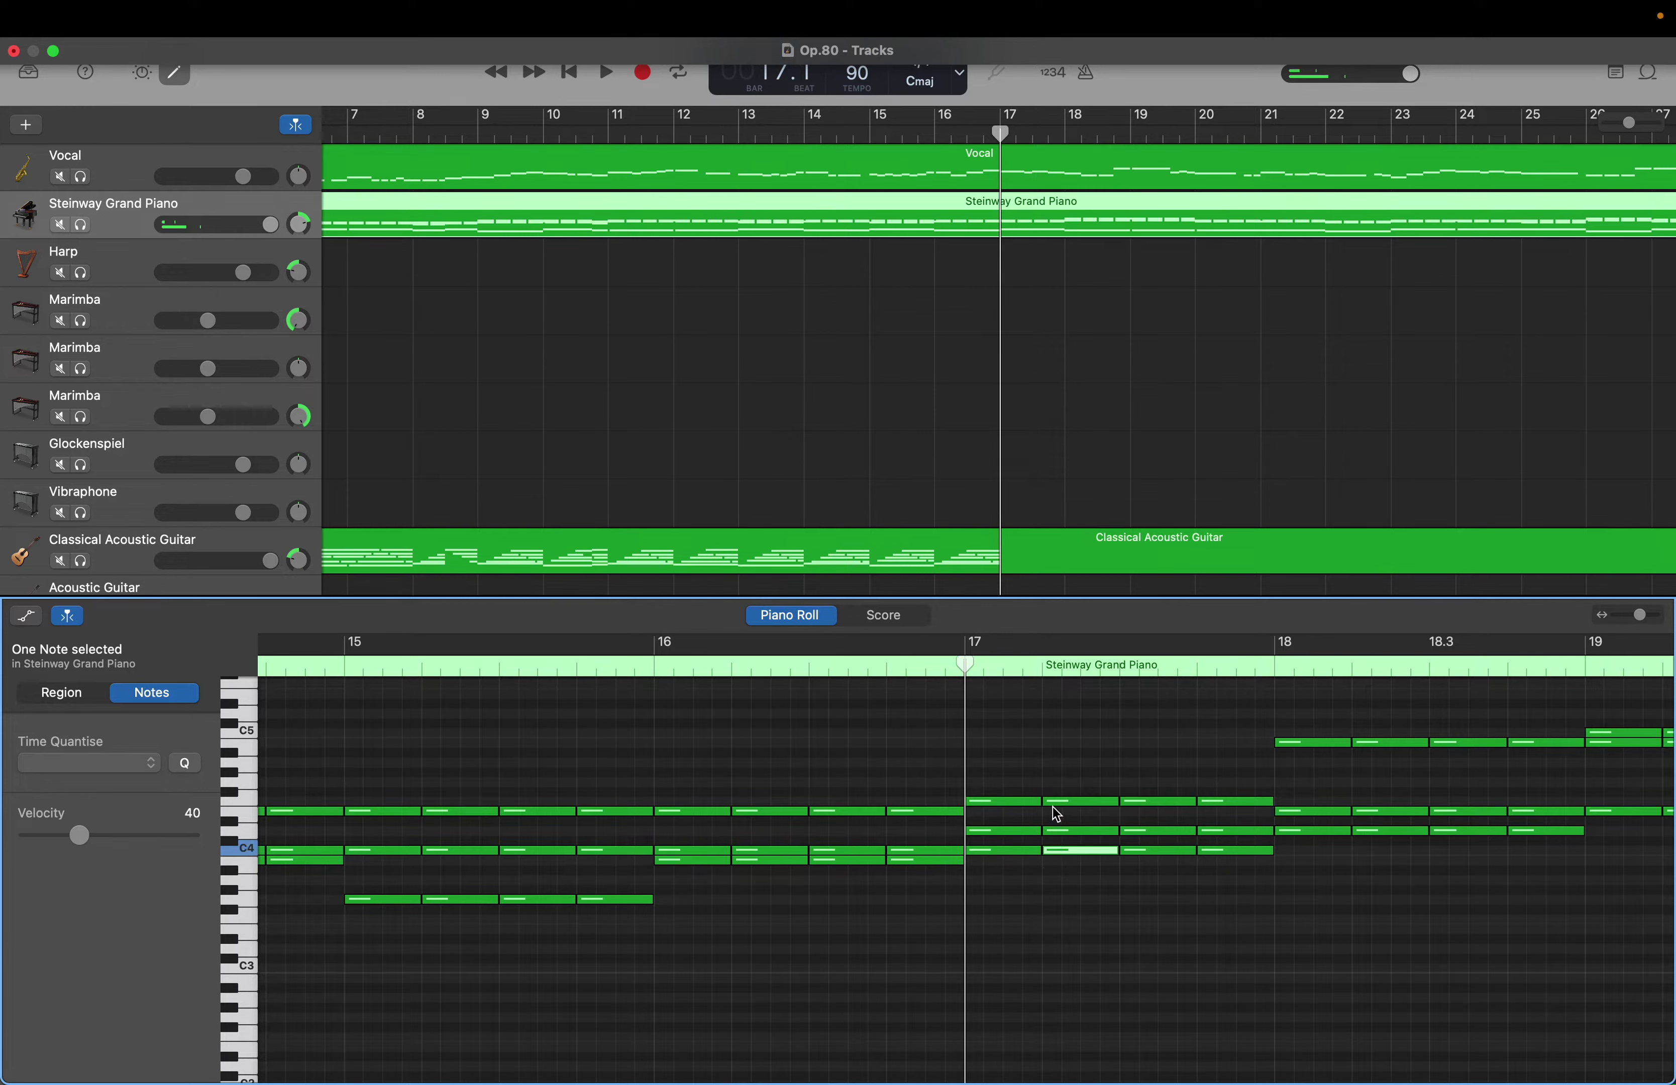
click(1053, 805)
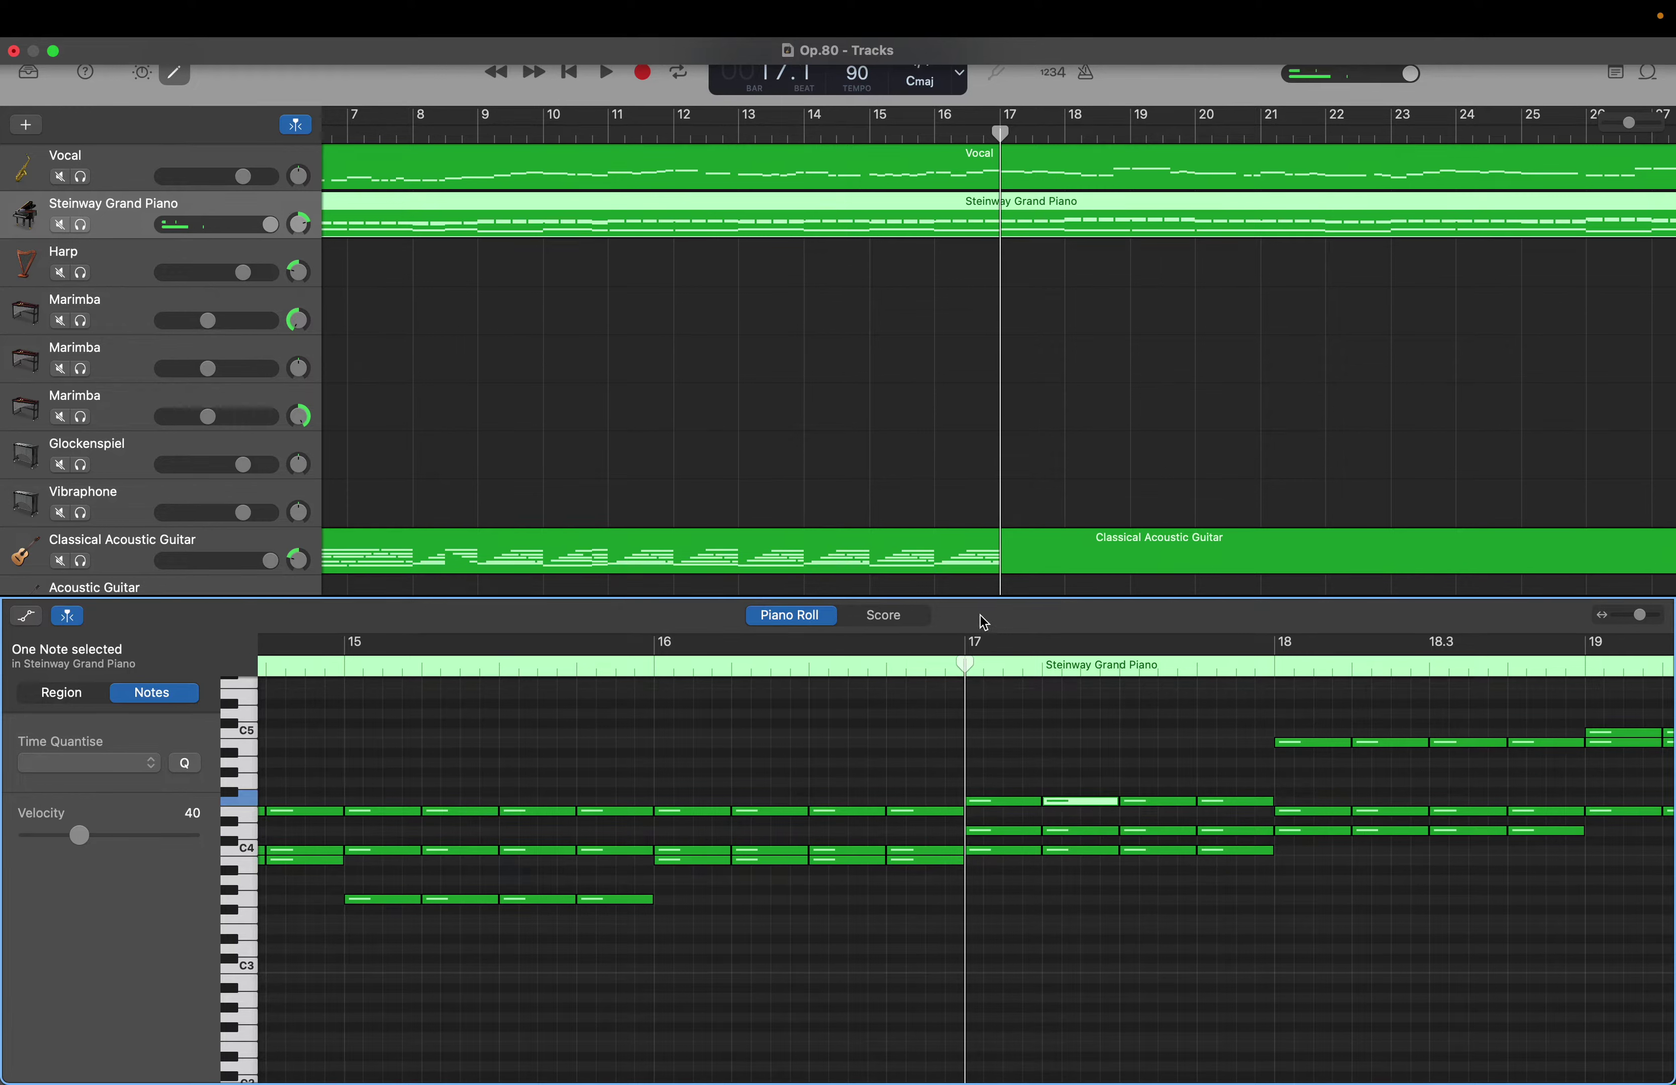
Copy the eight Classical Acoustic Guitar notes of bar 7 and paste them at bar 17
click(1014, 562)
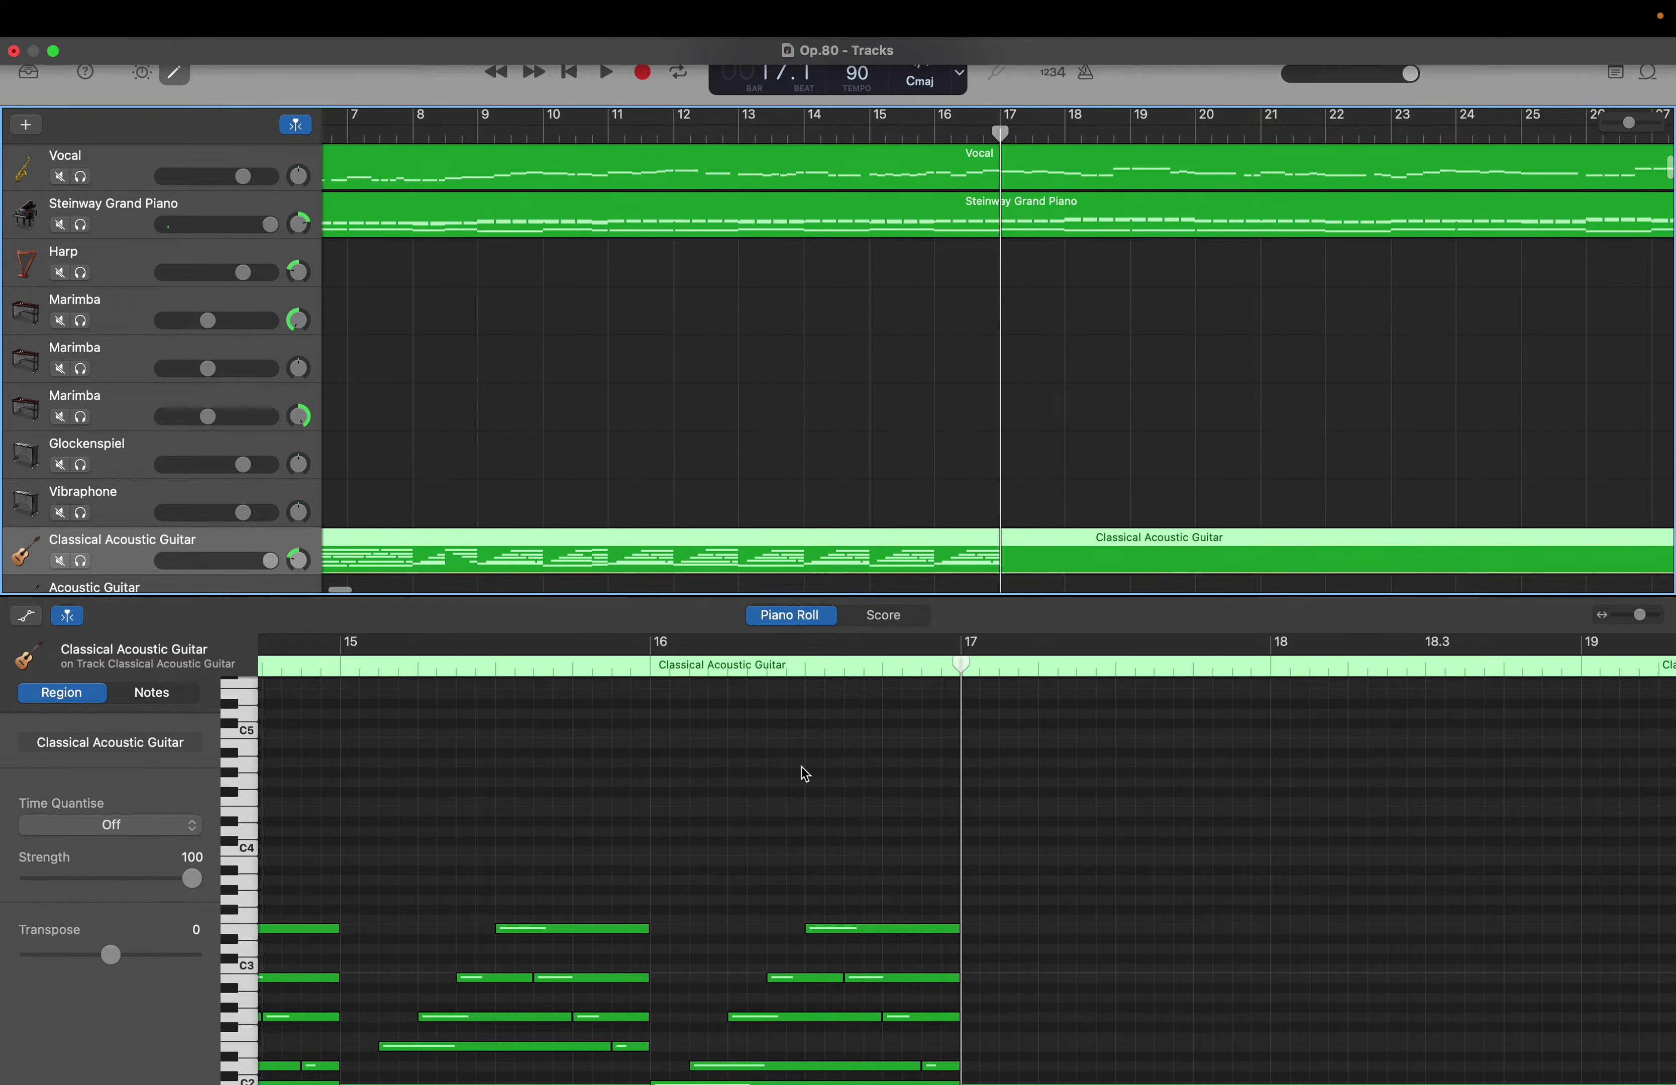
scroll(718, 841, left, 3)
scroll(717, 840, down, 1)
scroll(718, 841, left, 5)
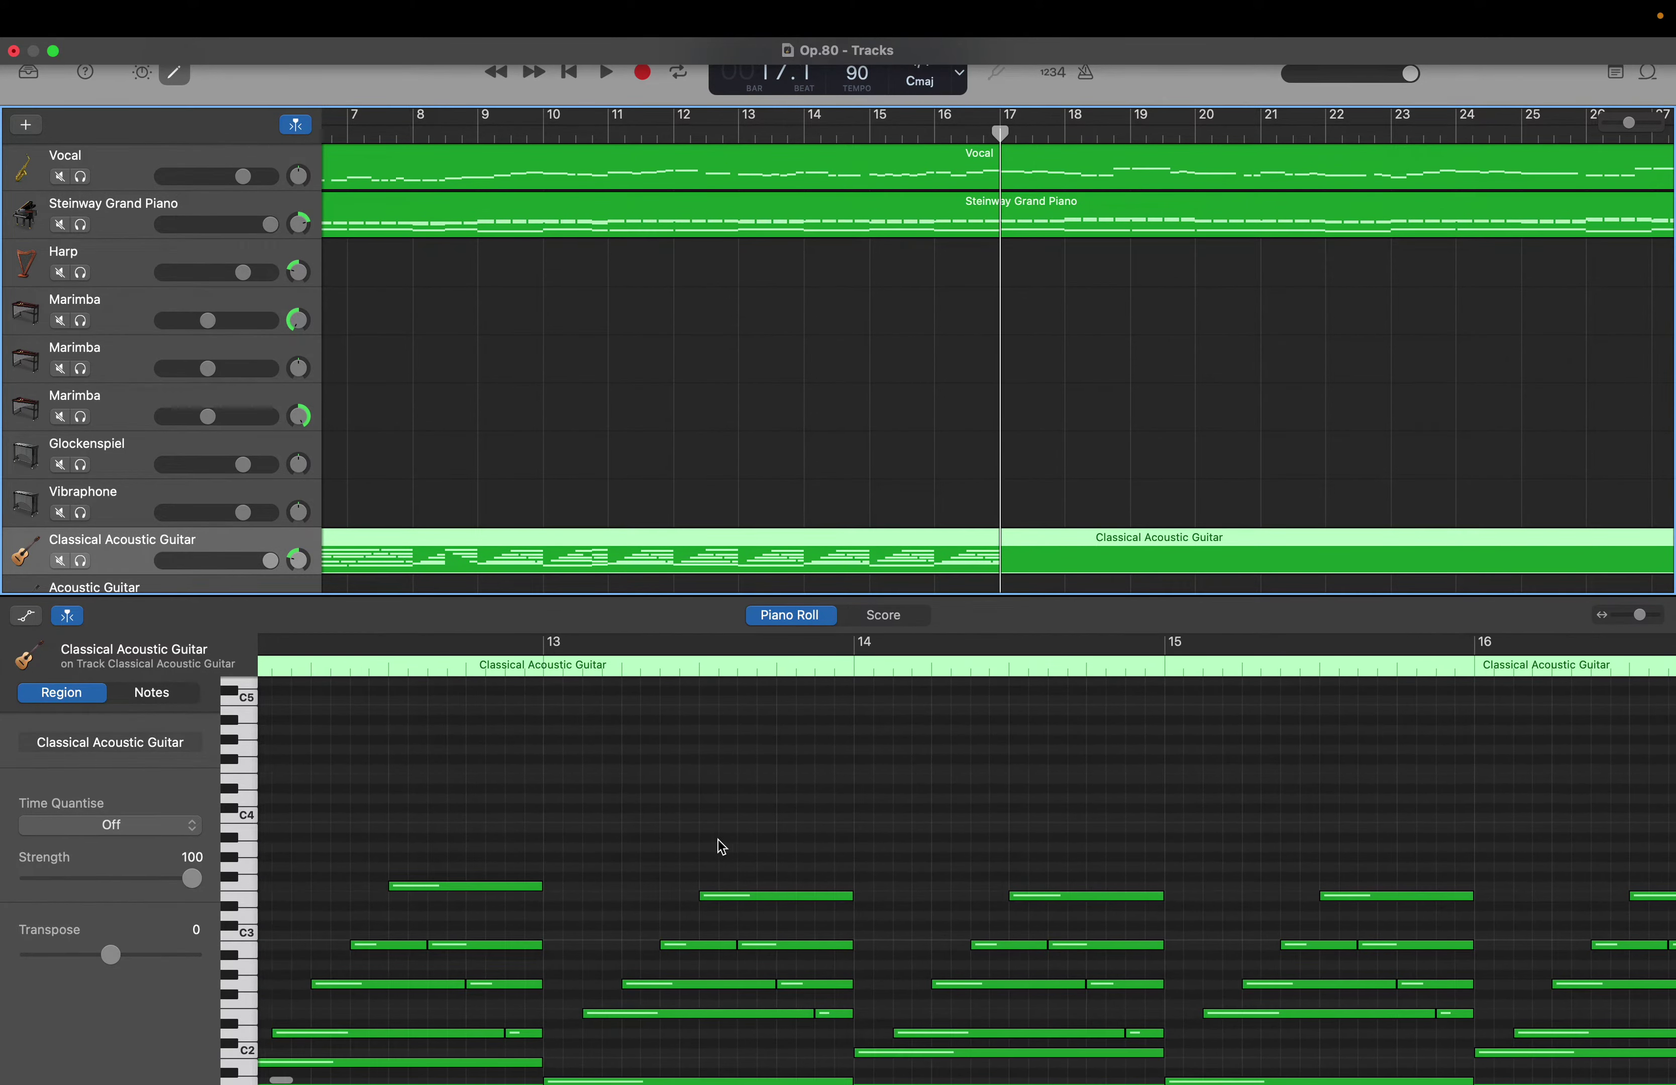
scroll(717, 840, down, 2)
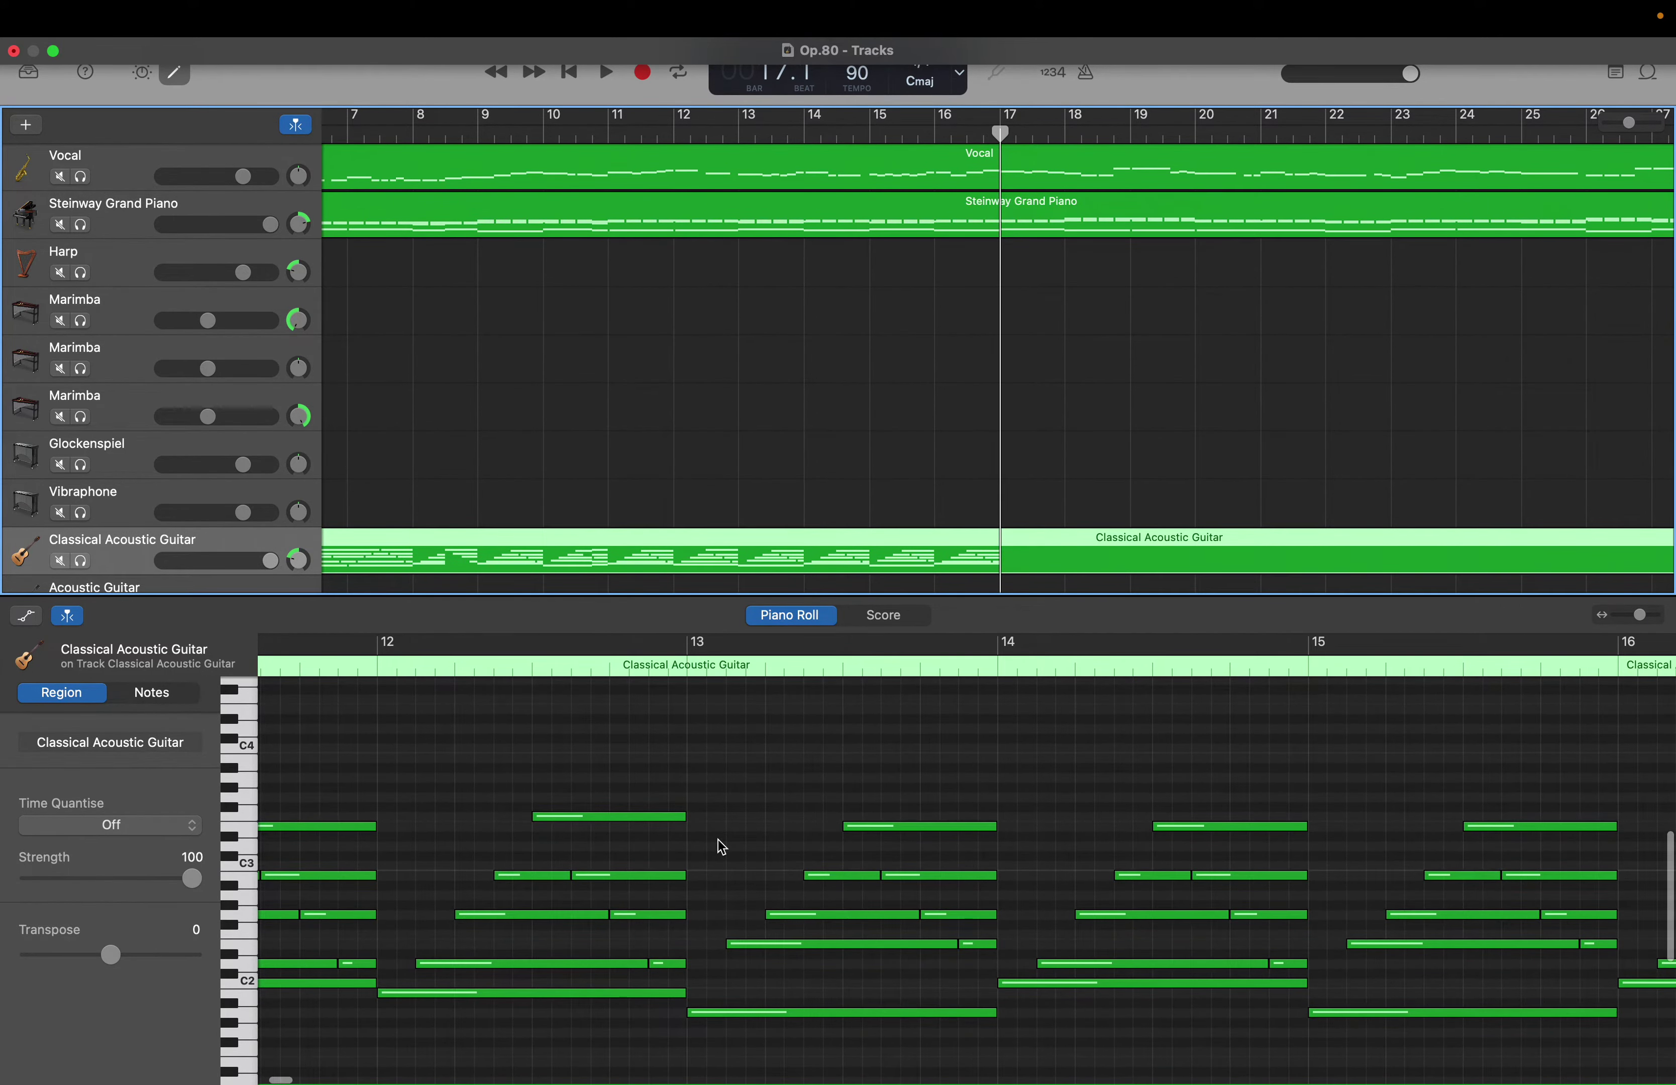
scroll(718, 840, left, 2)
scroll(717, 841, left, 4)
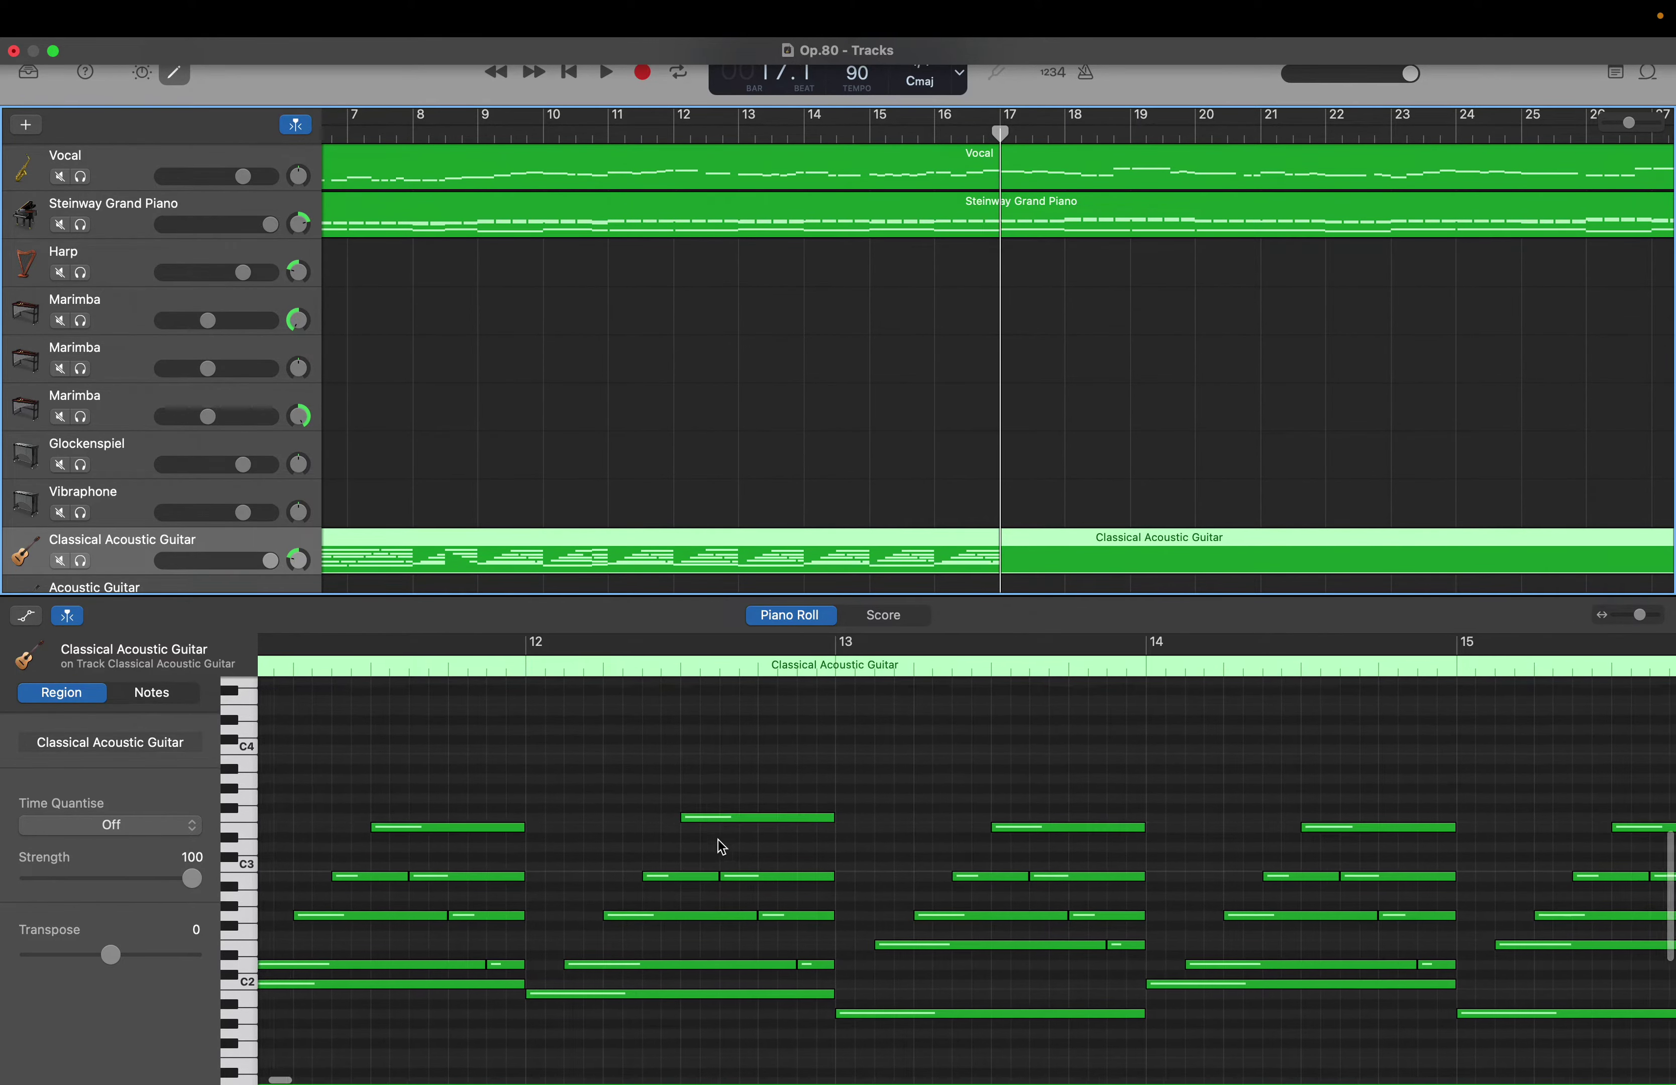
scroll(717, 840, left, 1)
scroll(717, 841, left, 10)
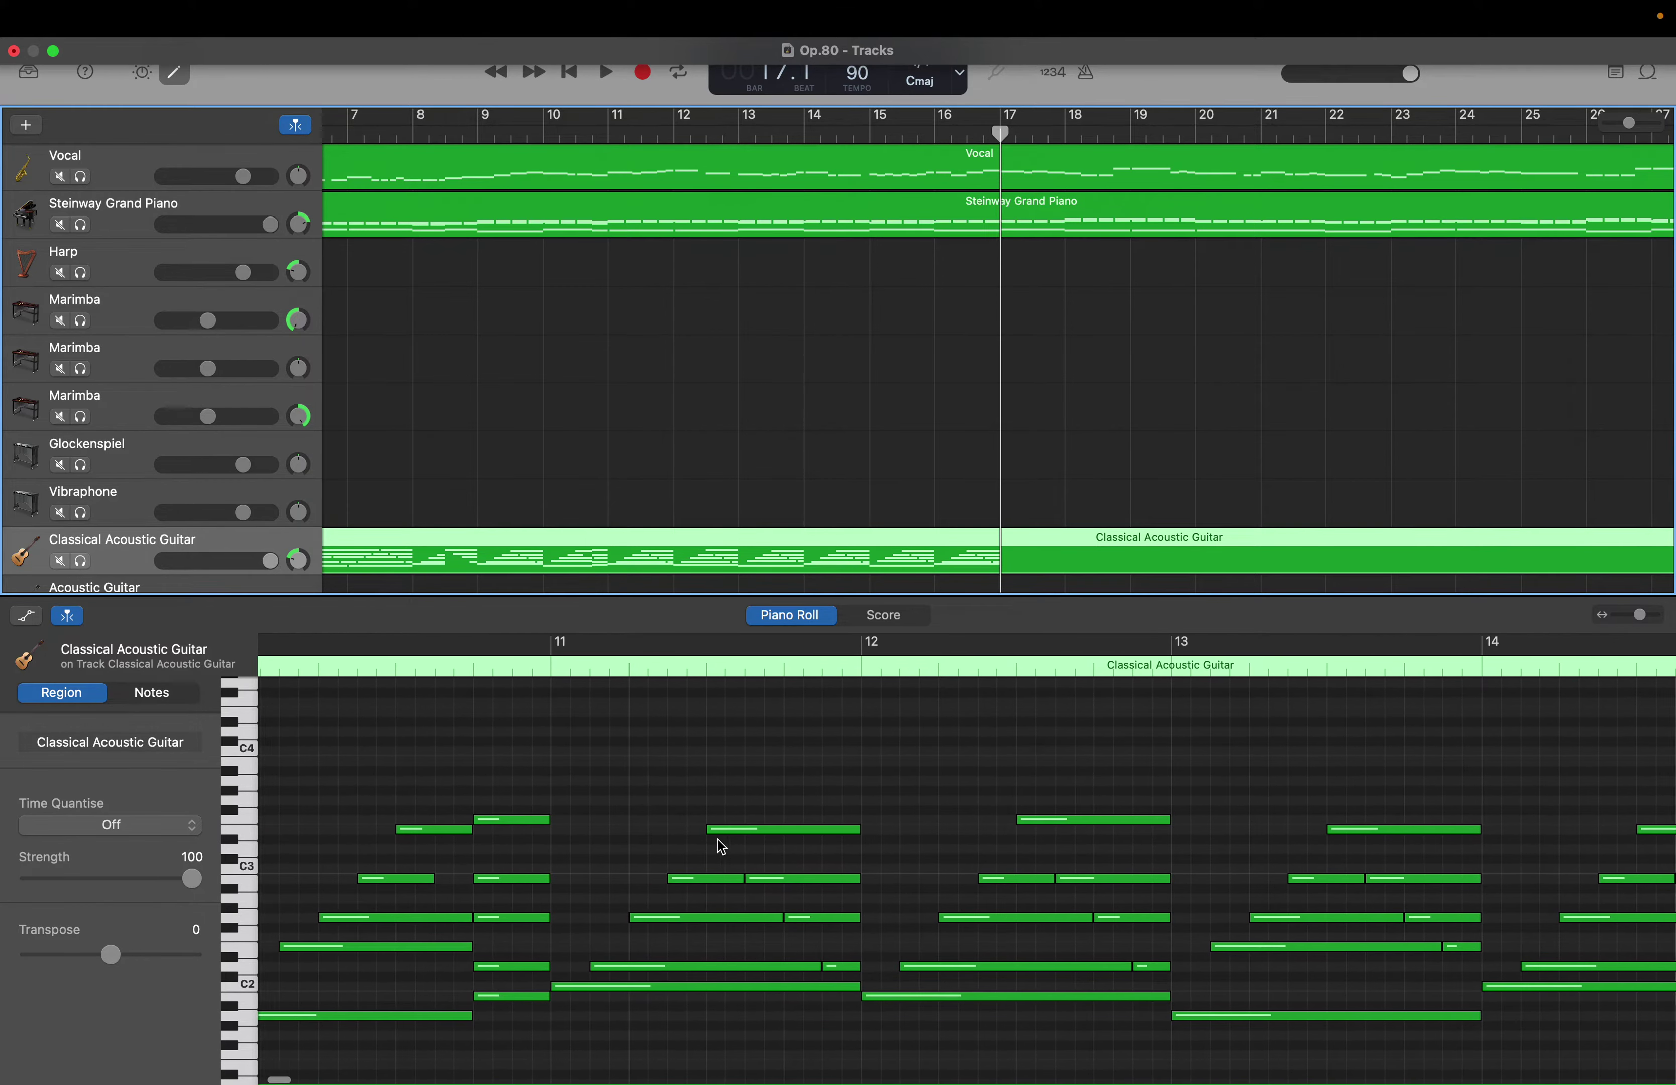
scroll(717, 840, left, 7)
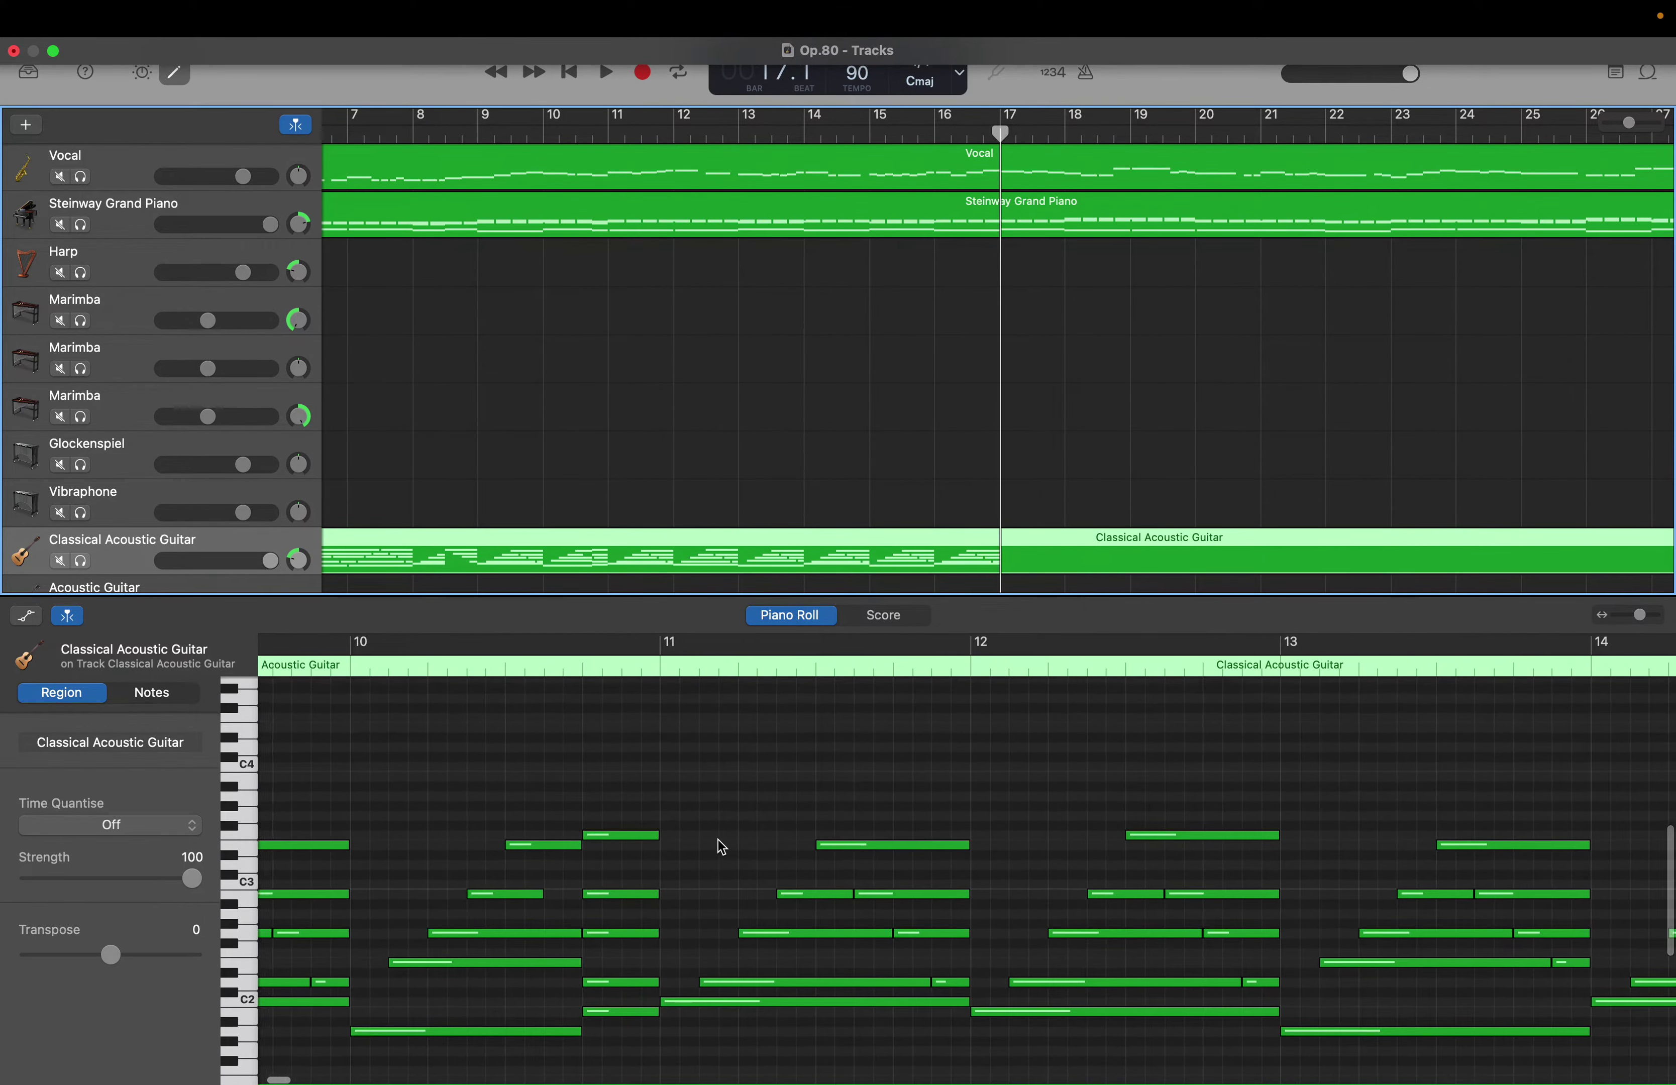
scroll(717, 840, left, 16)
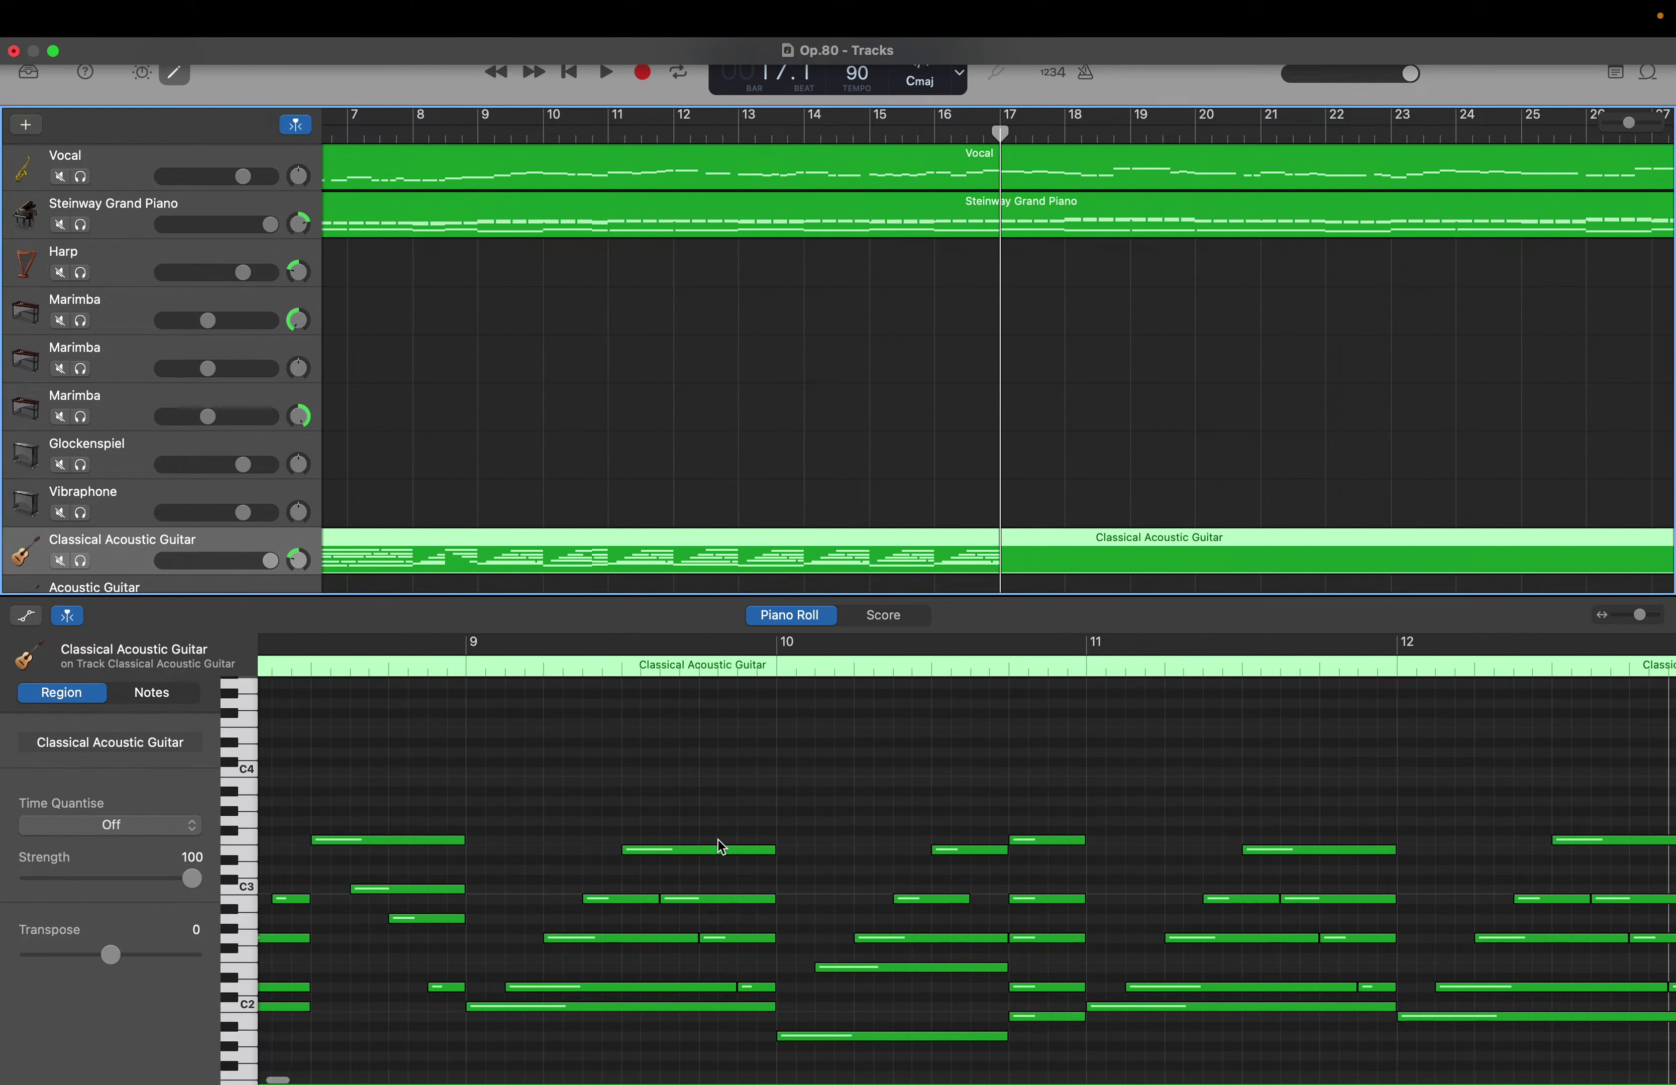
scroll(718, 840, left, 8)
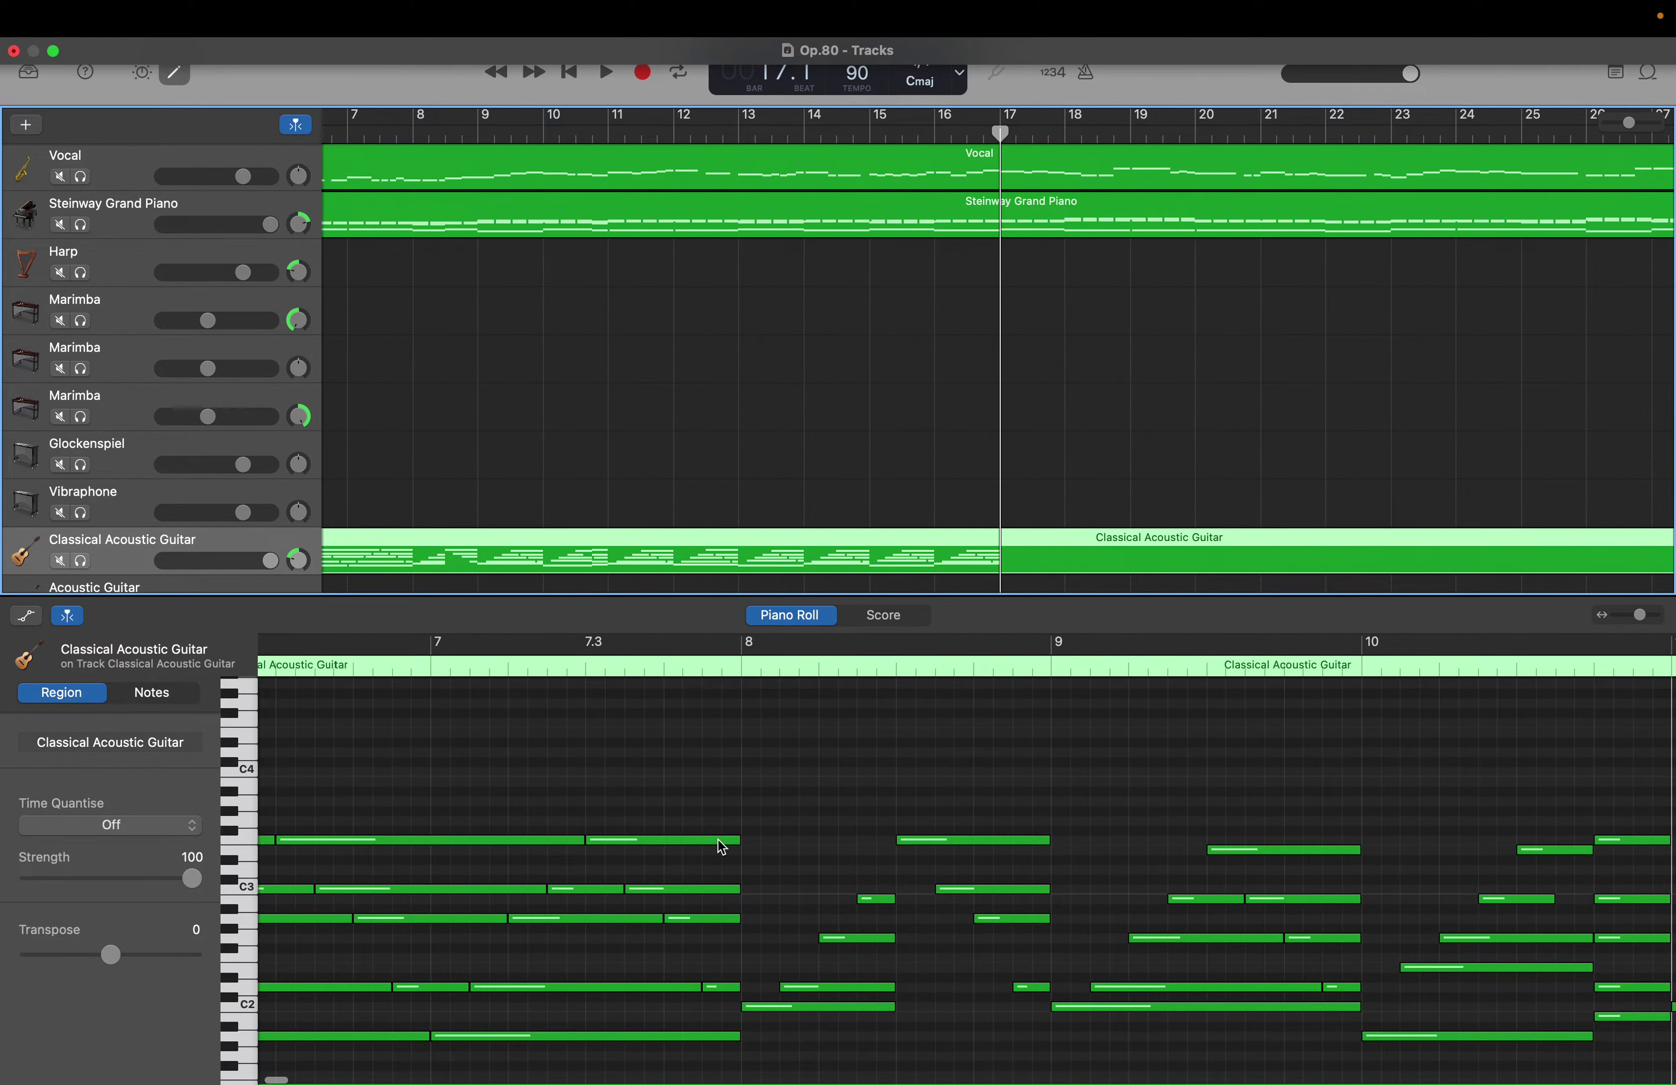
scroll(717, 841, left, 13)
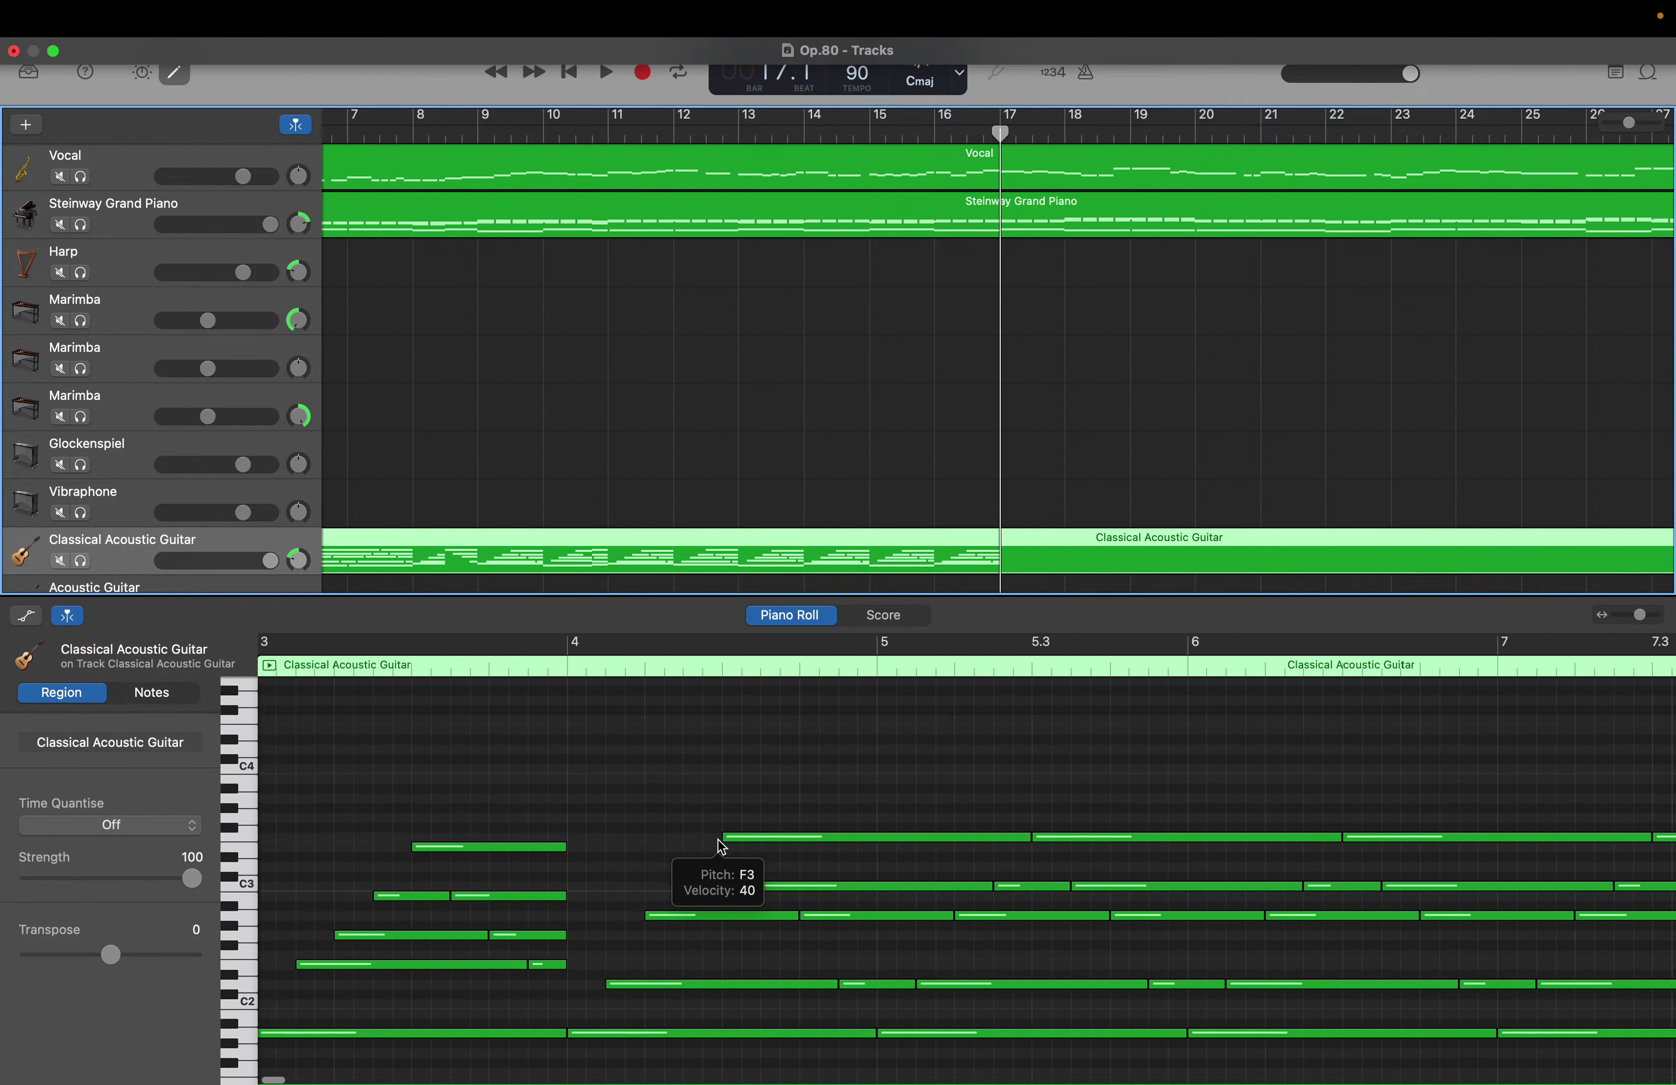
scroll(717, 841, right, 8)
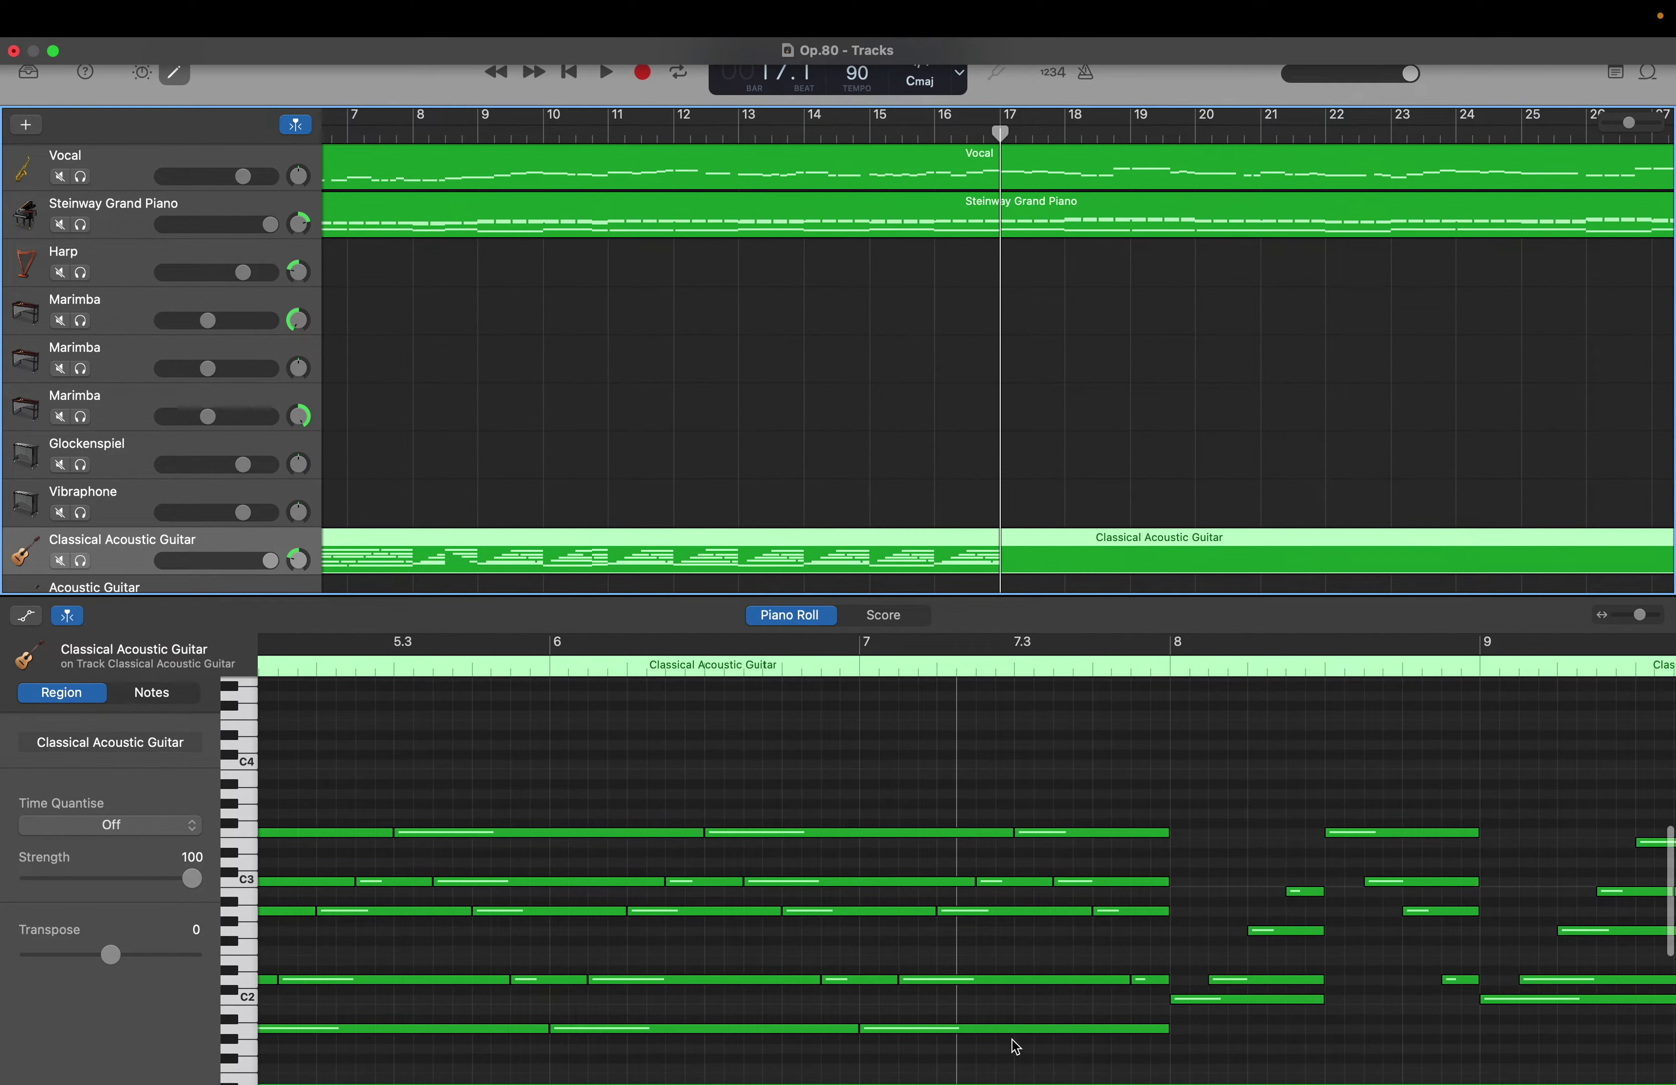
drag(1022, 1045, 1153, 785)
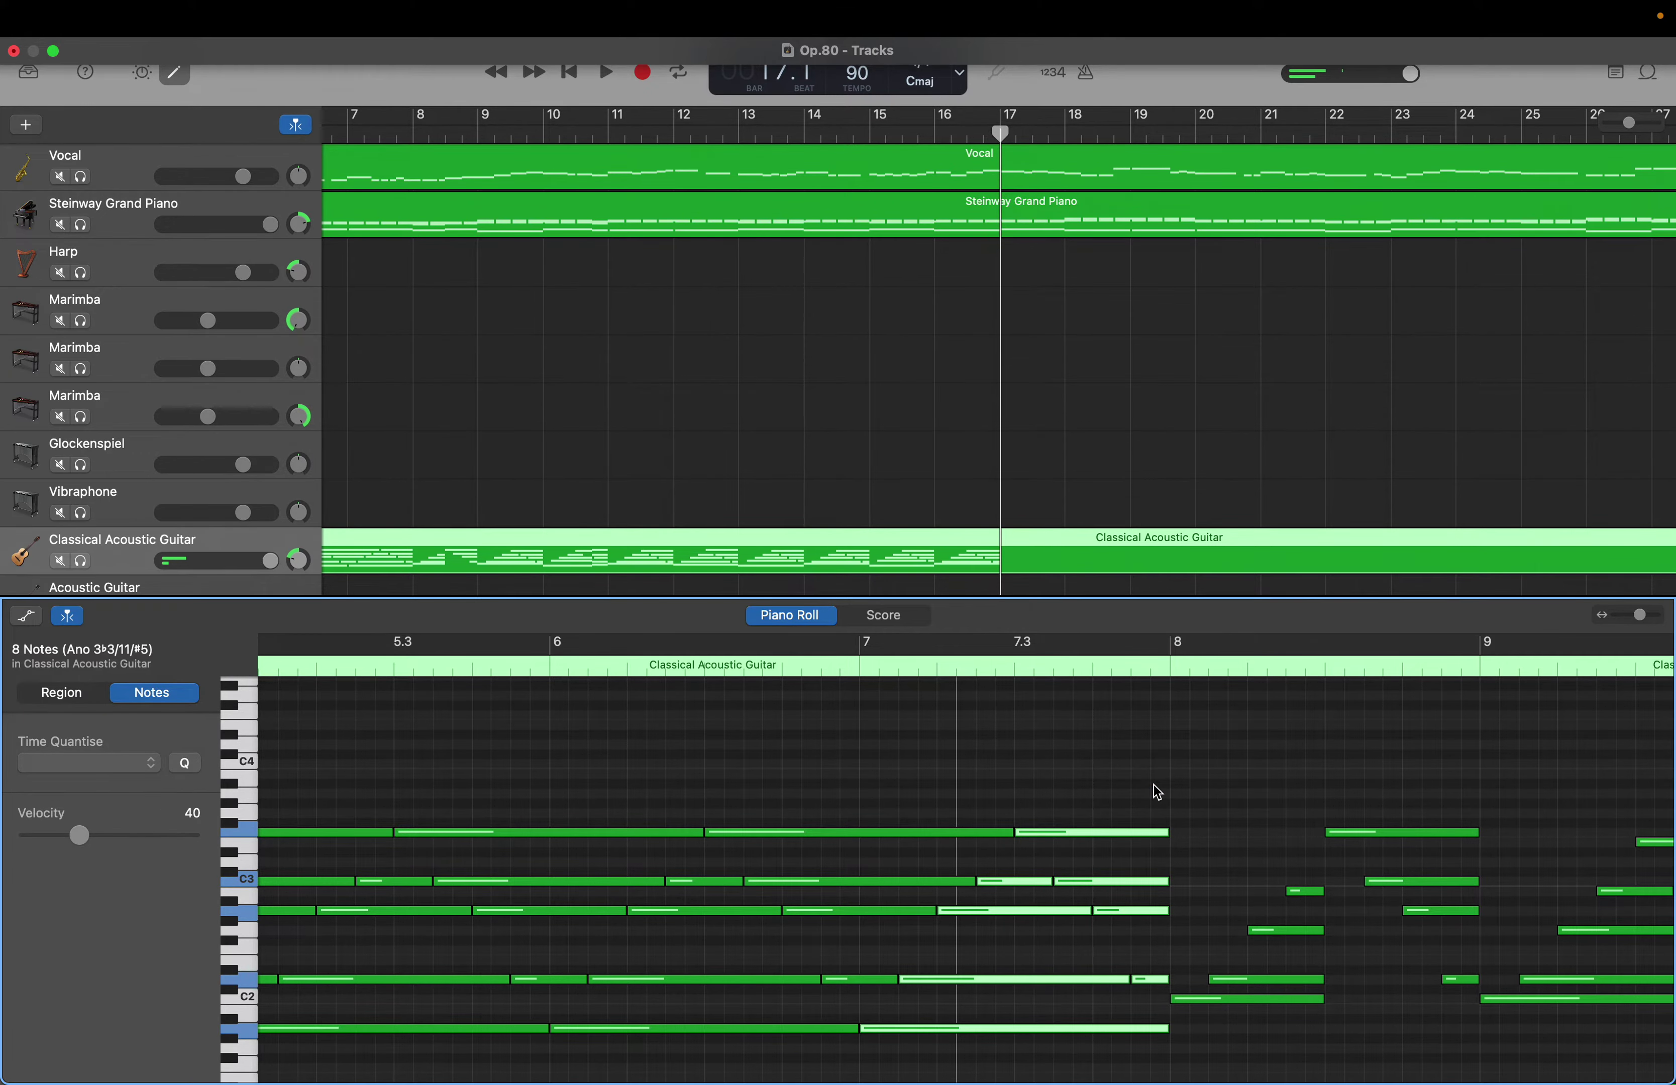
key(period)
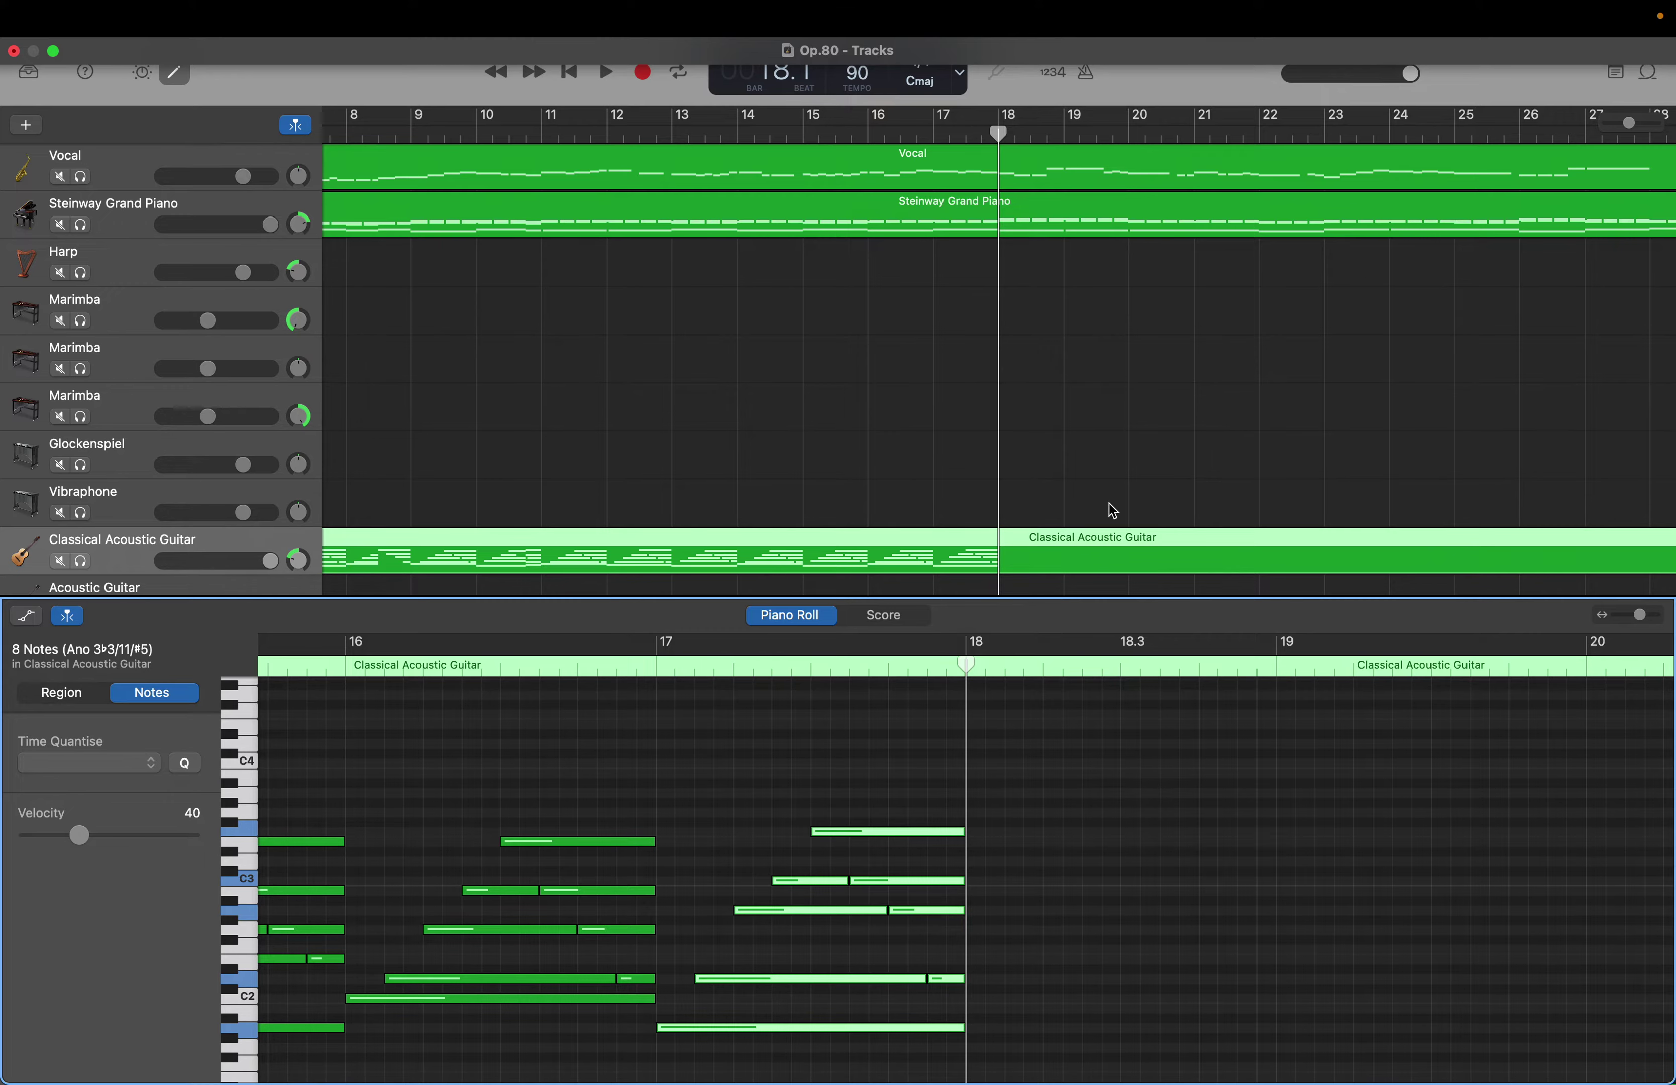
Examine the Steinway Grand Piano chord at bar 18, auditioning its bass note and each of the three upper tones
click(1020, 203)
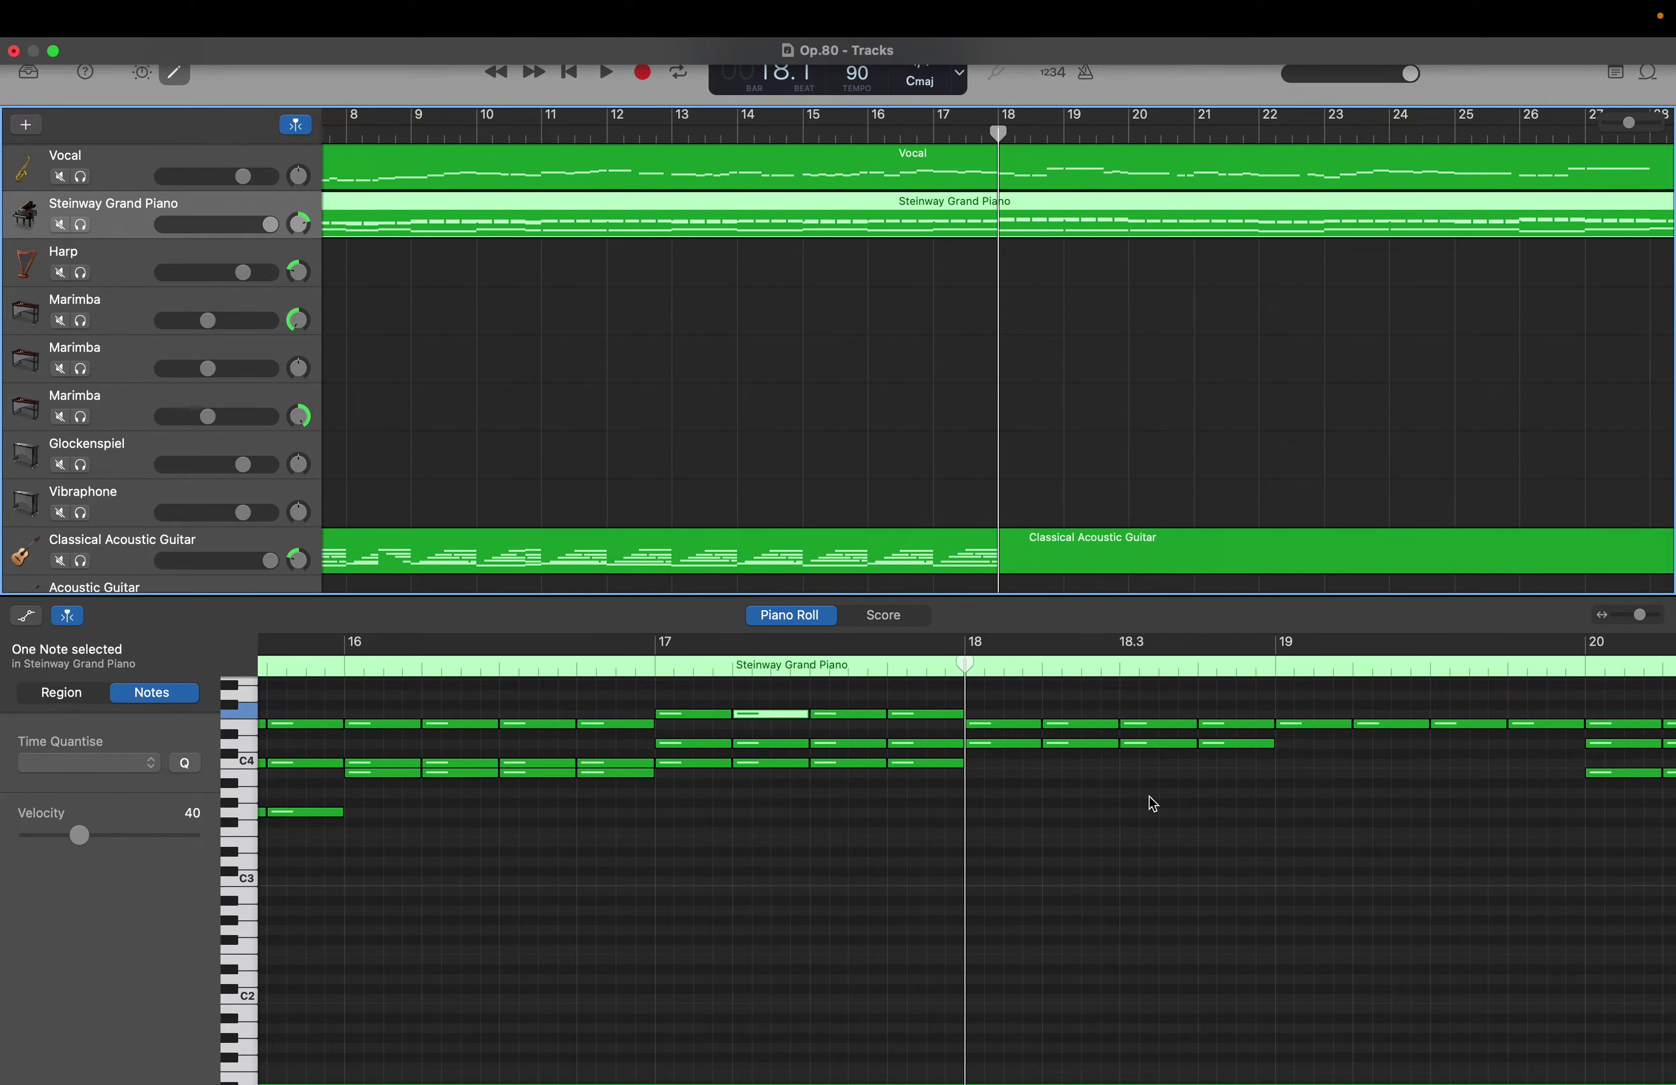
scroll(1153, 804, down, 10)
click(1120, 836)
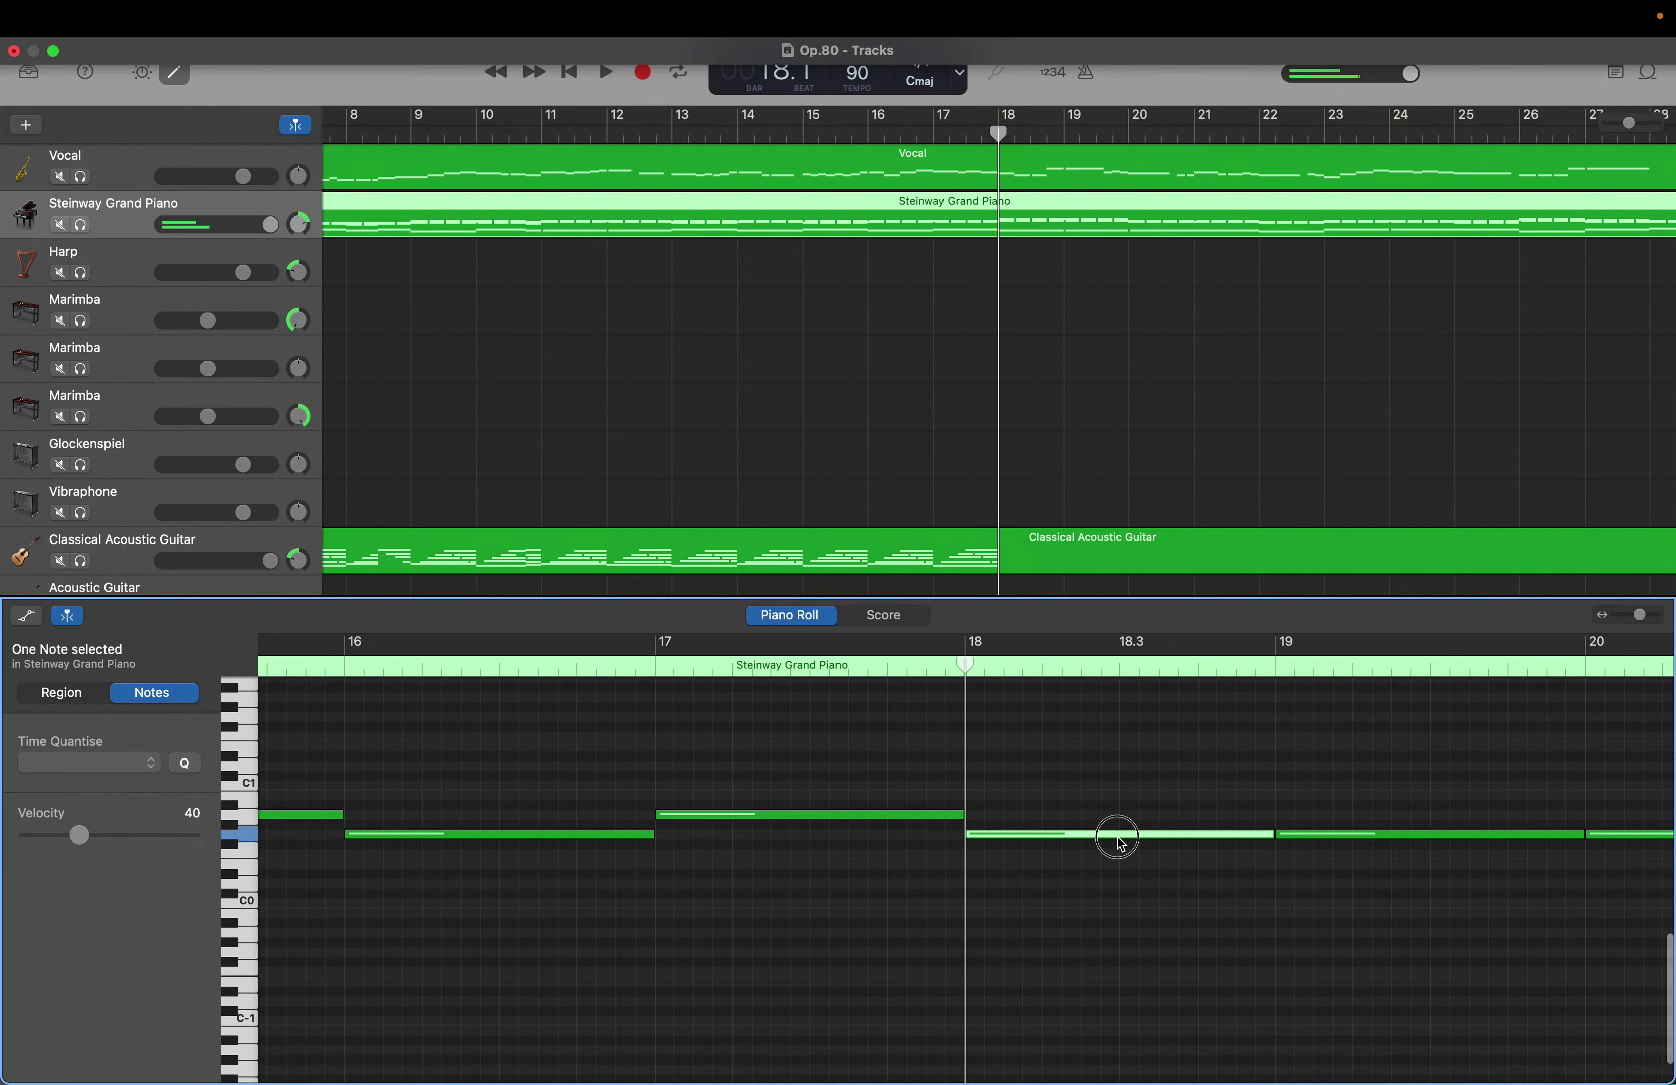
scroll(1119, 840, up, 10)
scroll(1121, 842, up, 2)
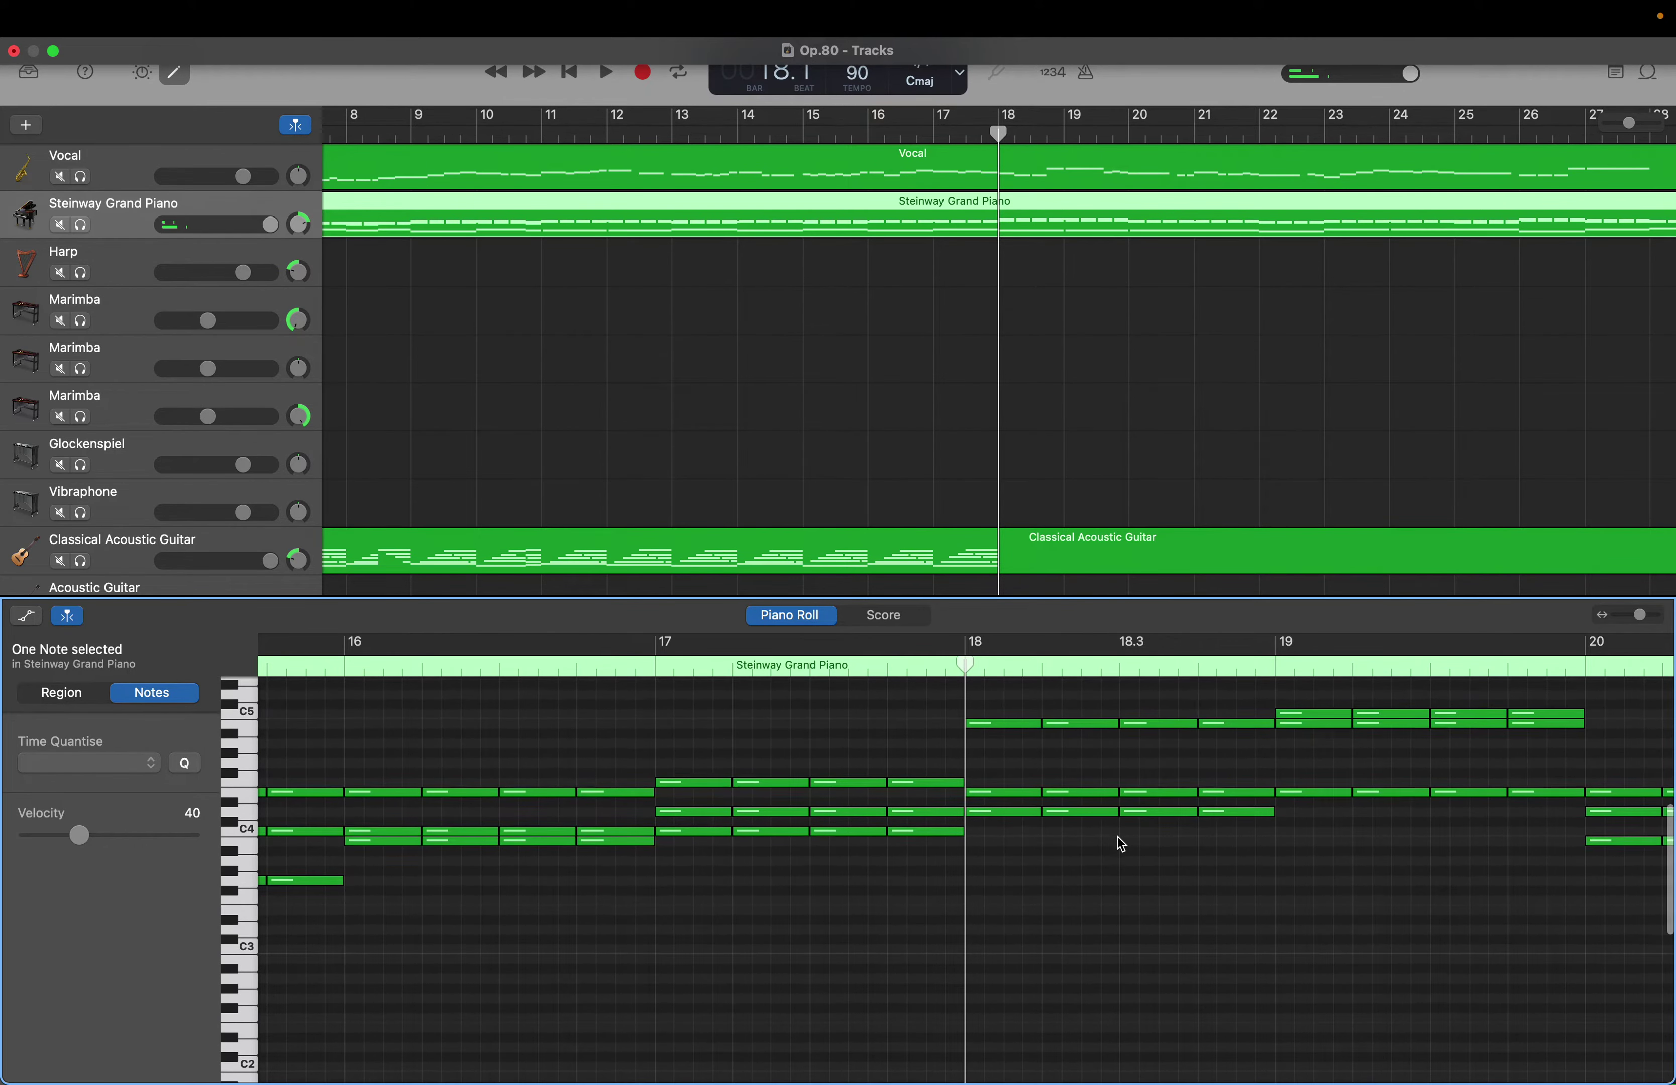
click(1090, 795)
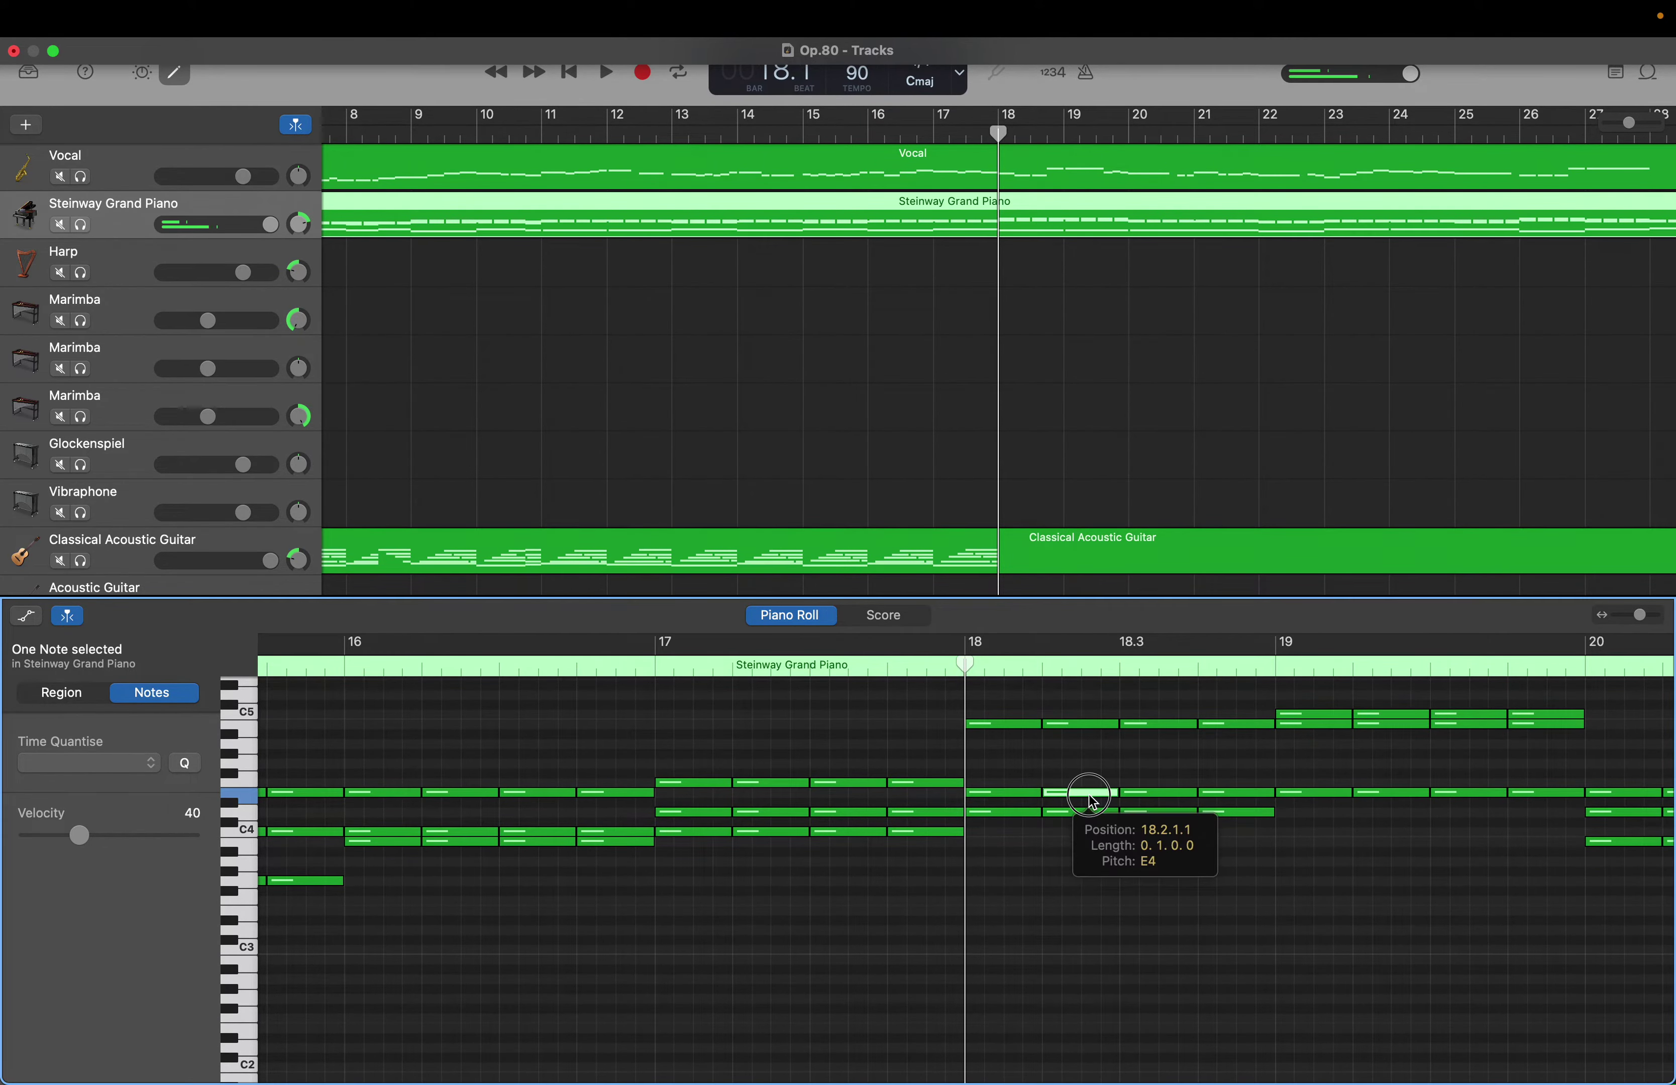
click(1088, 814)
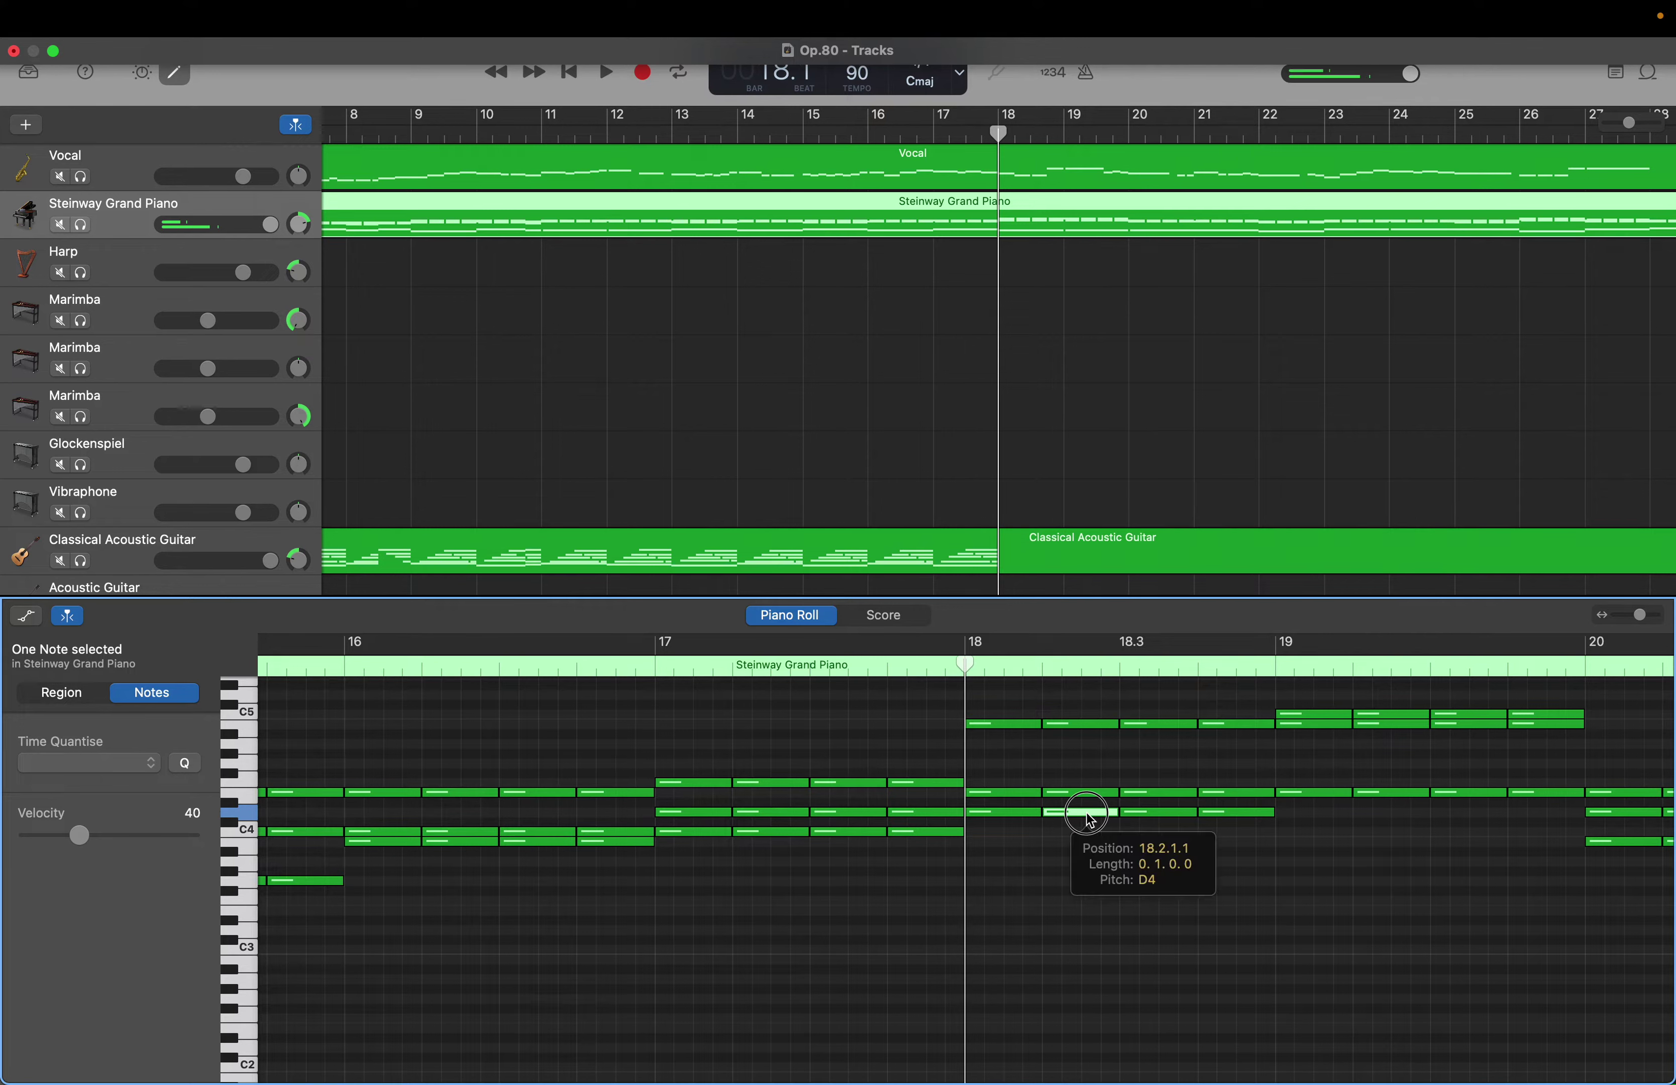
click(1092, 726)
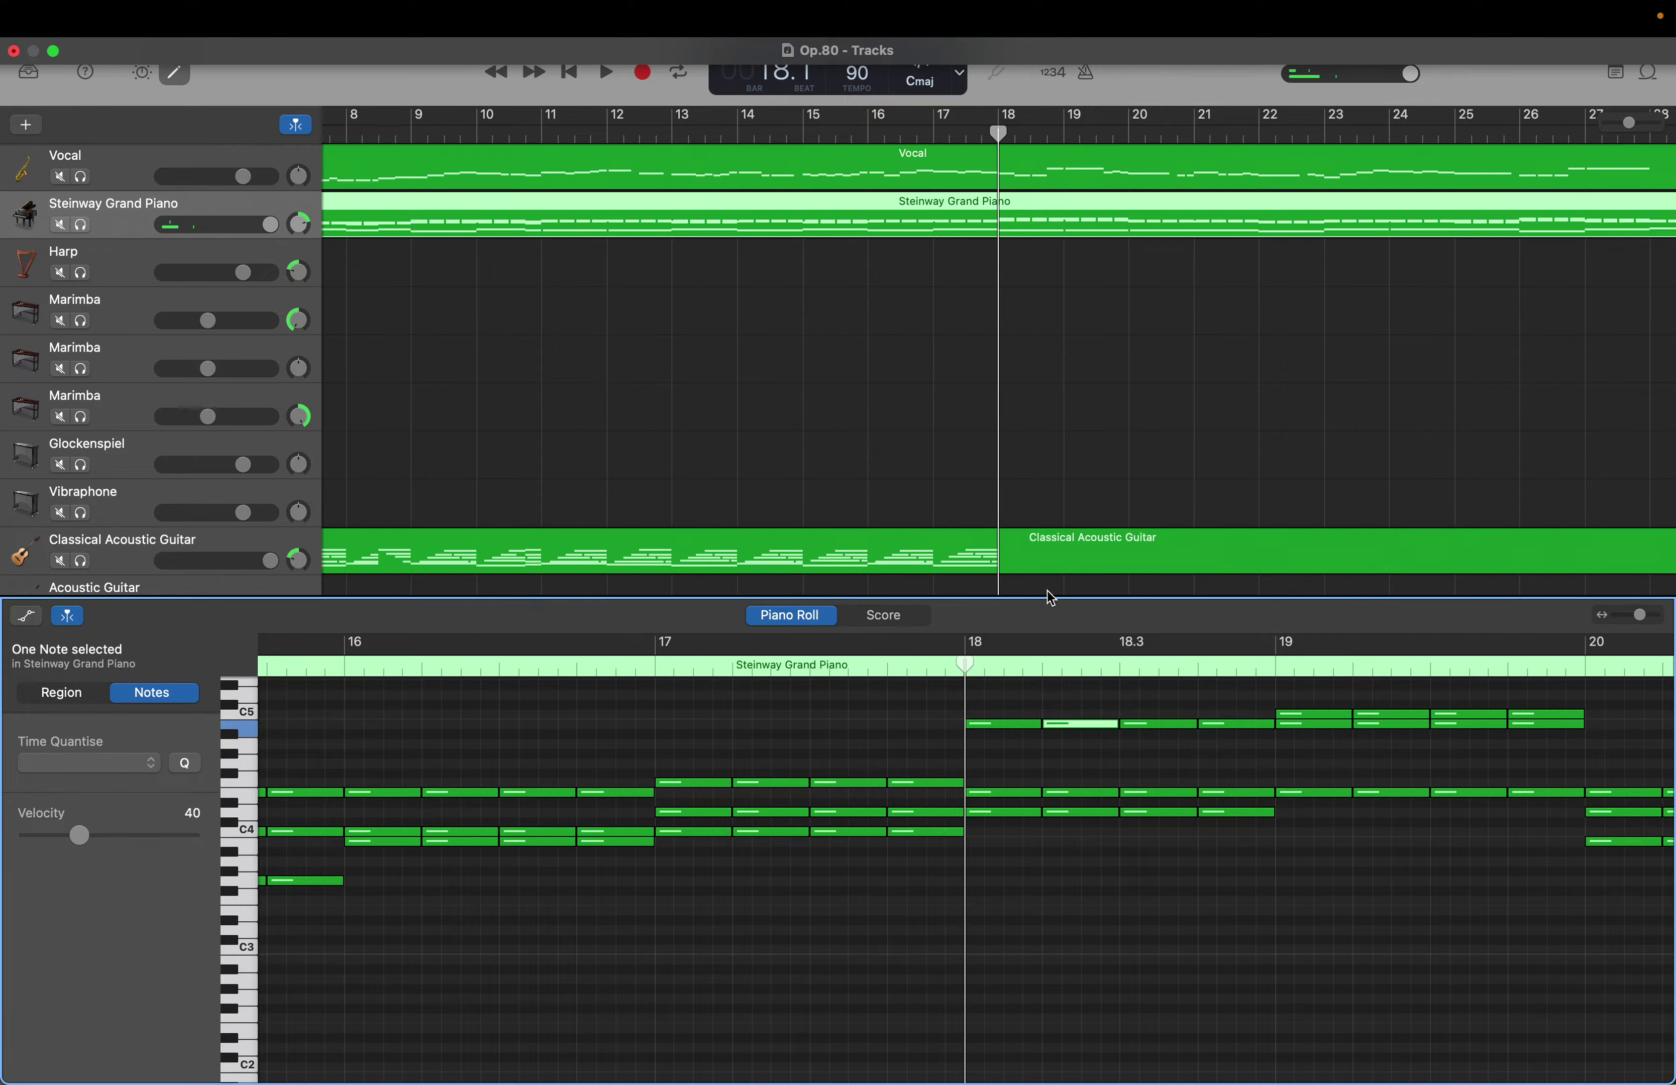
Review the Classical Acoustic Guitar picking patterns from bar 17 back to bar 8 for one that suits bar 18's piano chord
click(1028, 564)
scroll(992, 935, left, 5)
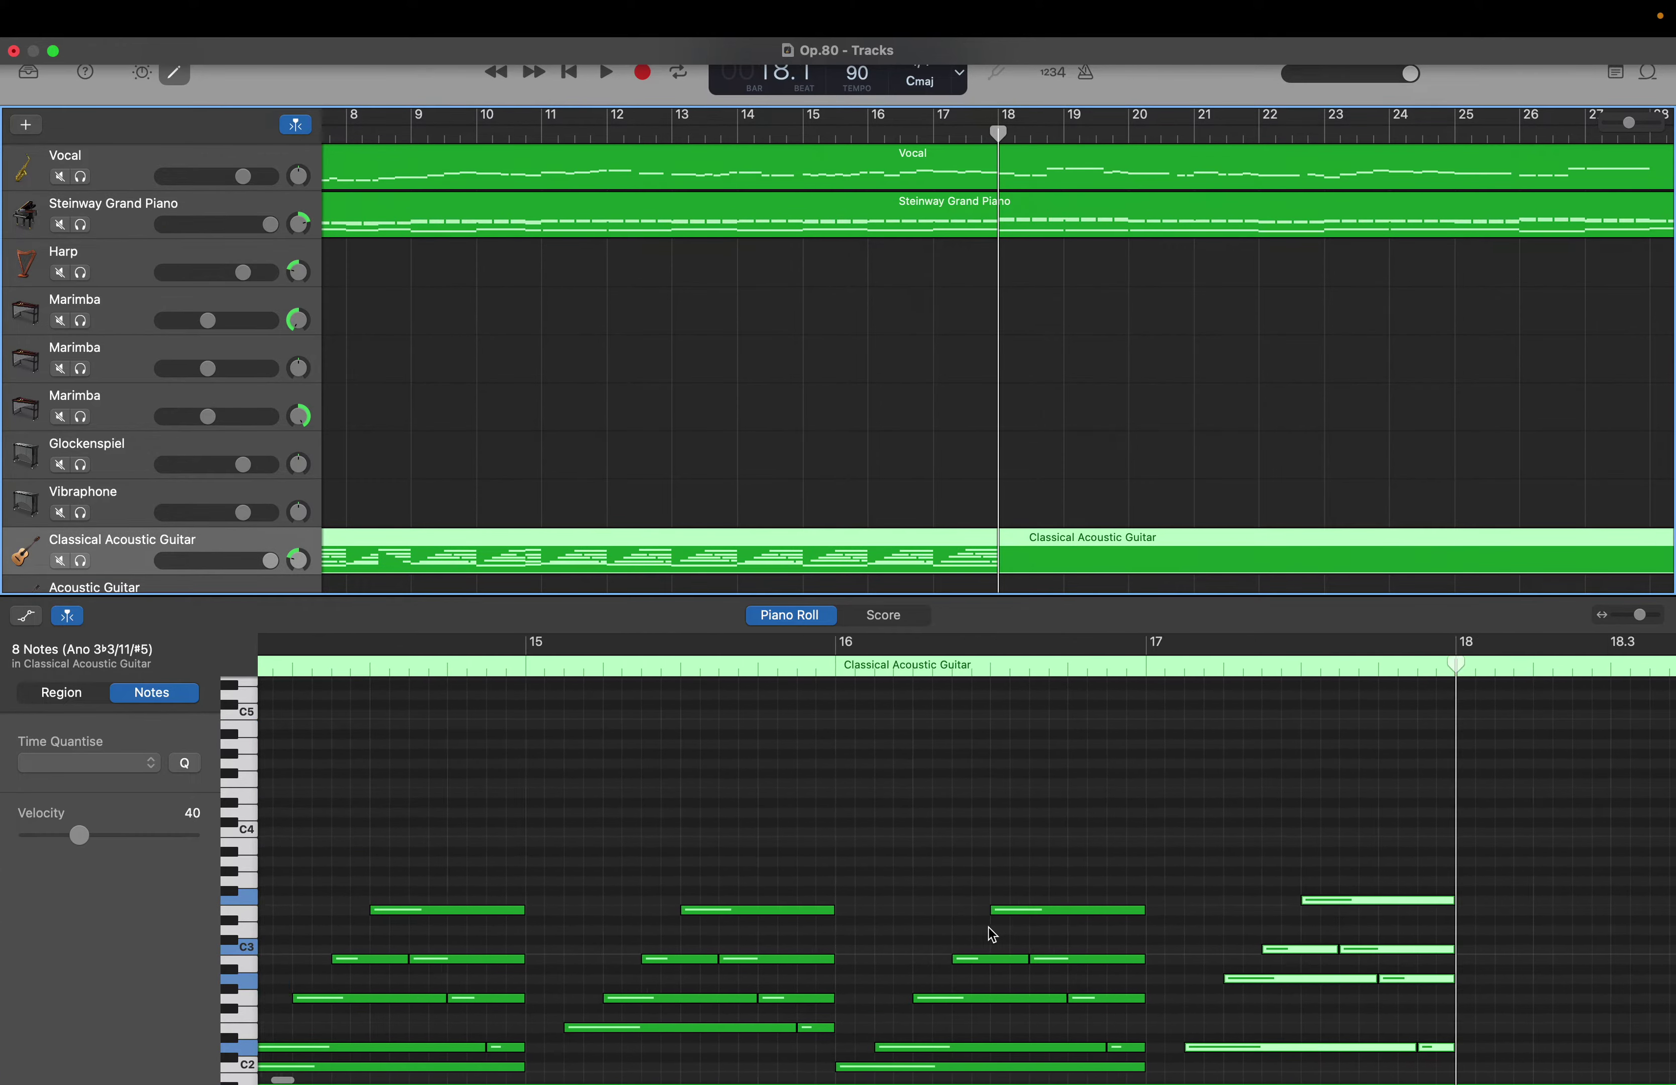
scroll(992, 935, down, 5)
scroll(992, 935, left, 10)
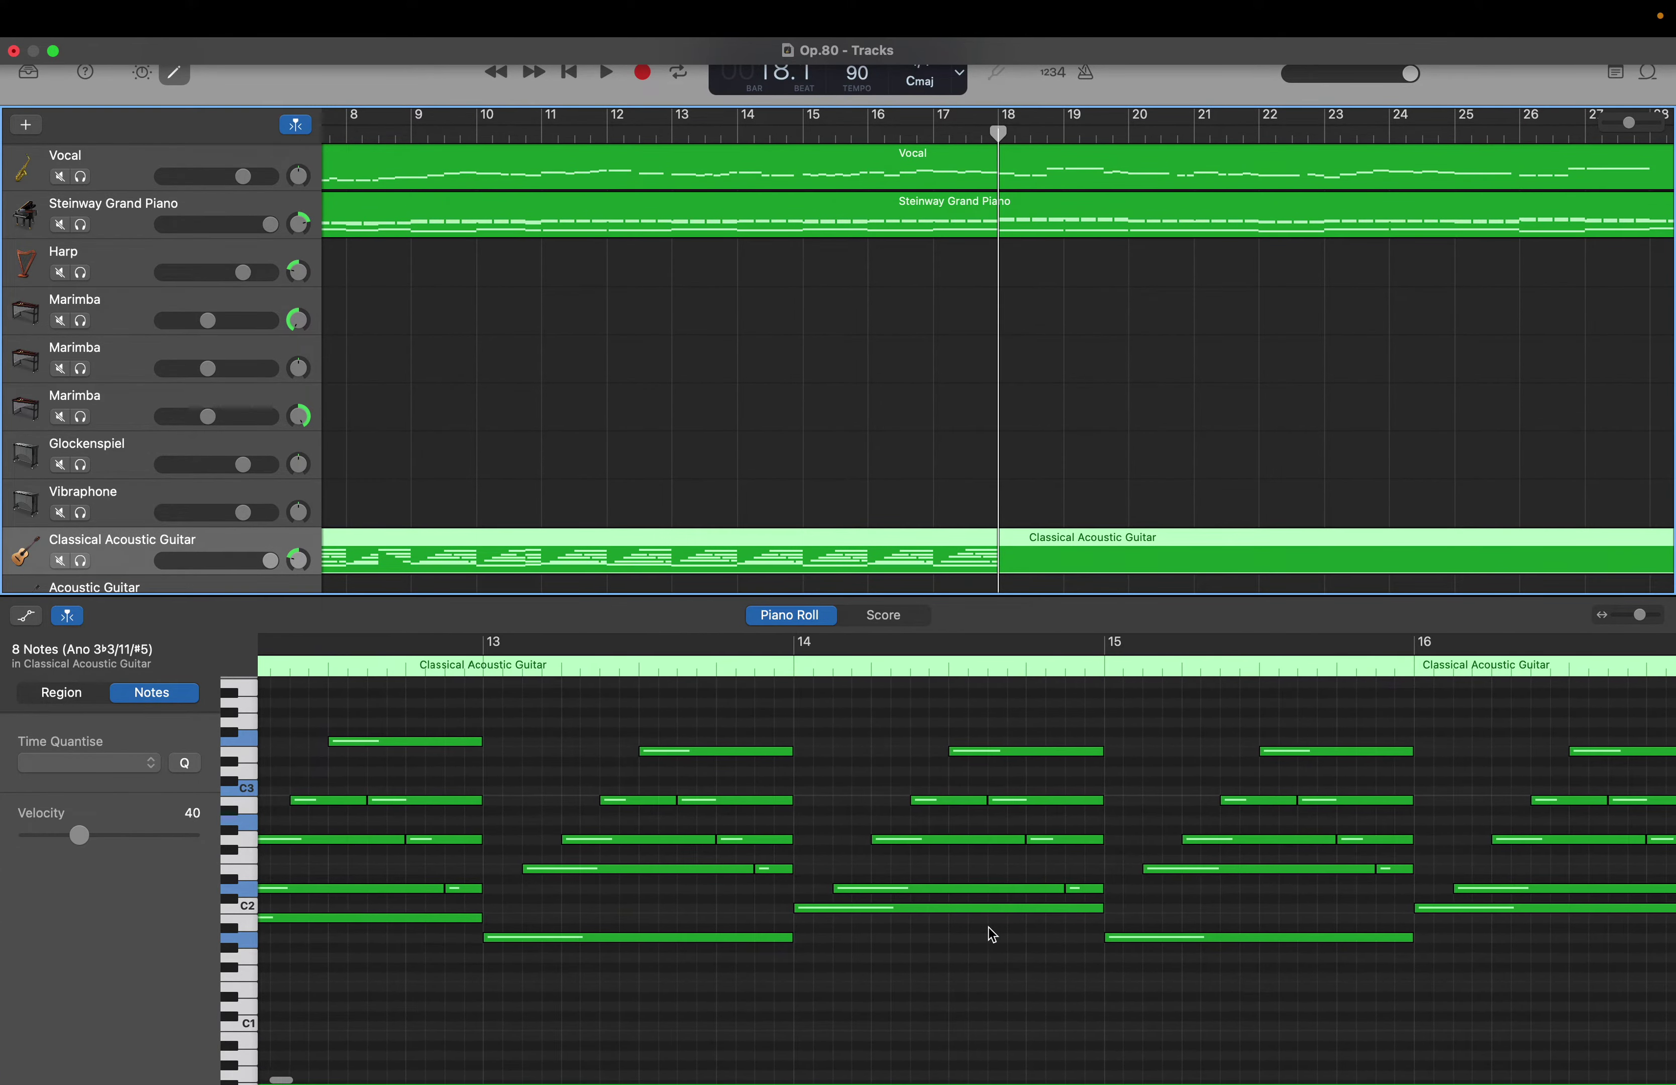
scroll(993, 935, left, 4)
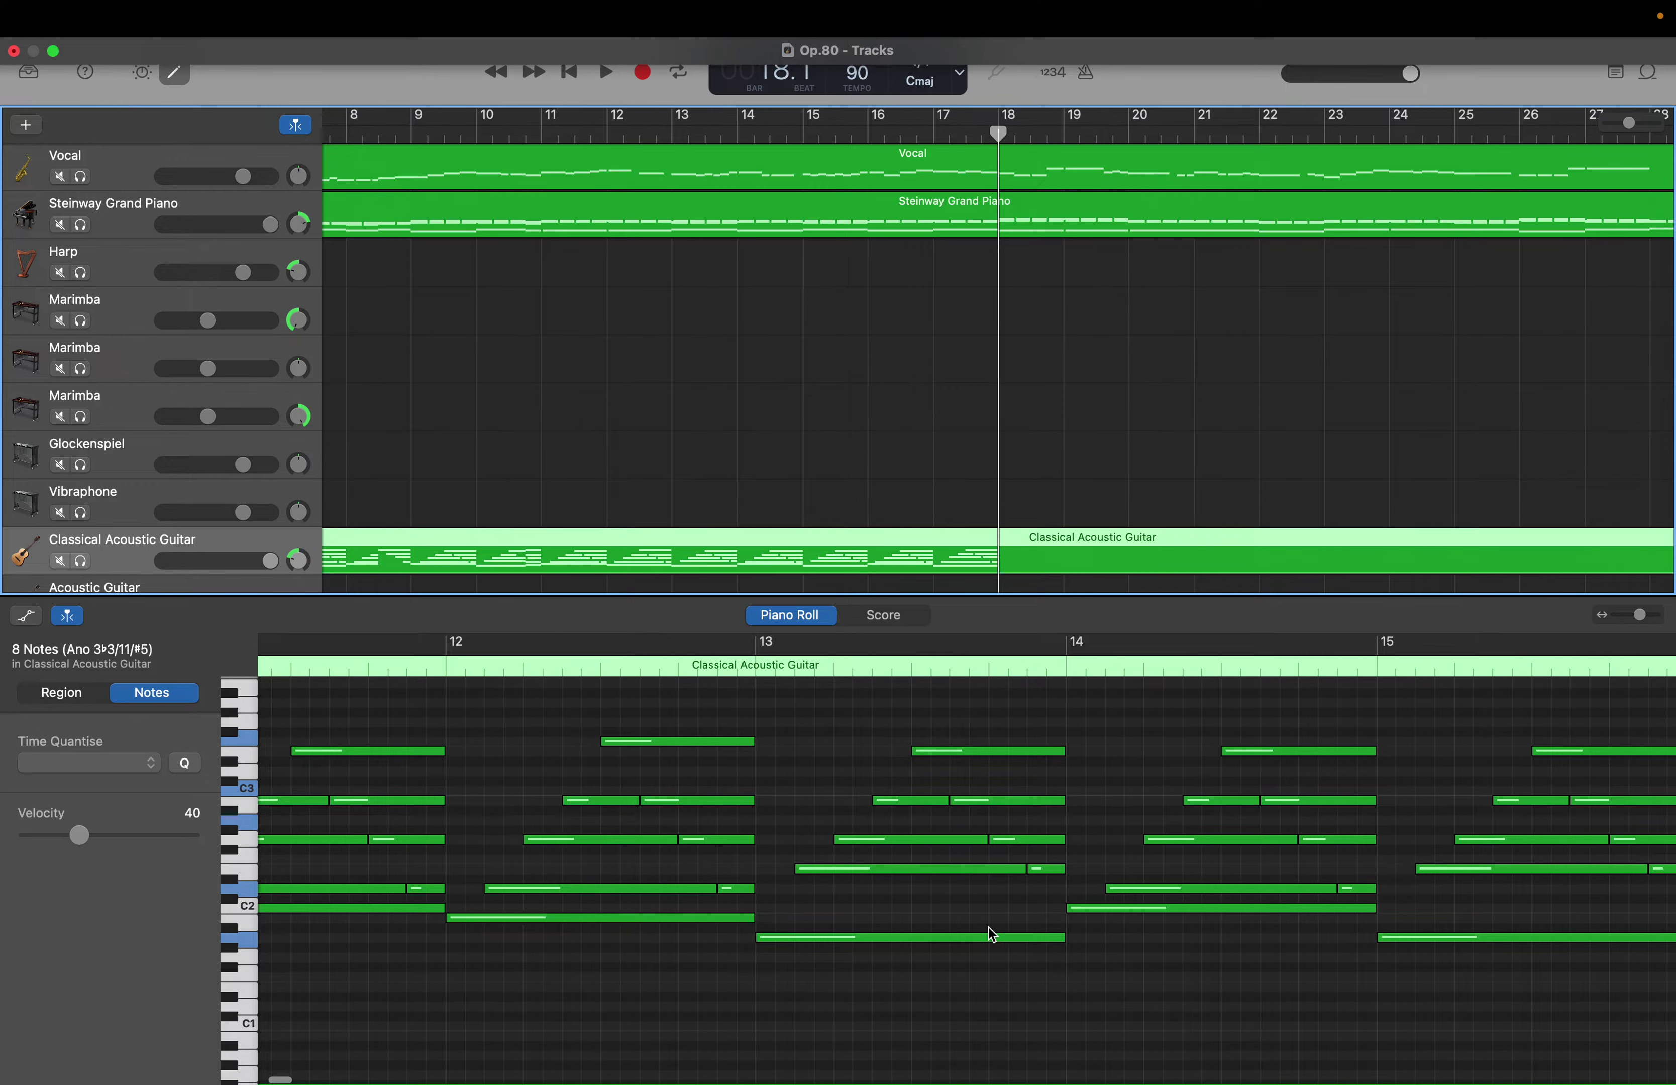
scroll(992, 935, left, 8)
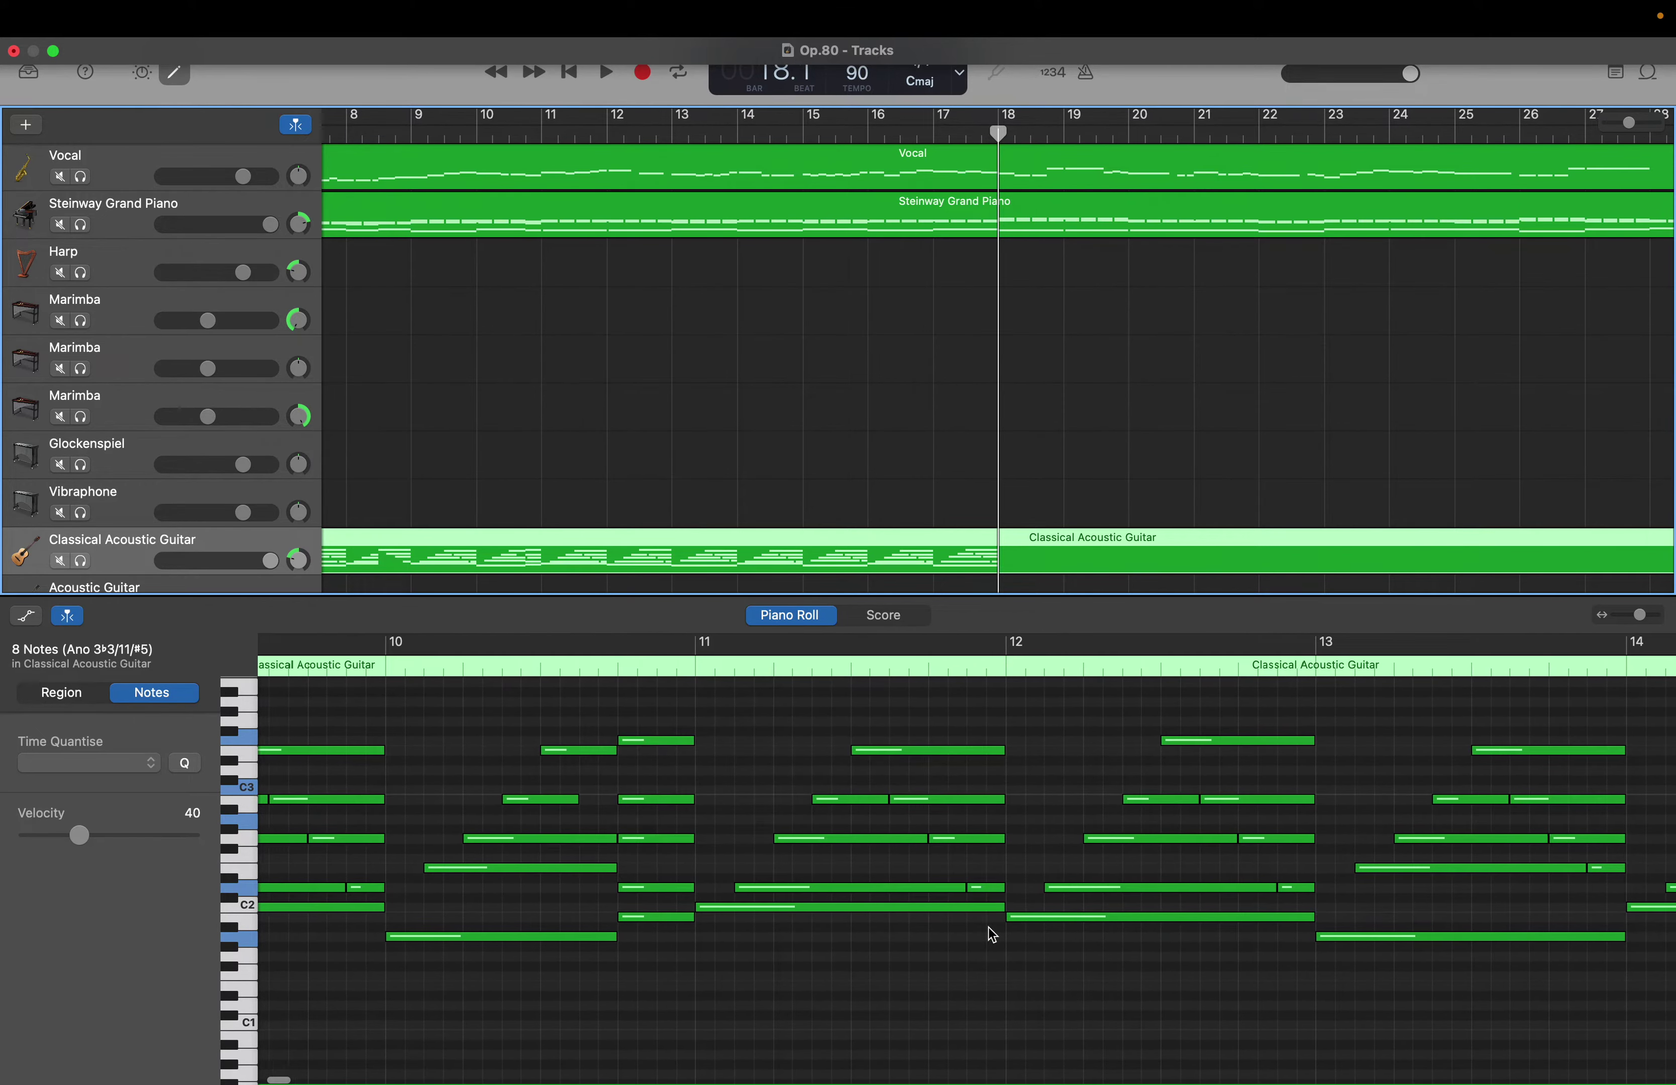
scroll(992, 935, left, 4)
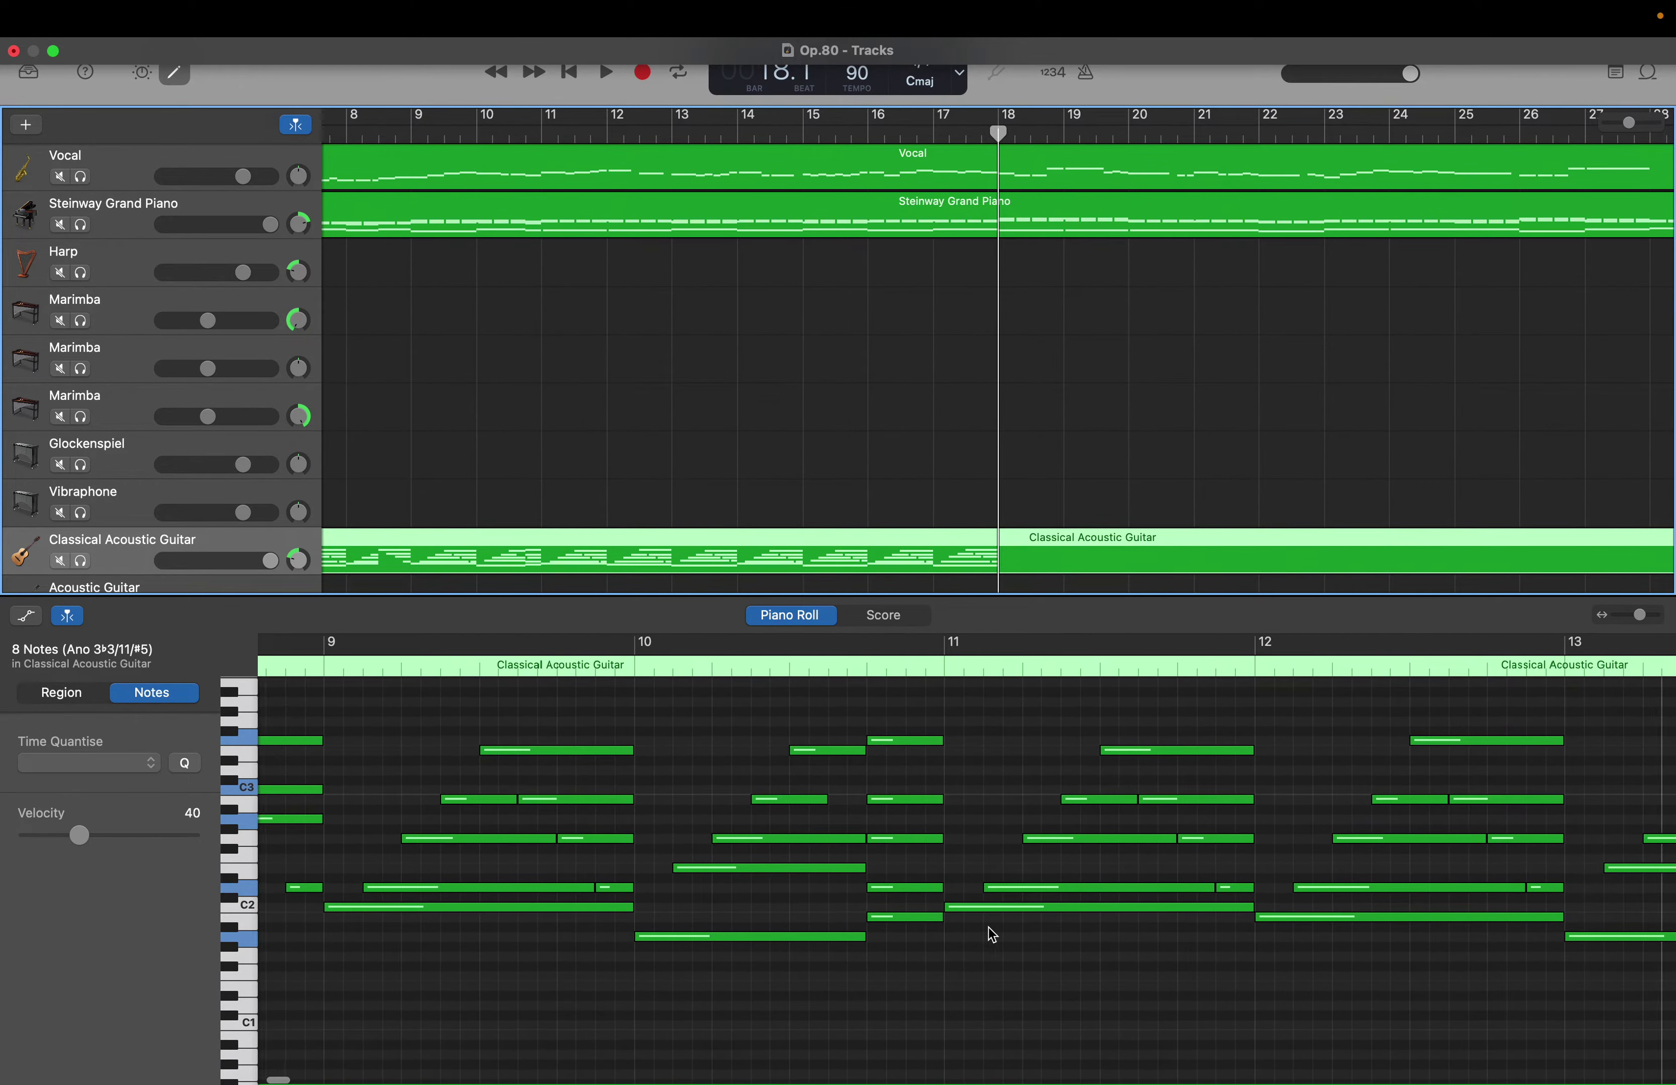
scroll(992, 935, left, 1)
scroll(993, 935, up, 1)
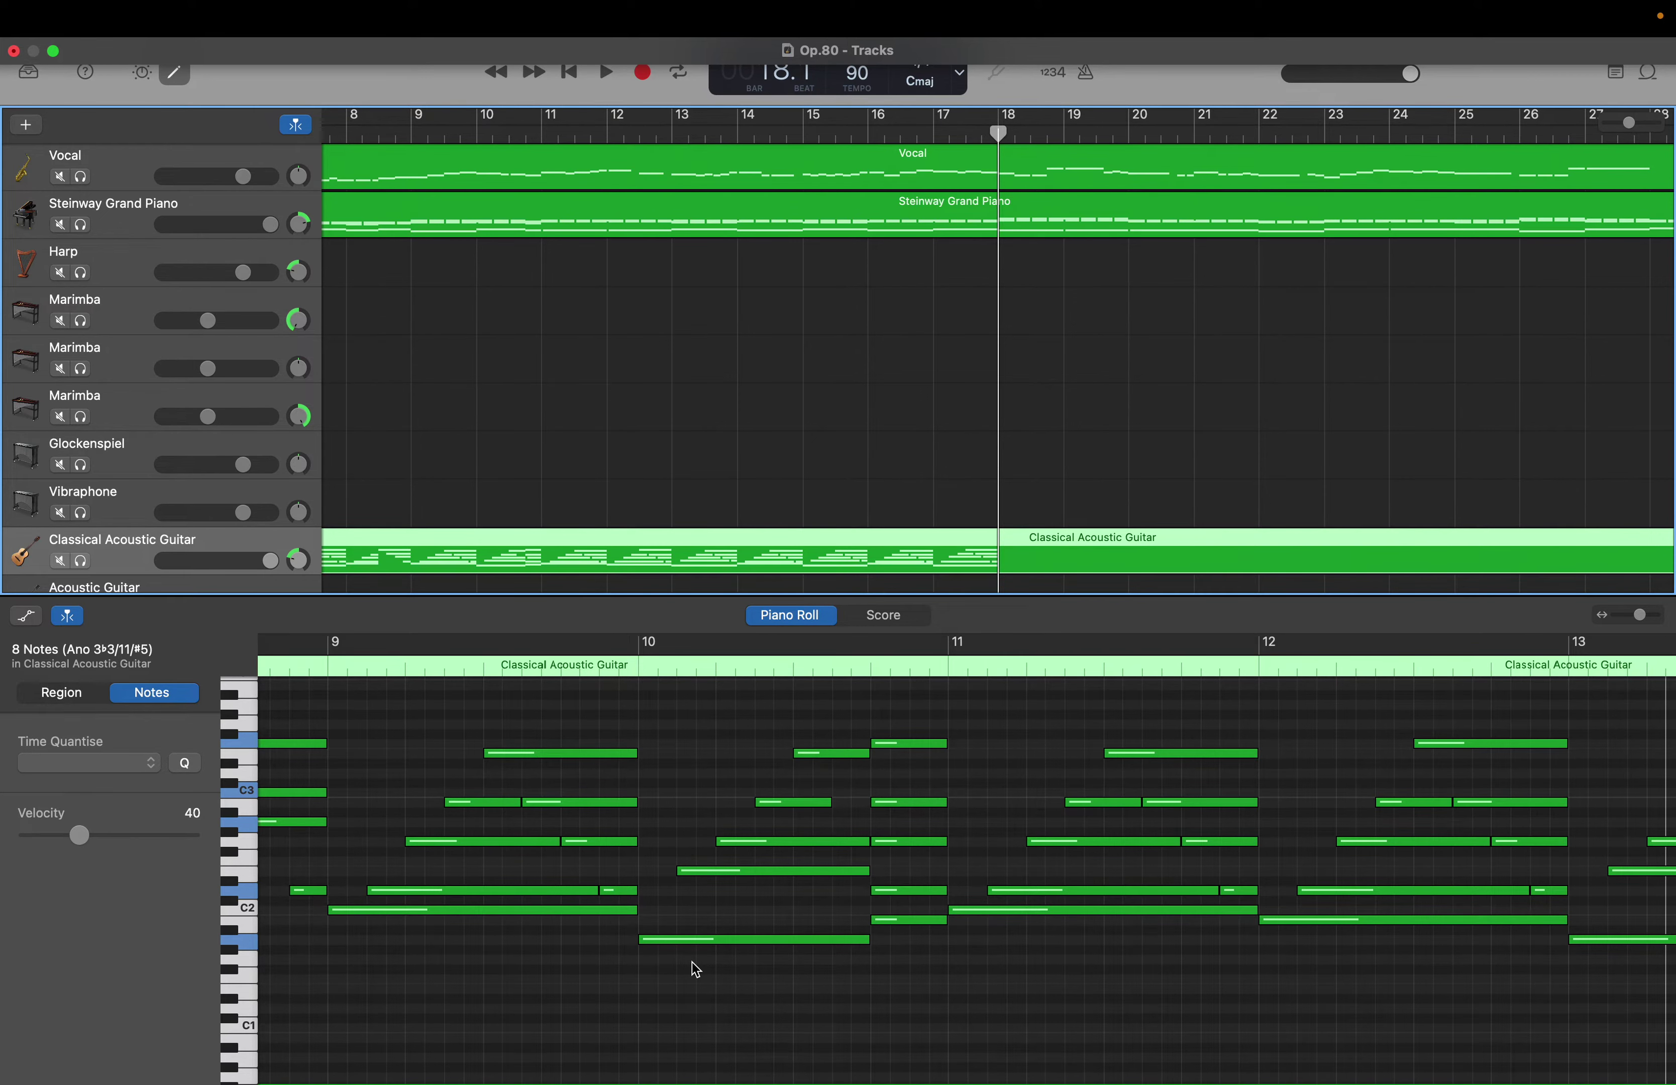
scroll(691, 961, left, 3)
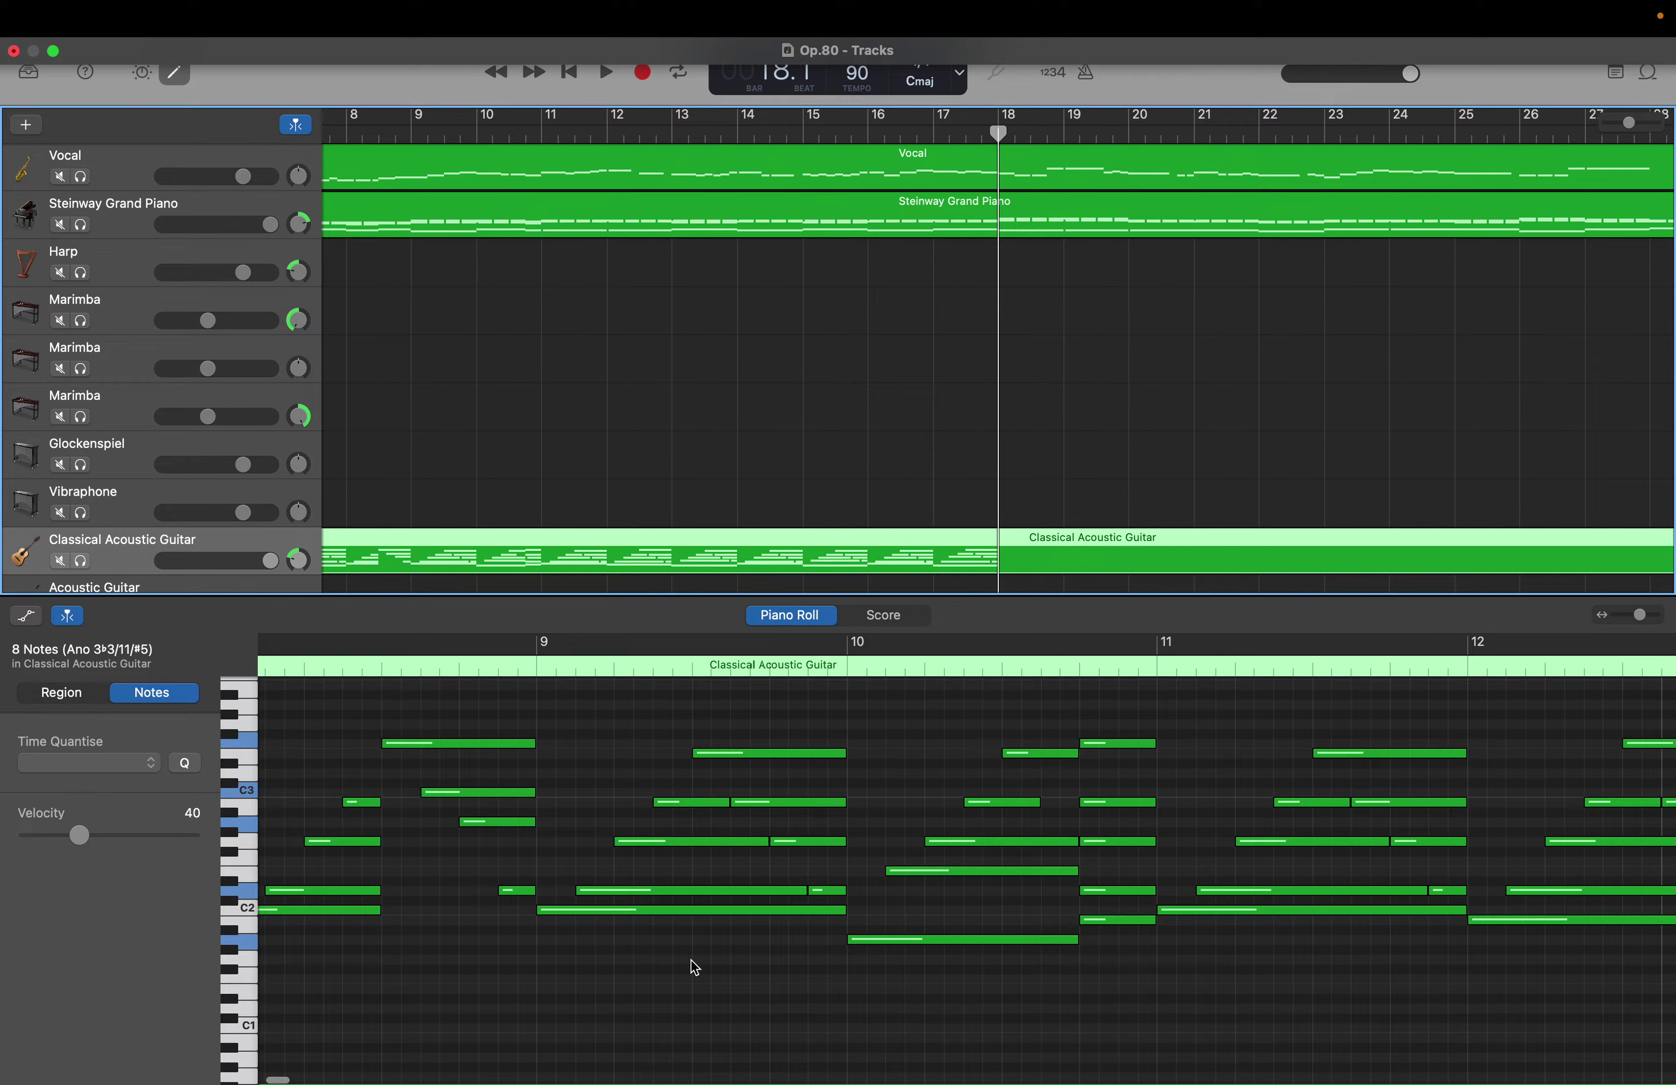
Compare the Classical Acoustic Guitar patterns around bars 6 to 11, auditioning the bass notes at bars 9, 10 and 11
click(645, 912)
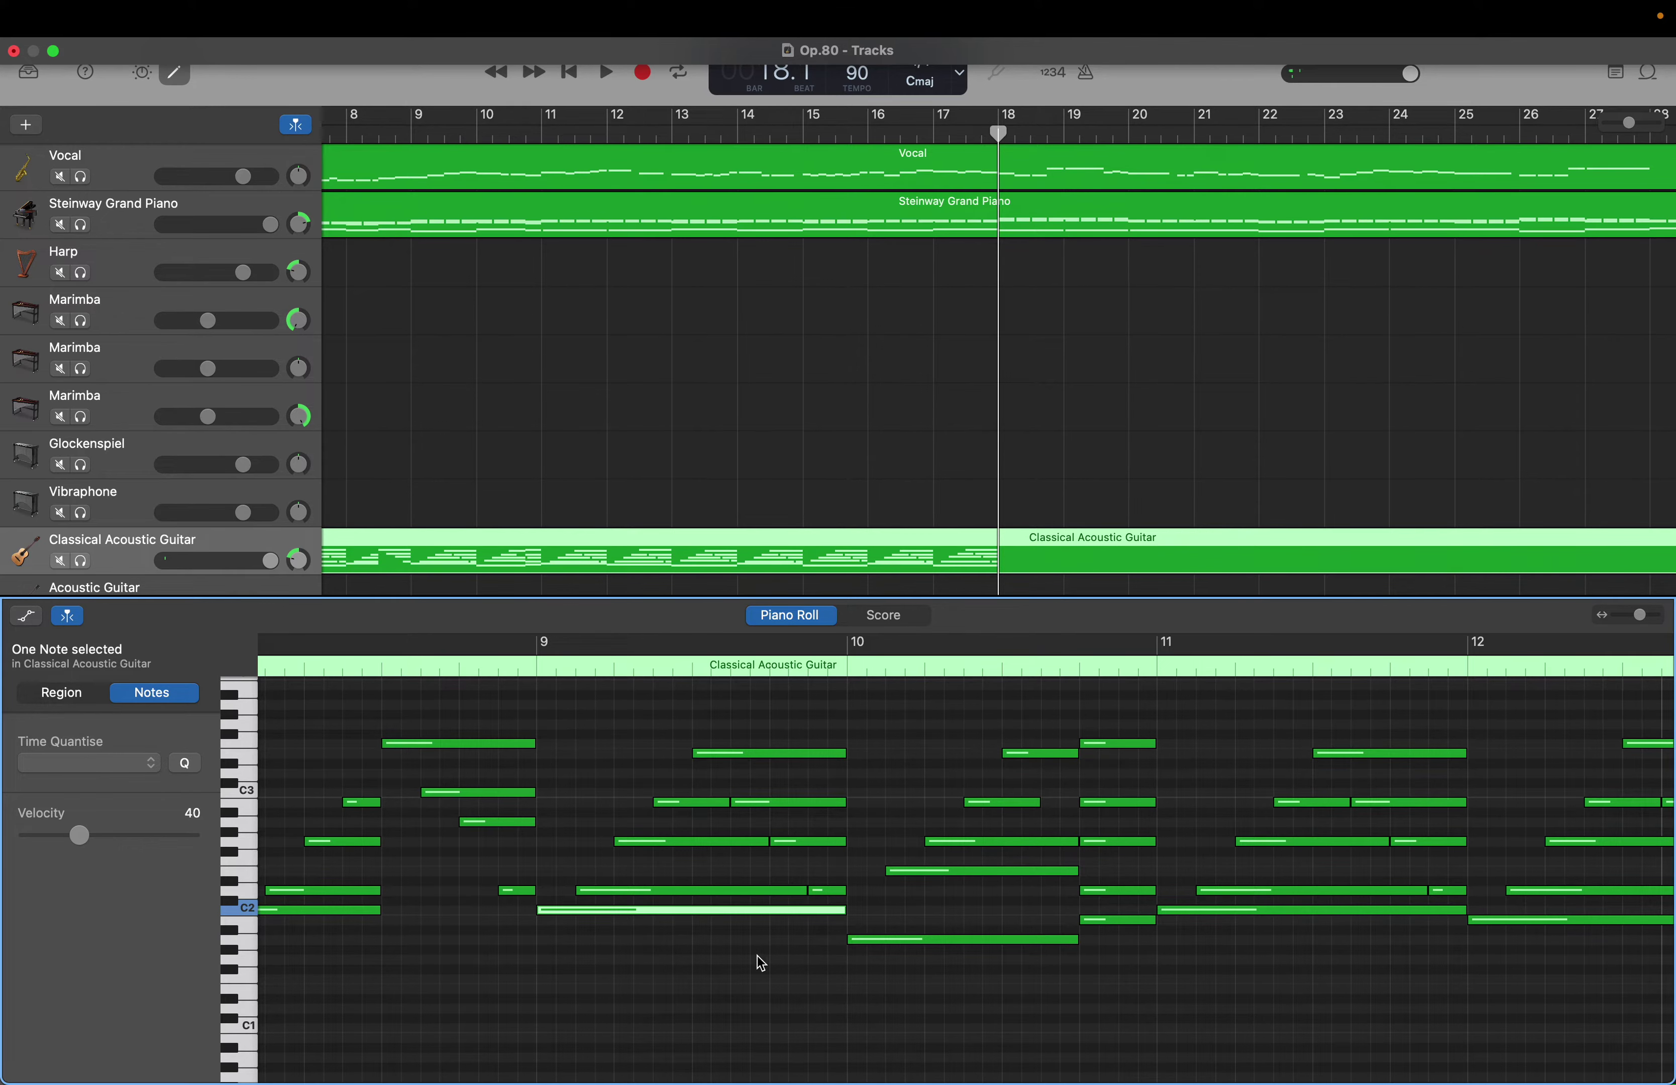
scroll(677, 951, left, 1)
scroll(679, 958, left, 10)
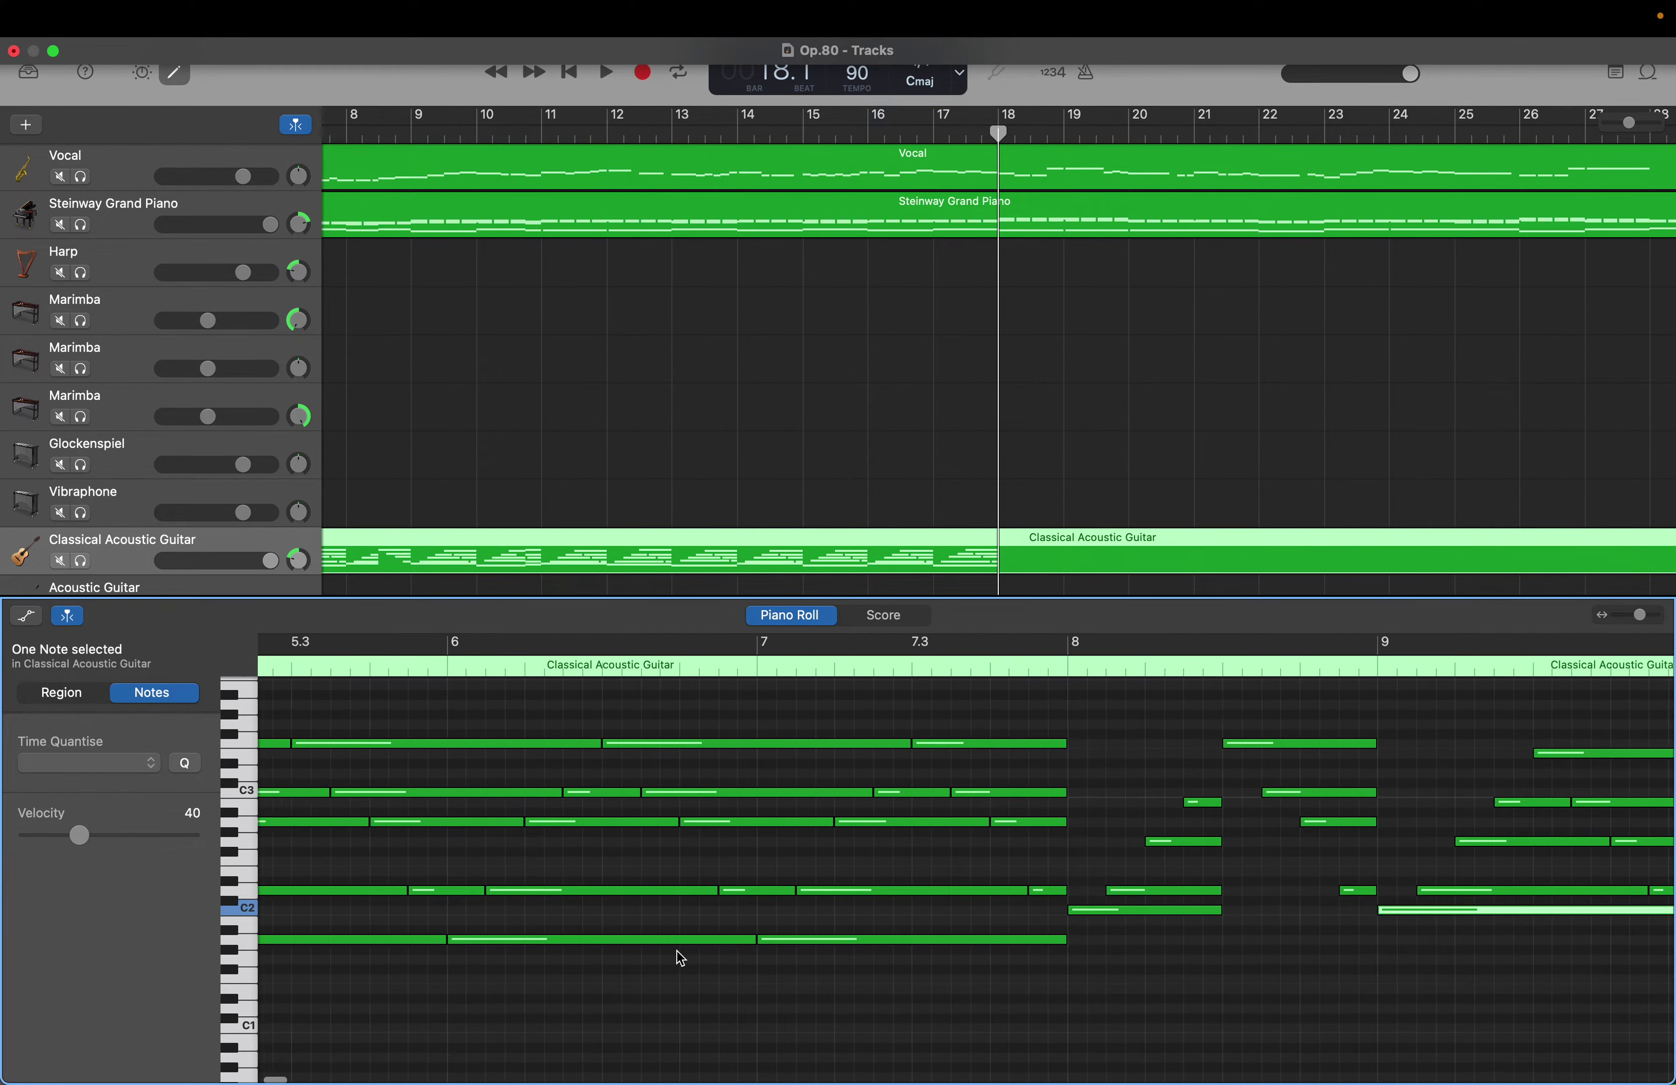
scroll(679, 955, right, 10)
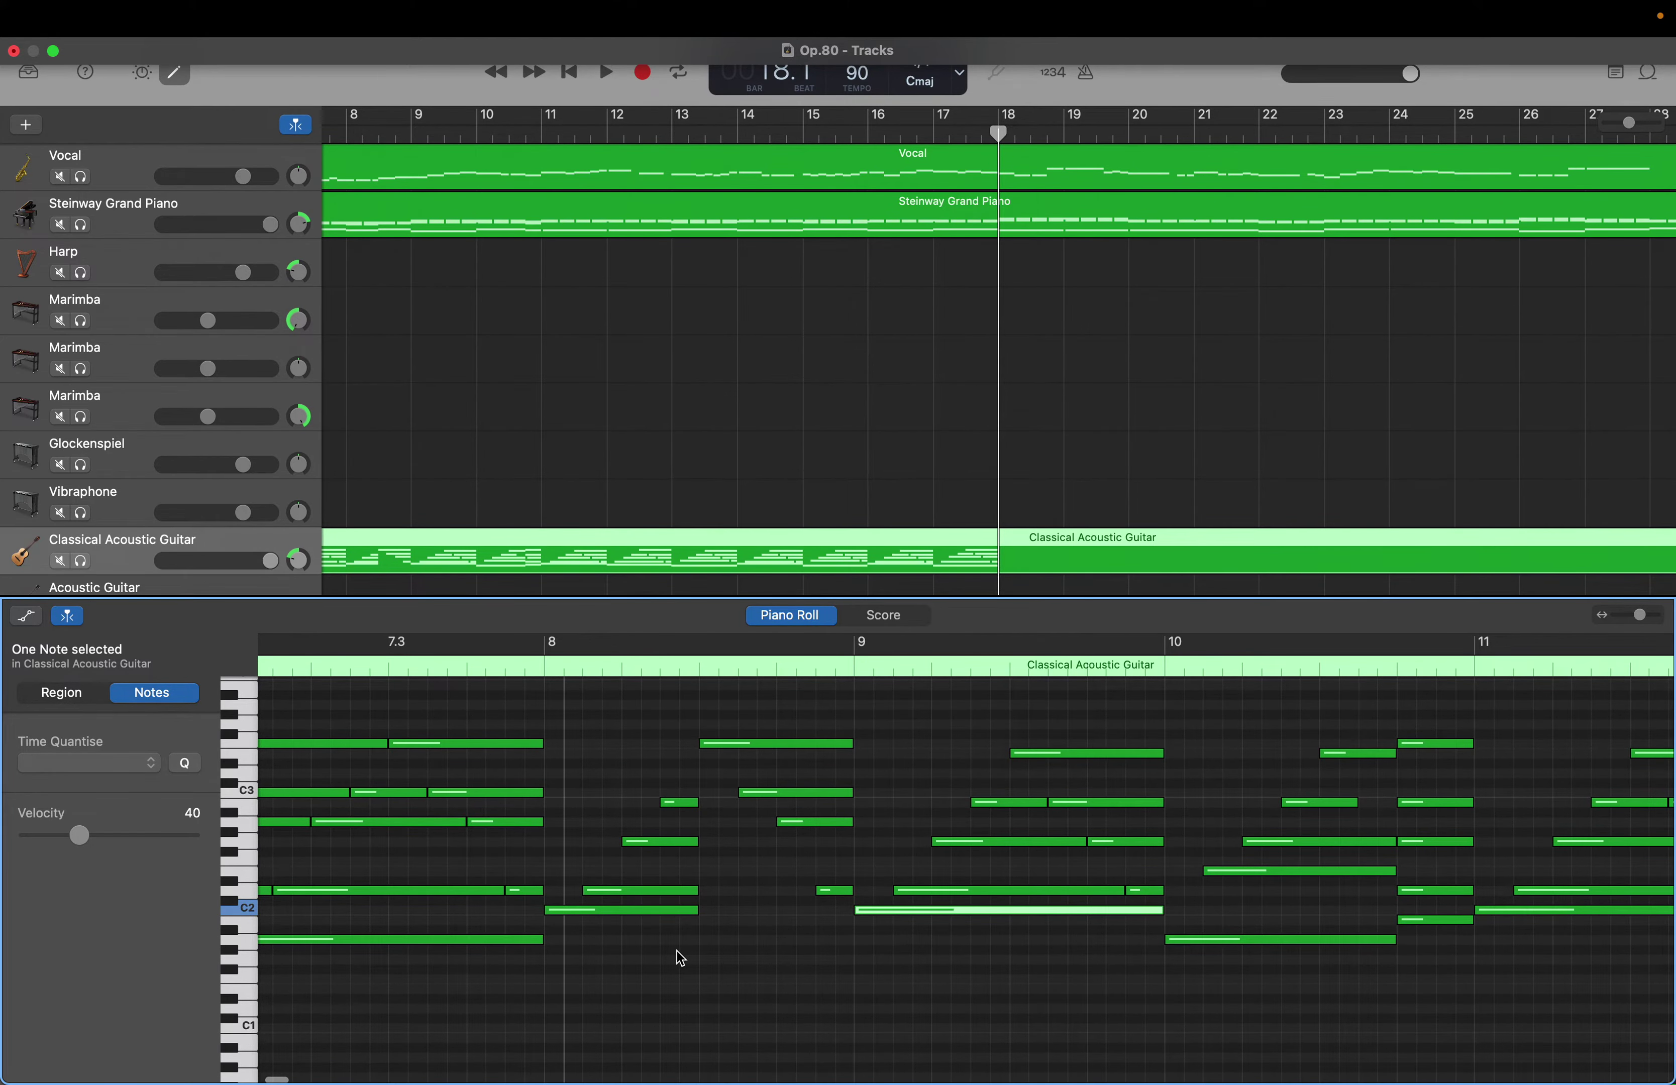
scroll(677, 950, right, 3)
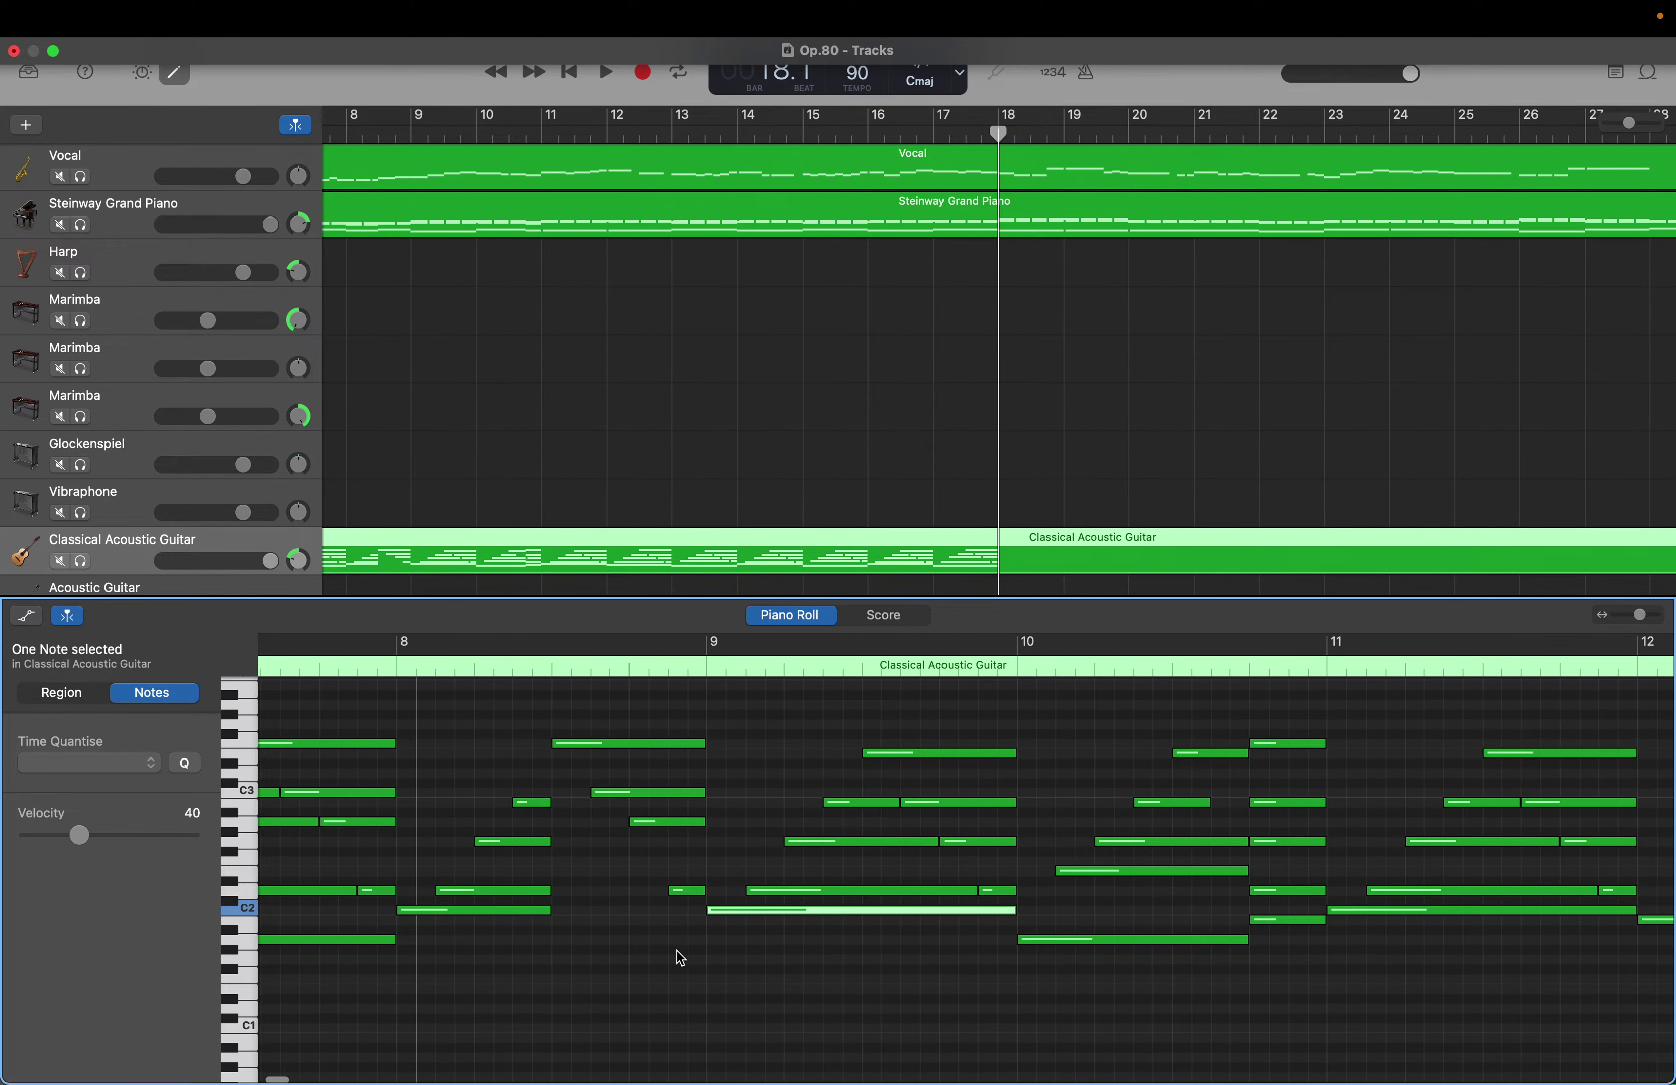
scroll(681, 959, right, 1)
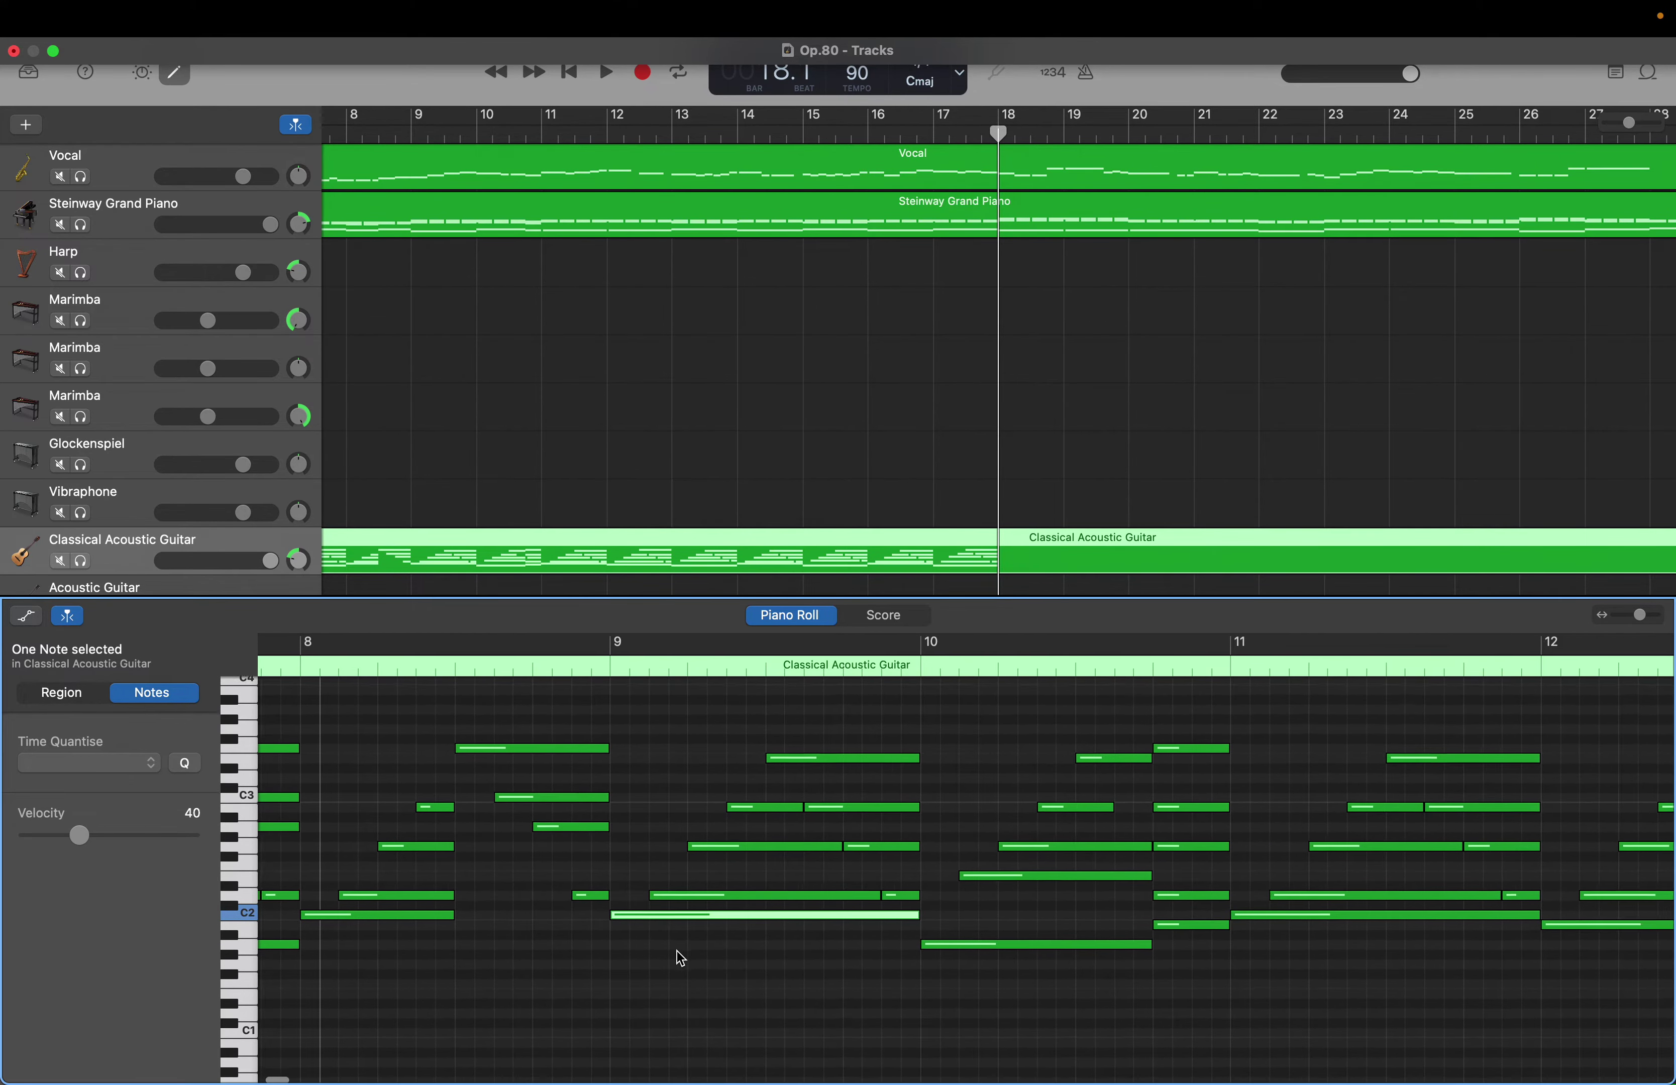
click(985, 945)
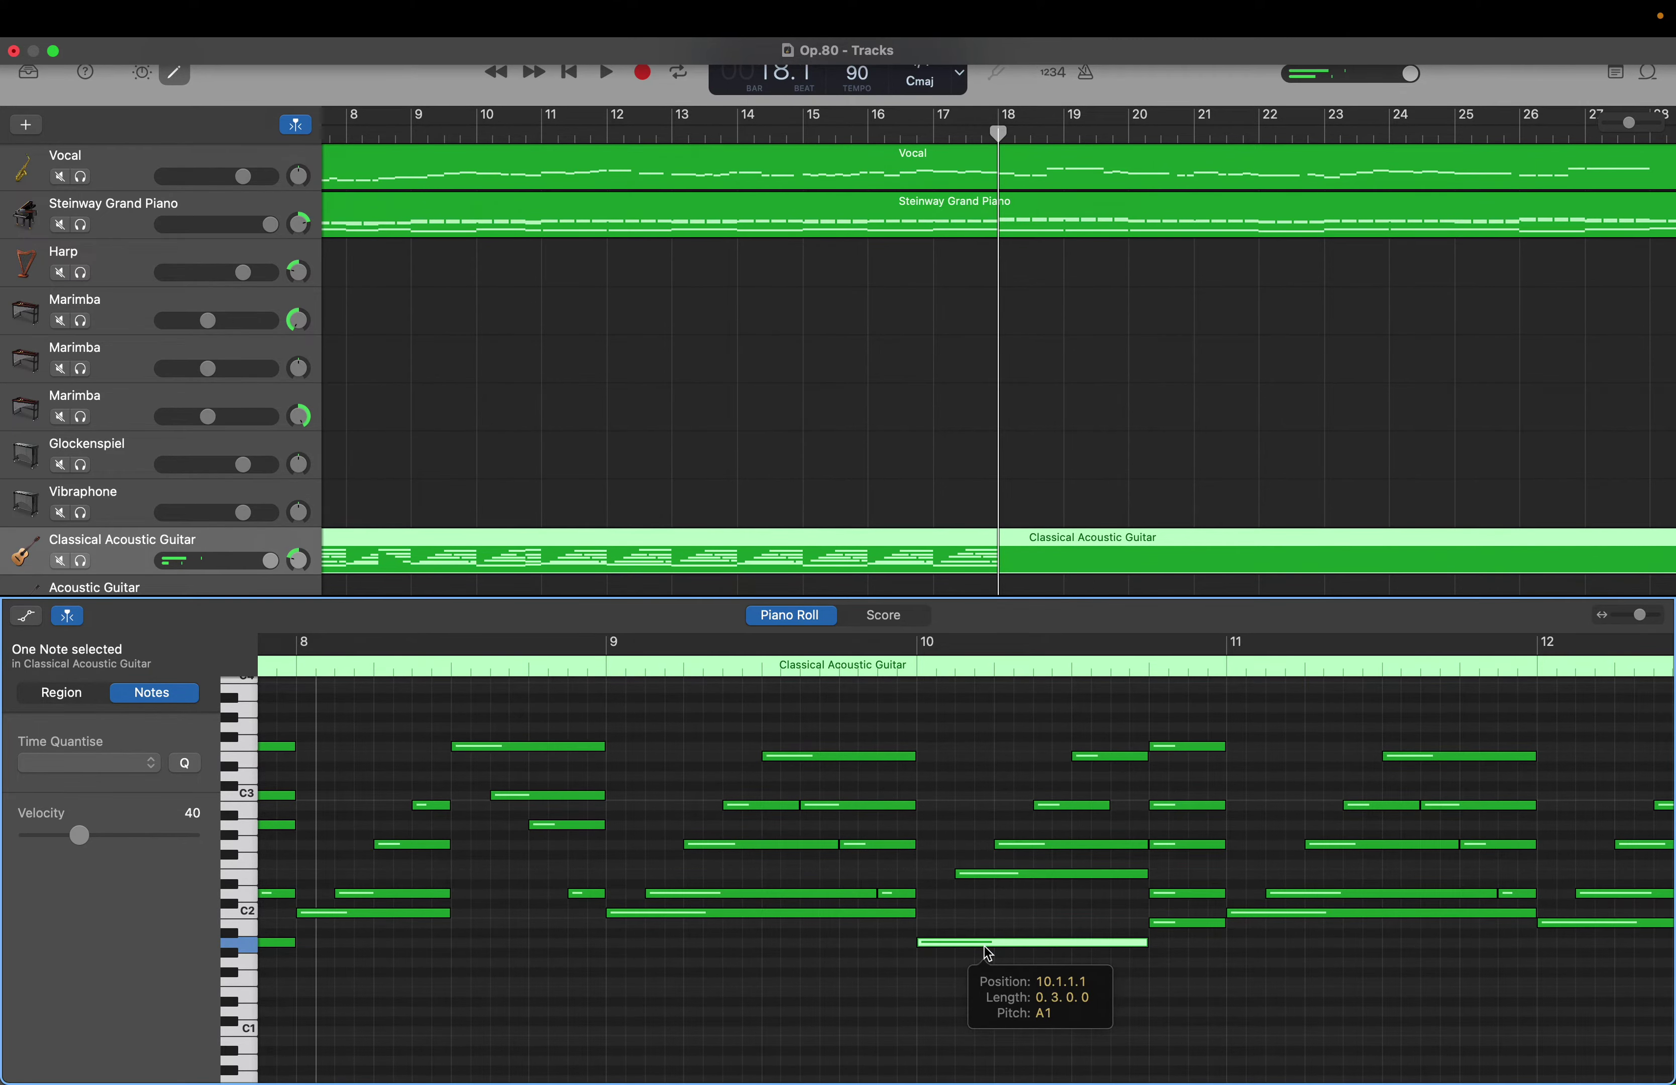
click(1258, 919)
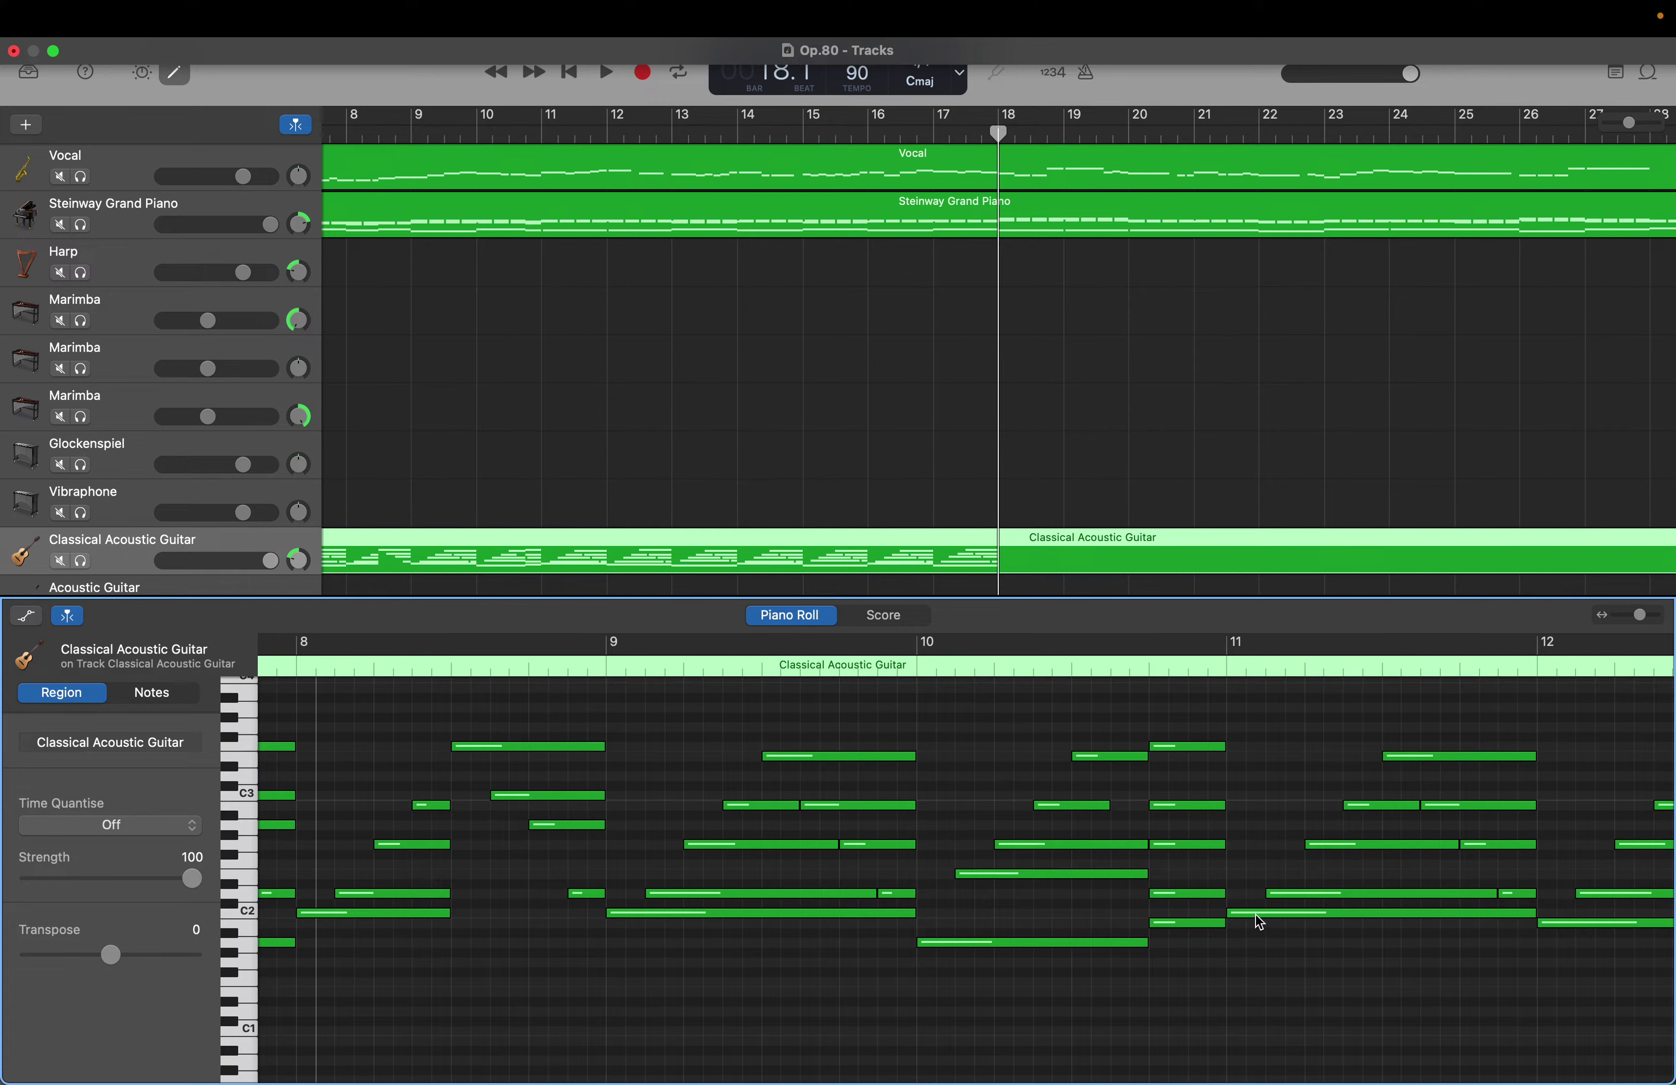
click(1254, 915)
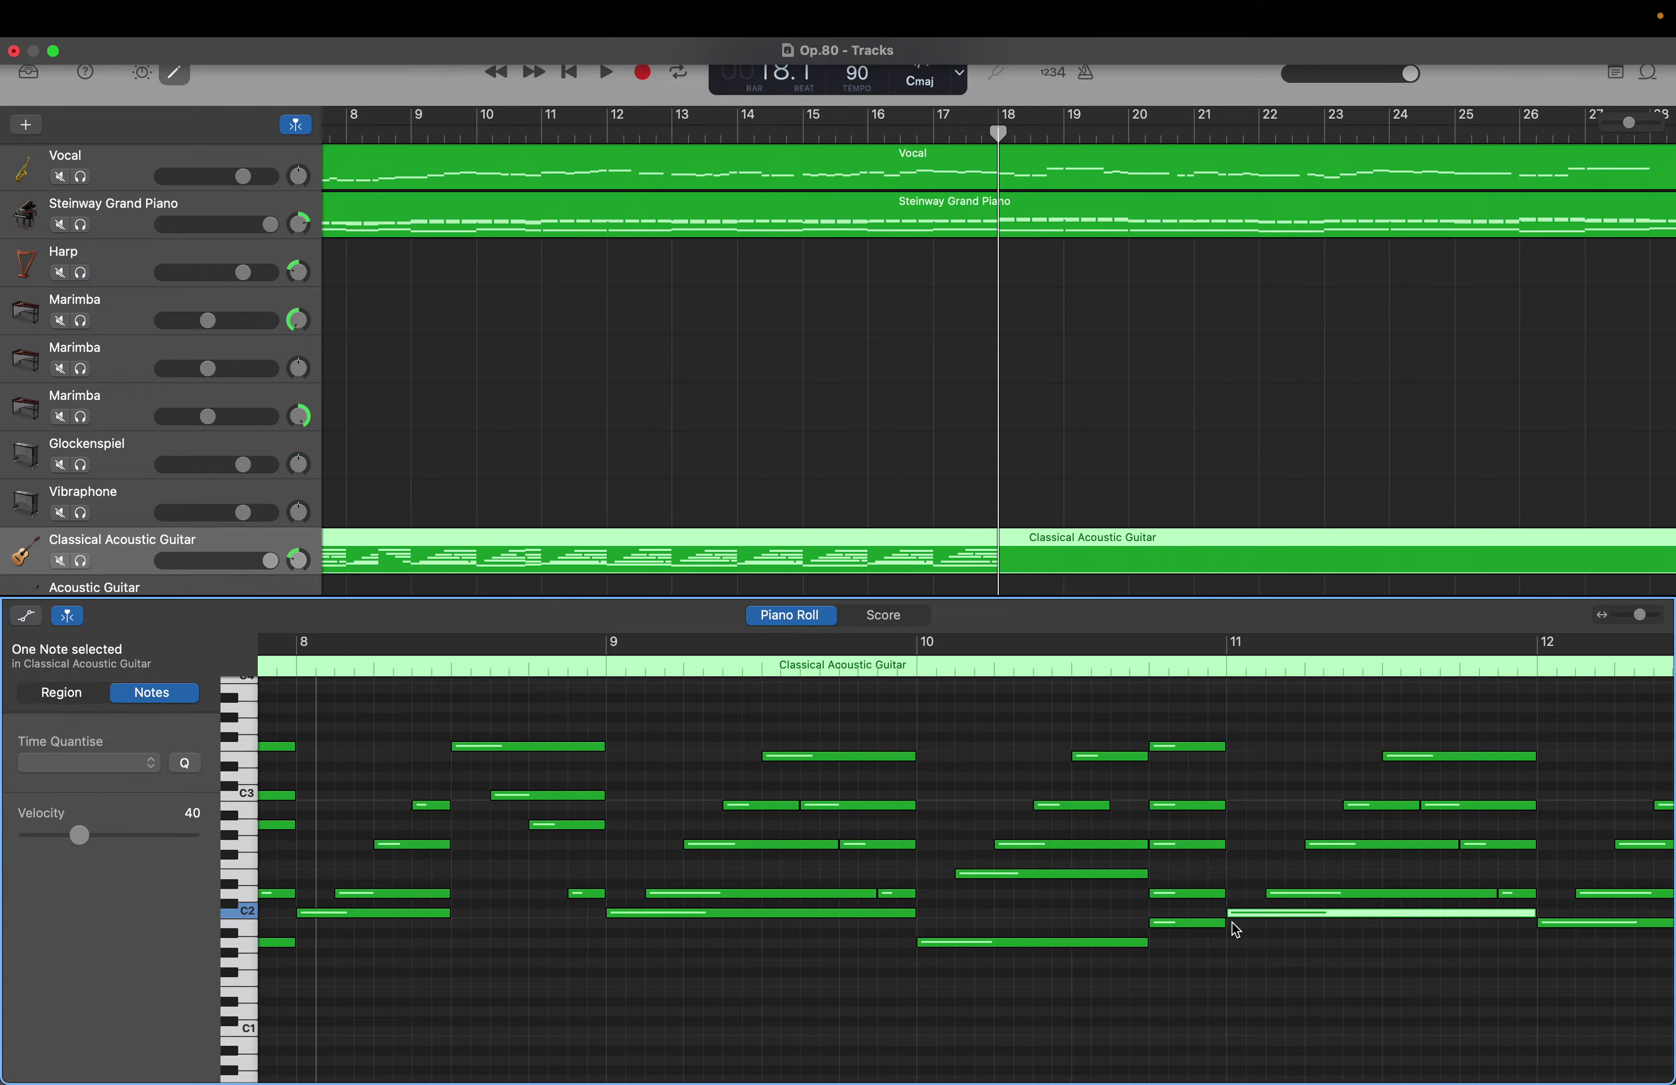
Examine the Classical Acoustic Guitar pattern at bar 14, auditioning its bass note and each of the upper tones
scroll(1252, 932, right, 10)
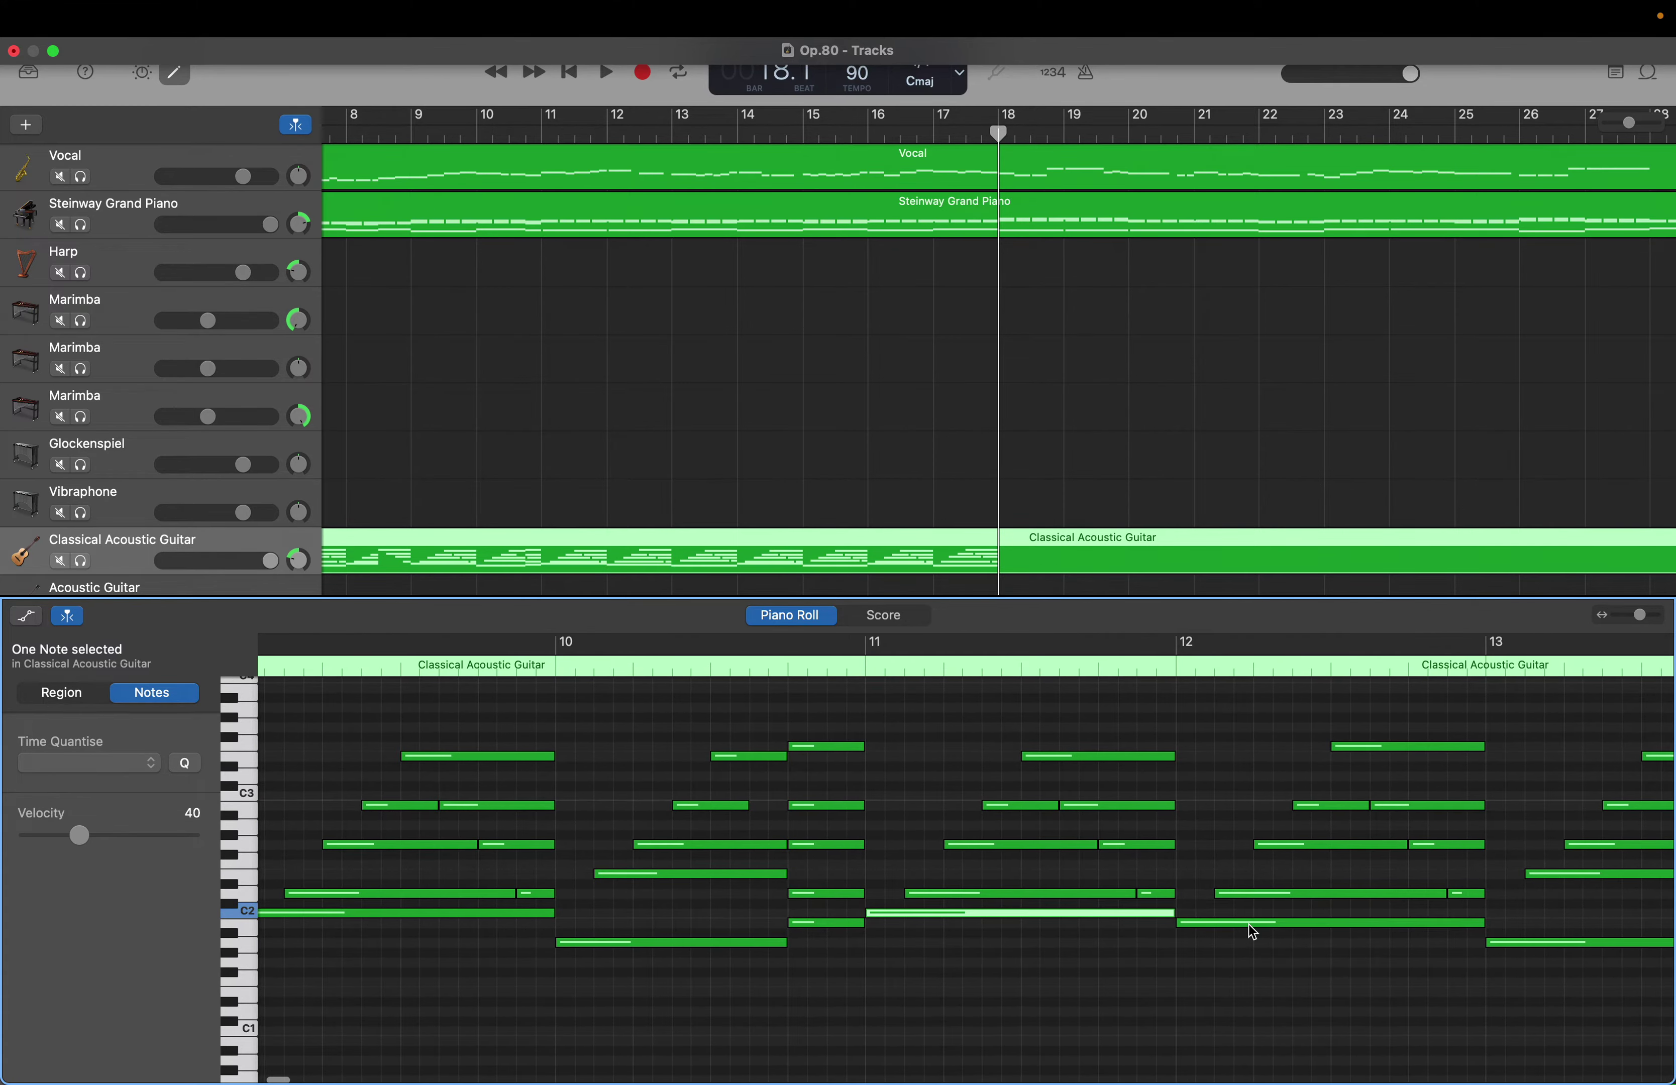
scroll(1253, 931, right, 15)
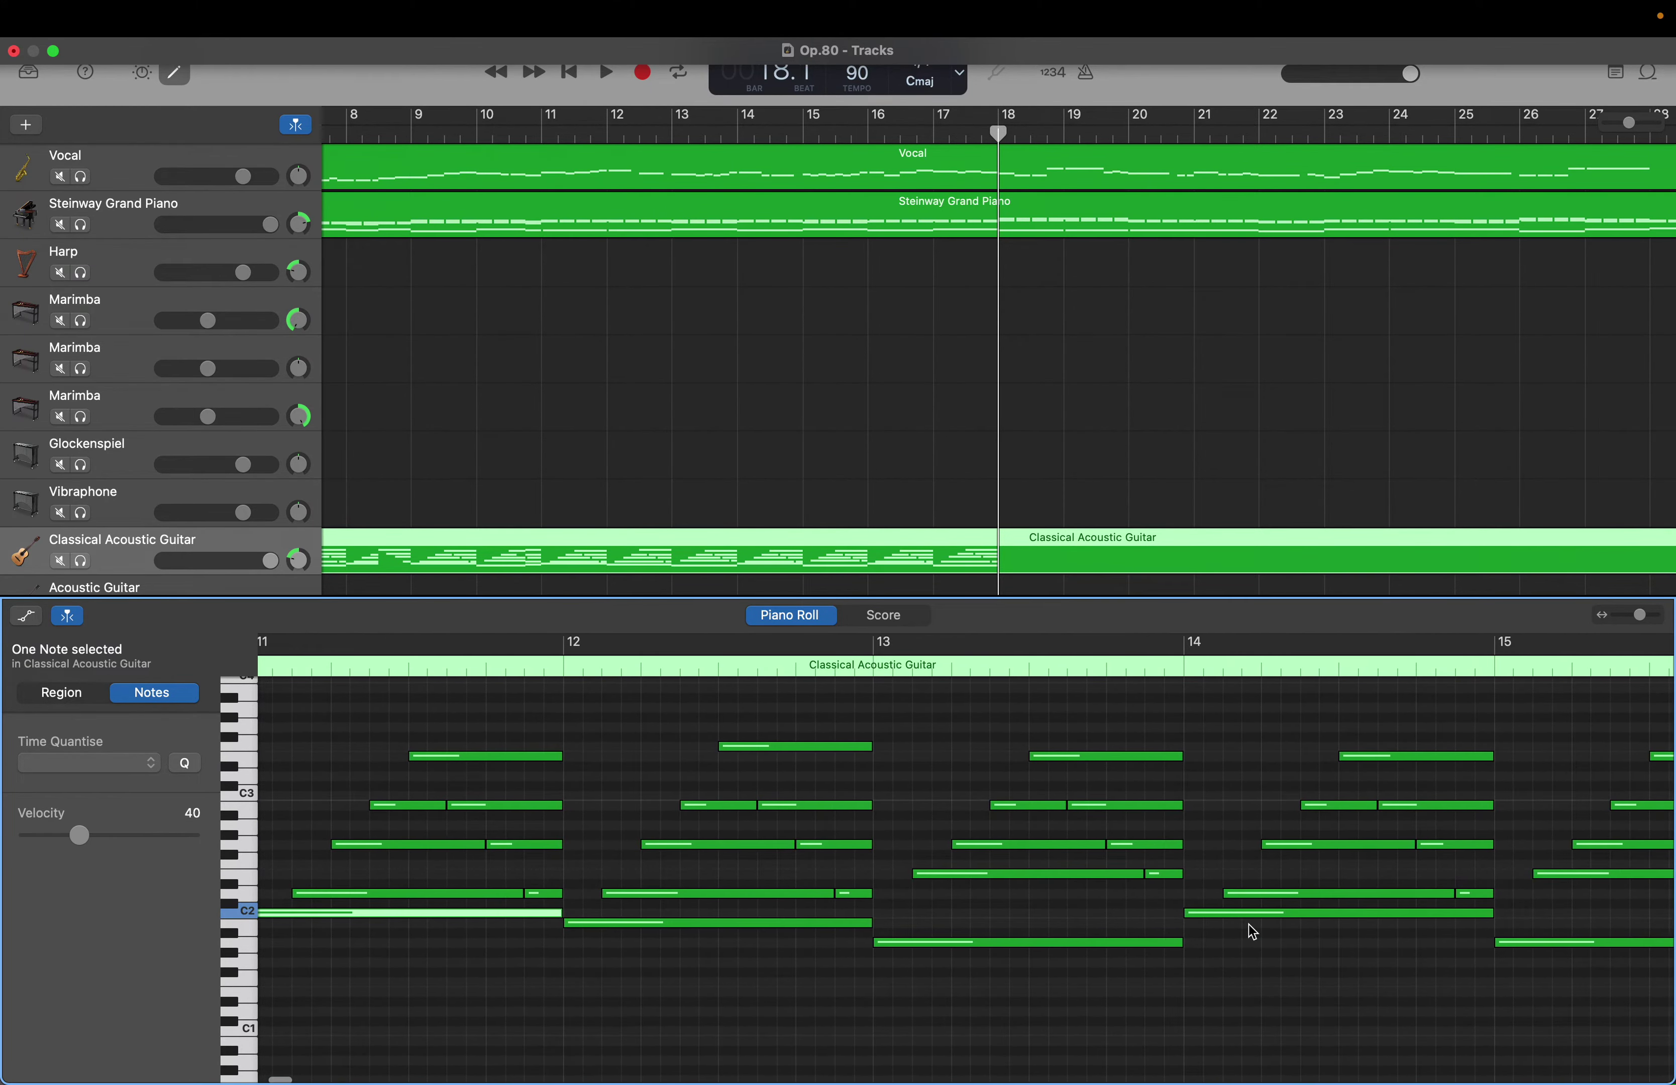
scroll(1251, 923, right, 9)
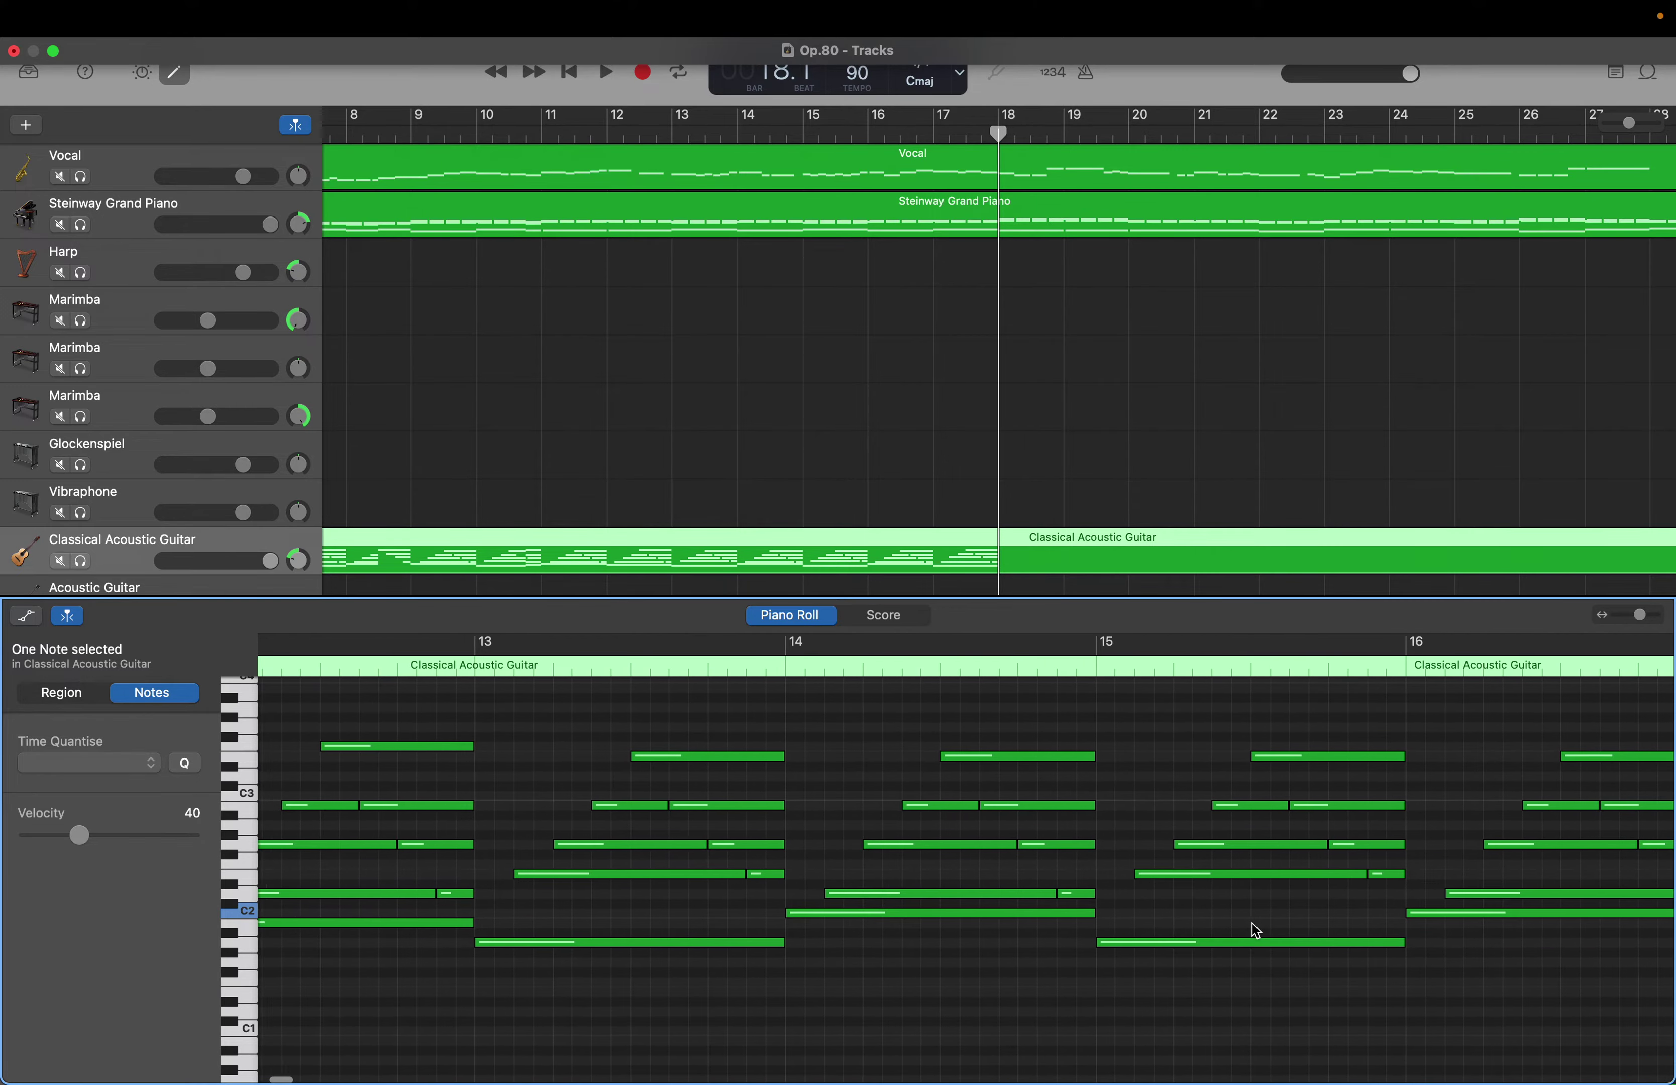
click(1081, 915)
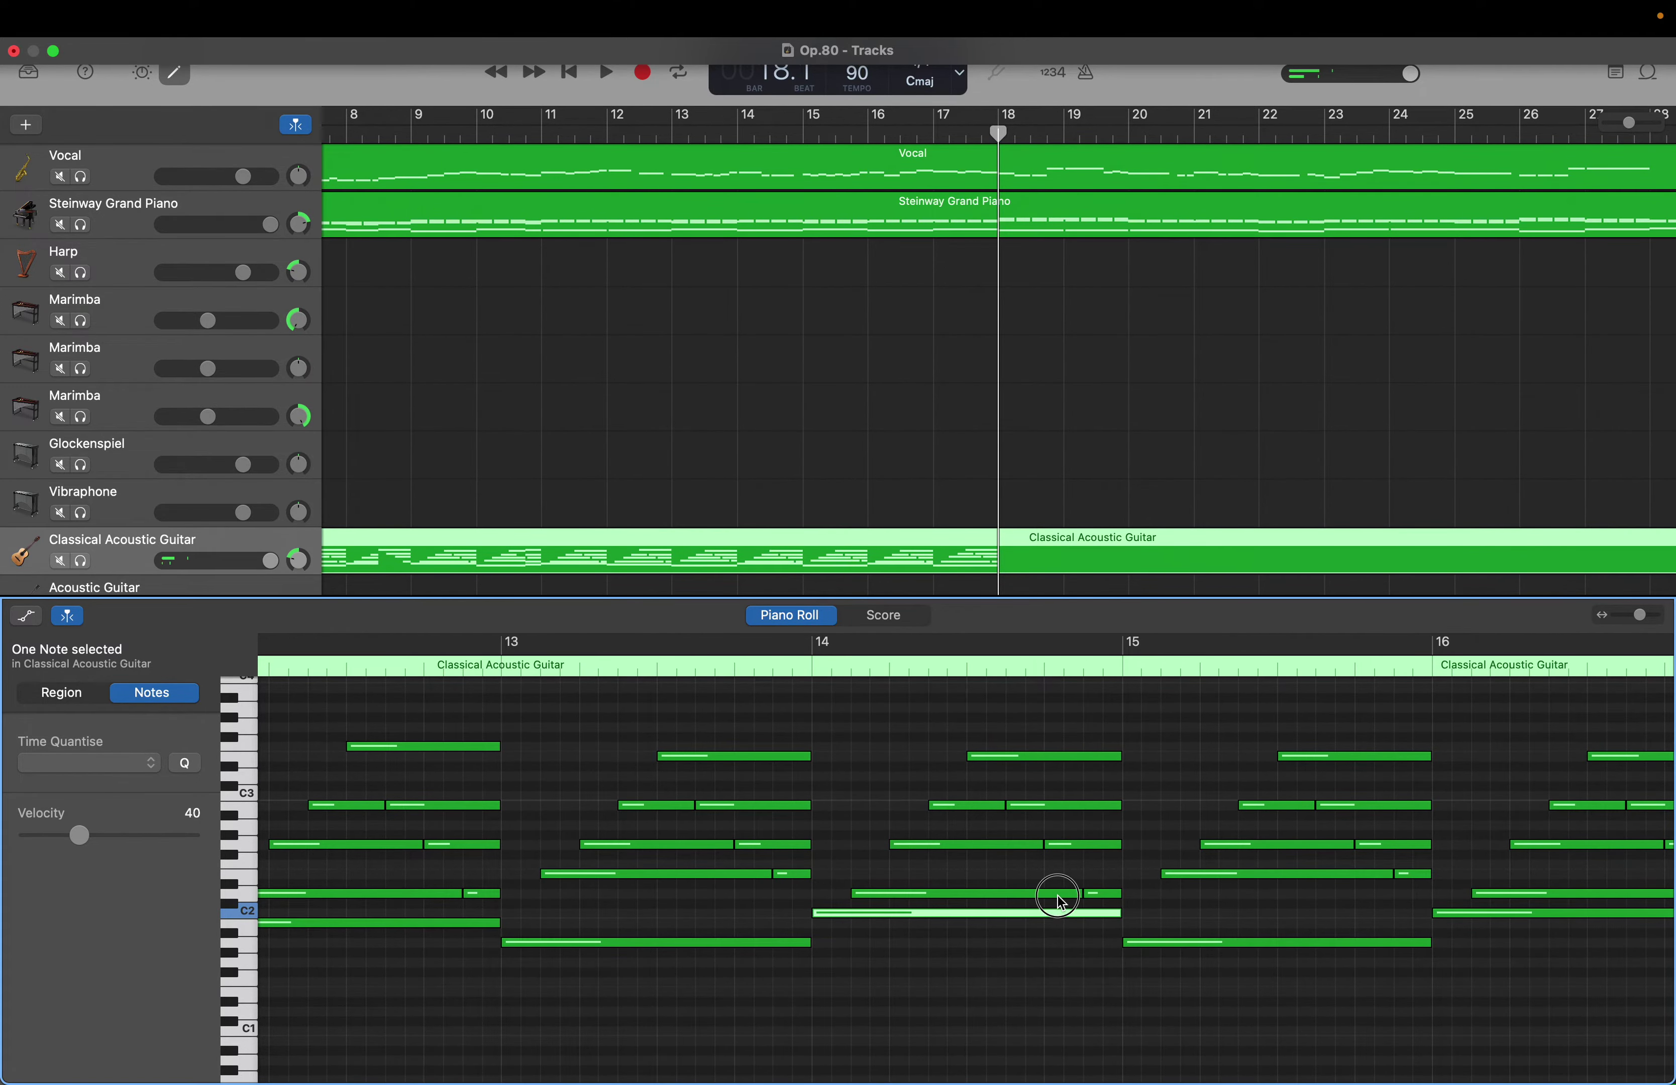
click(1059, 896)
click(1061, 845)
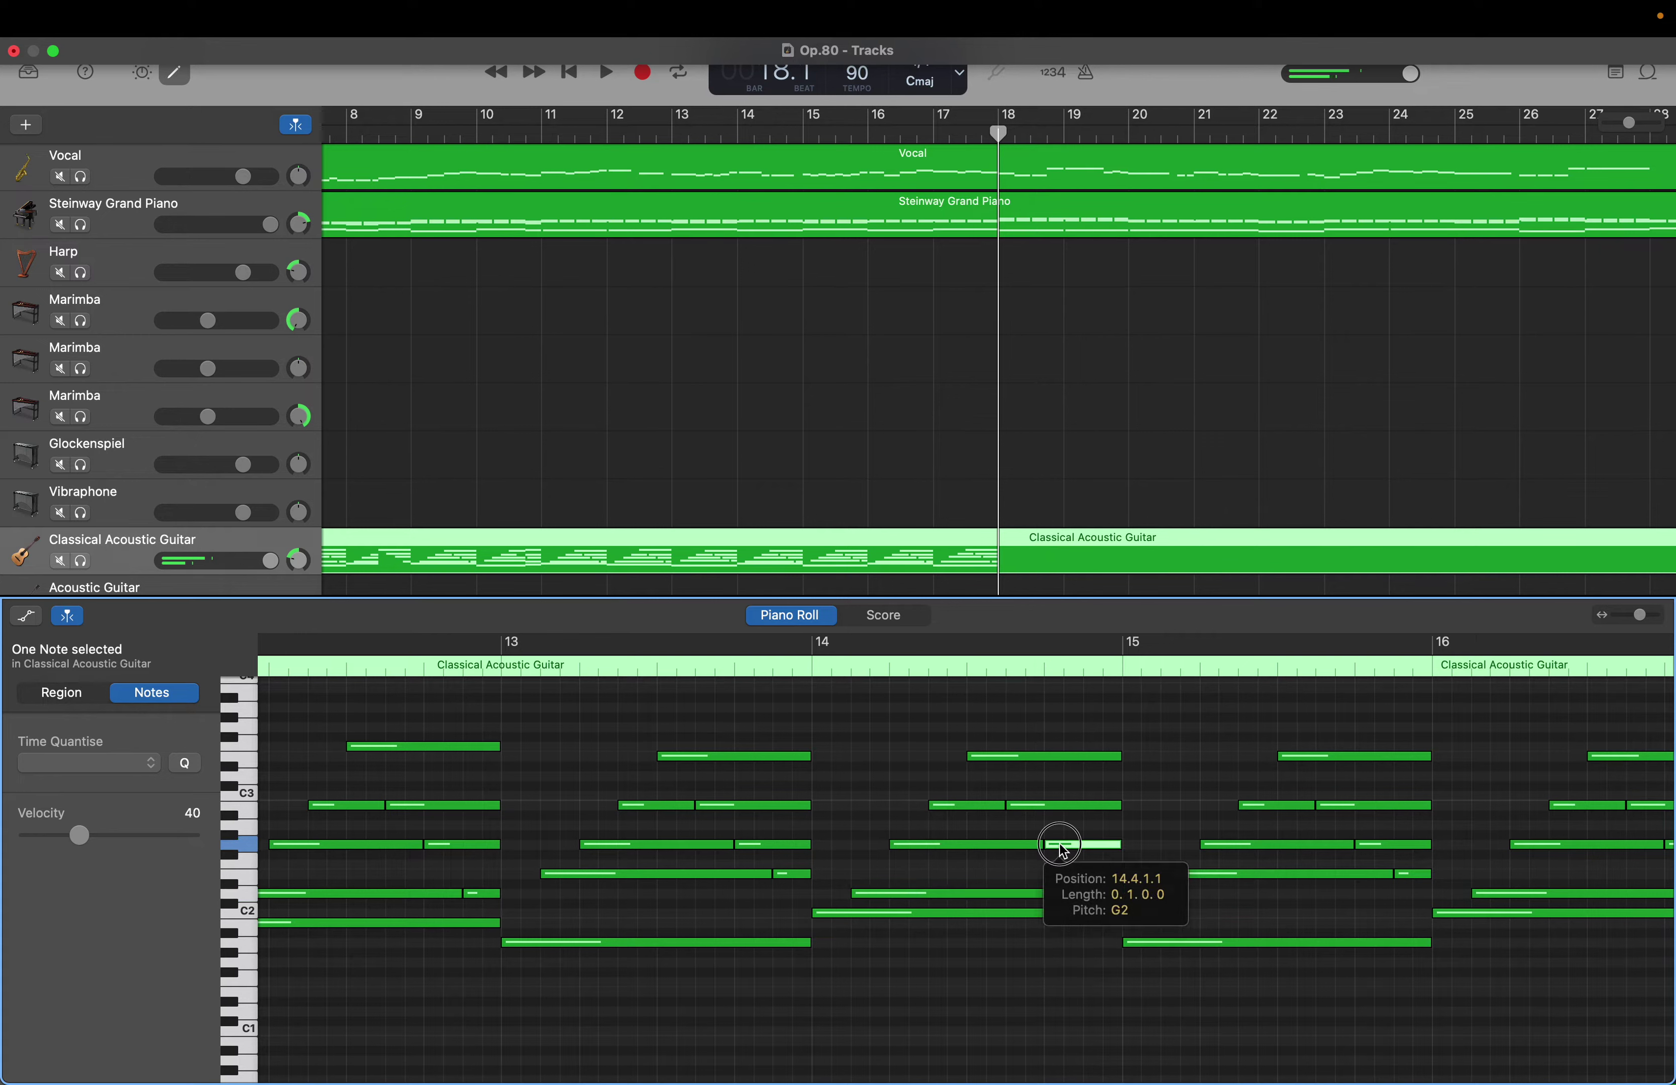
click(1061, 805)
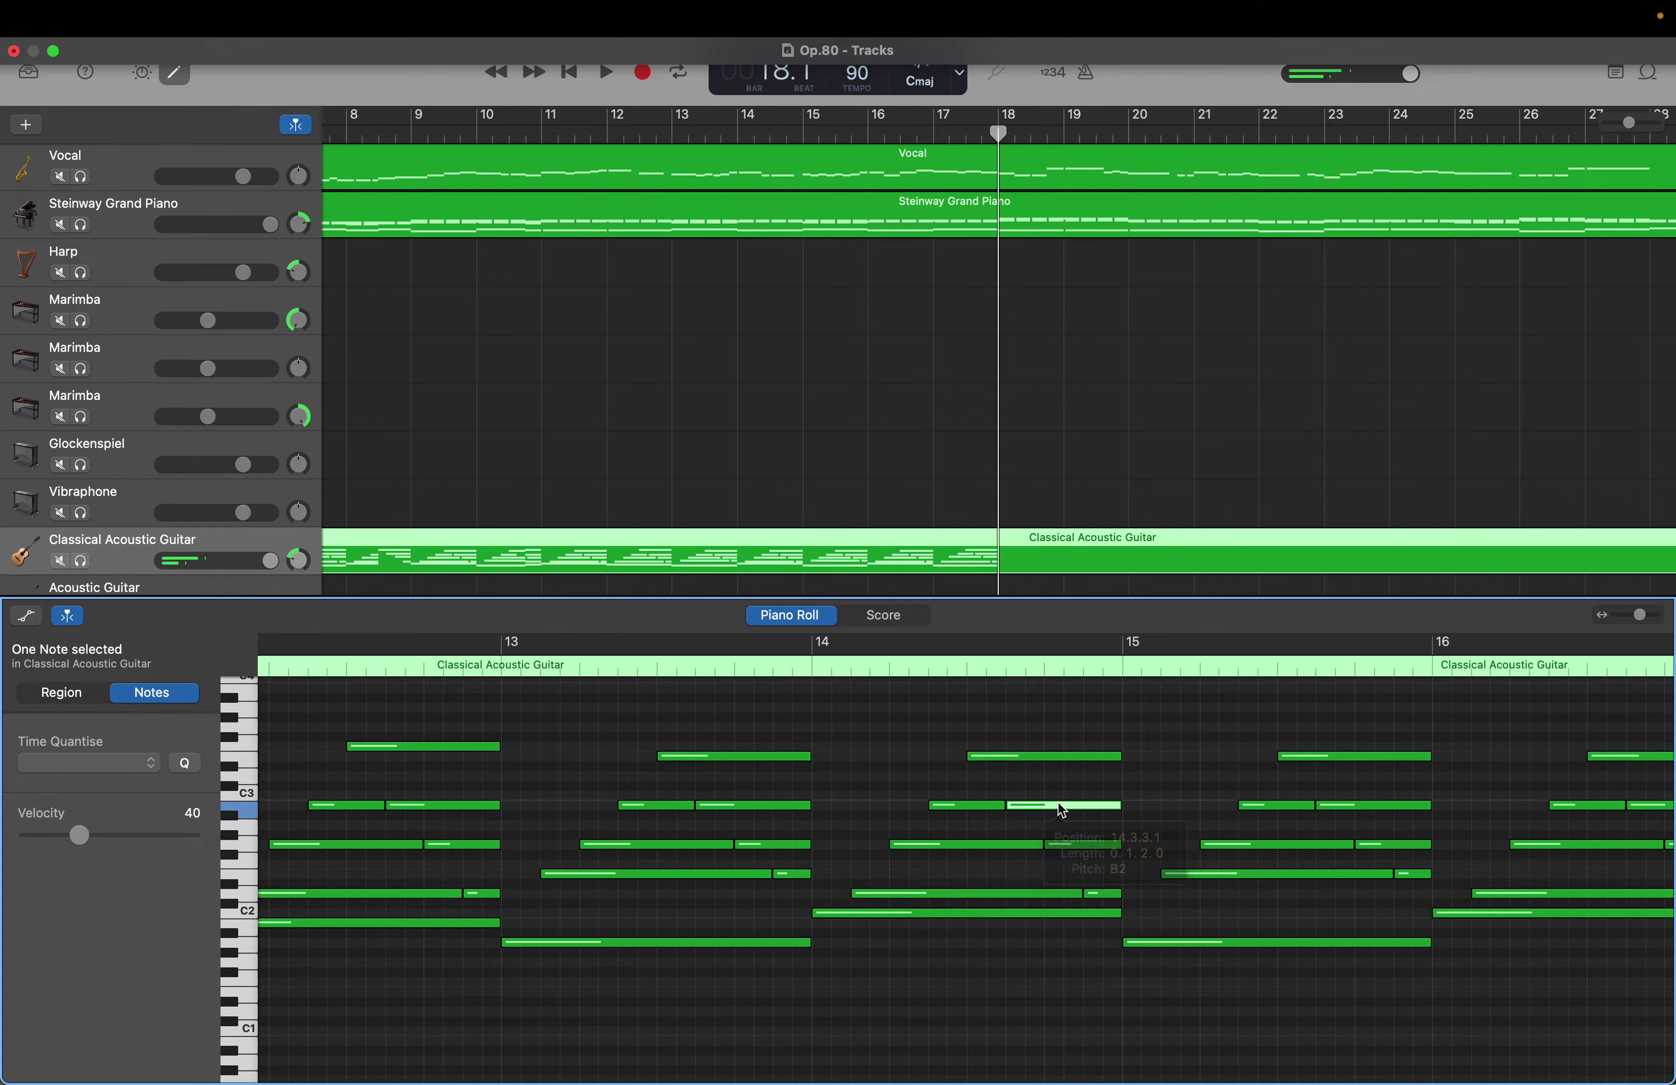
click(1059, 757)
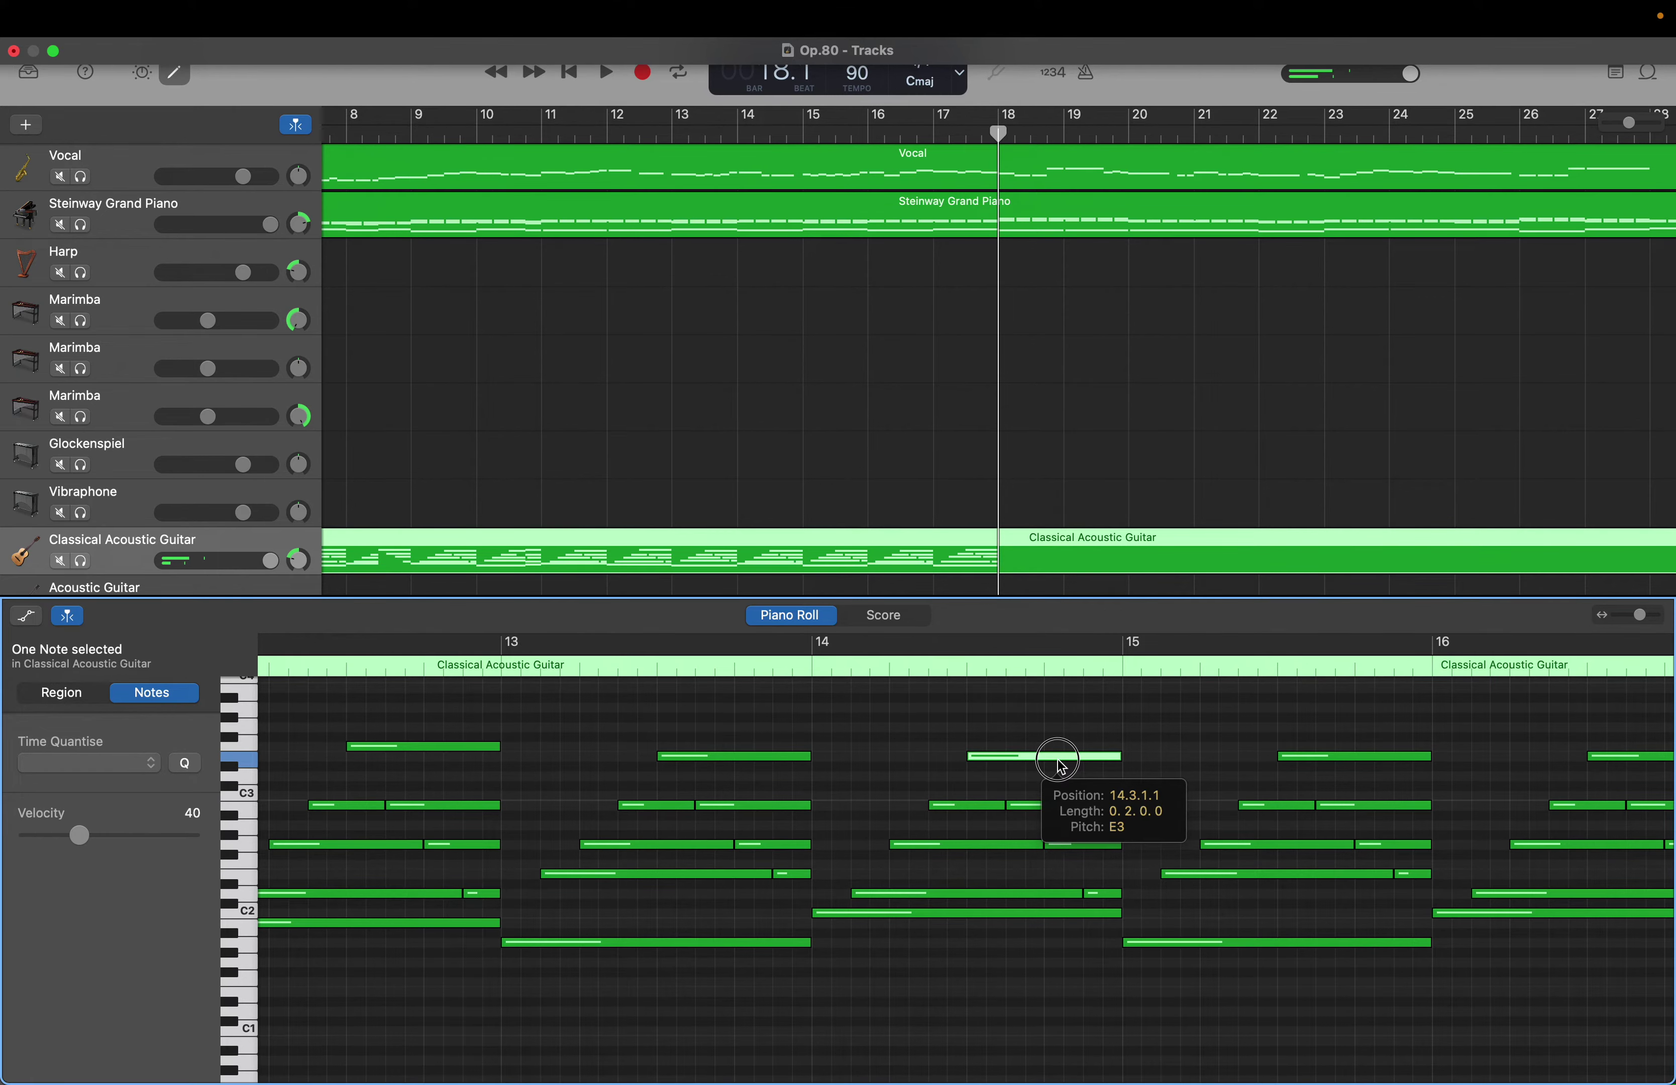
Examine the Classical Acoustic Guitar pattern at bar 17, auditioning its notes from the bass up to the highest tone
scroll(1272, 739, right, 5)
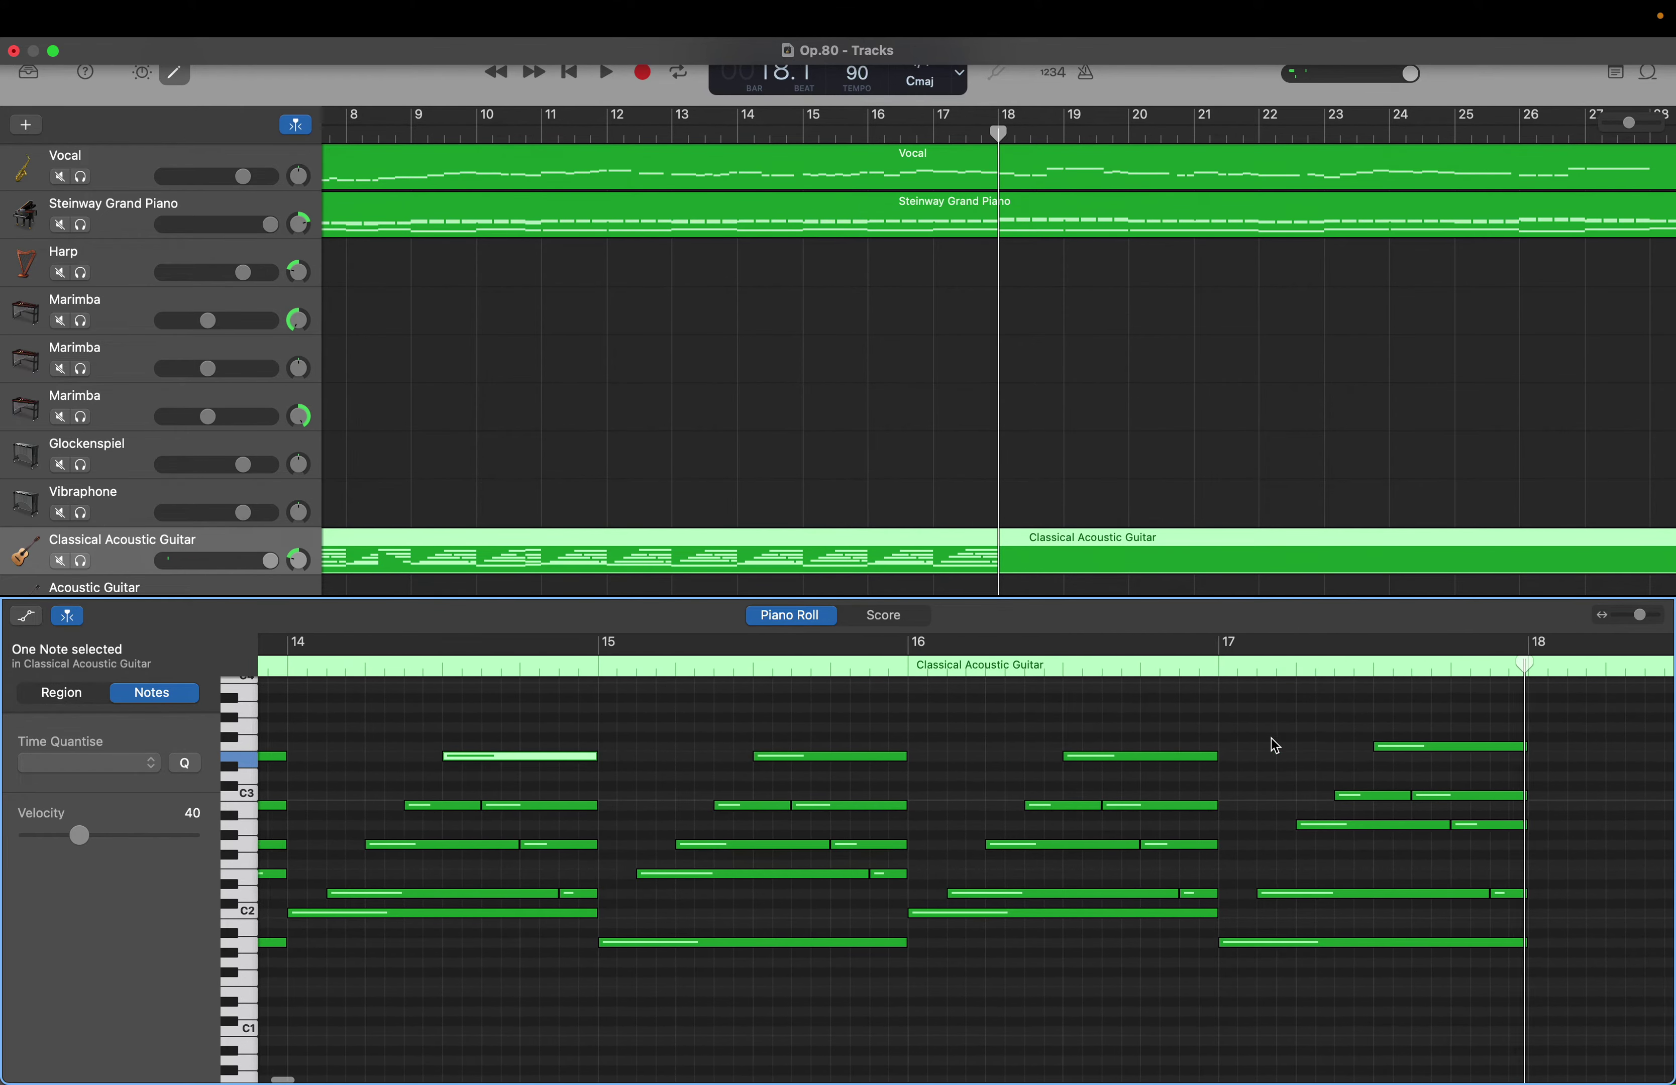
scroll(1272, 739, right, 3)
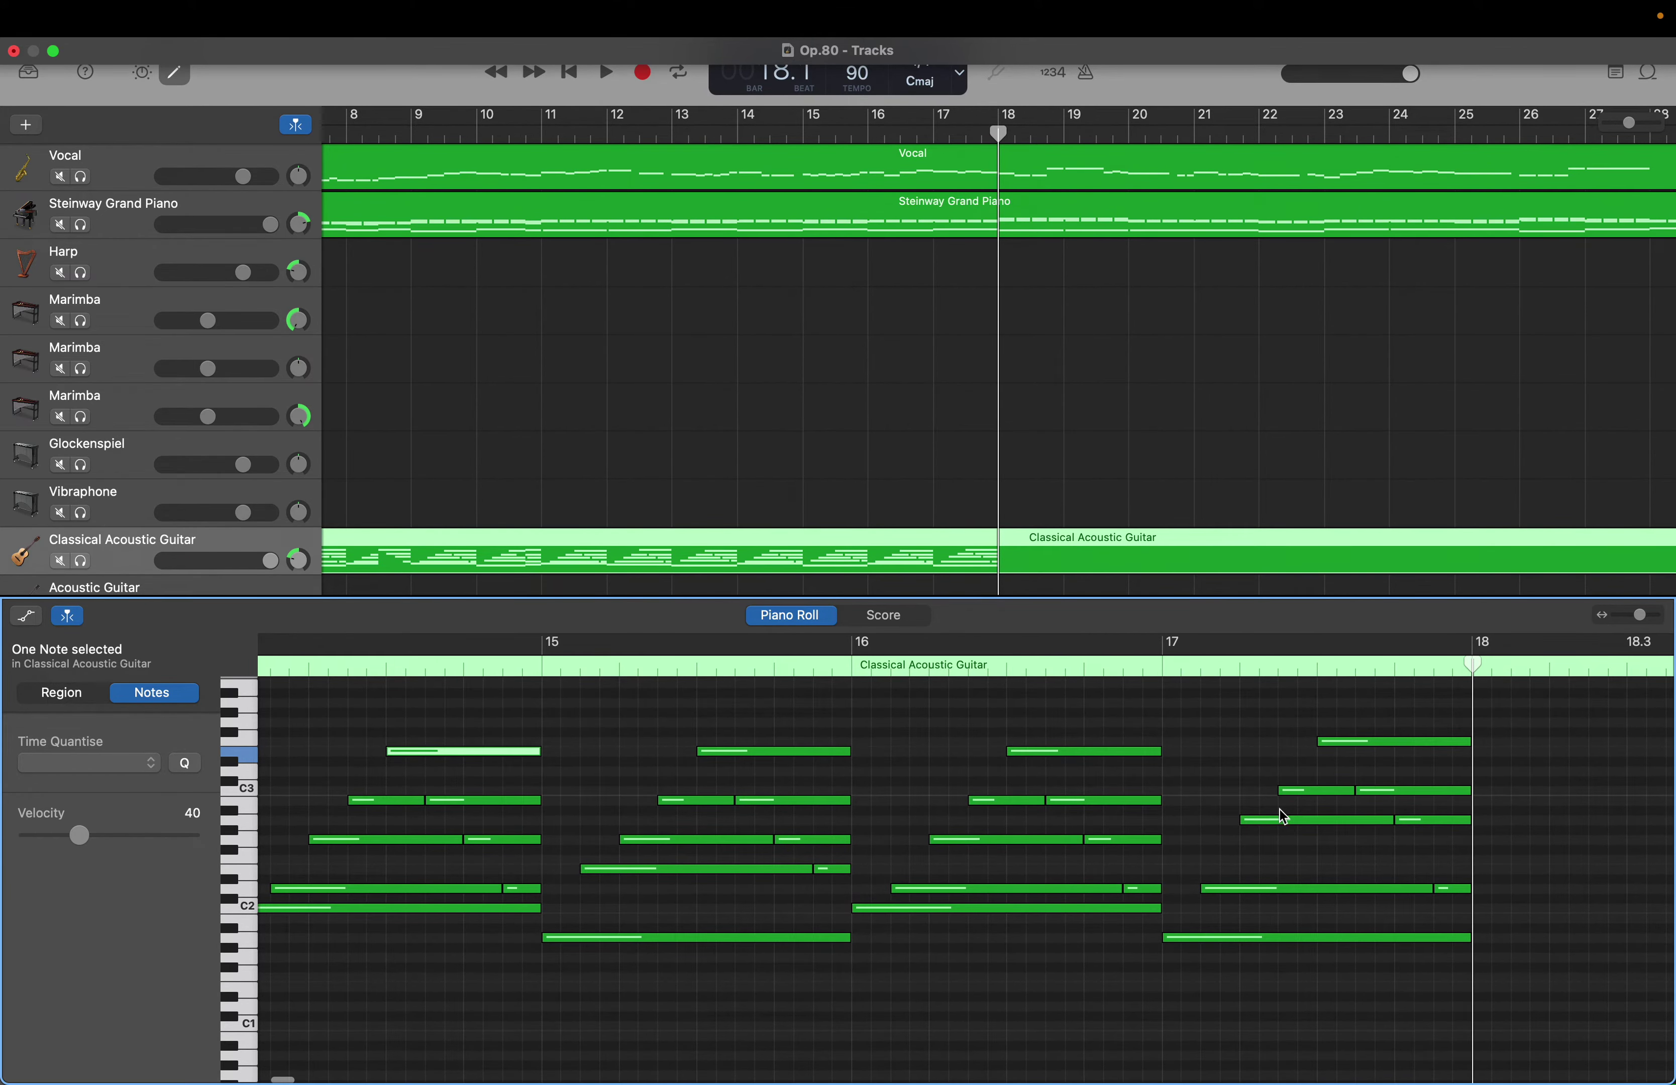
click(1258, 940)
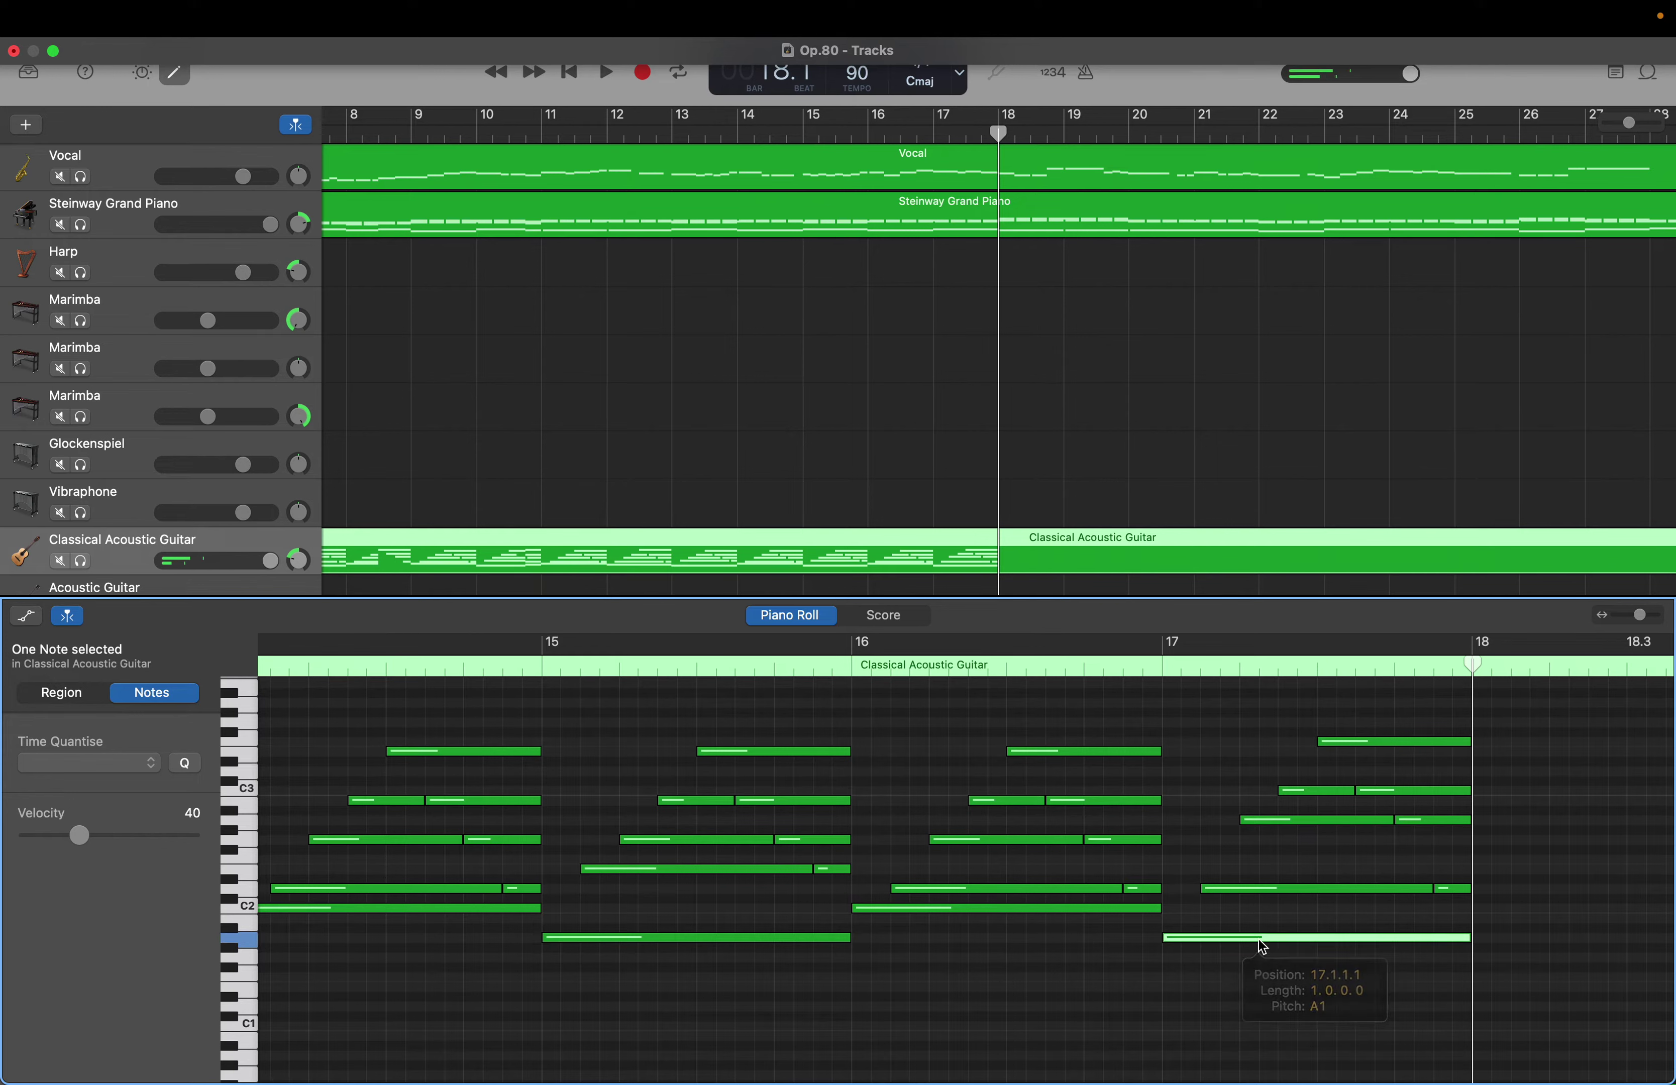
click(1253, 889)
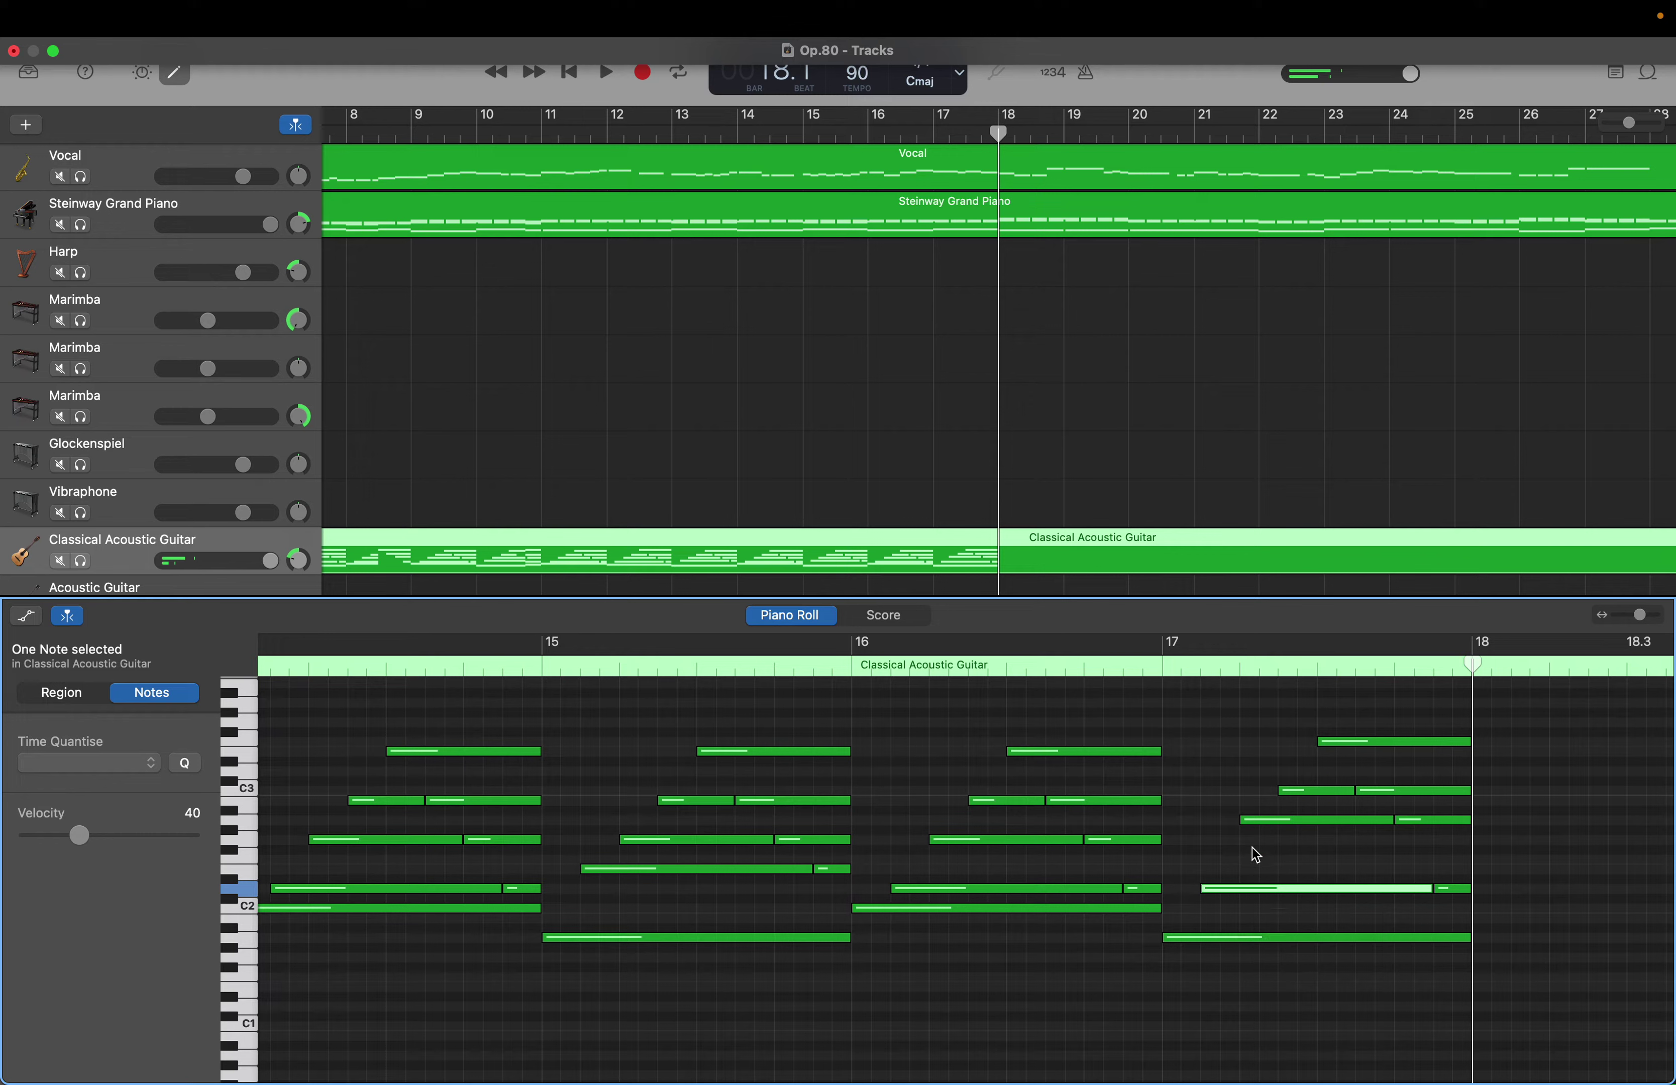
click(1259, 824)
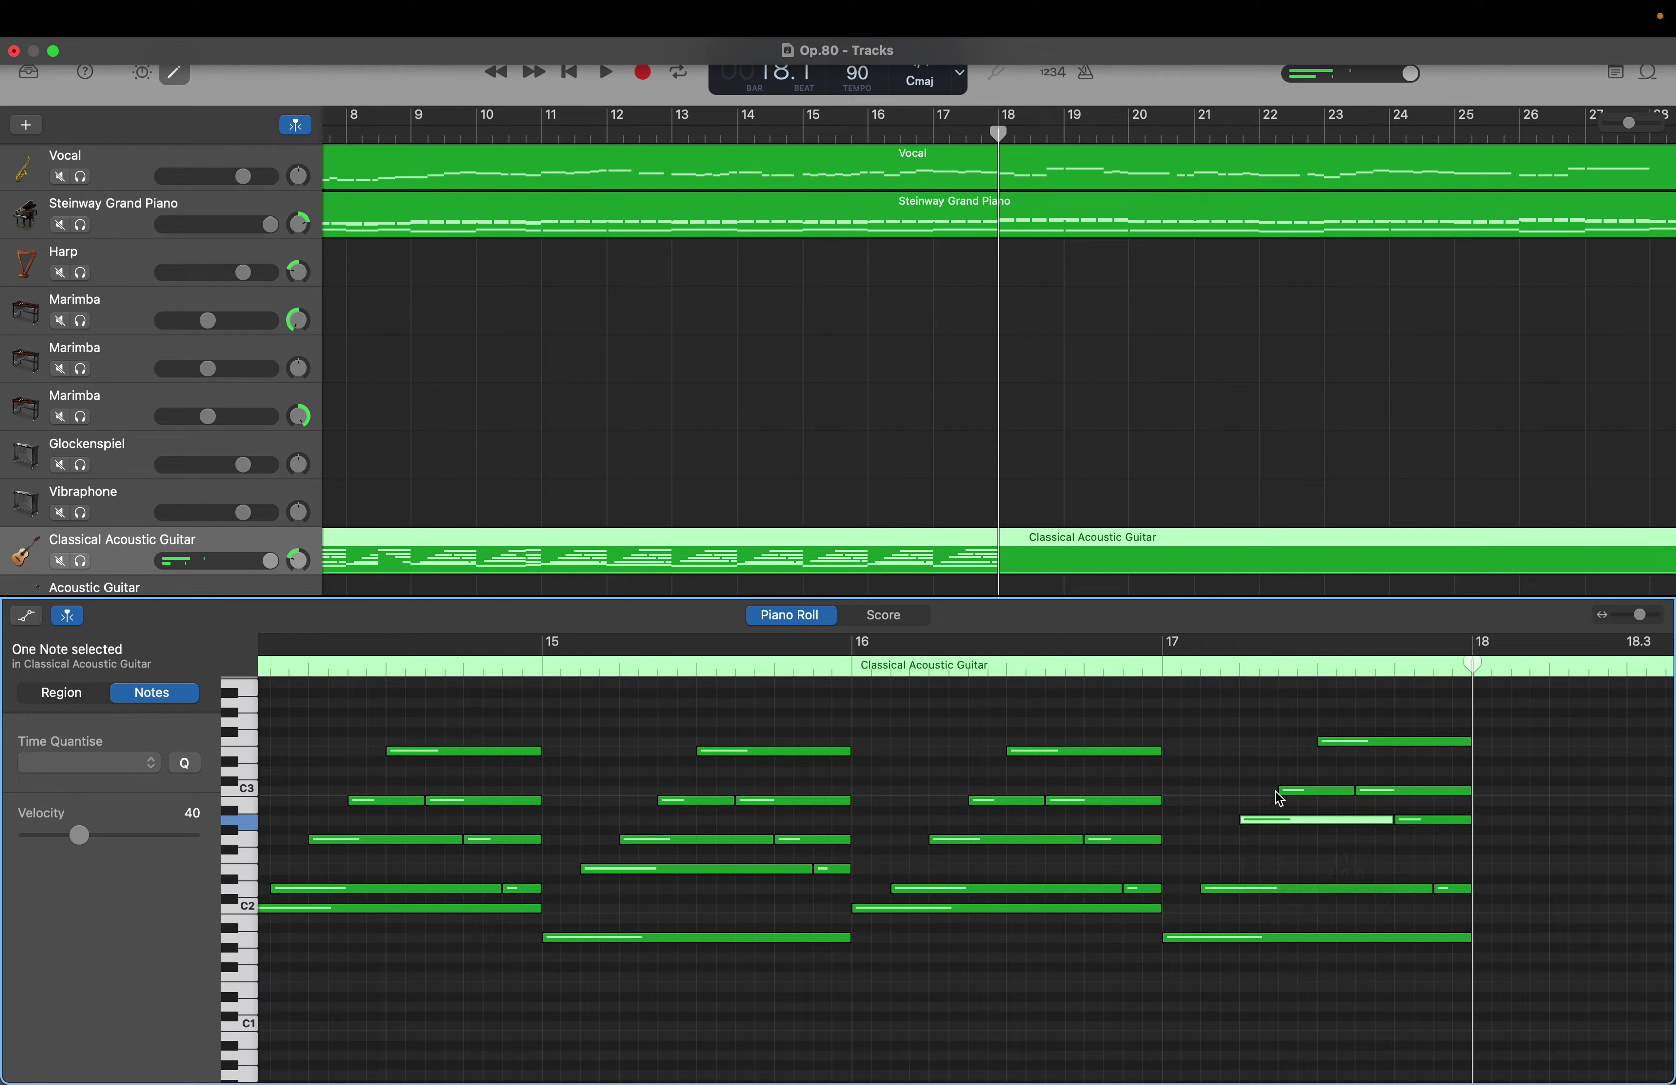
click(1294, 792)
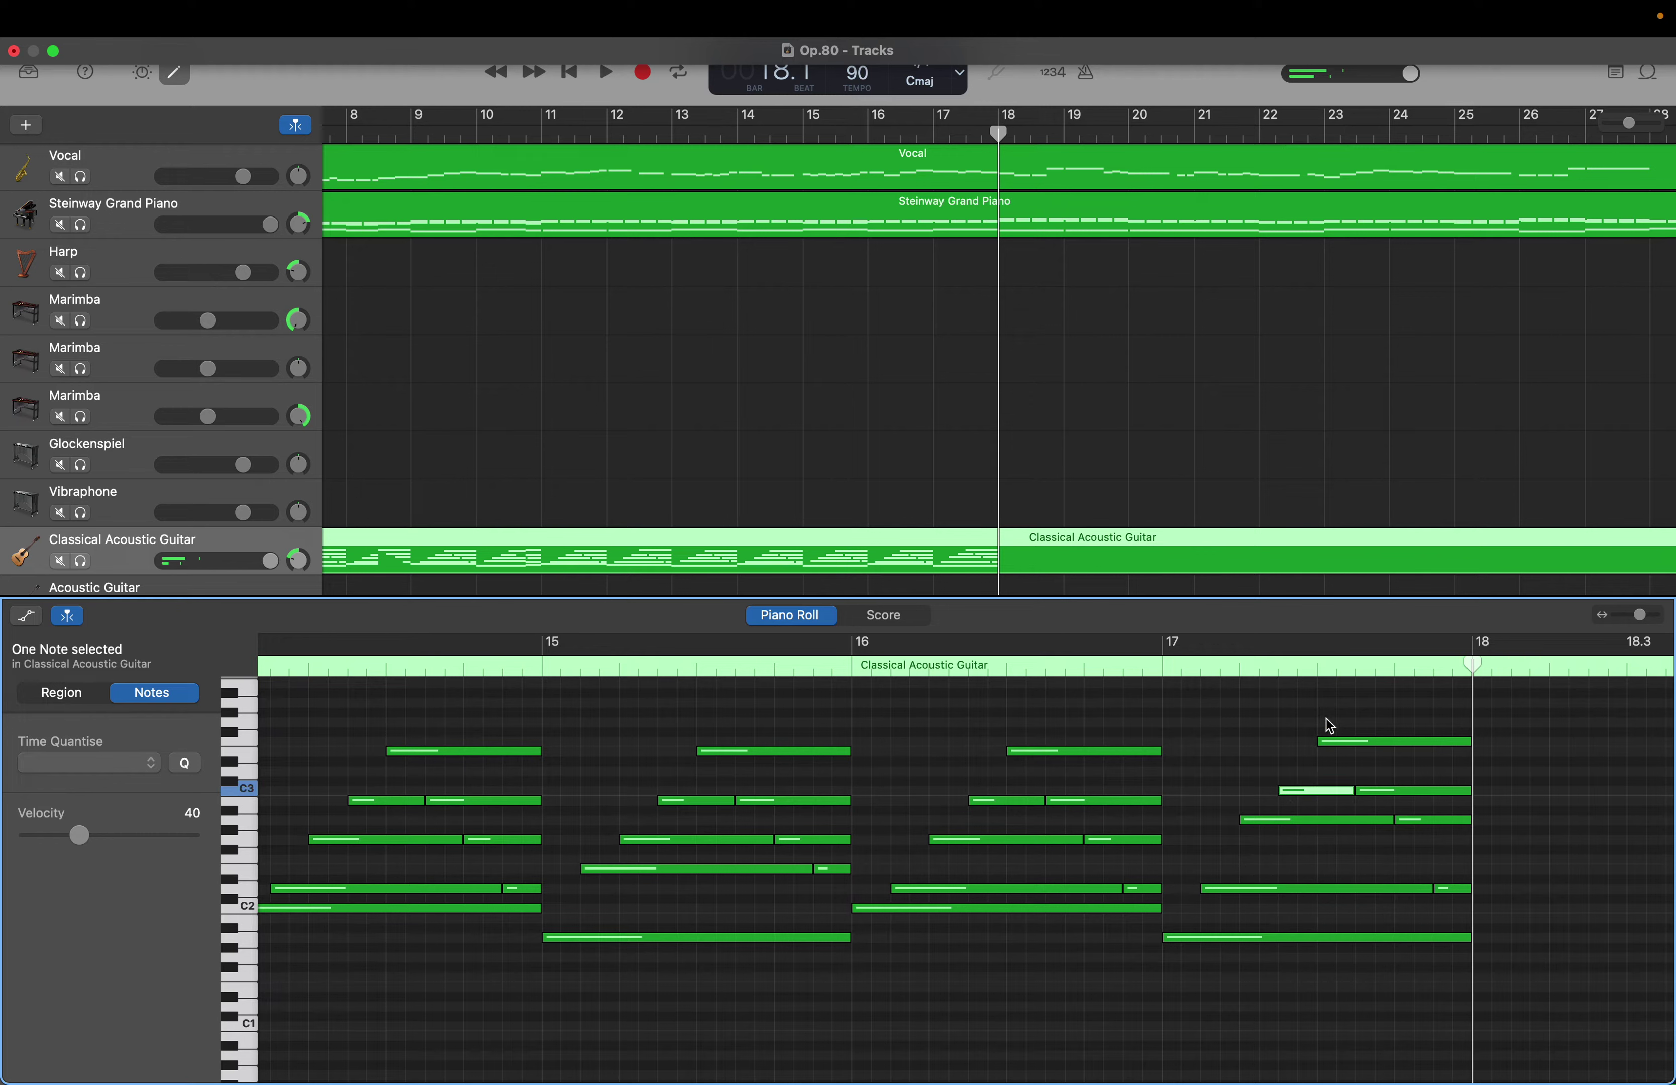
click(1337, 740)
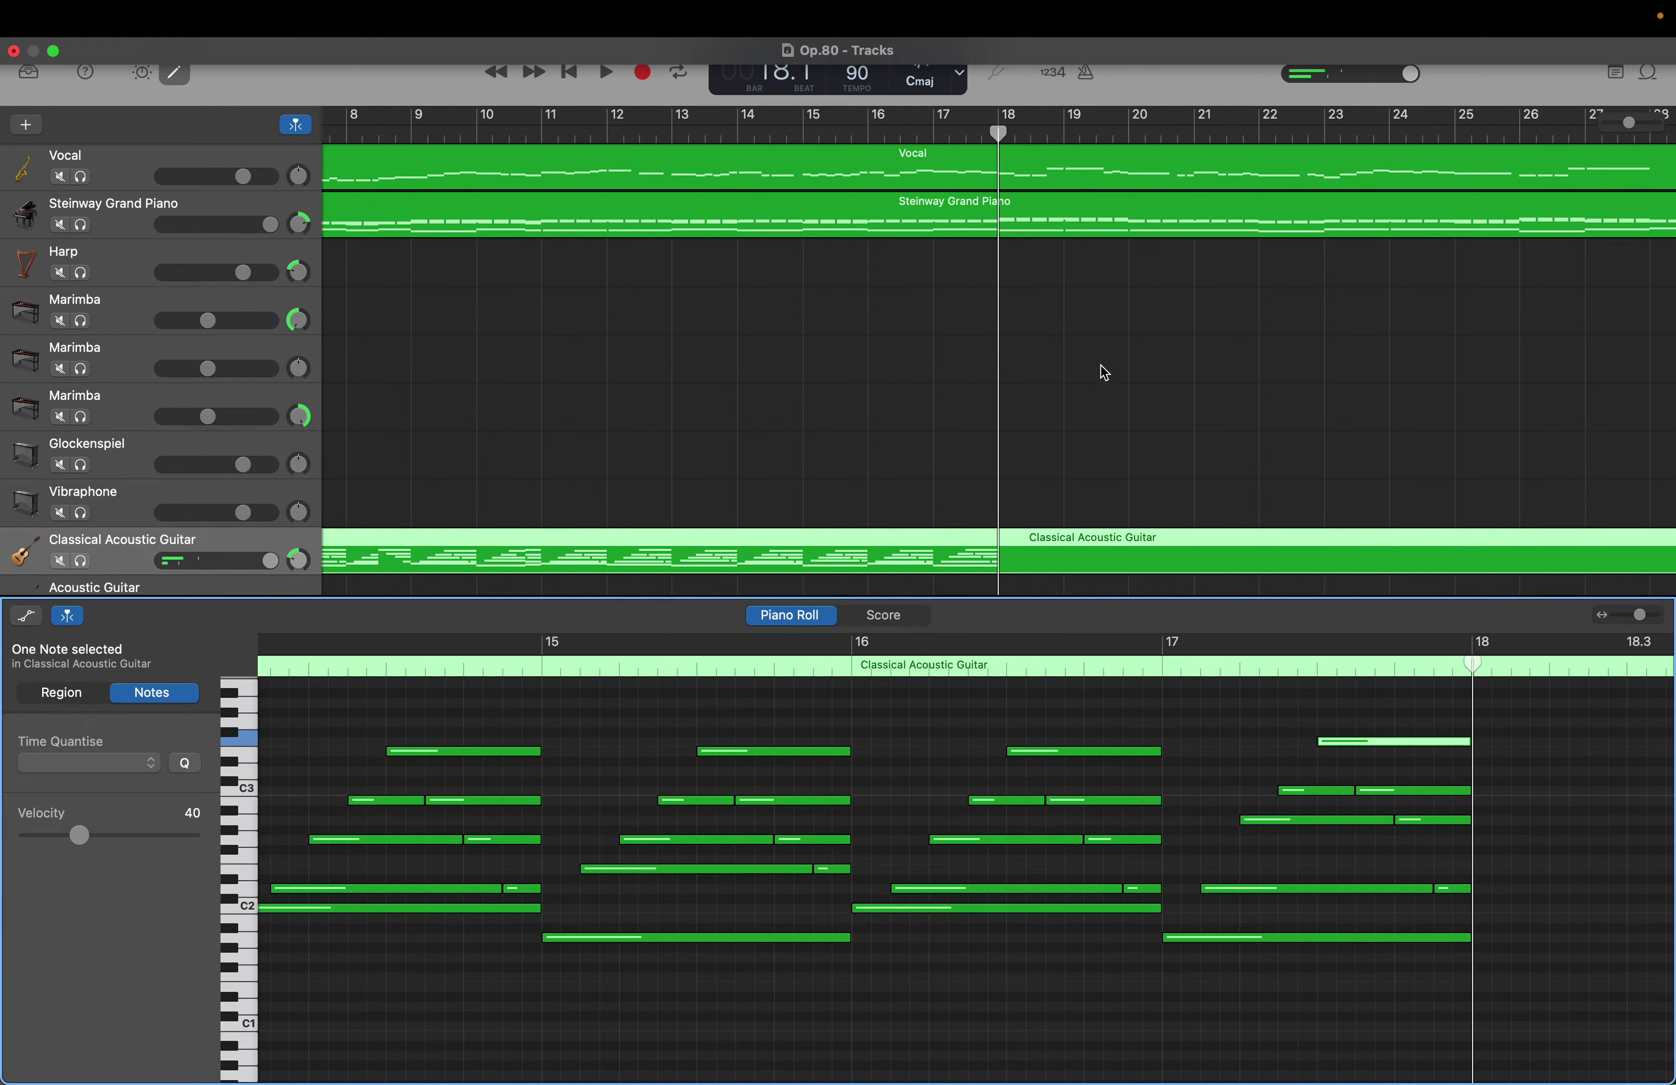
Recheck the Steinway Grand Piano chord at bar 18, auditioning its D4 and the chord tone just above it
click(1023, 217)
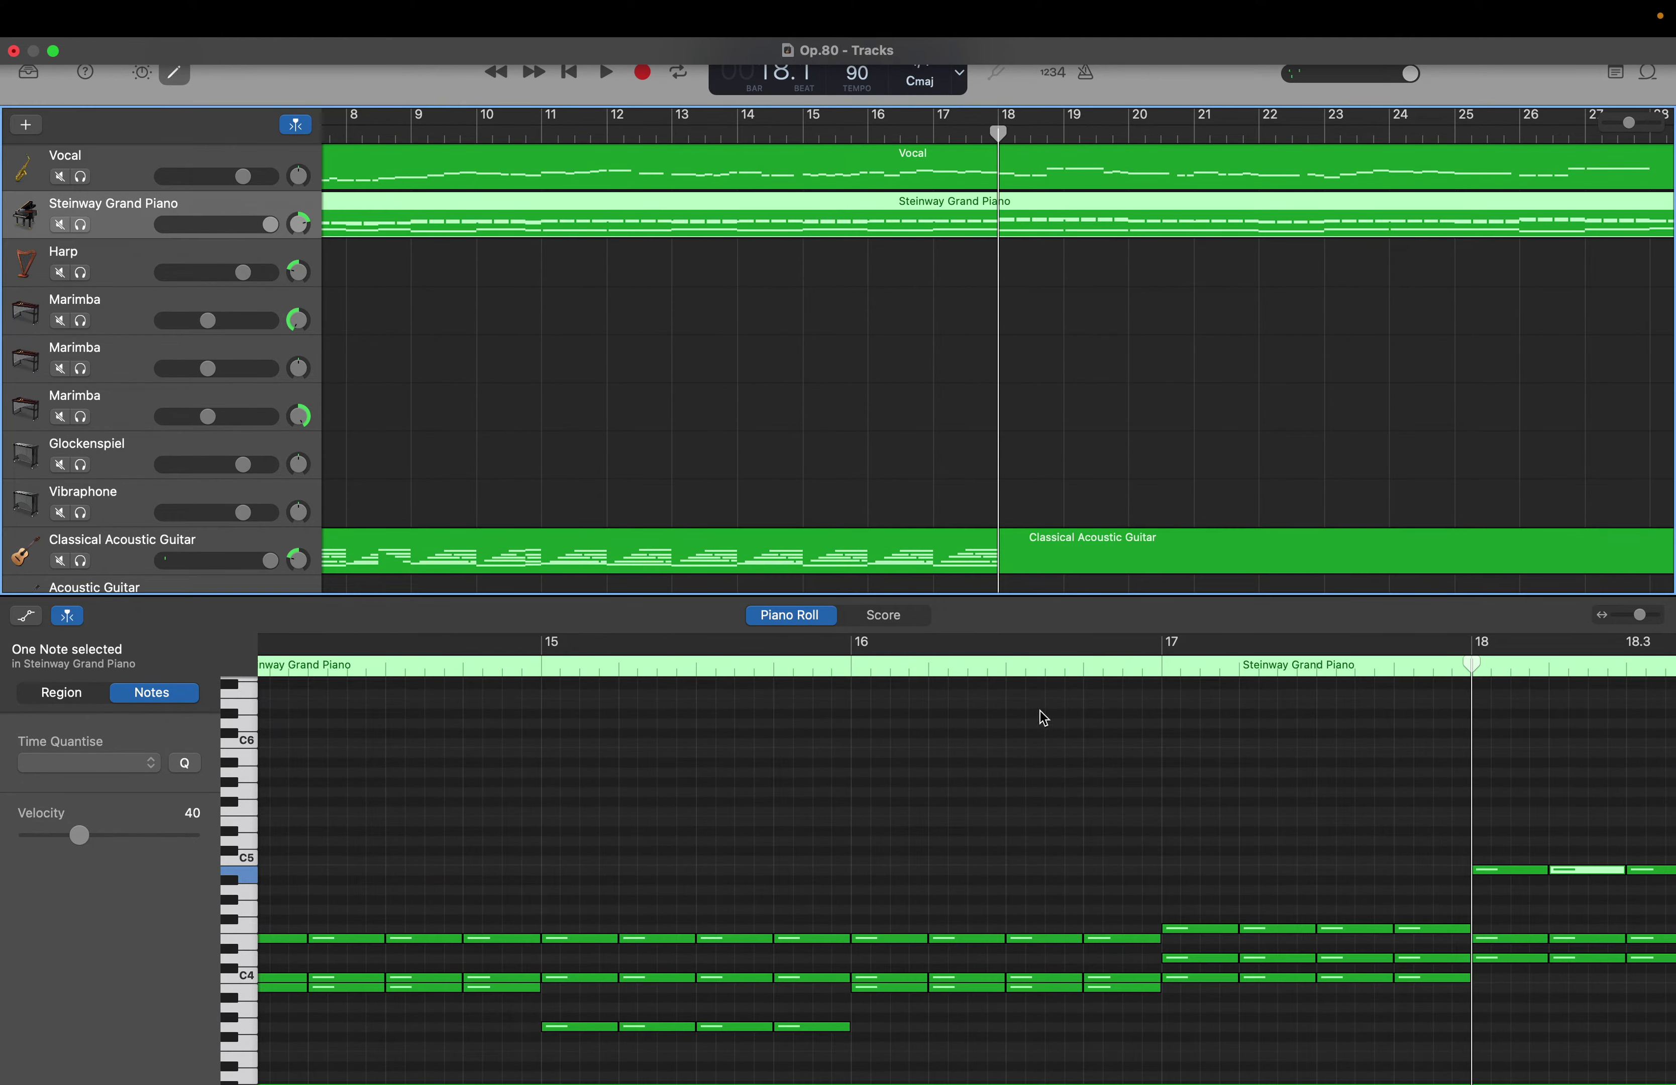
scroll(1199, 840, right, 3)
scroll(1194, 833, down, 3)
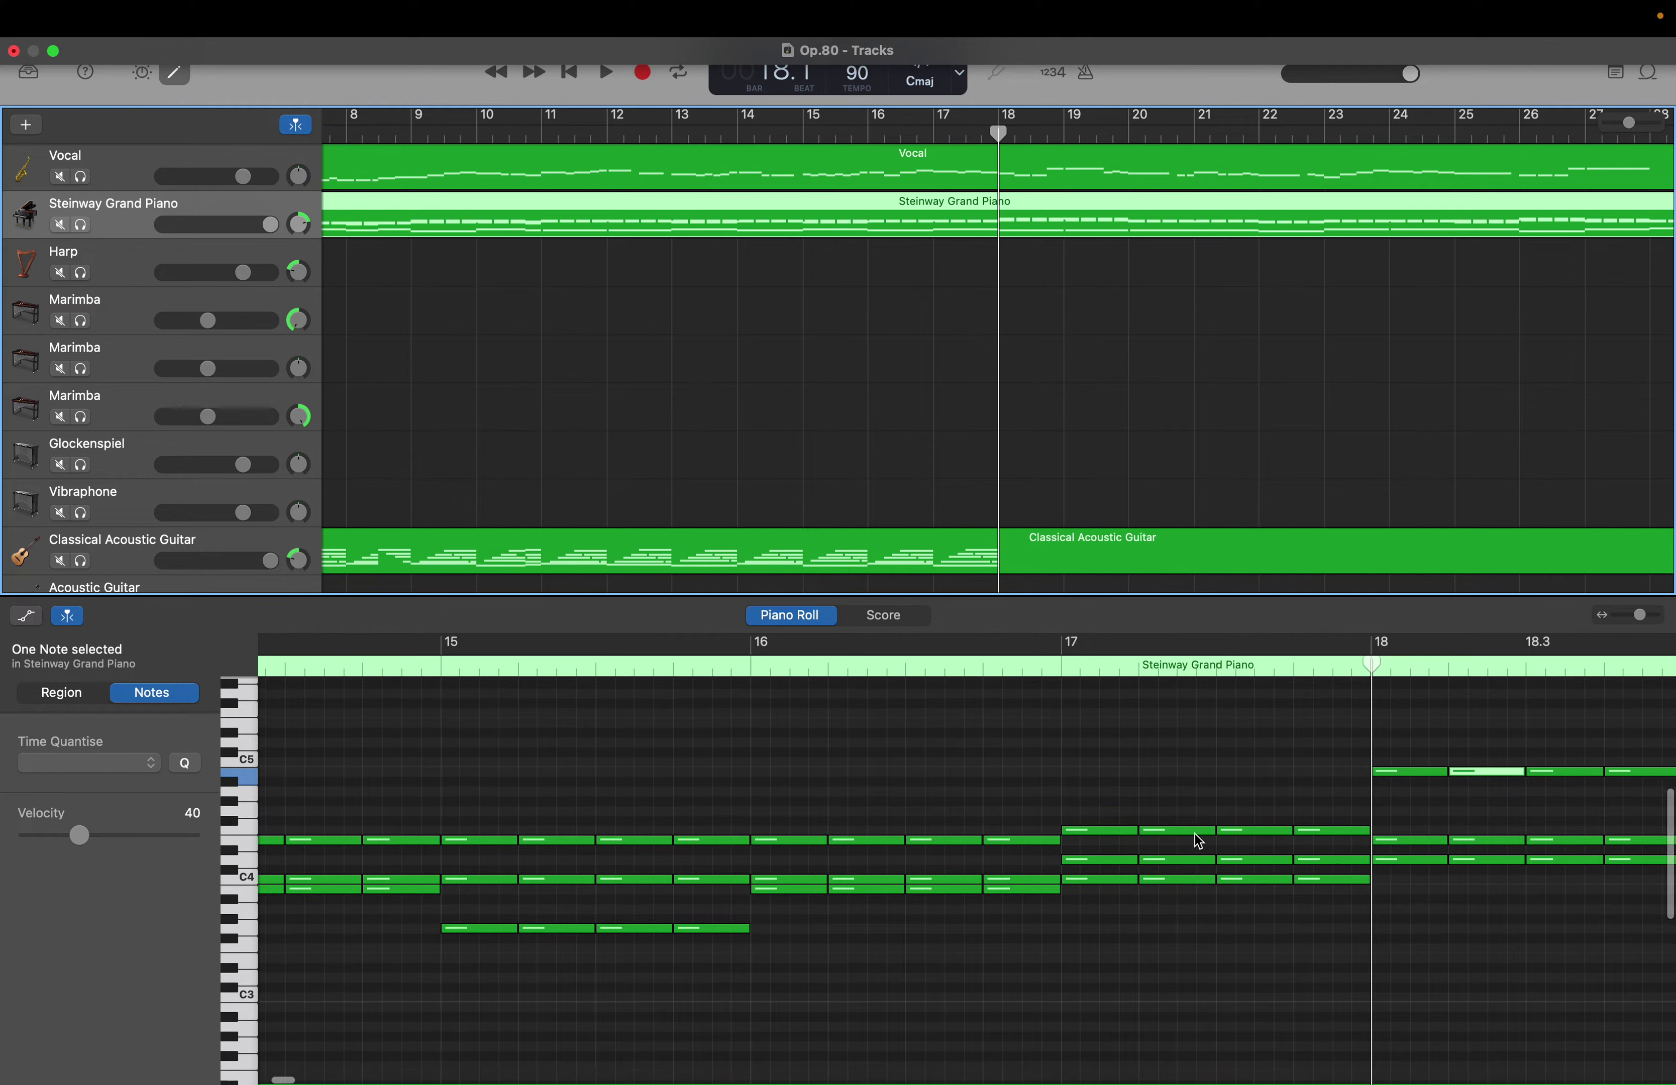
scroll(1194, 833, right, 1)
scroll(1194, 833, down, 2)
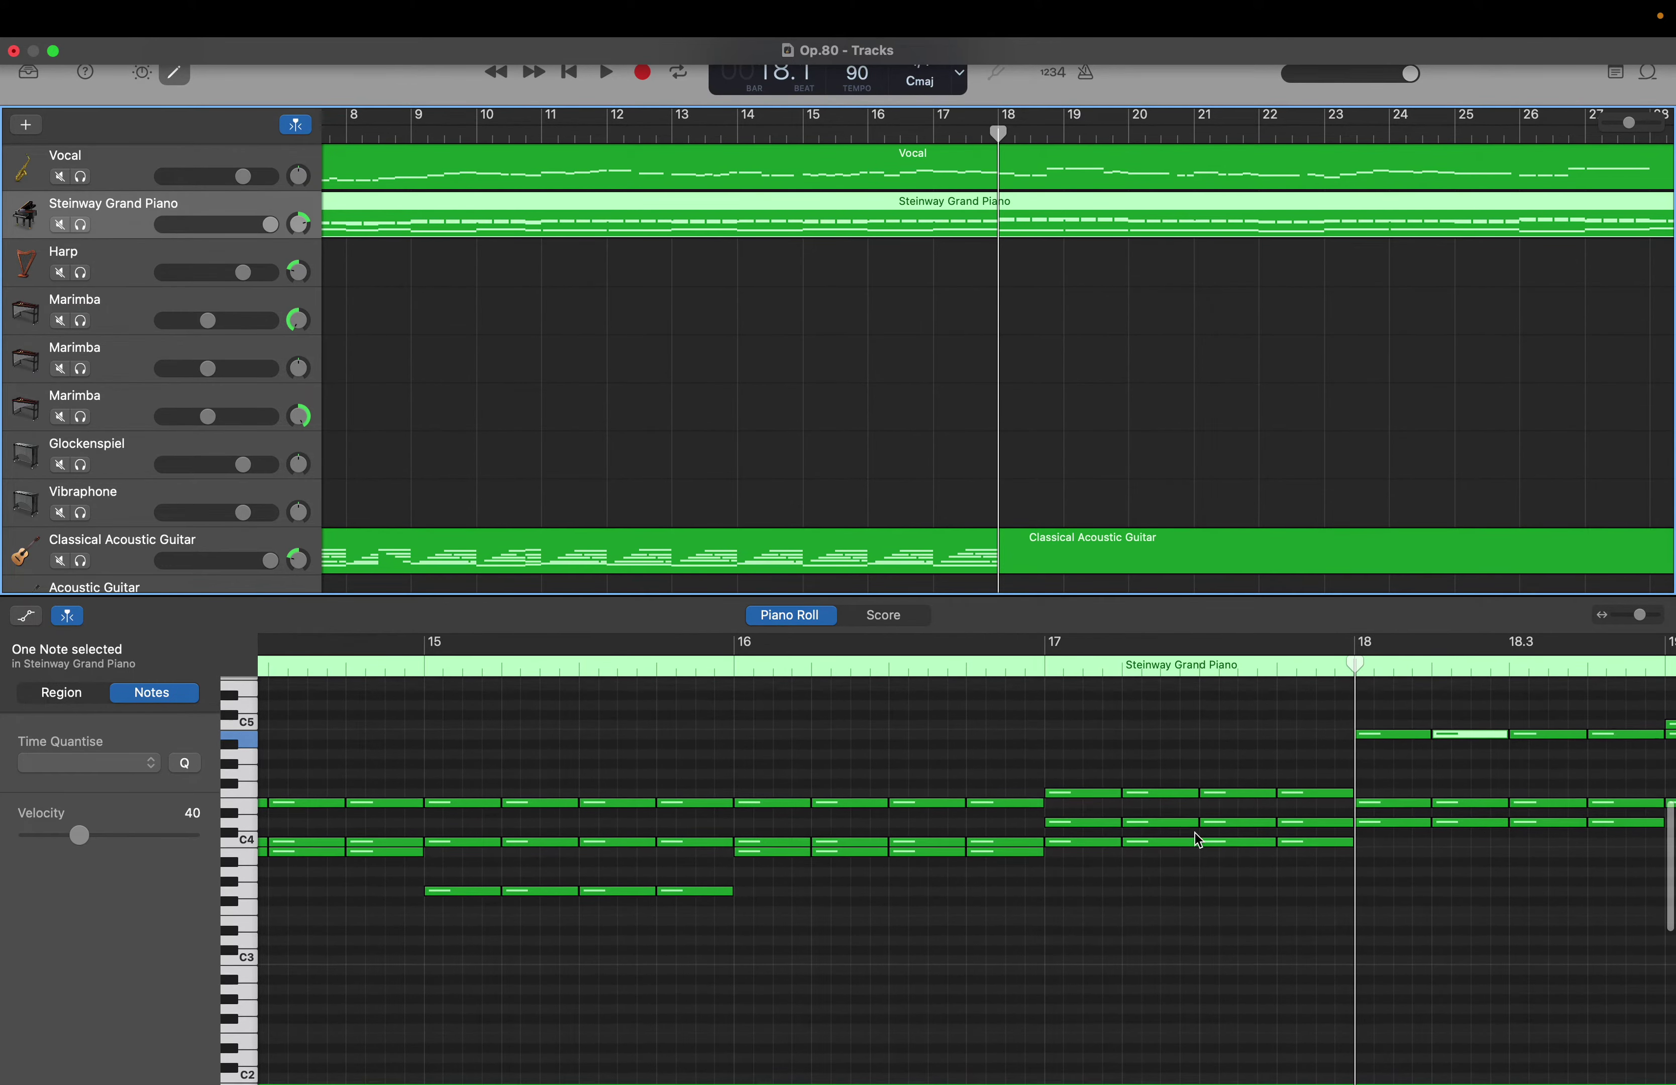
scroll(1194, 834, right, 1)
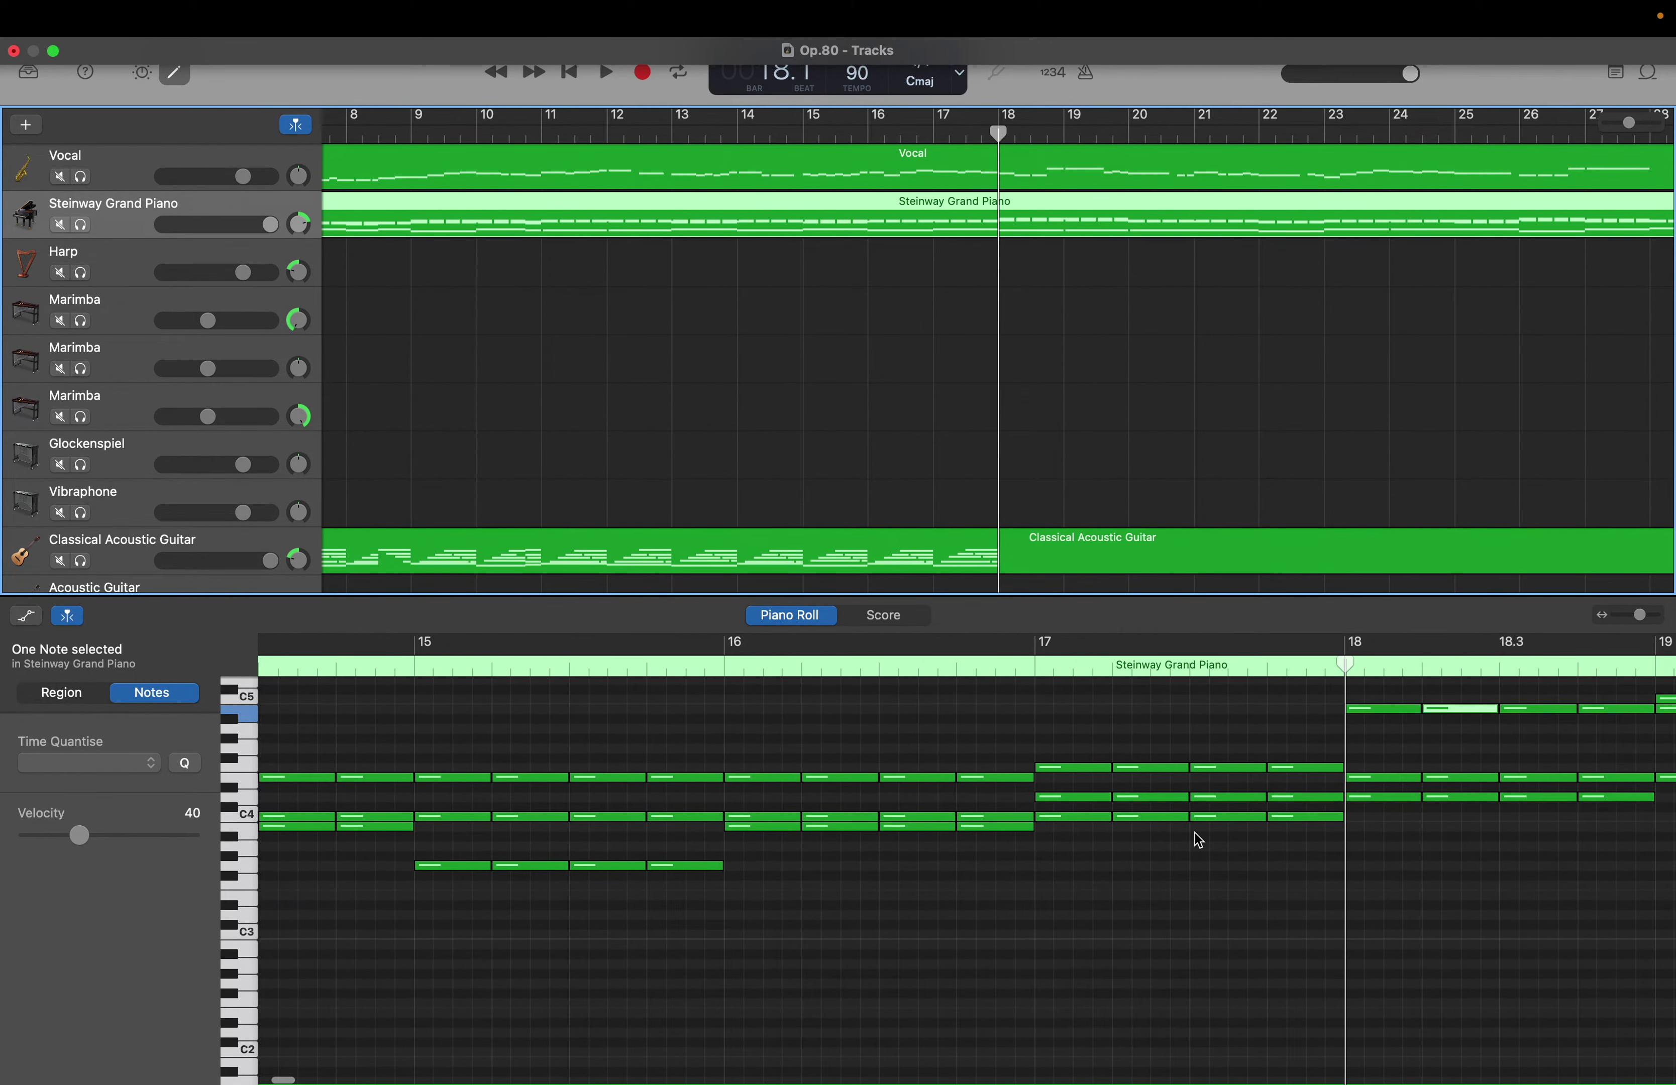
scroll(1198, 840, down, 2)
scroll(1199, 840, right, 1)
scroll(1199, 840, up, 1)
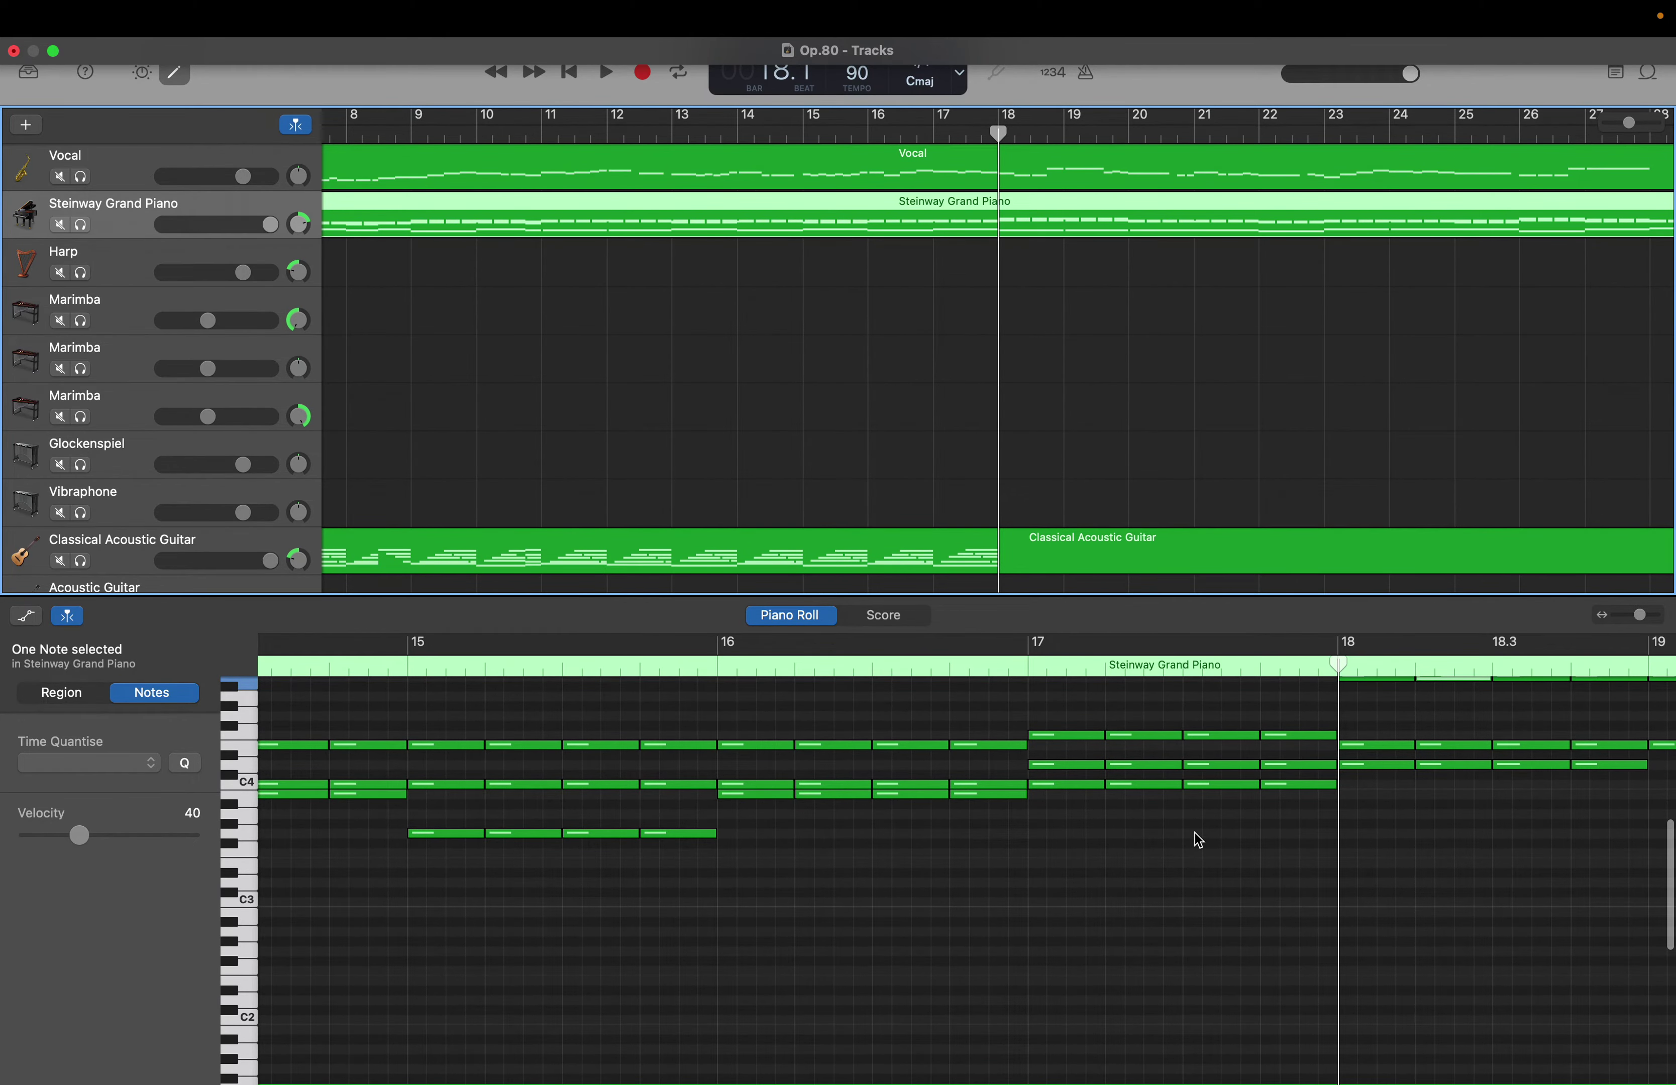
scroll(1199, 841, right, 5)
scroll(1199, 840, up, 3)
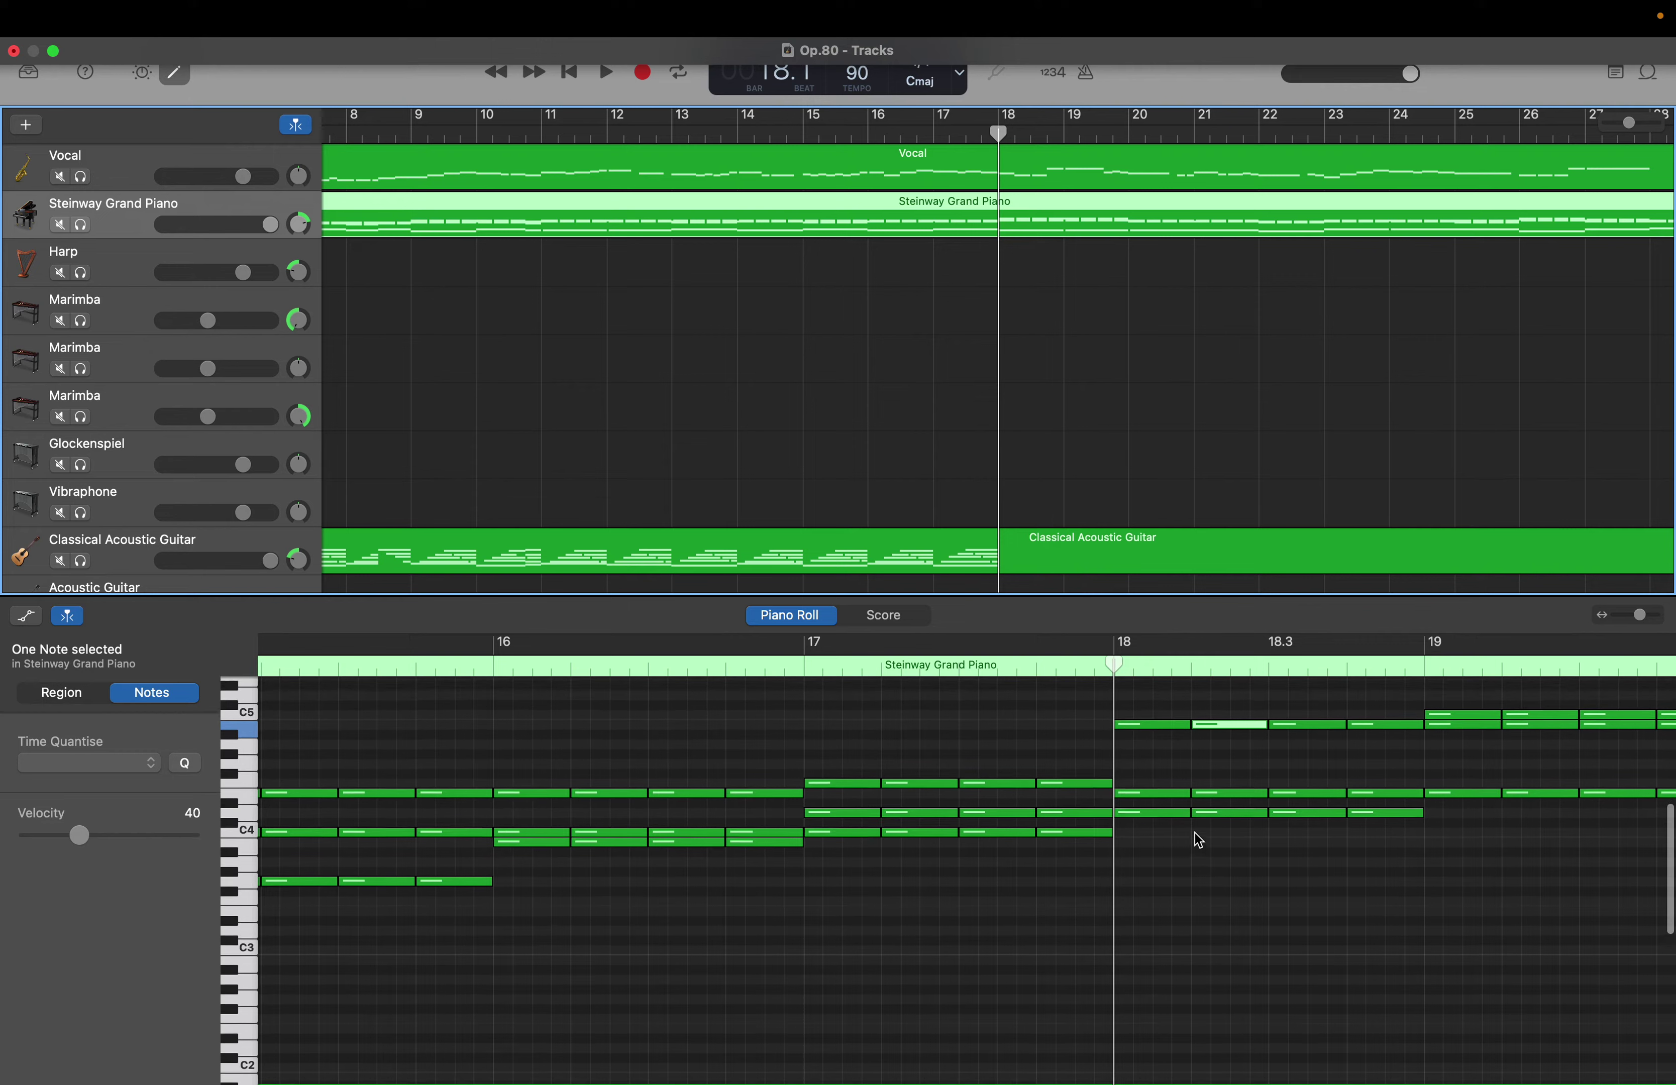
scroll(1195, 833, right, 1)
click(1150, 814)
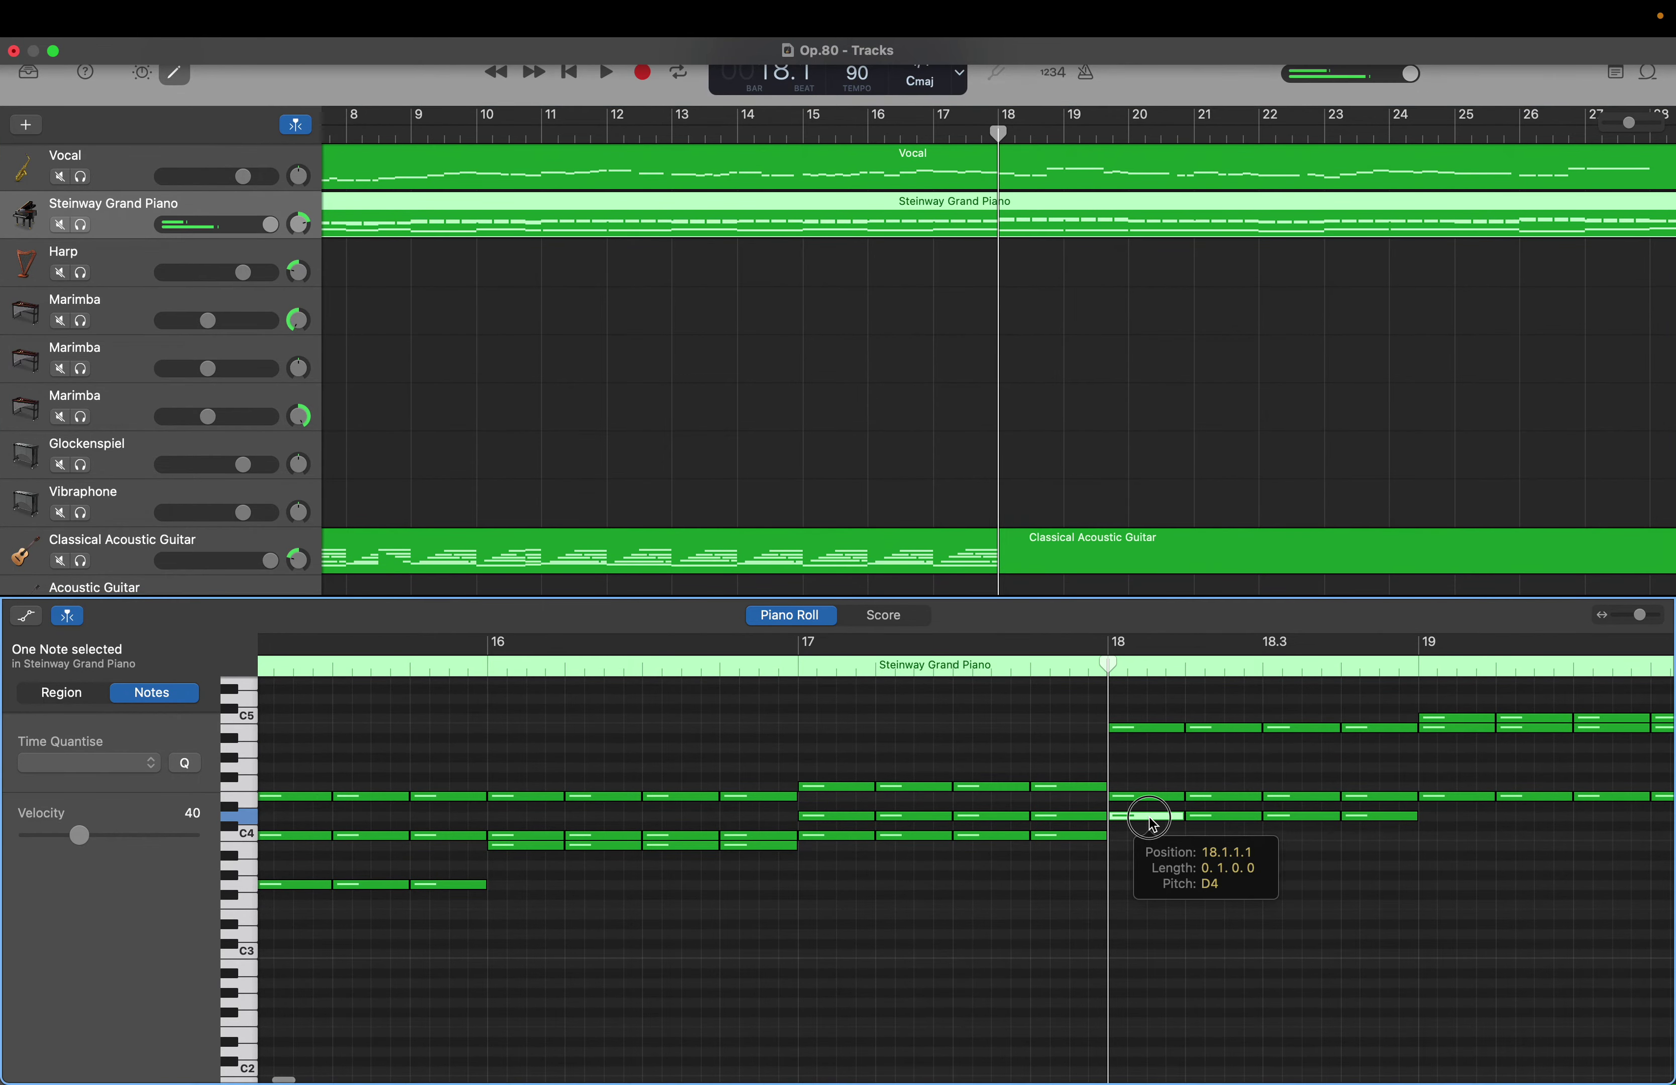
click(1146, 801)
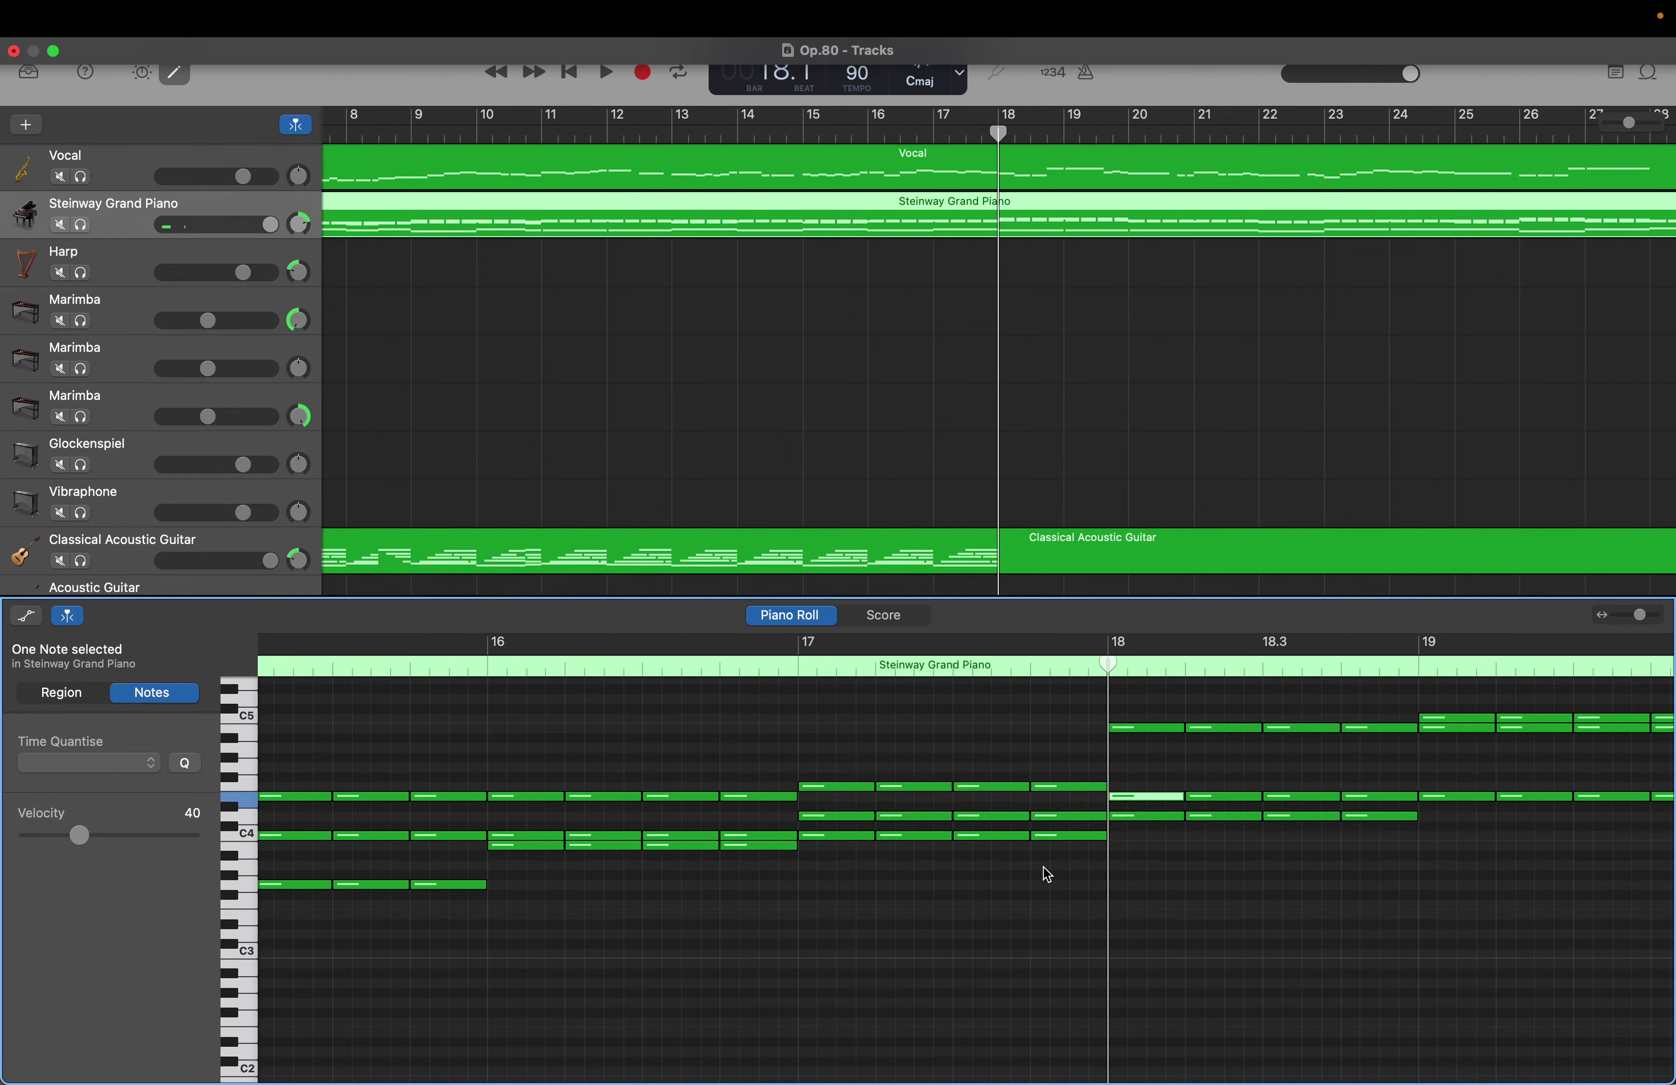
Open the Classical Acoustic Guitar region and examine its picking patterns from bar 17 back to bar 8
click(949, 549)
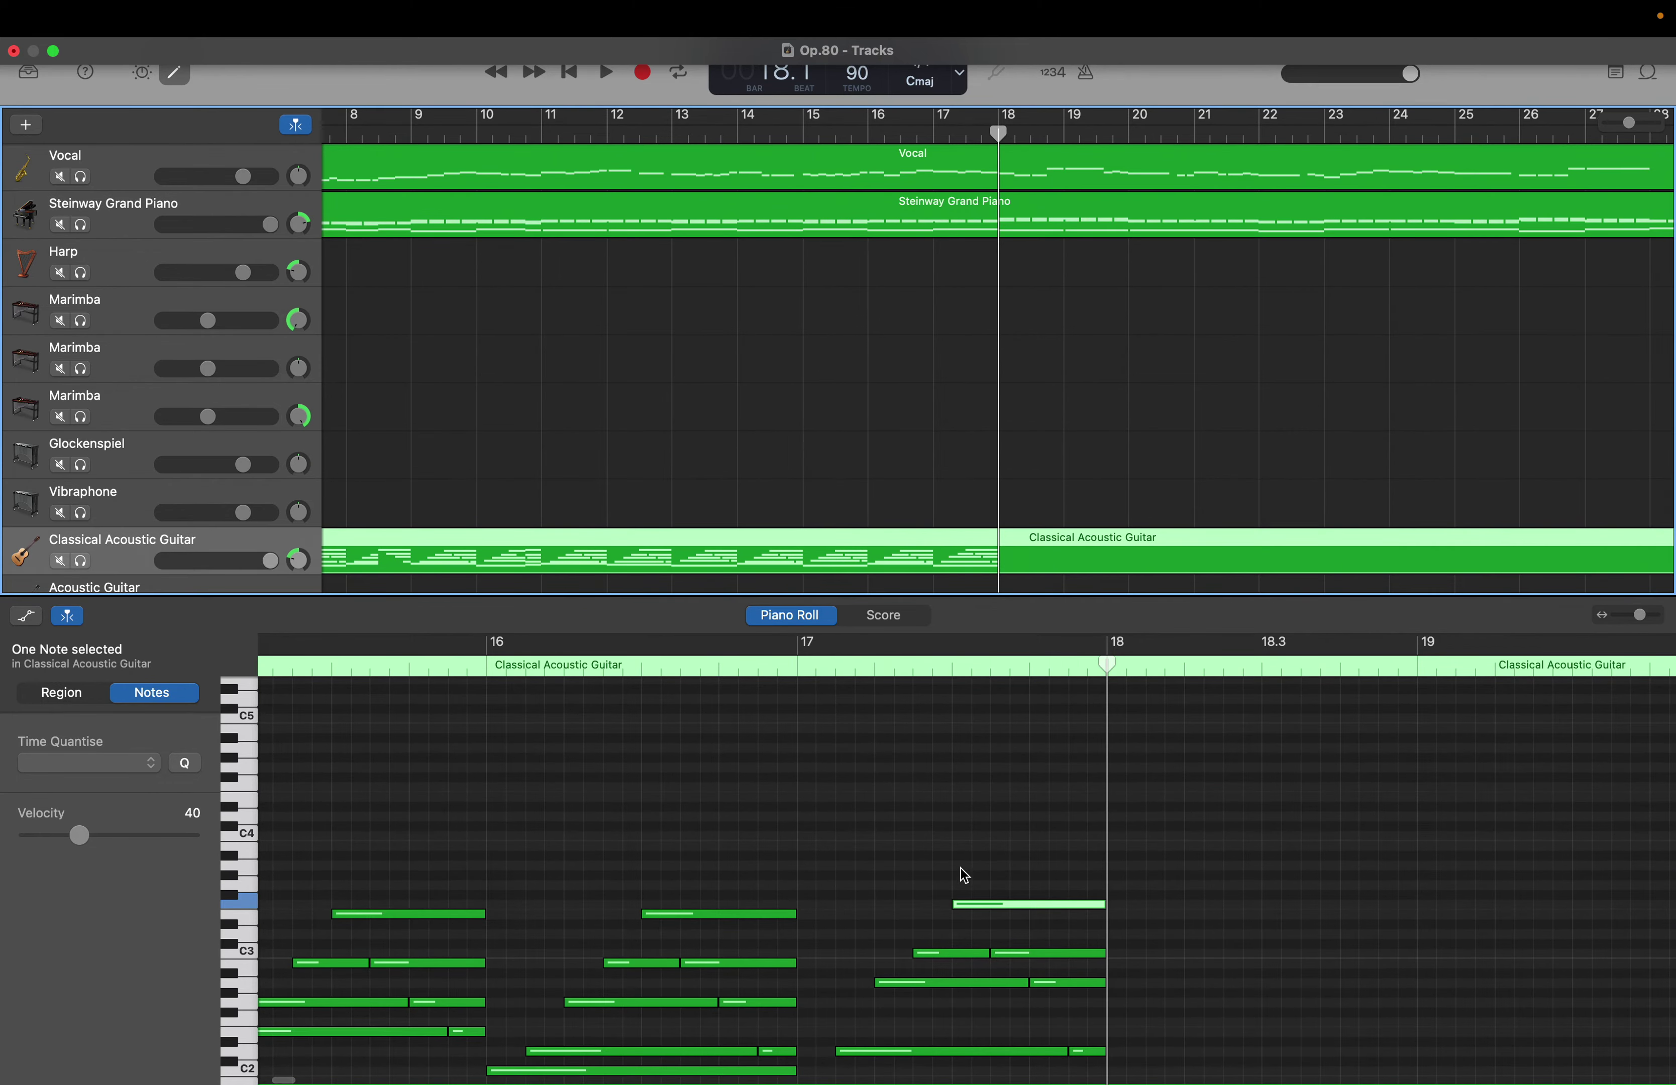
scroll(957, 881, down, 5)
scroll(958, 880, left, 5)
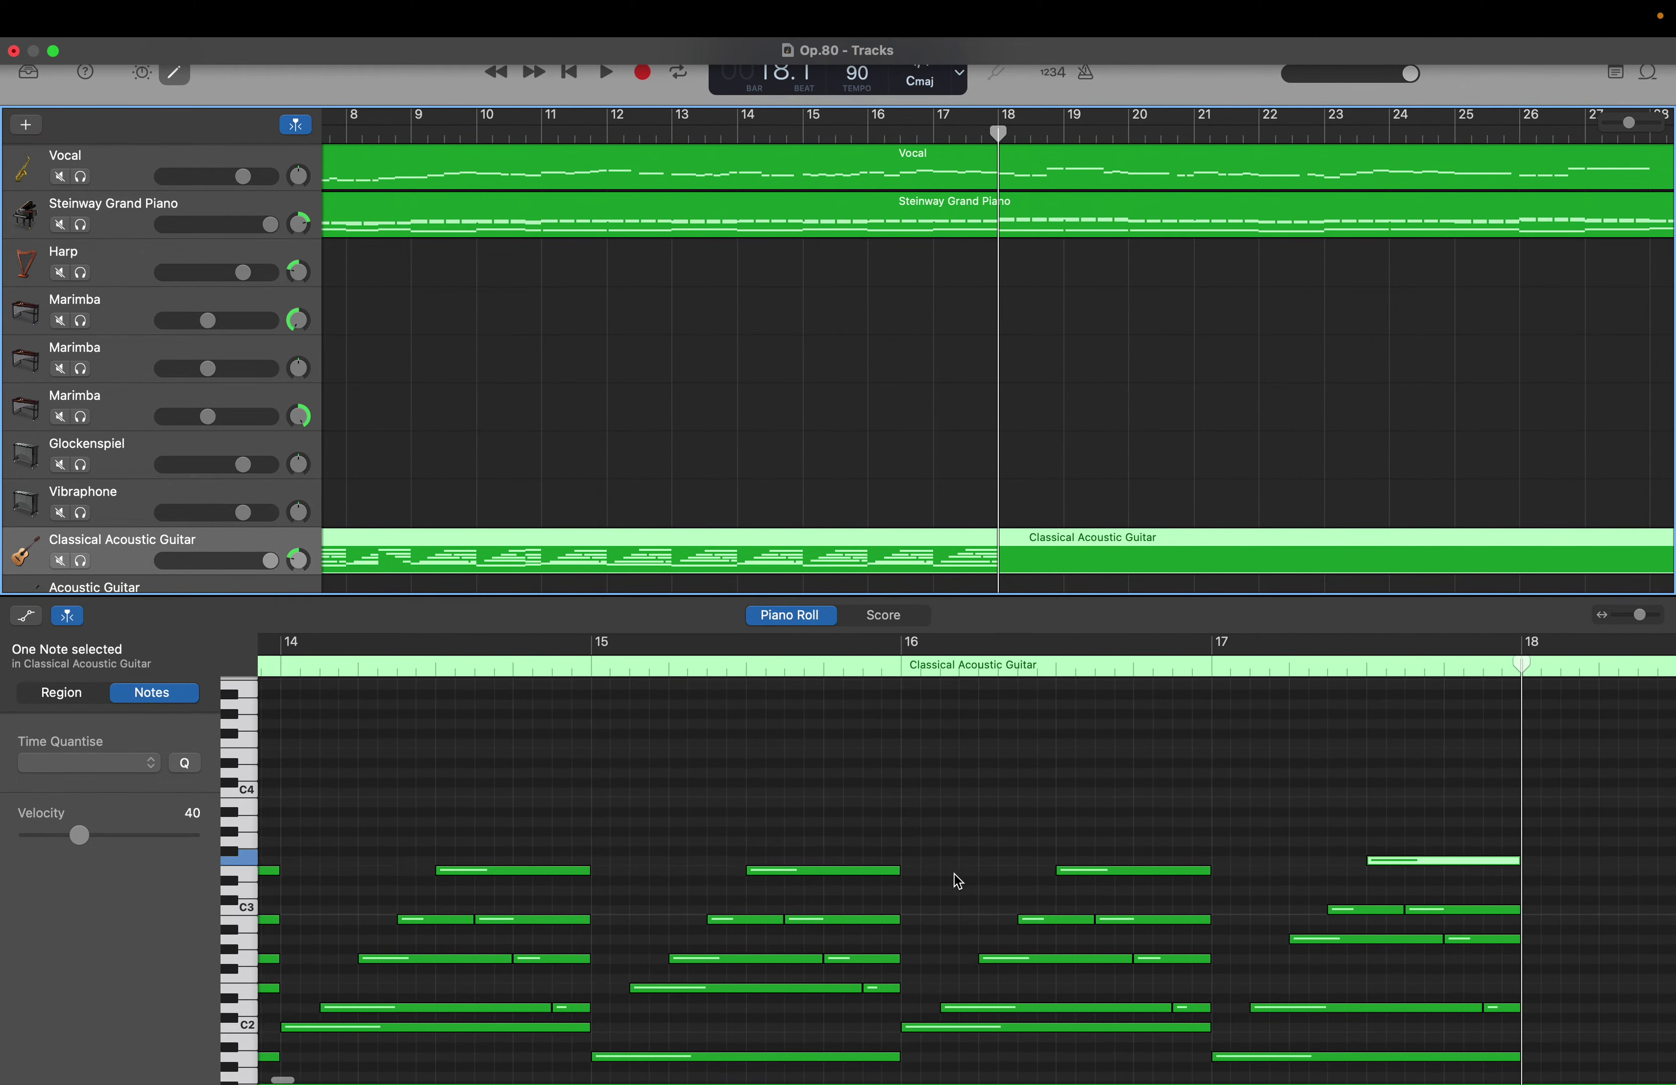
scroll(958, 880, down, 2)
scroll(957, 881, left, 1)
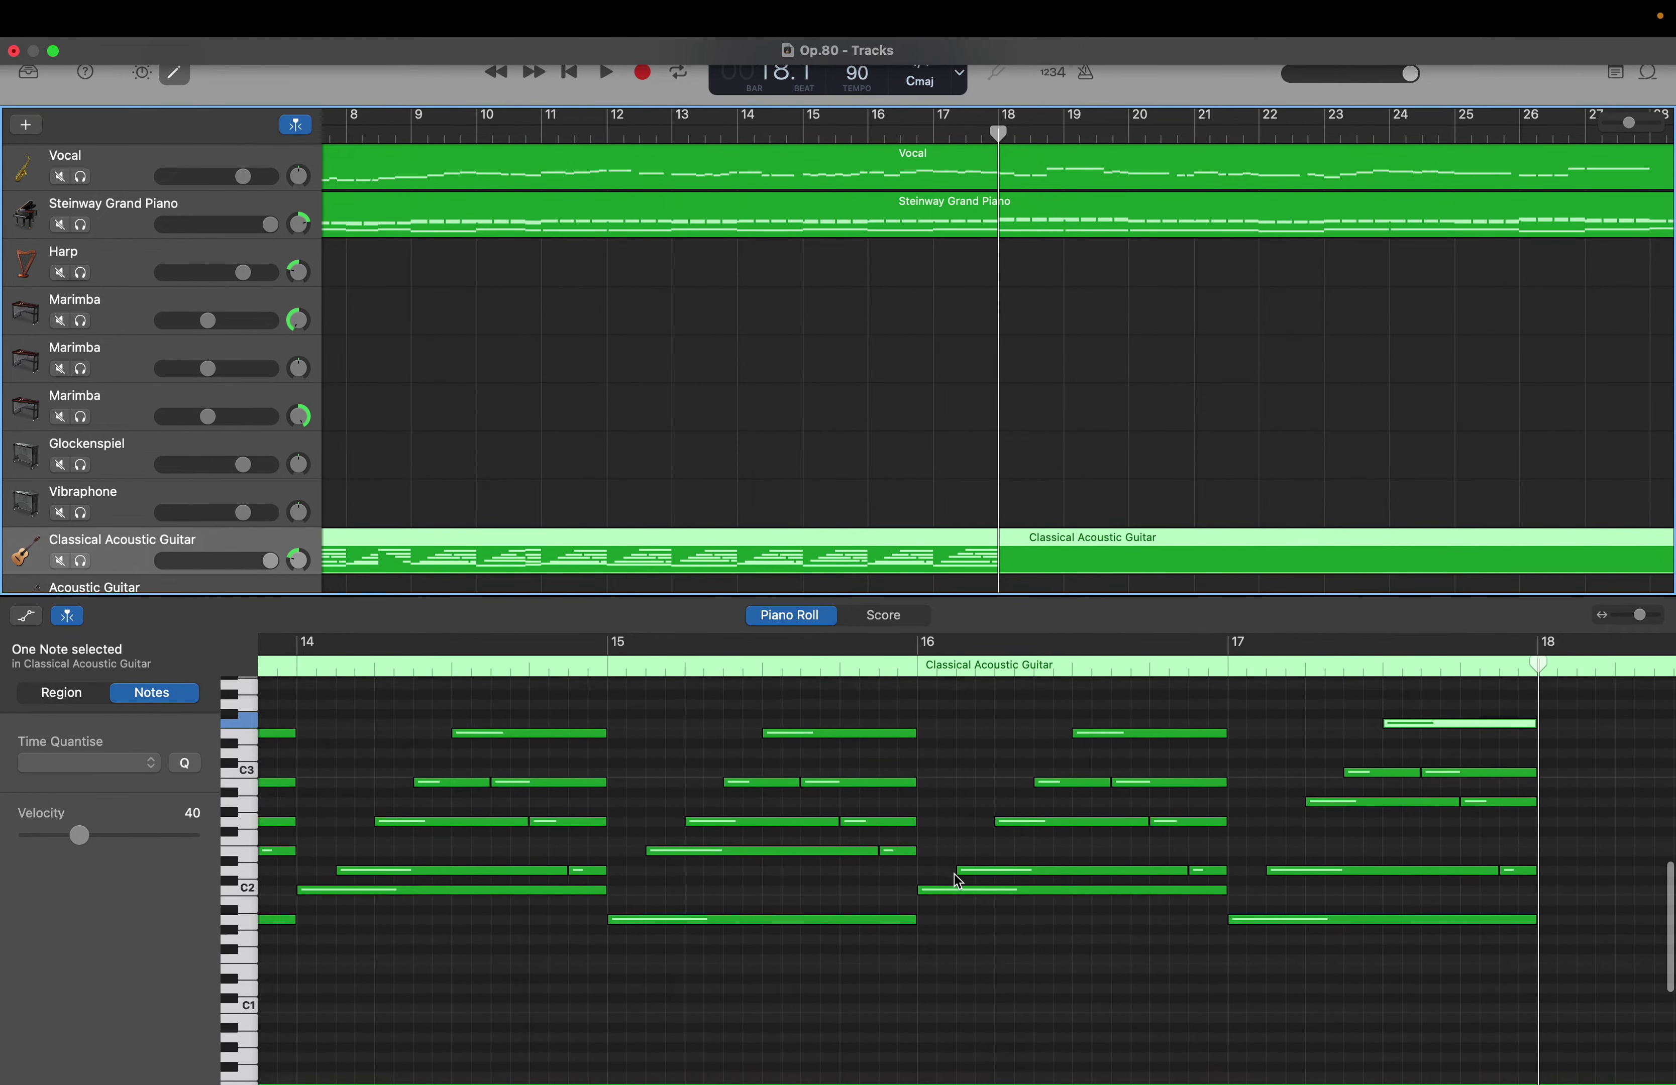
scroll(956, 879, down, 2)
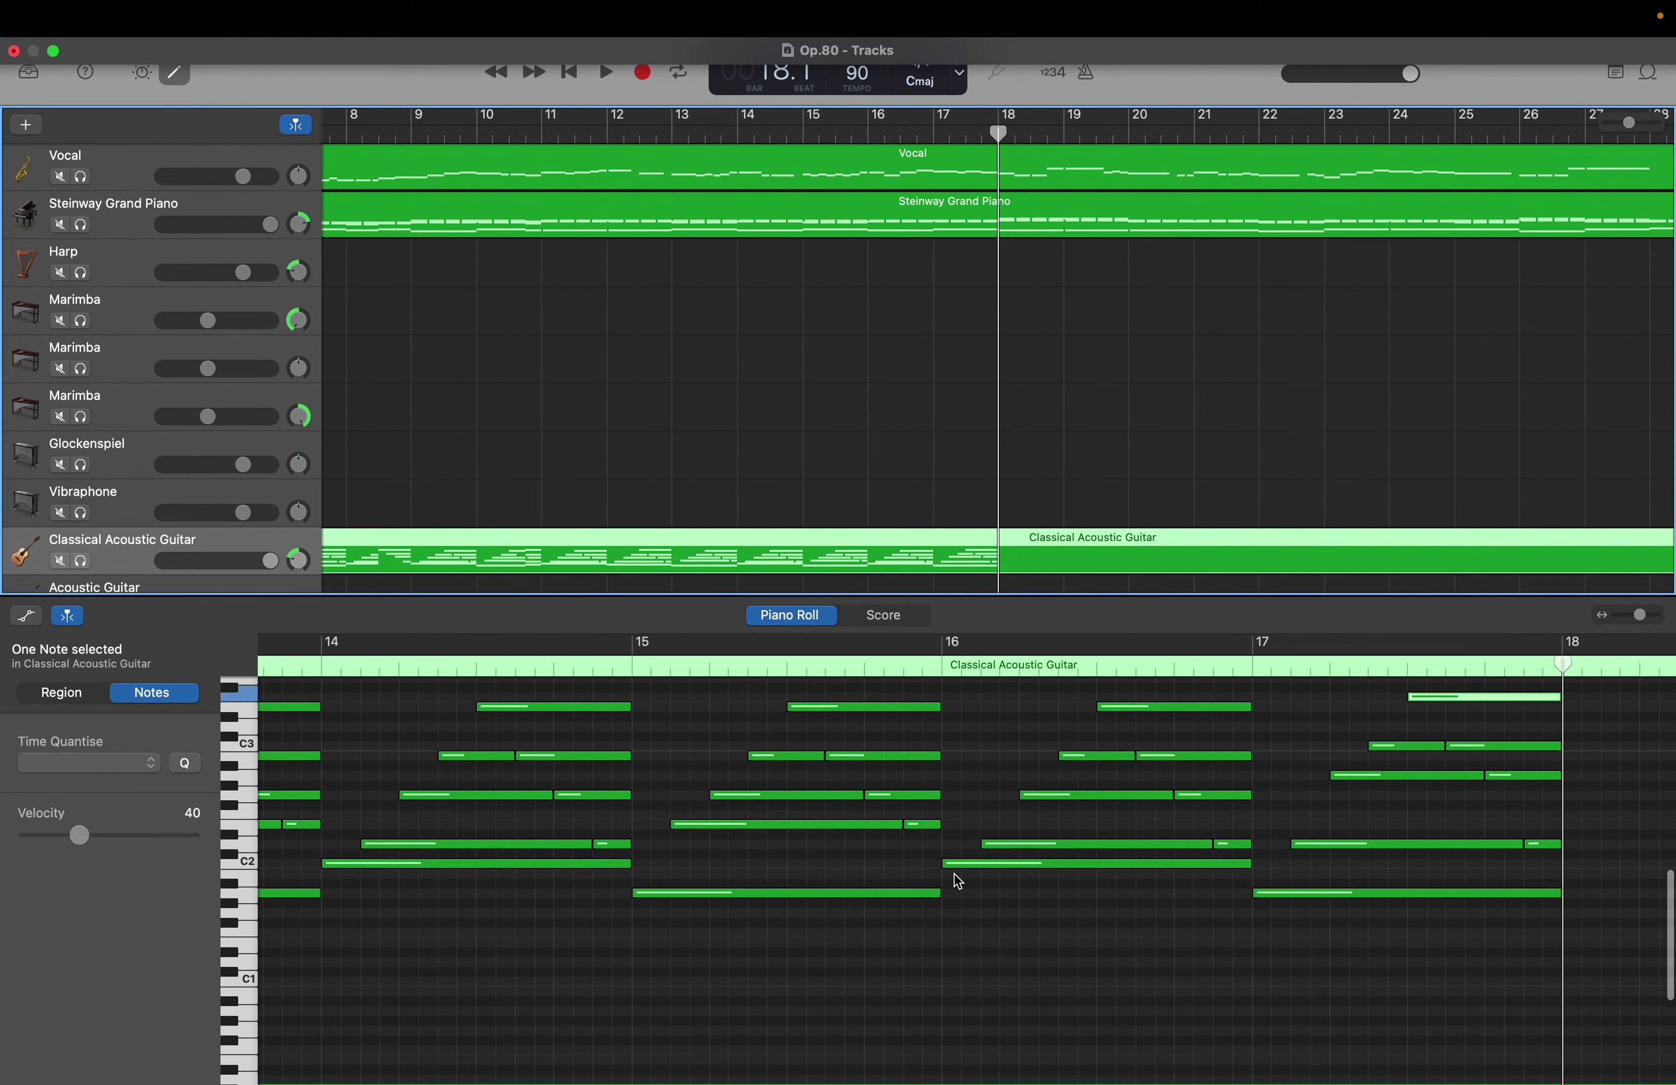
scroll(956, 879, left, 8)
scroll(957, 881, left, 7)
scroll(957, 881, up, 1)
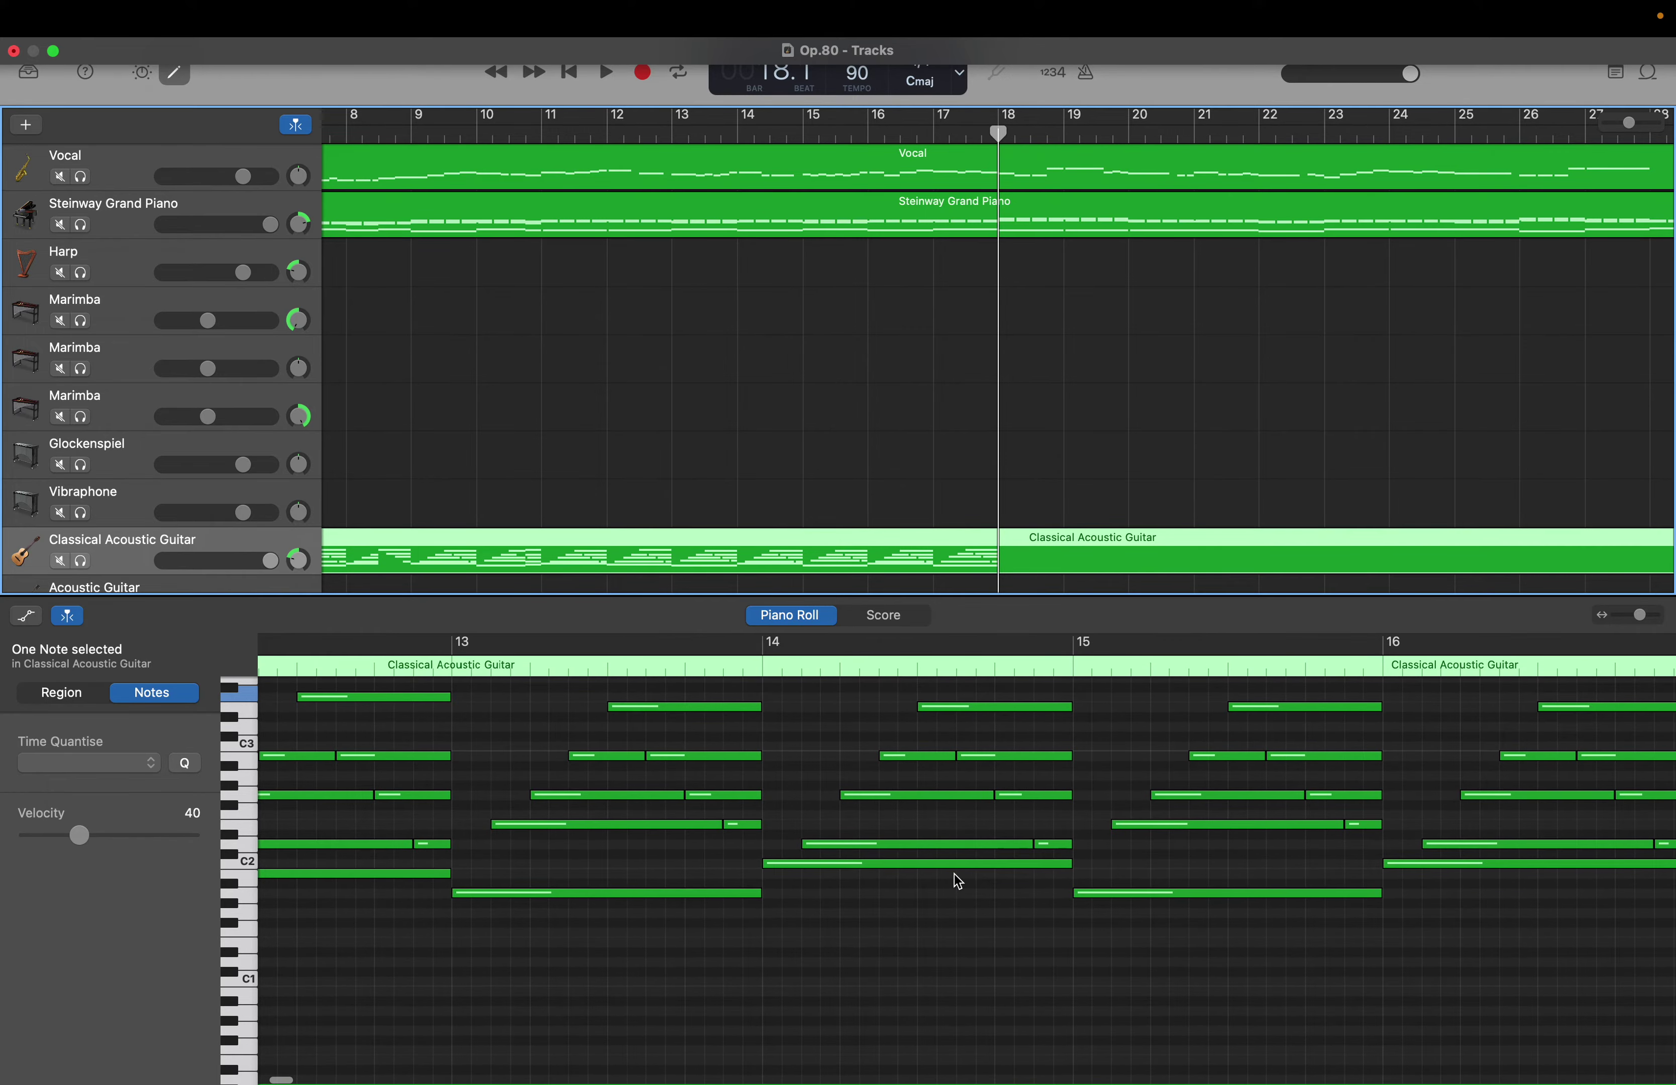
scroll(957, 881, left, 8)
scroll(957, 881, up, 1)
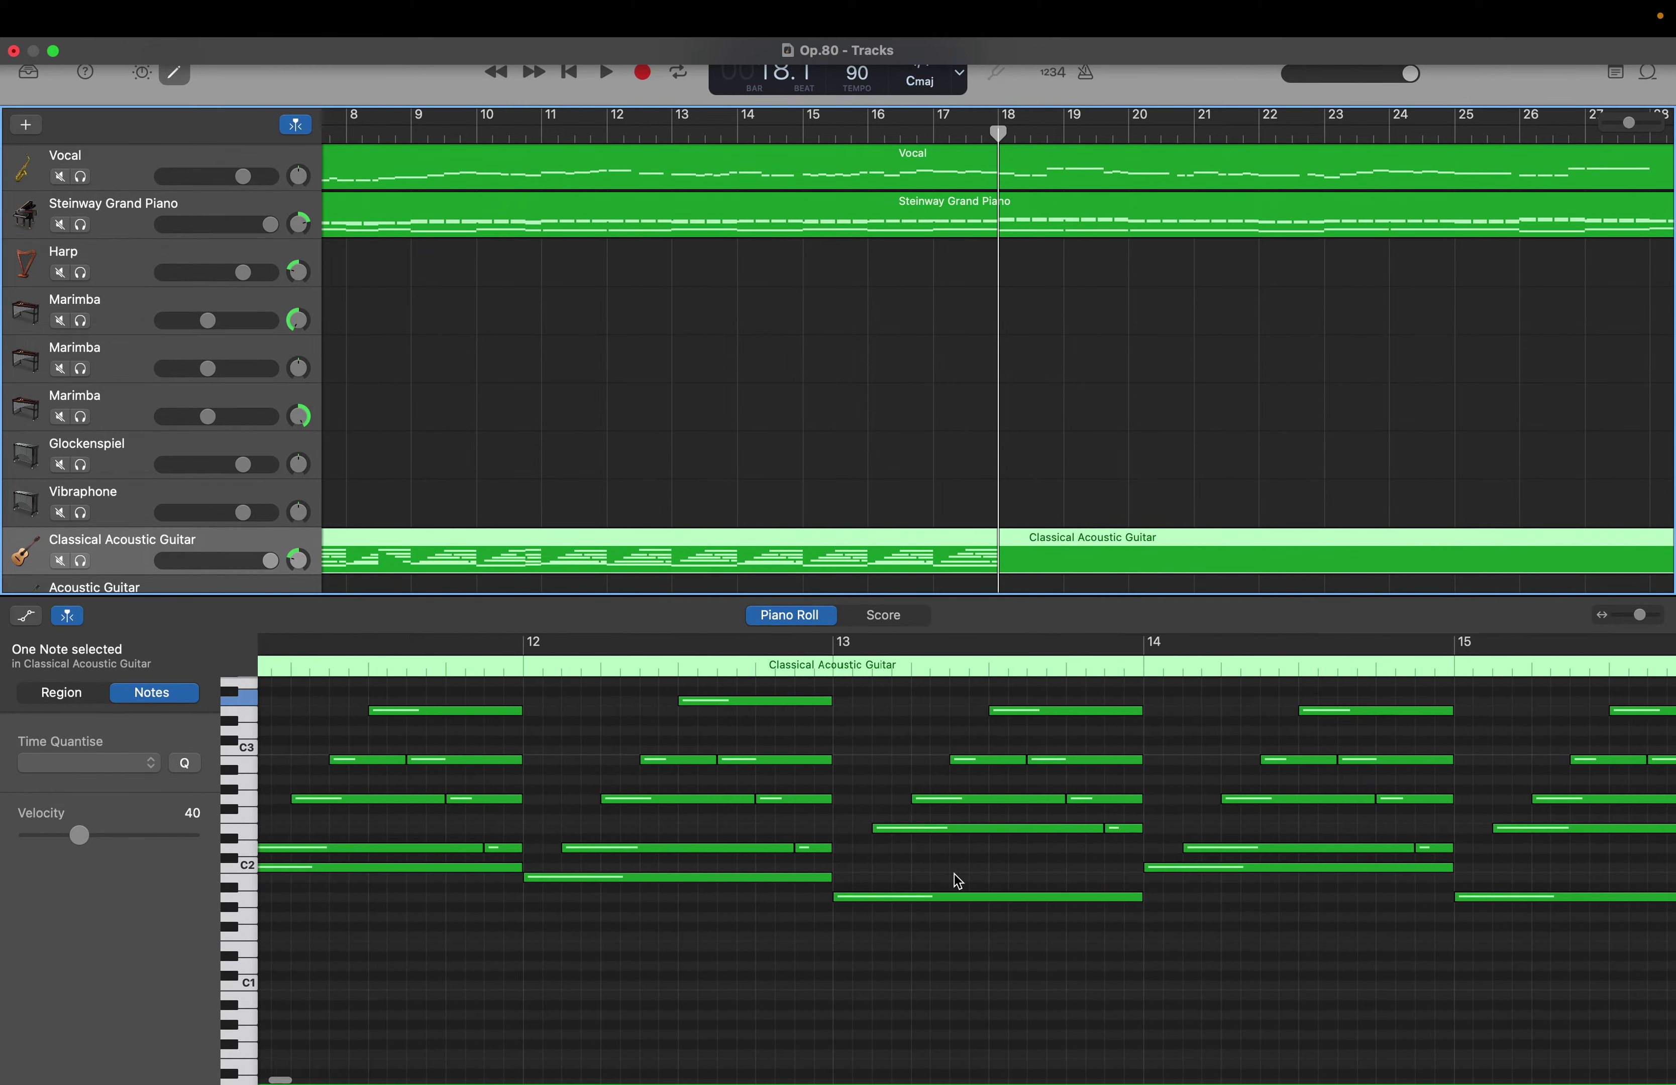
scroll(955, 881, left, 12)
scroll(956, 881, down, 1)
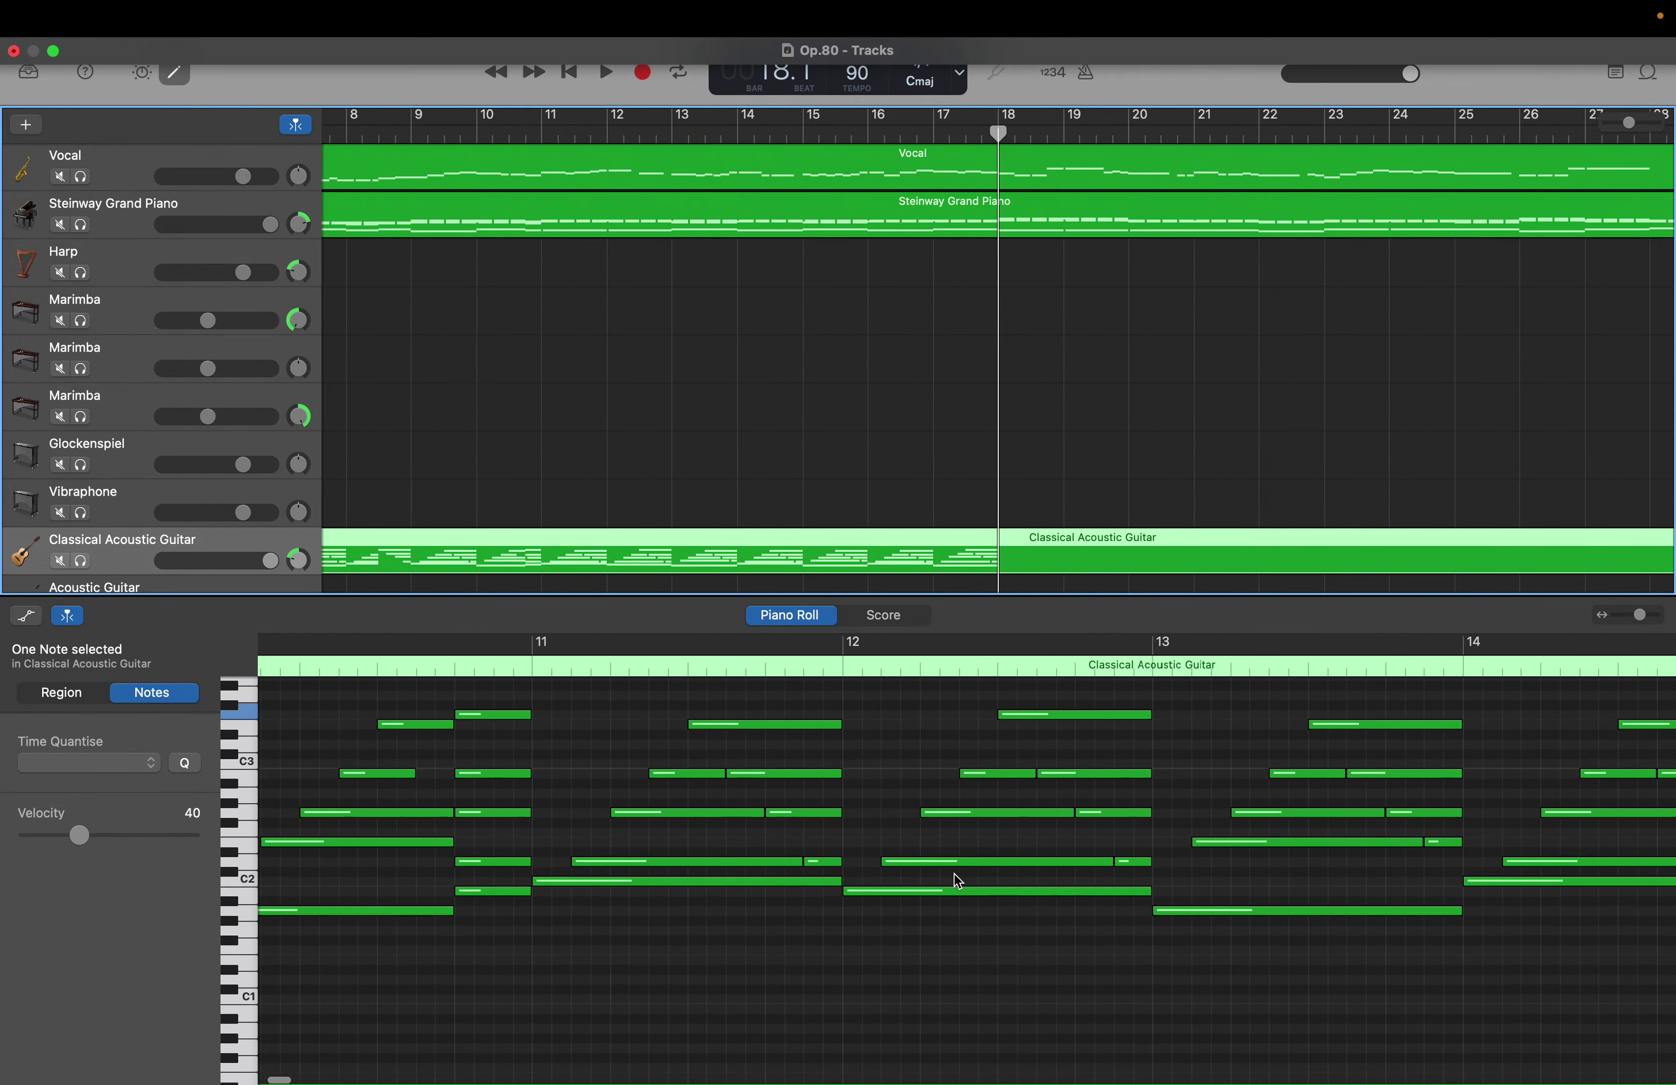
scroll(957, 879, left, 20)
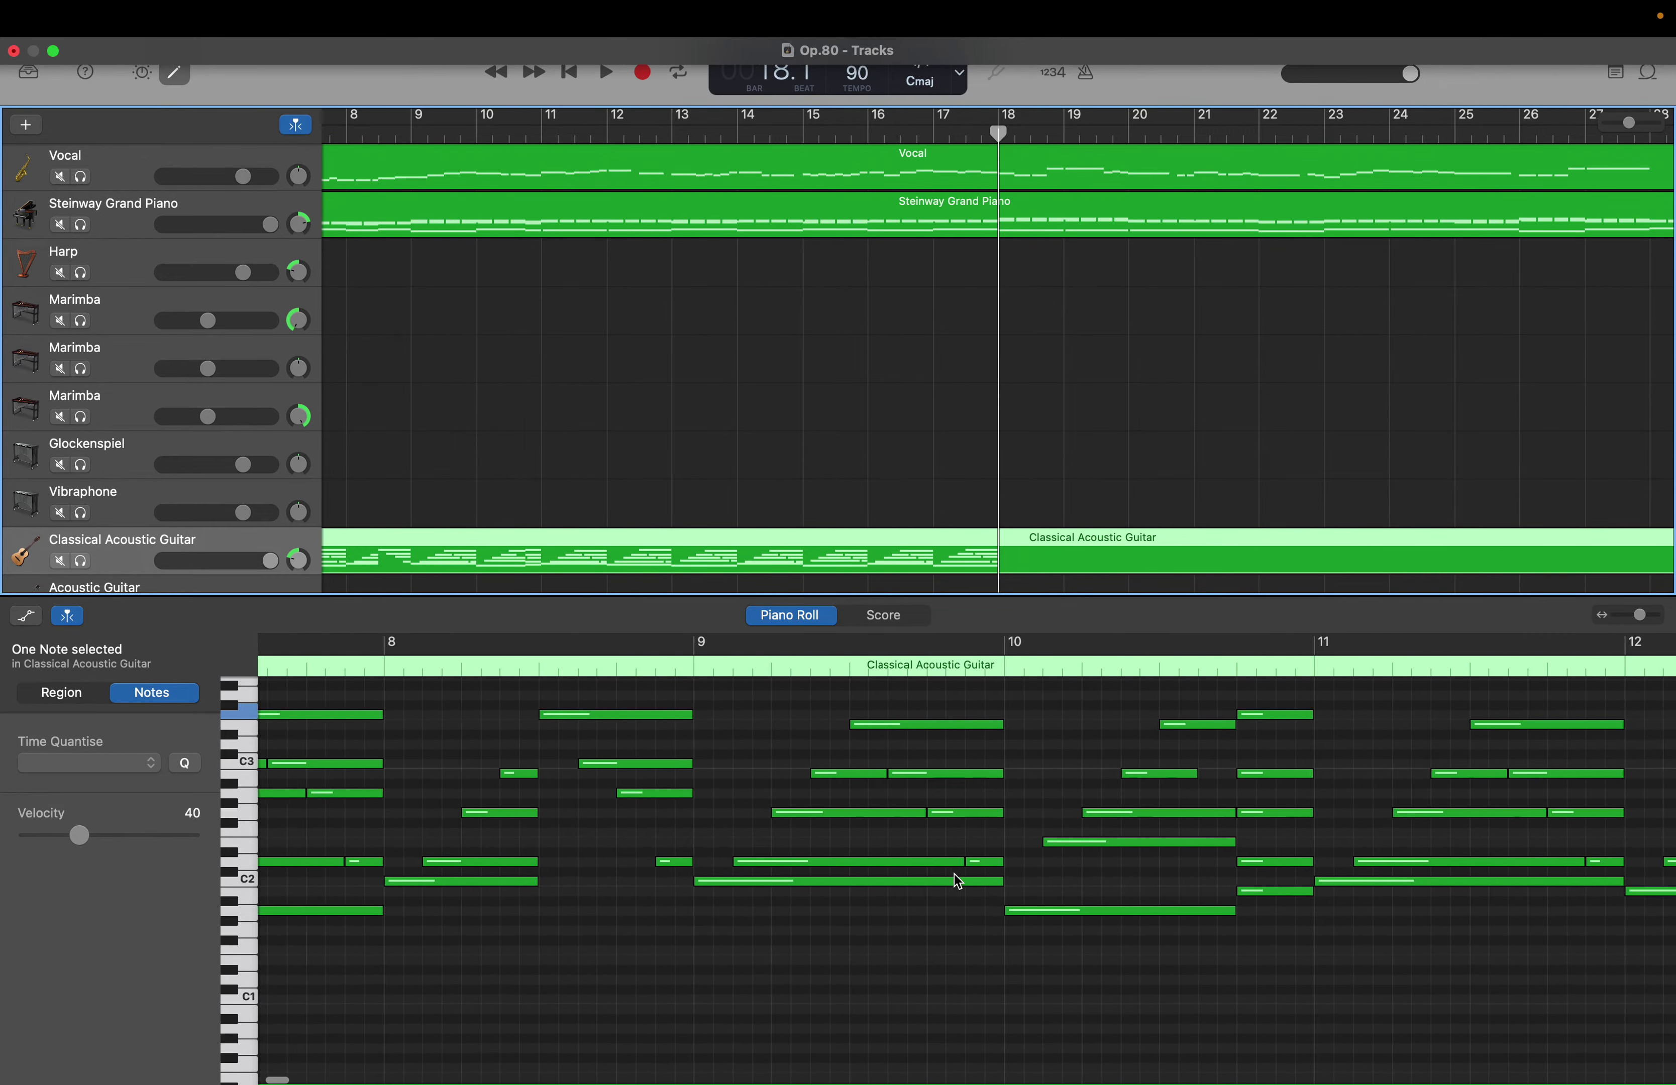
Review the Classical Acoustic Guitar patterns forward from bar 7 to bar 15, auditioning the bass note at bar 14
scroll(958, 881, right, 13)
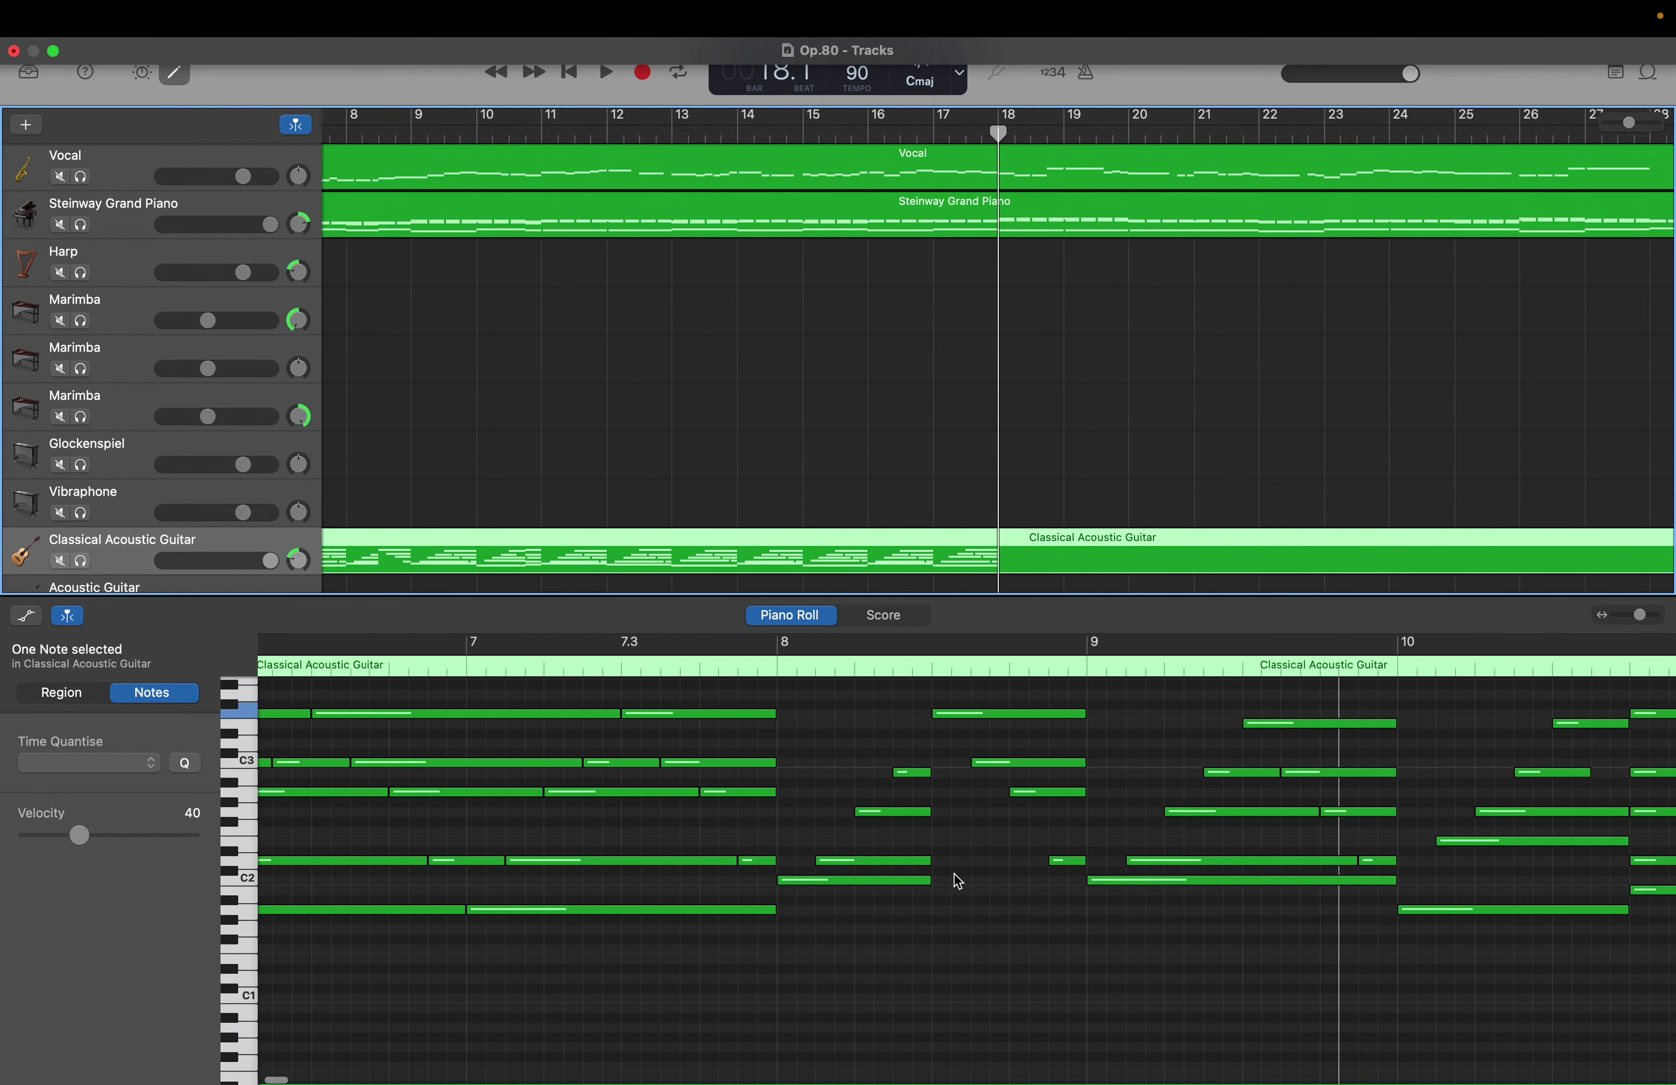
scroll(957, 881, right, 13)
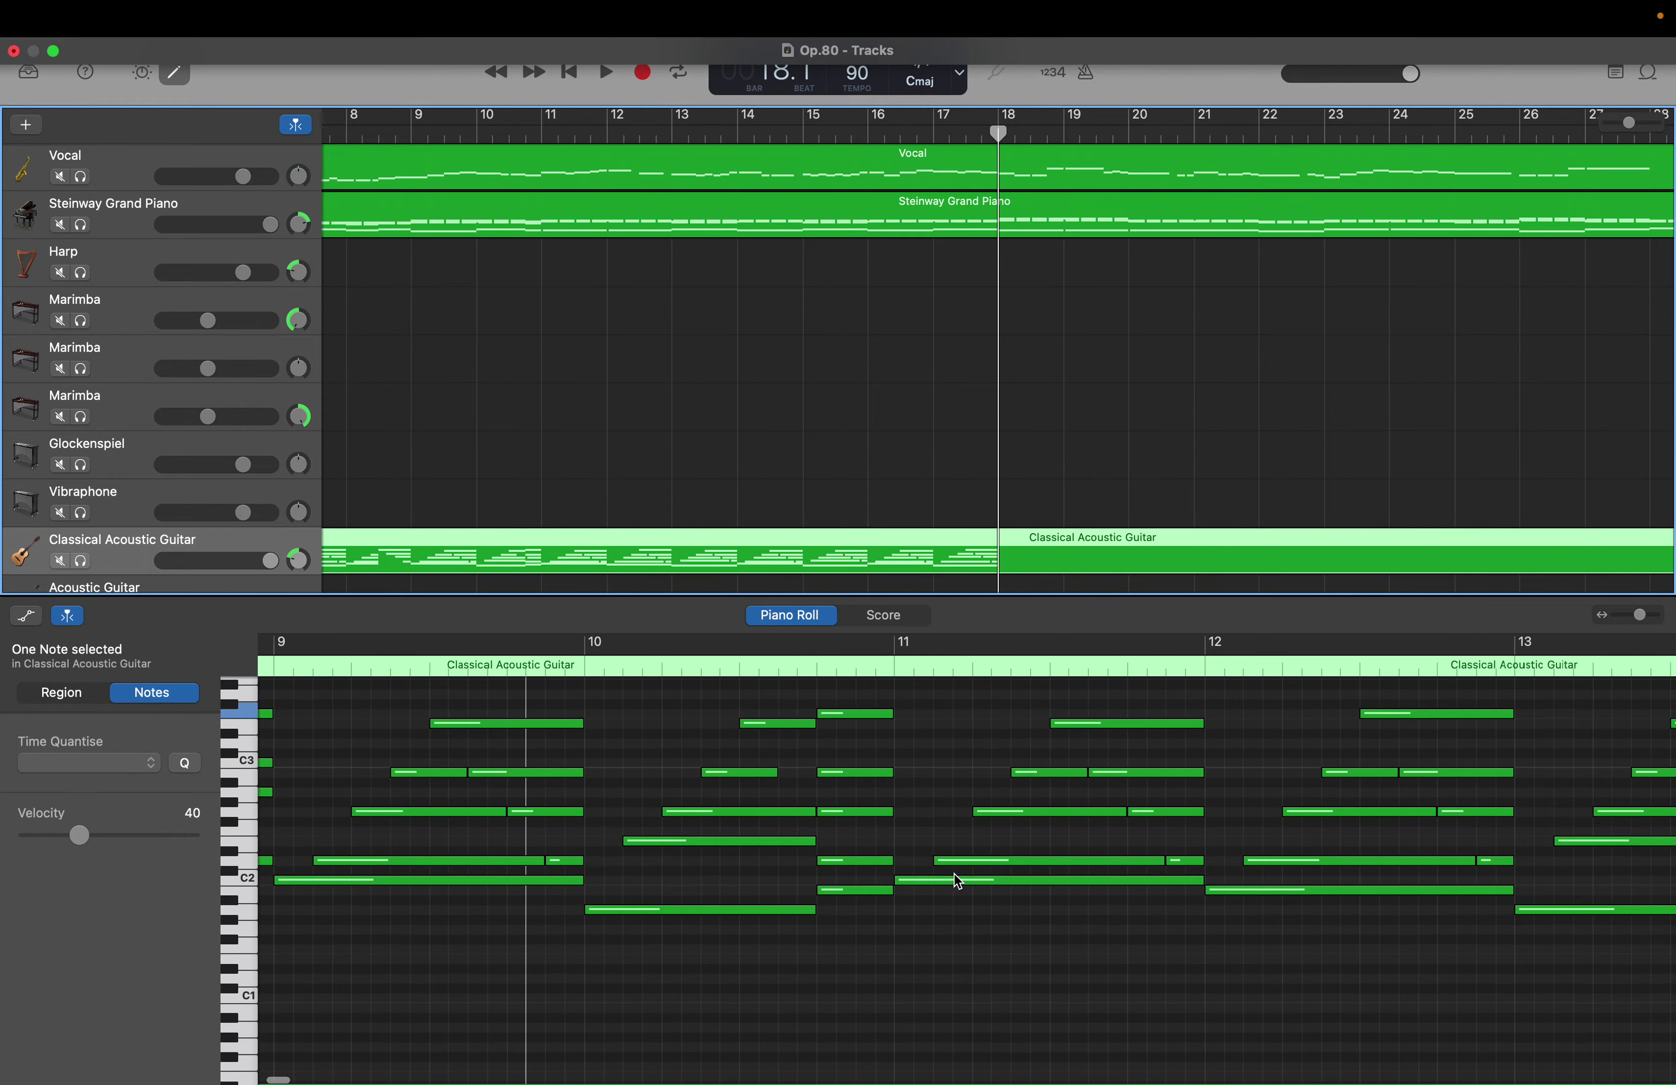
scroll(954, 875, up, 1)
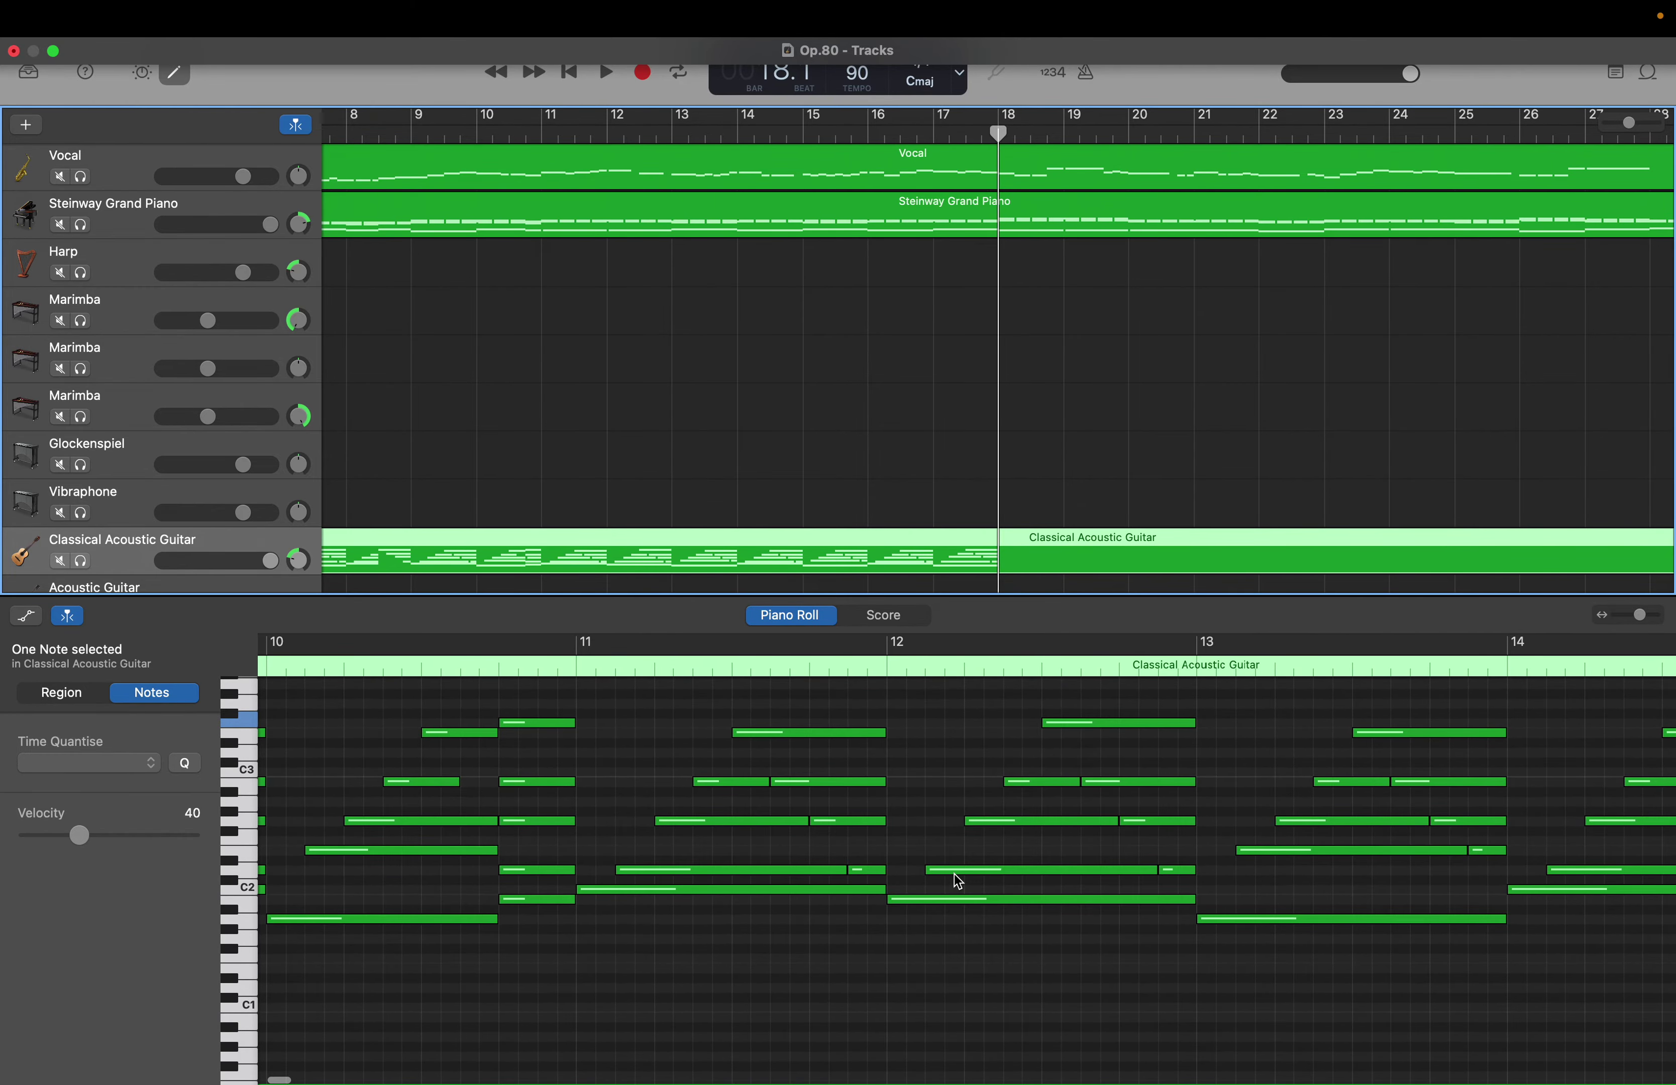
scroll(954, 874, right, 4)
scroll(954, 875, right, 7)
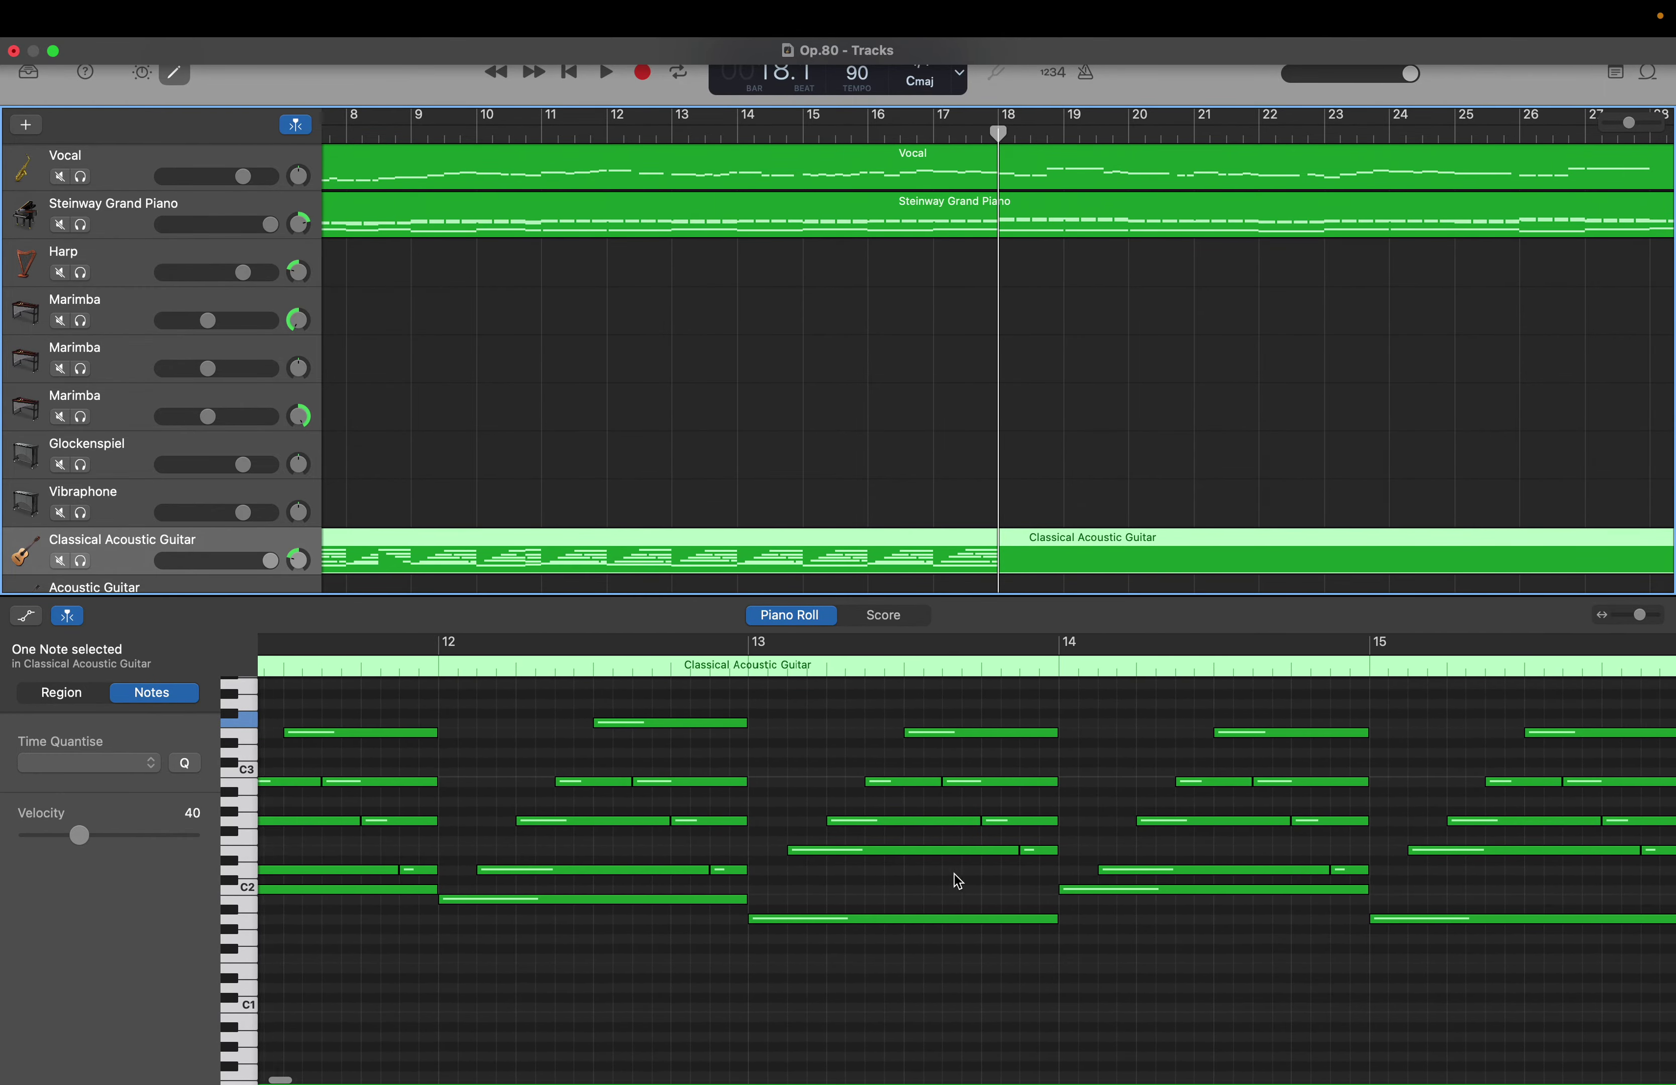
scroll(954, 875, up, 1)
scroll(954, 875, right, 1)
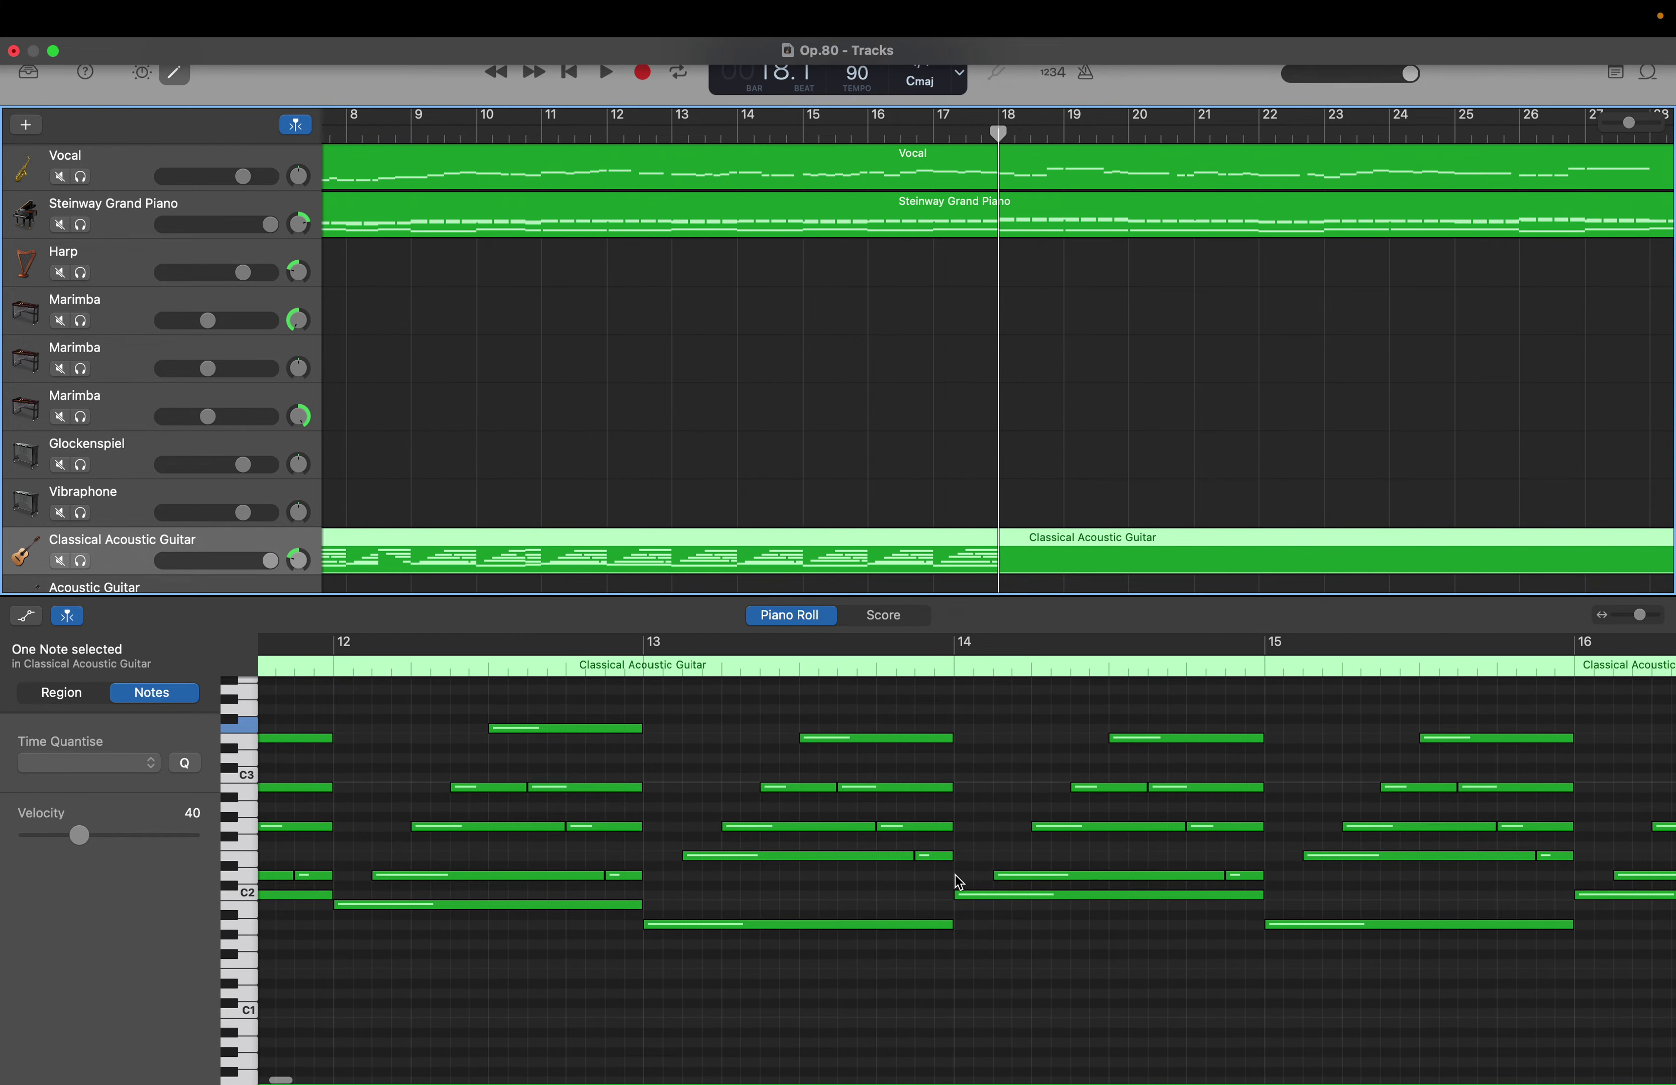
click(1003, 898)
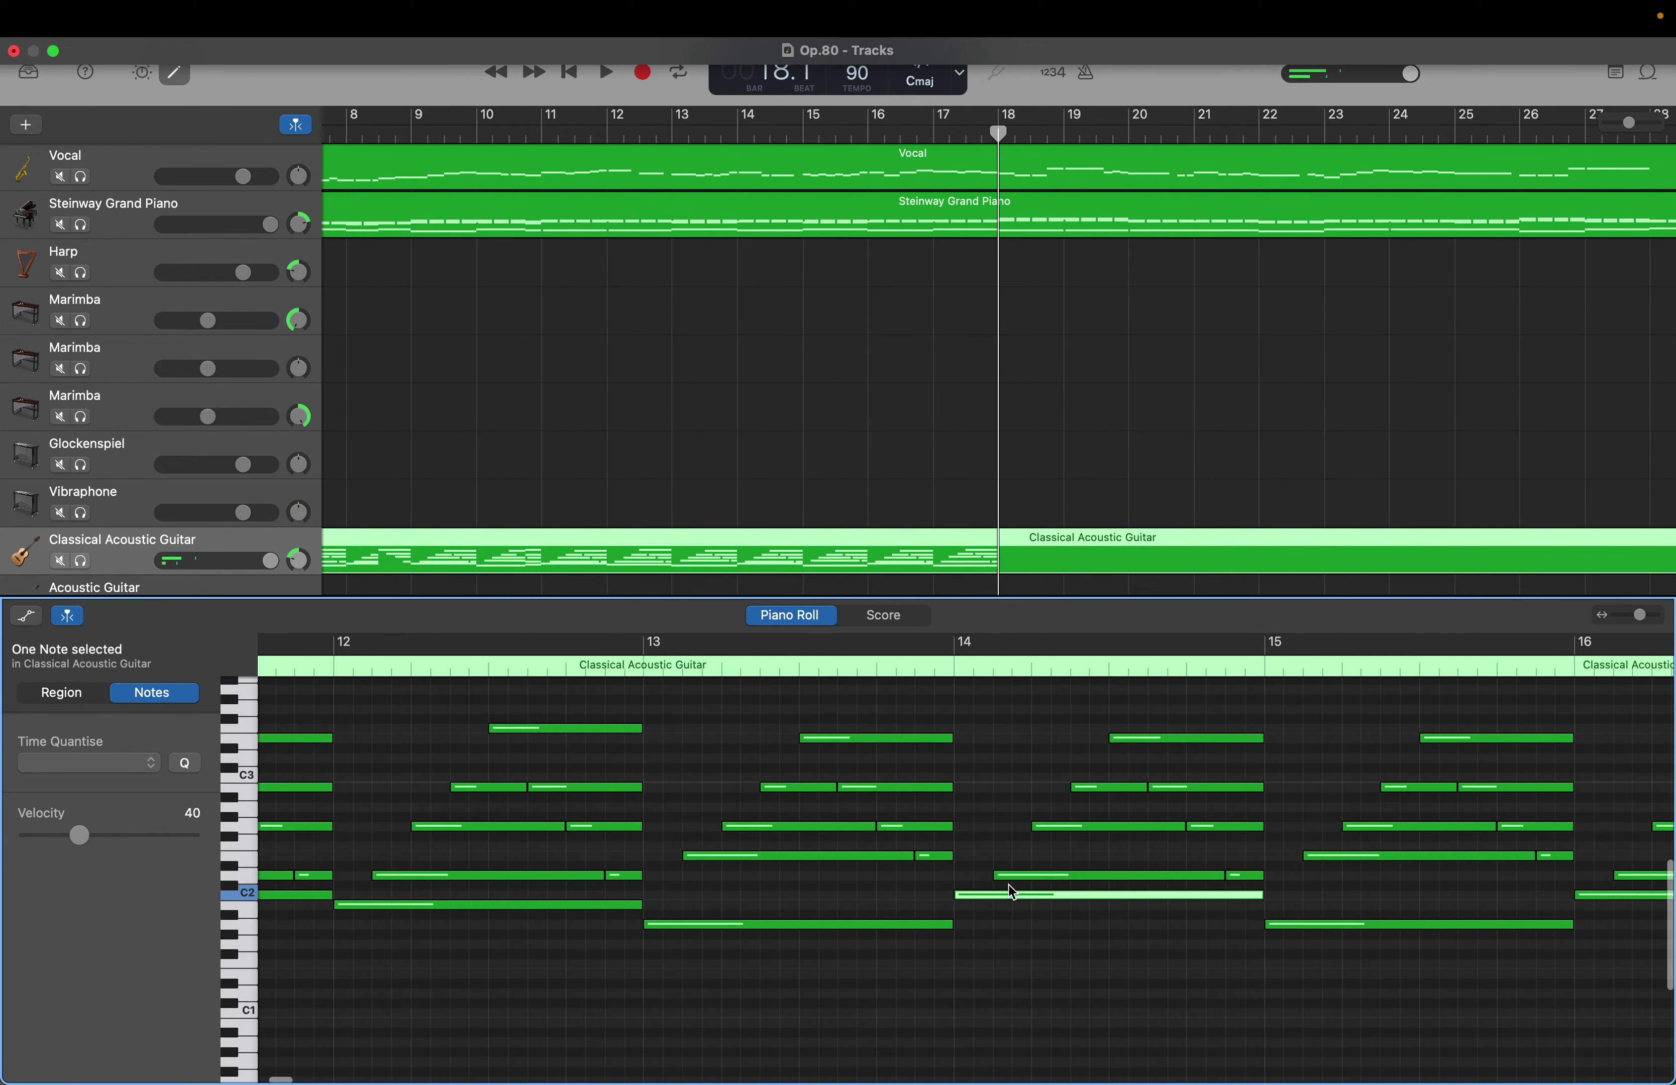
Compare the Classical Acoustic Guitar patterns from bar 17 back to bar 7, auditioning the bass note at bar 8
scroll(1071, 959, right, 10)
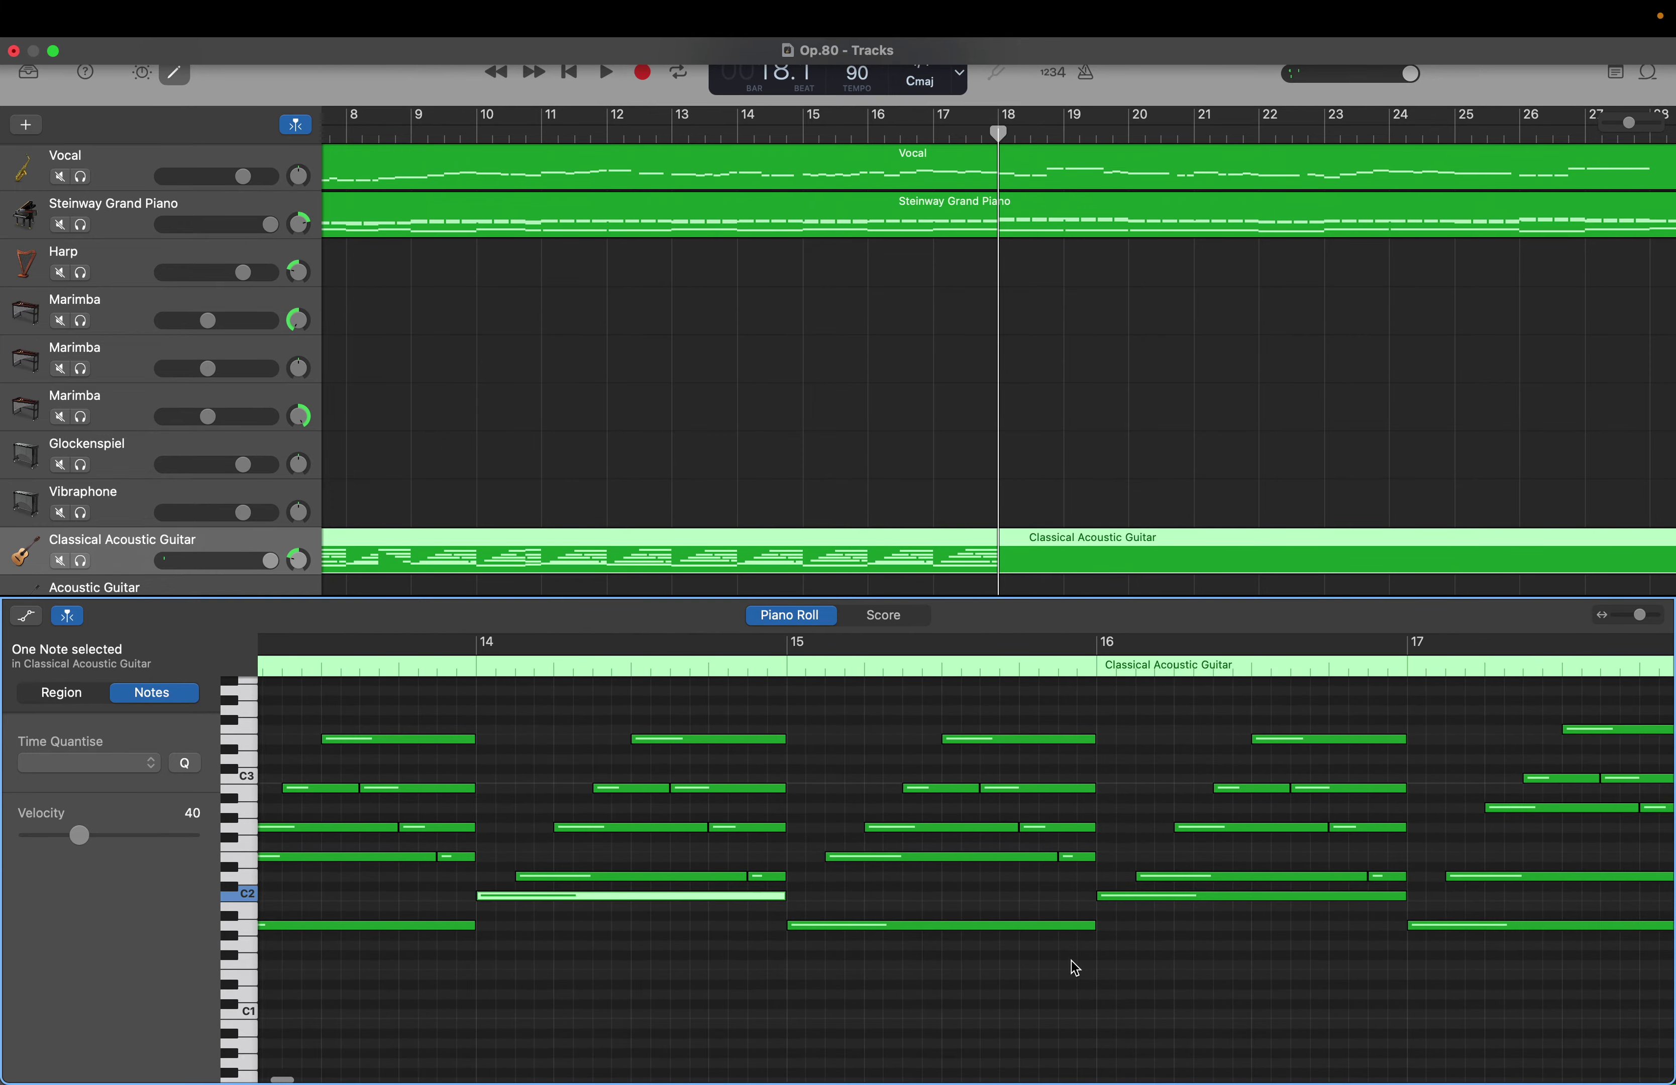
scroll(1075, 969, right, 3)
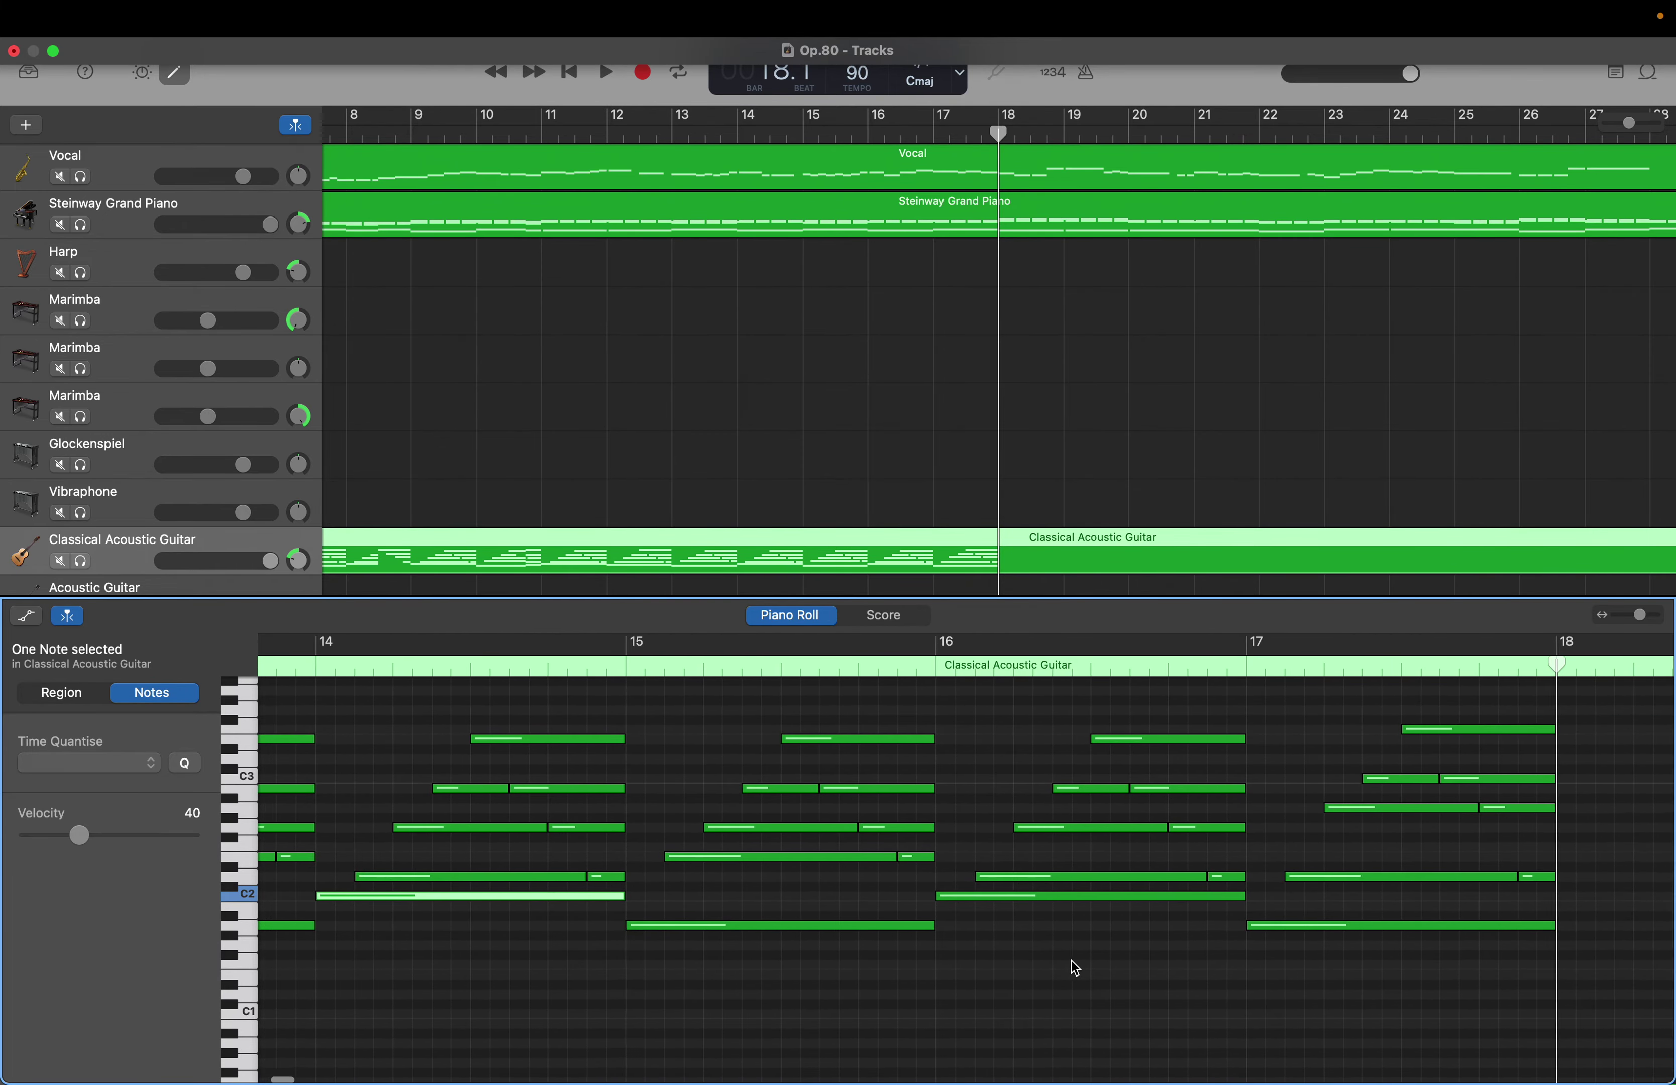
scroll(1075, 969, left, 10)
scroll(1073, 966, left, 15)
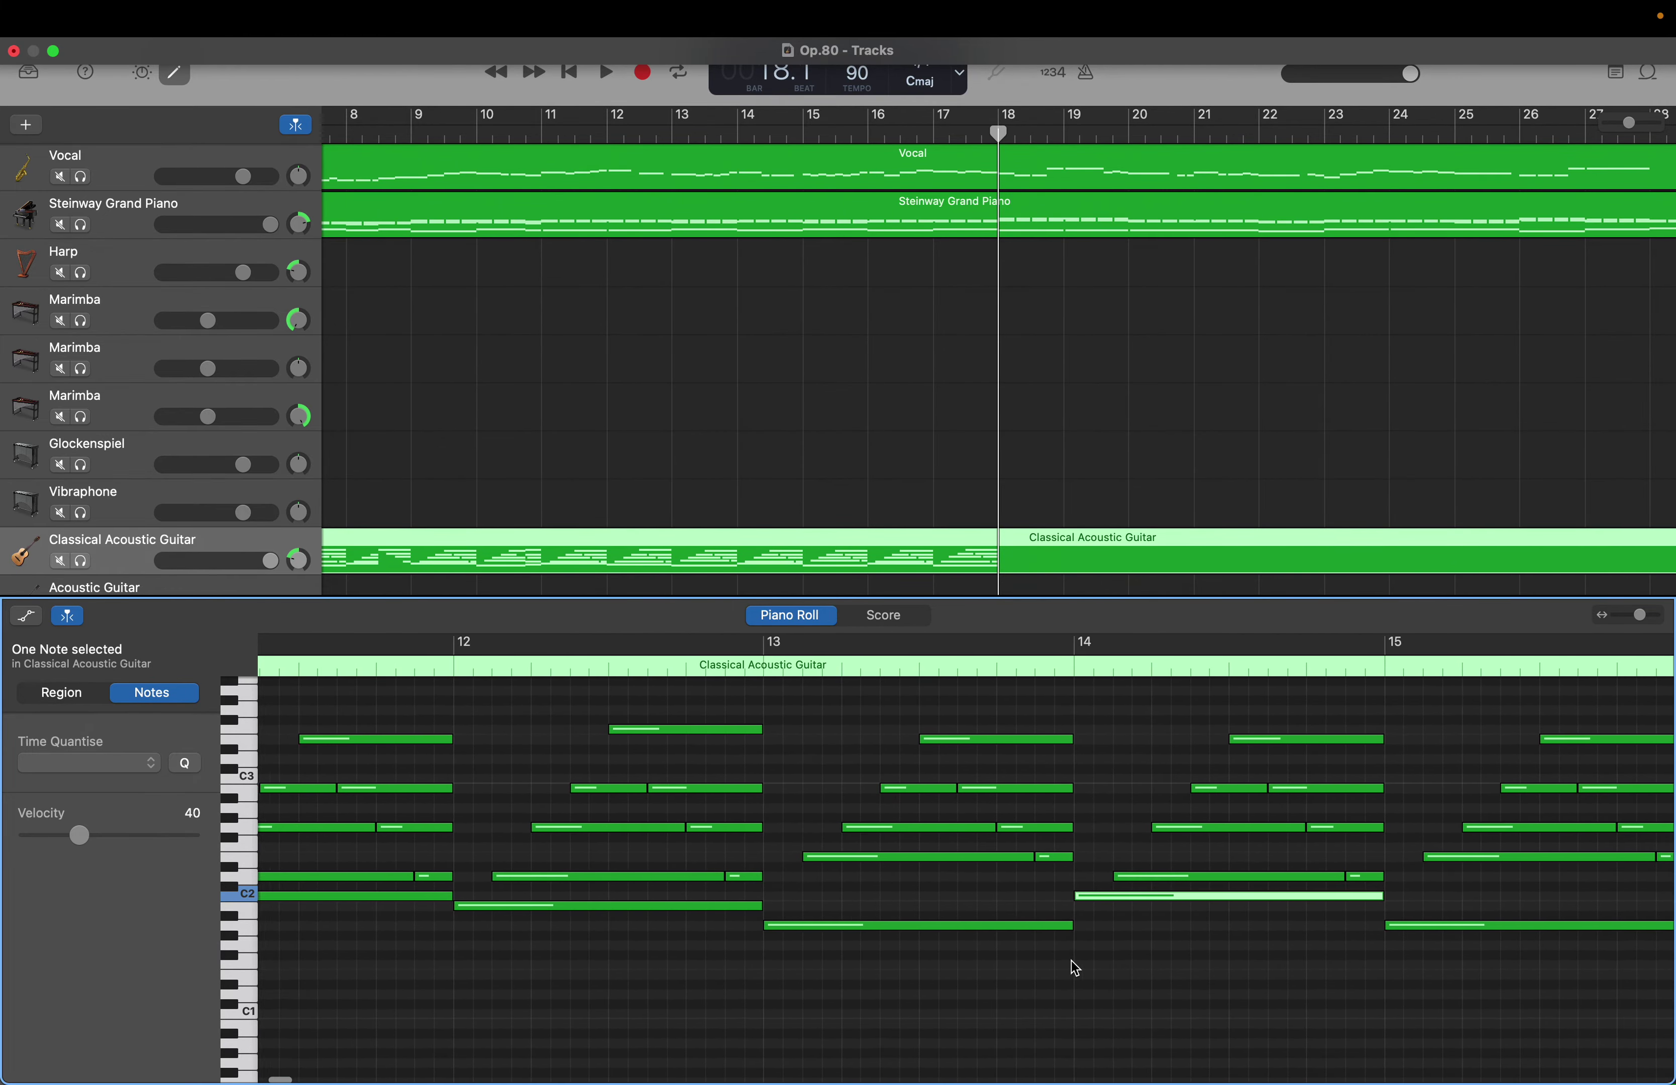
scroll(1074, 966, left, 15)
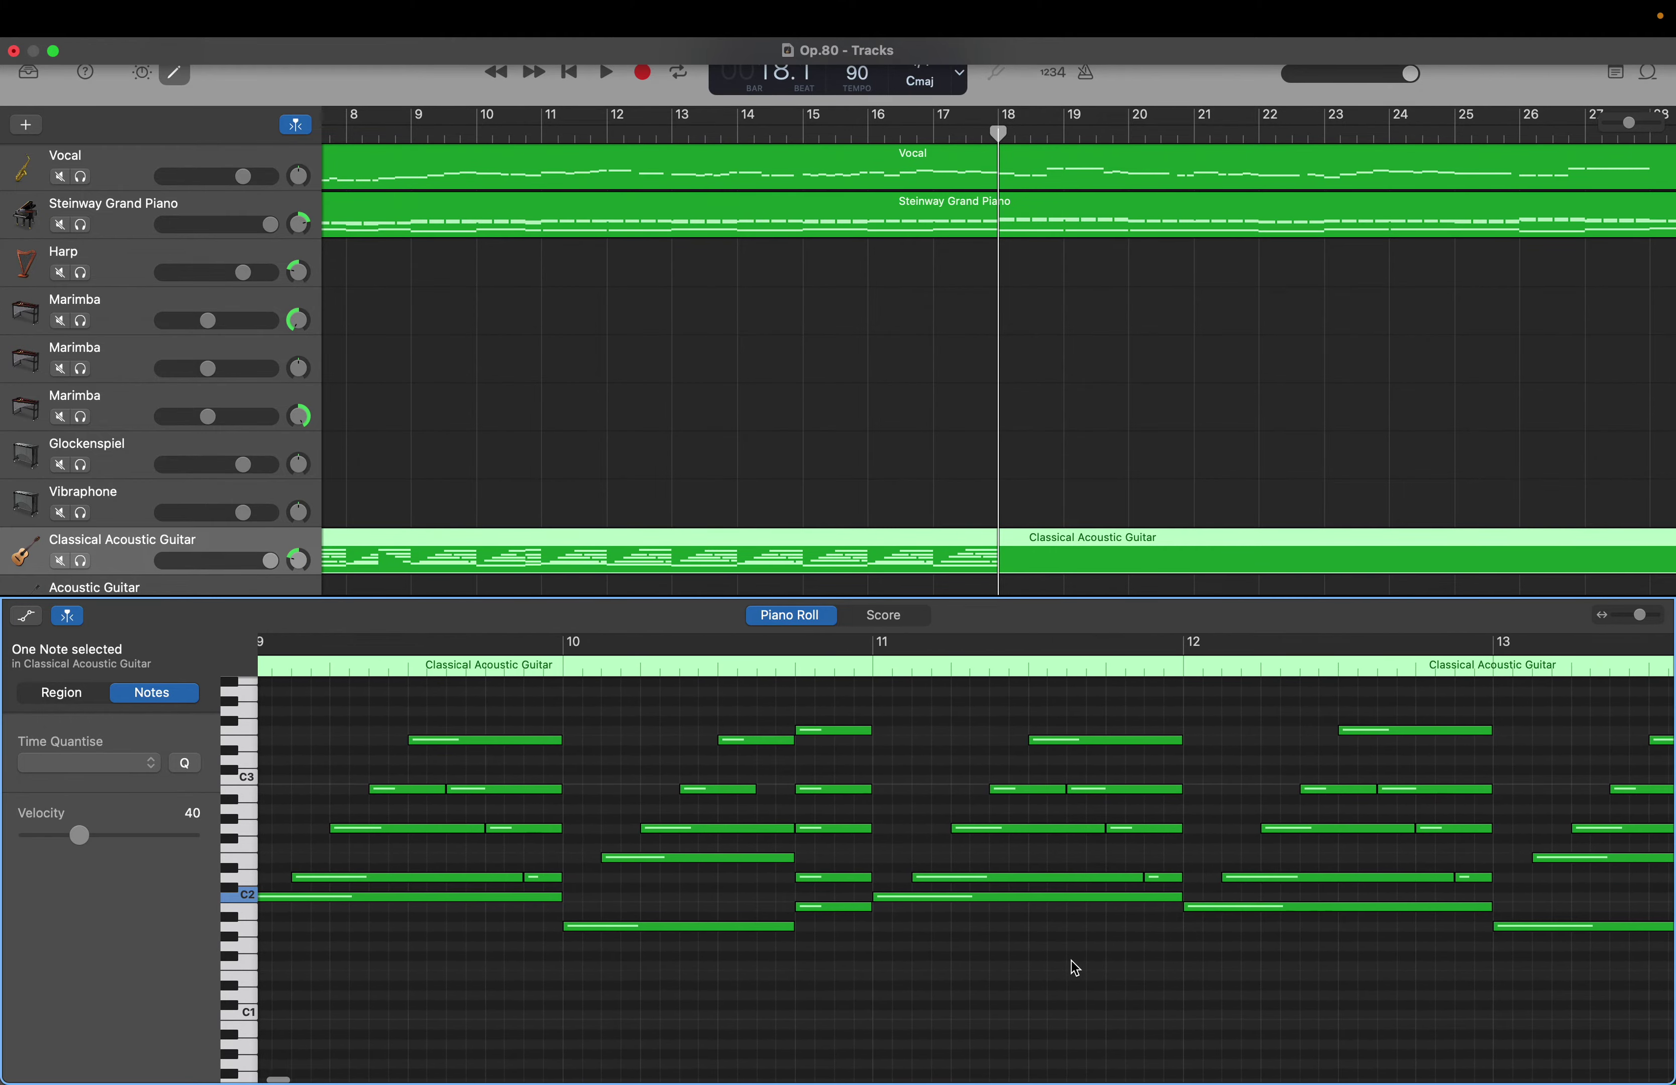
scroll(881, 775, down, 1)
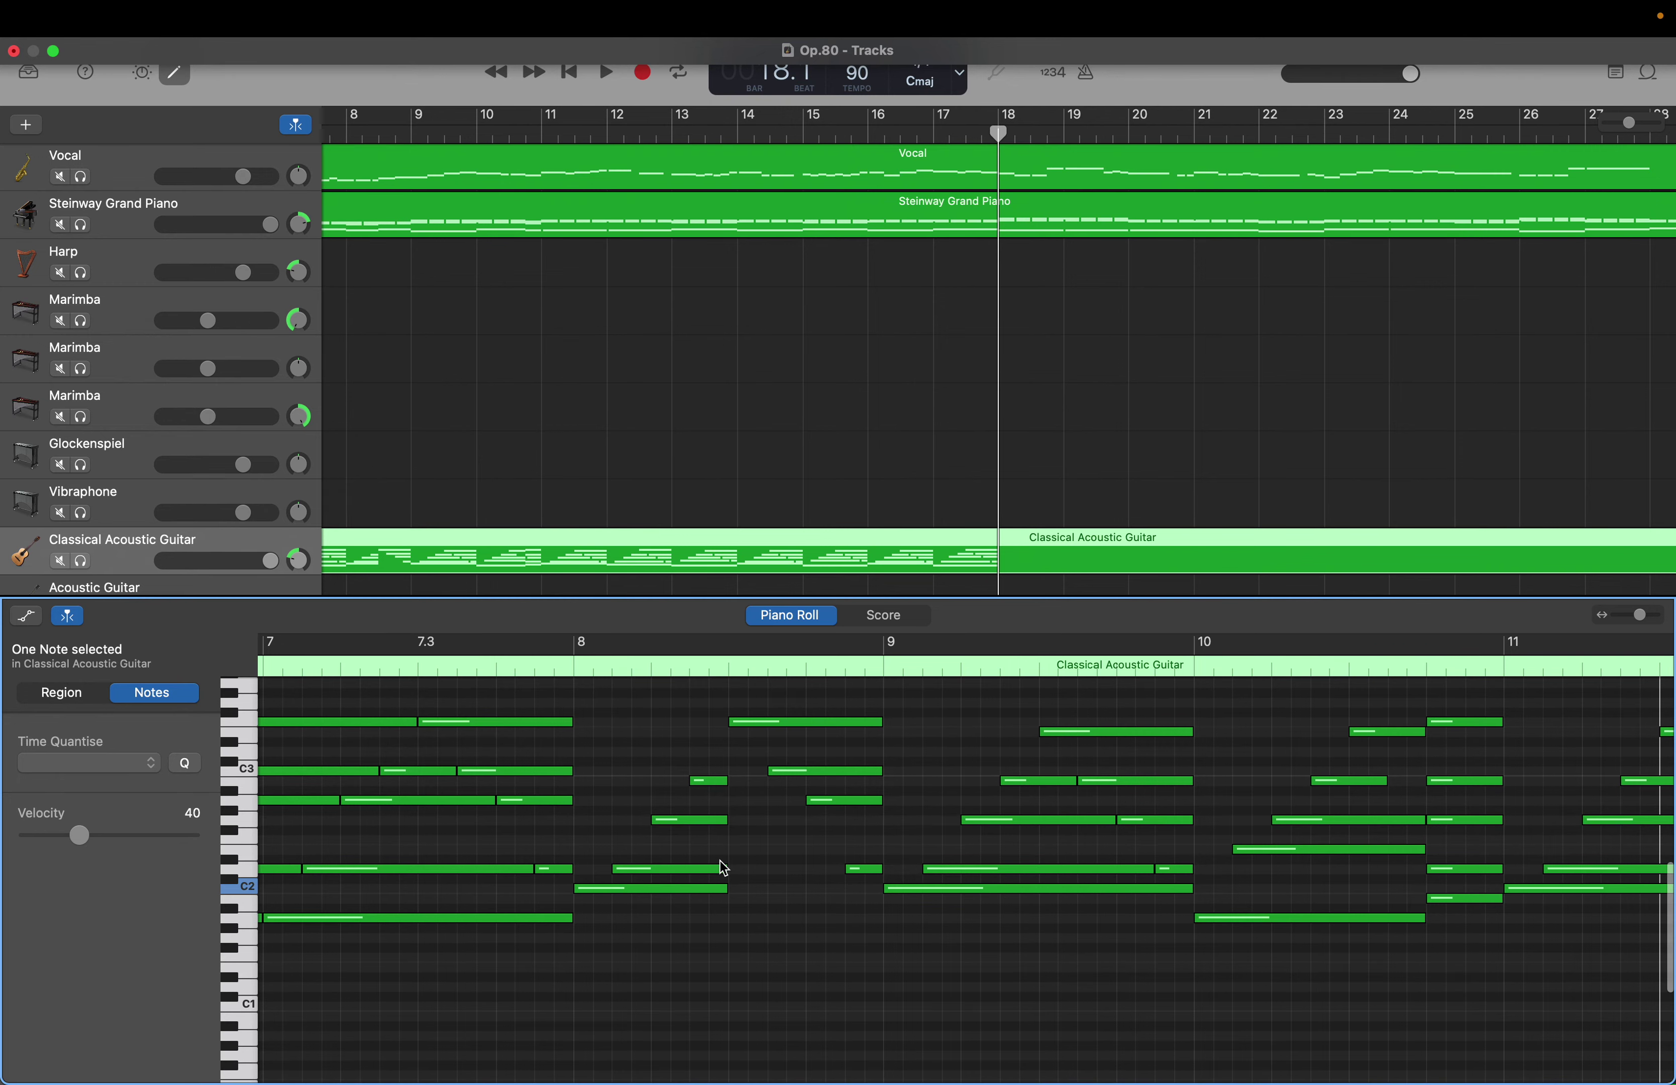
click(705, 885)
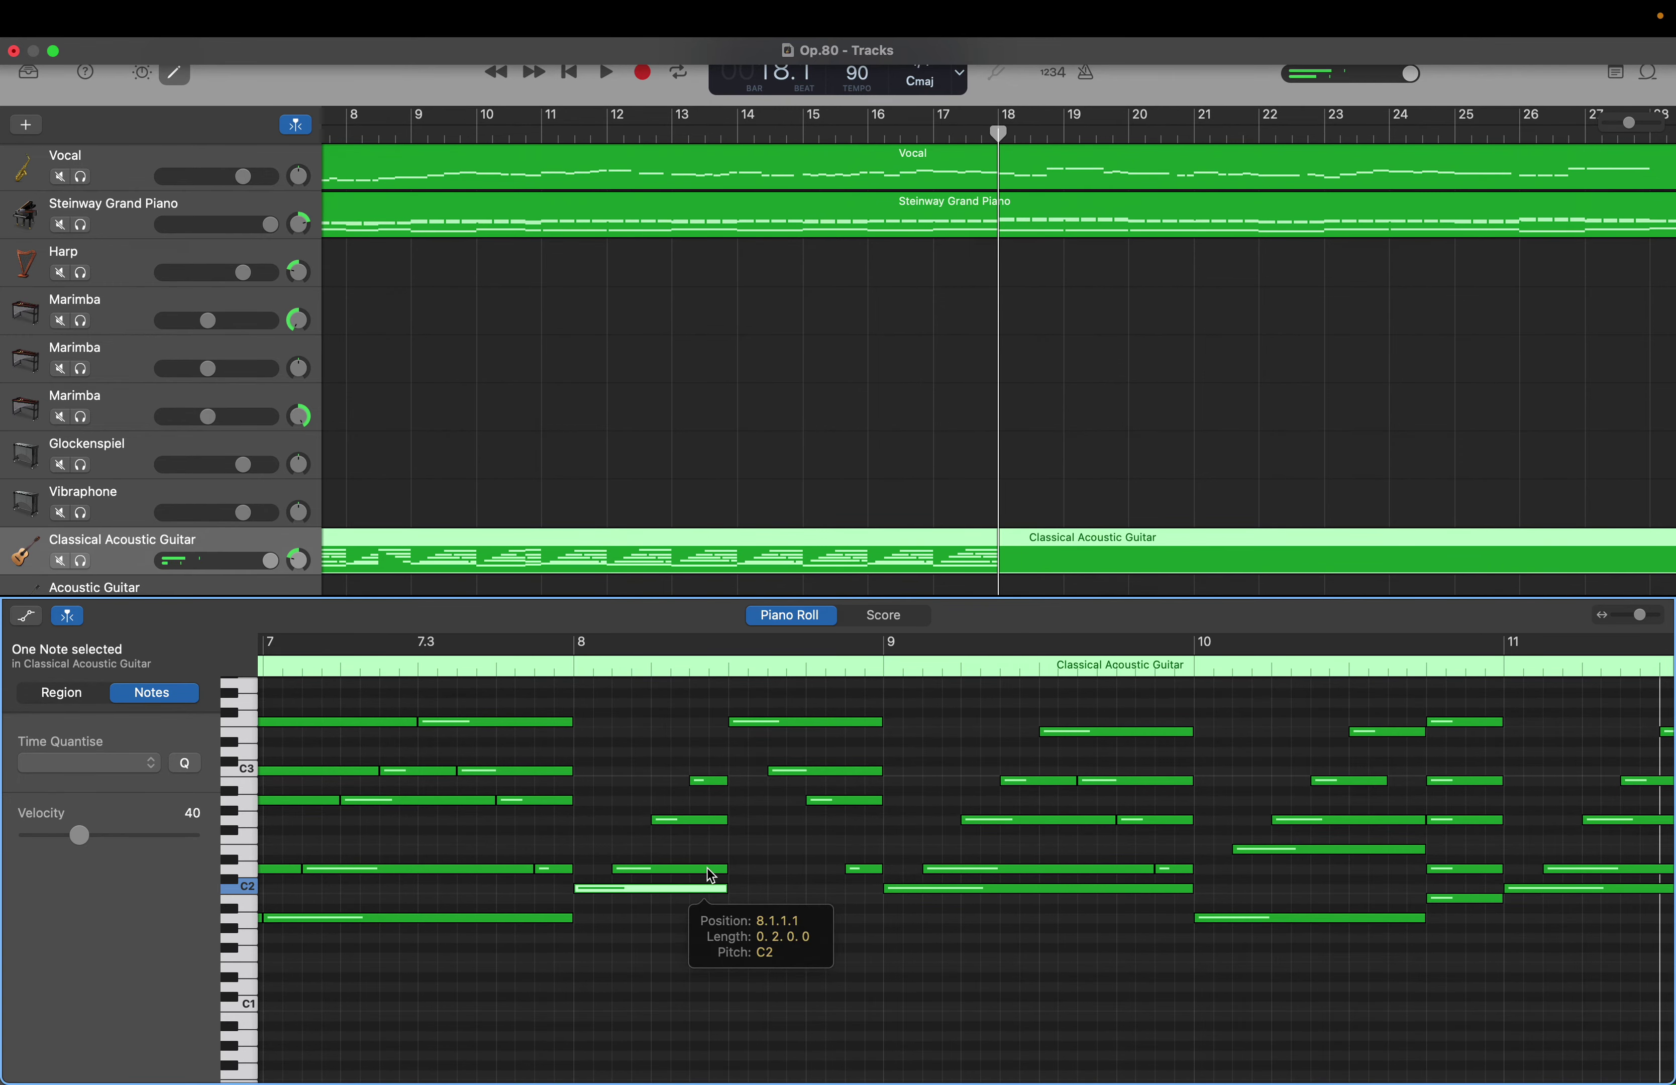
Copy the eight-note Classical Acoustic Guitar pattern of bar 17 and paste it at bar 18
scroll(689, 920, left, 15)
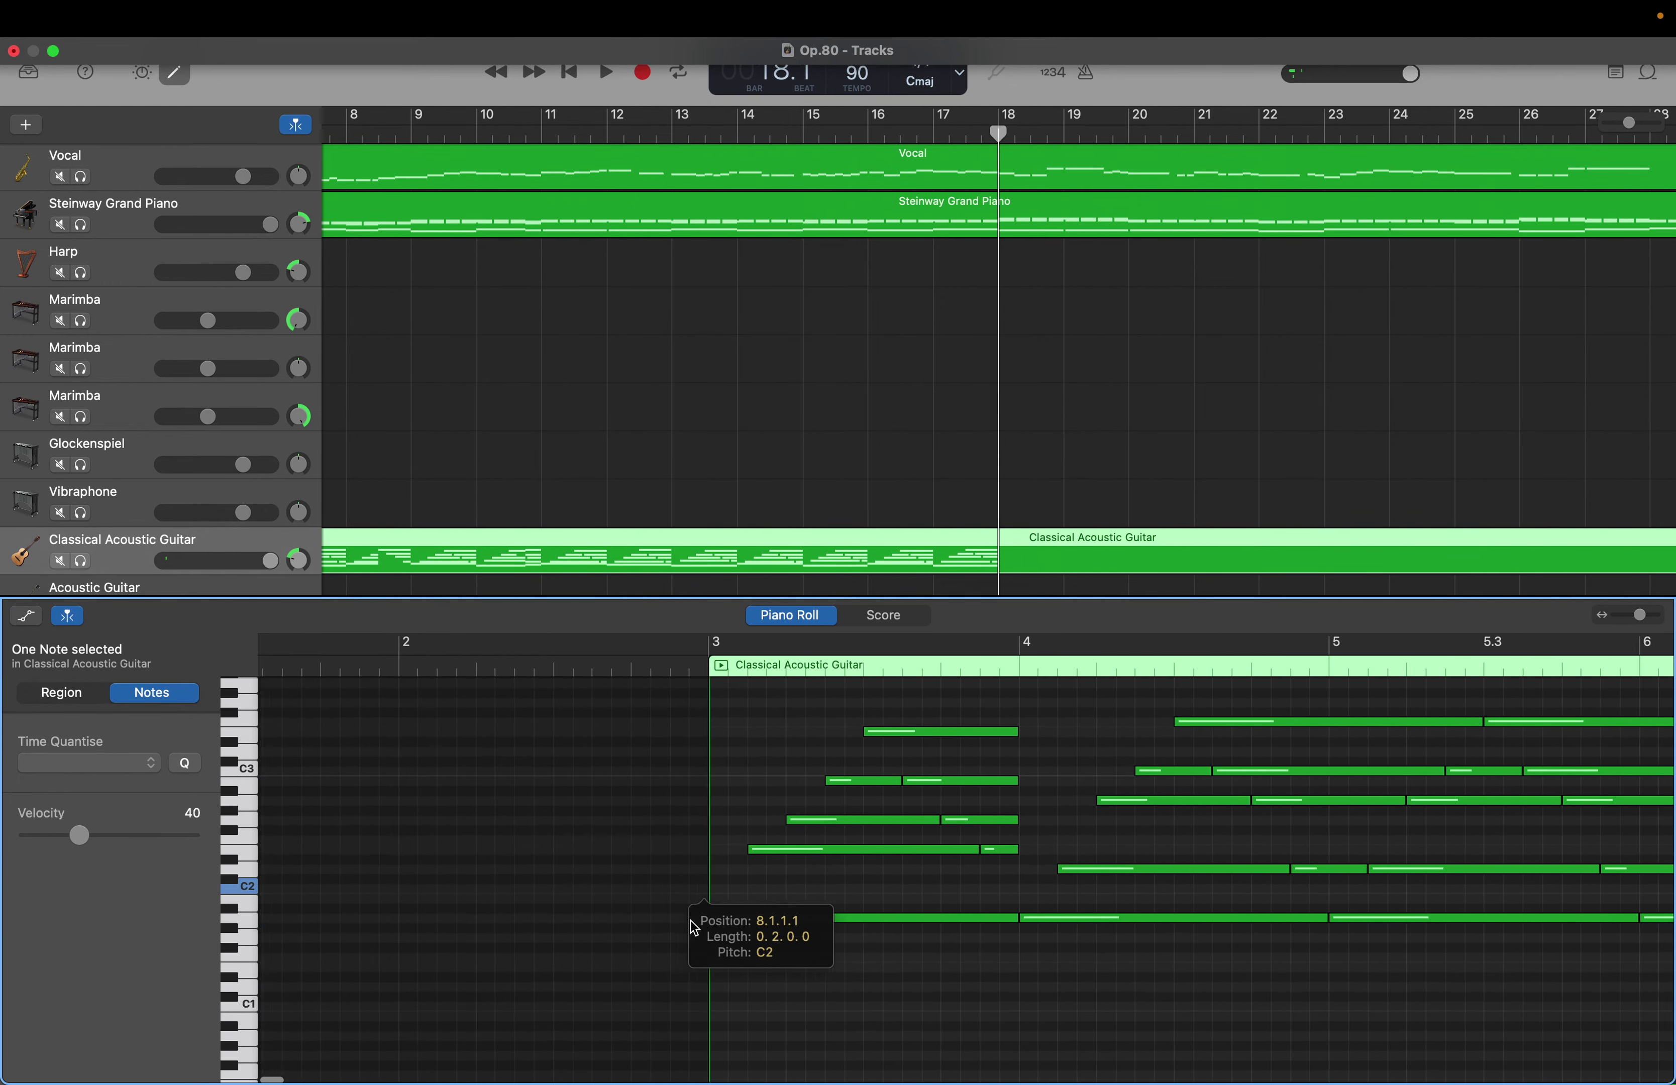
scroll(689, 921, right, 20)
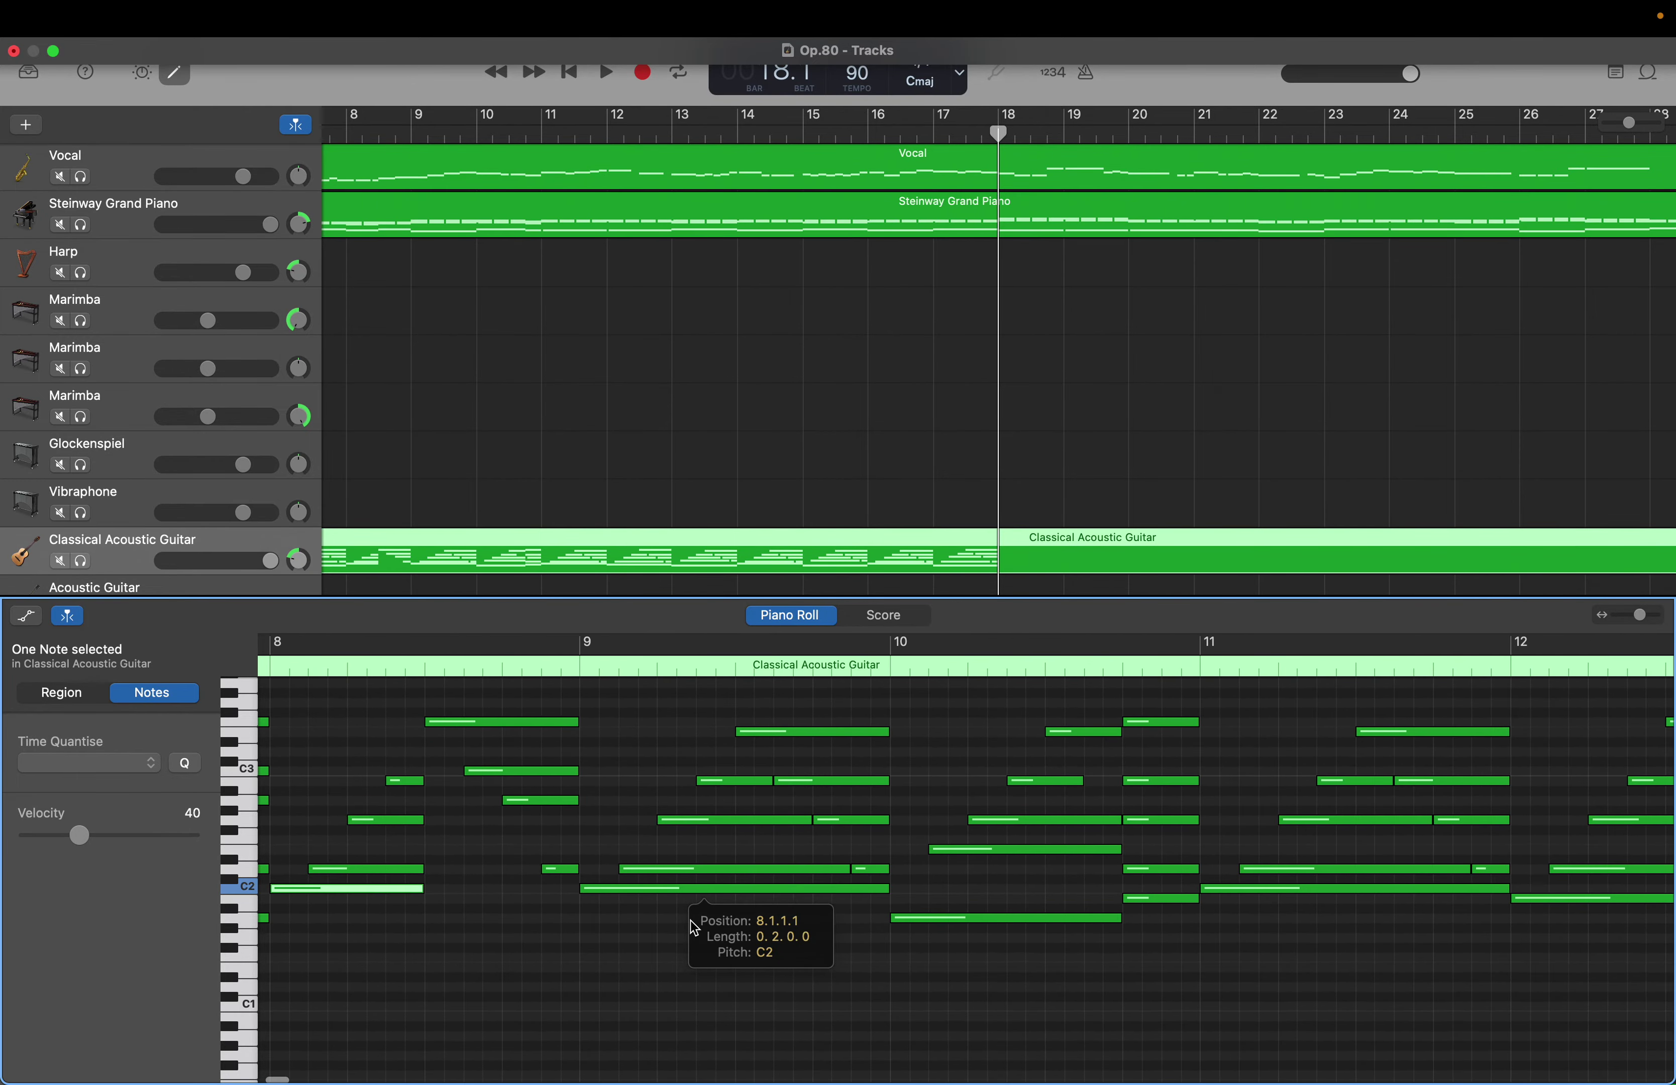
scroll(689, 921, right, 5)
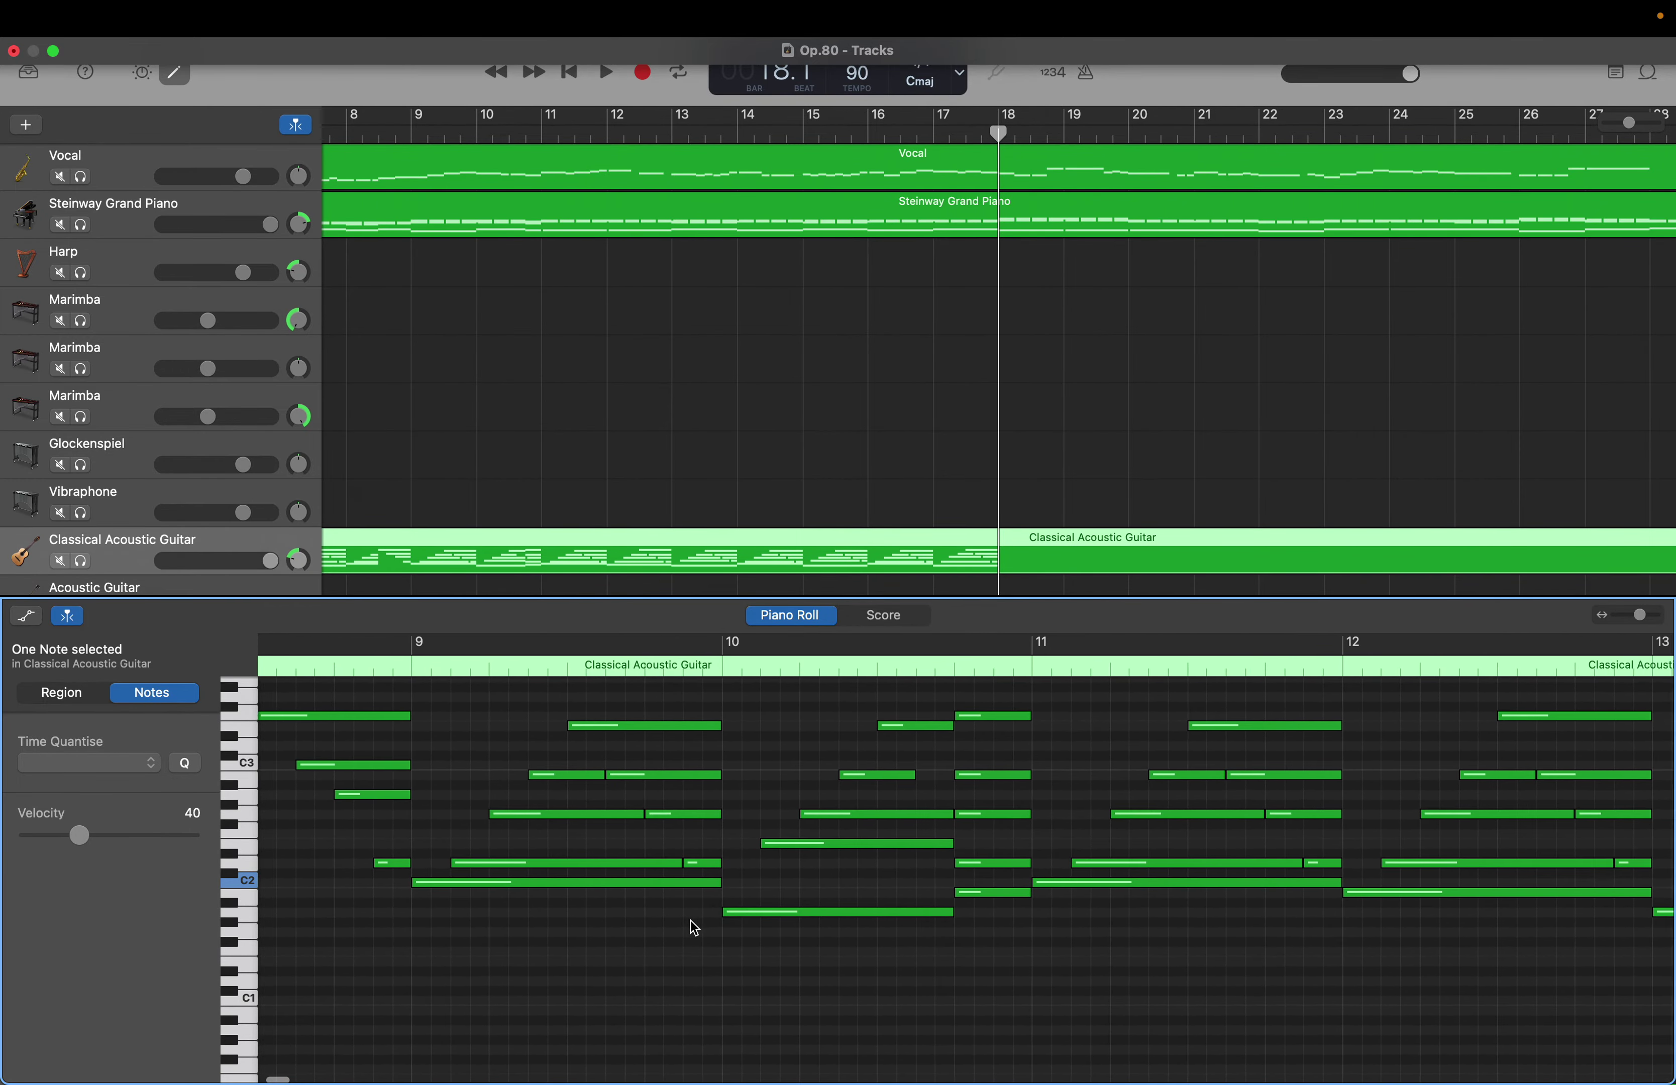
scroll(694, 927, right, 2)
scroll(690, 921, right, 15)
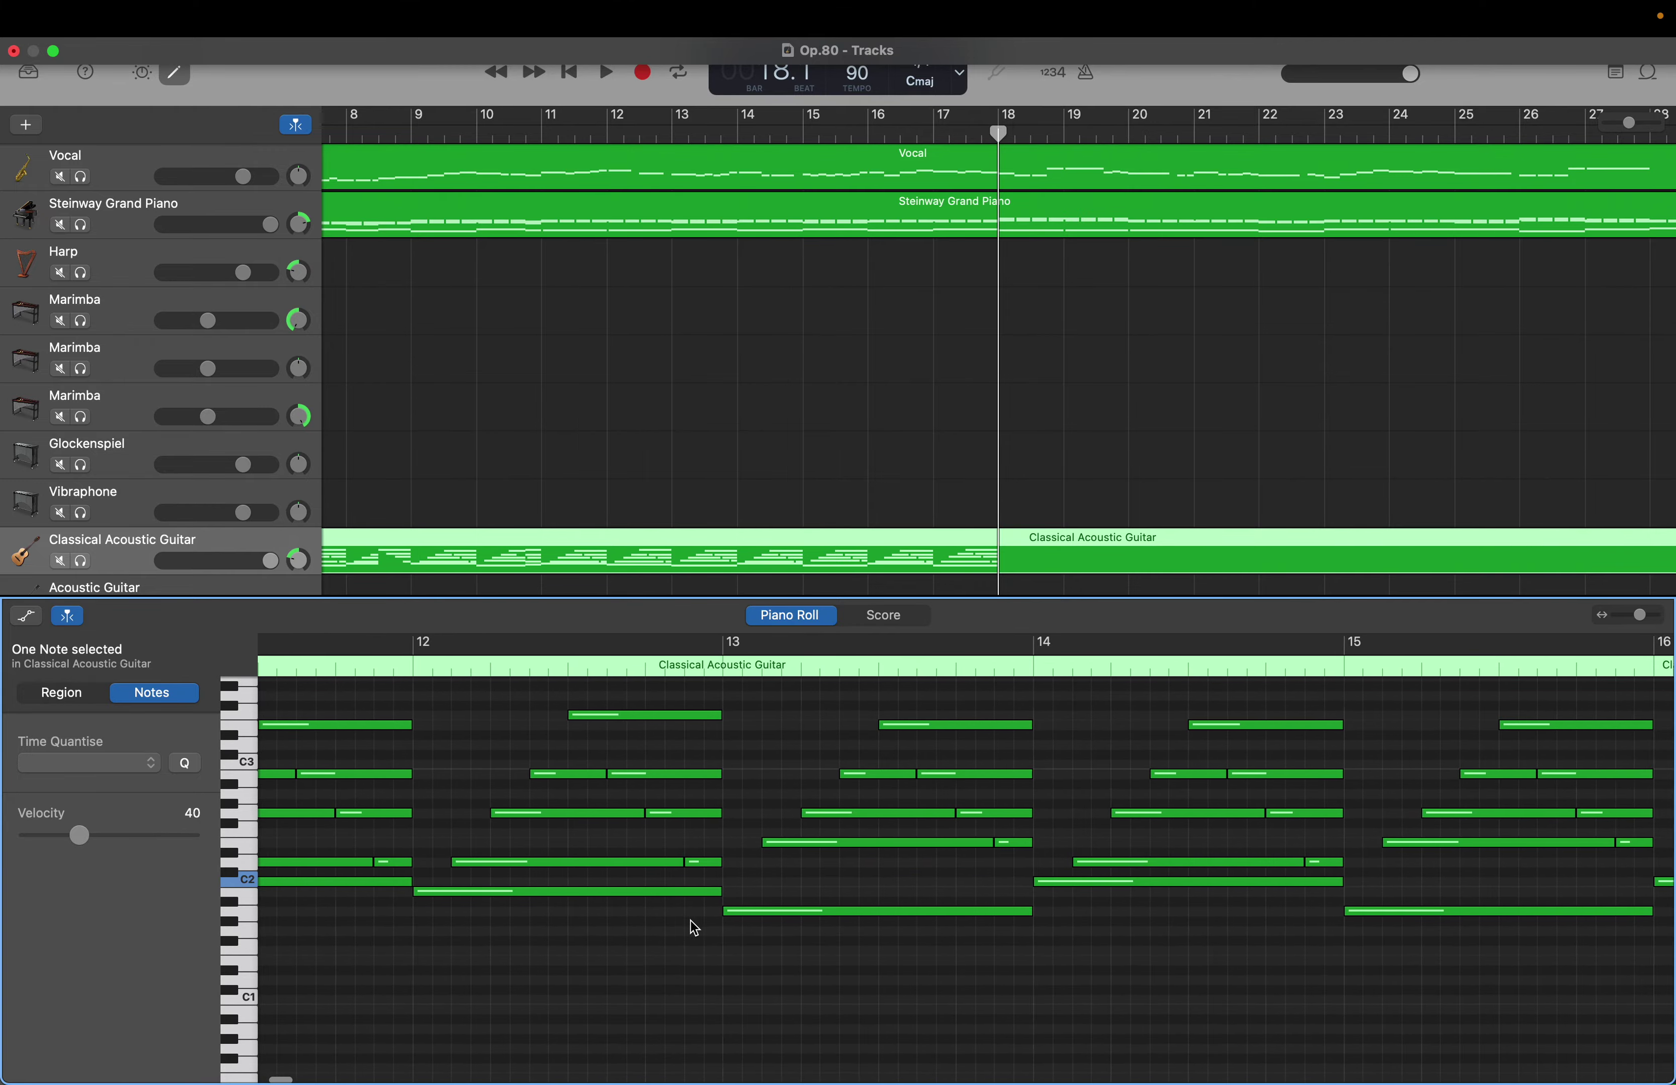
scroll(691, 922, right, 10)
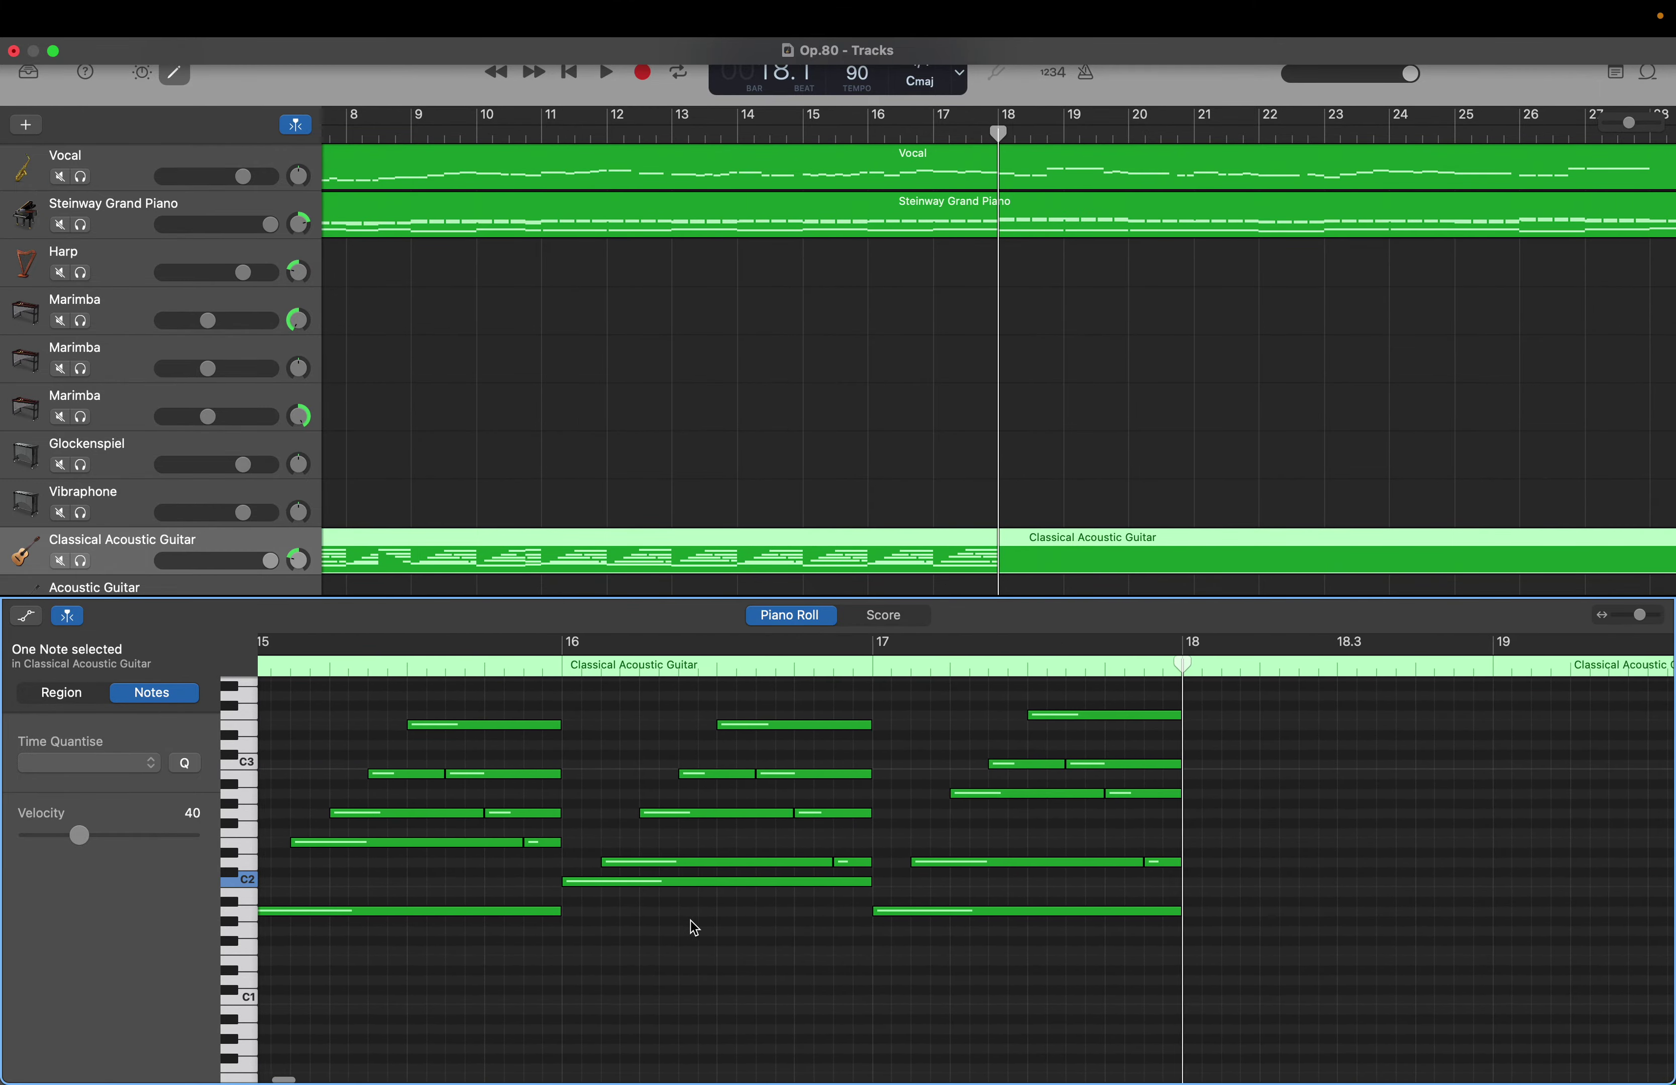
drag(765, 932, 1005, 695)
key(super+c)
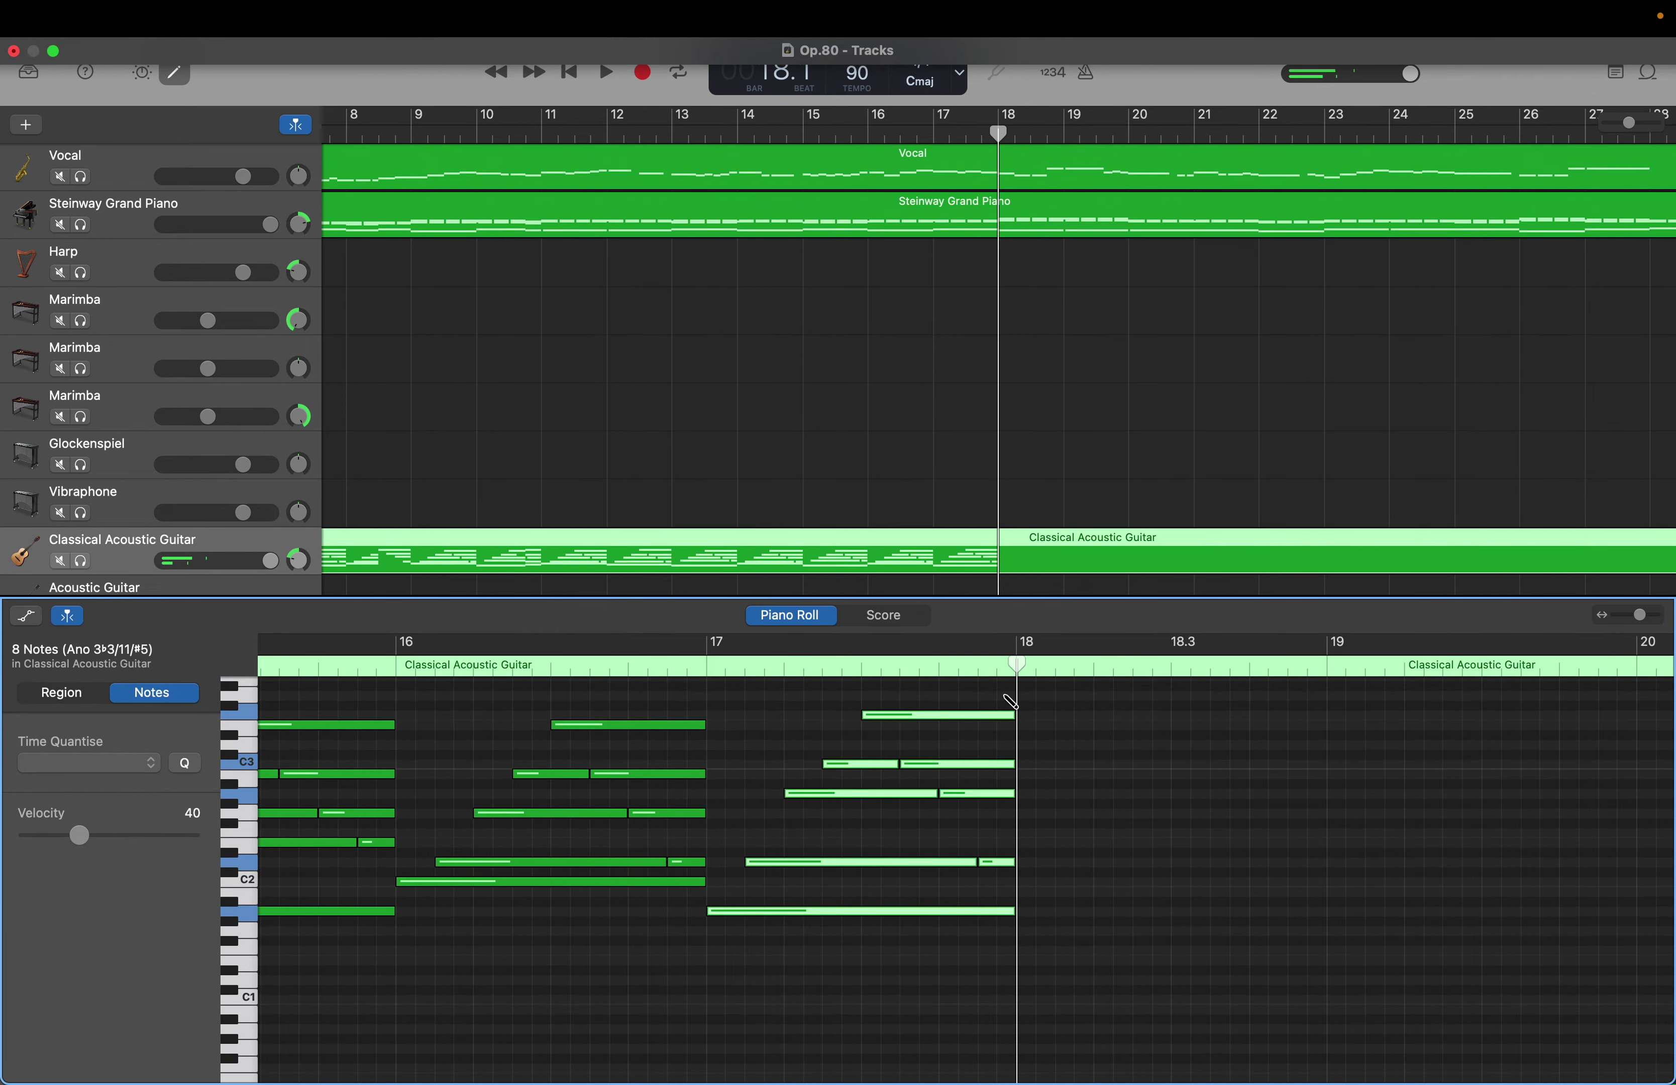
key(super+v)
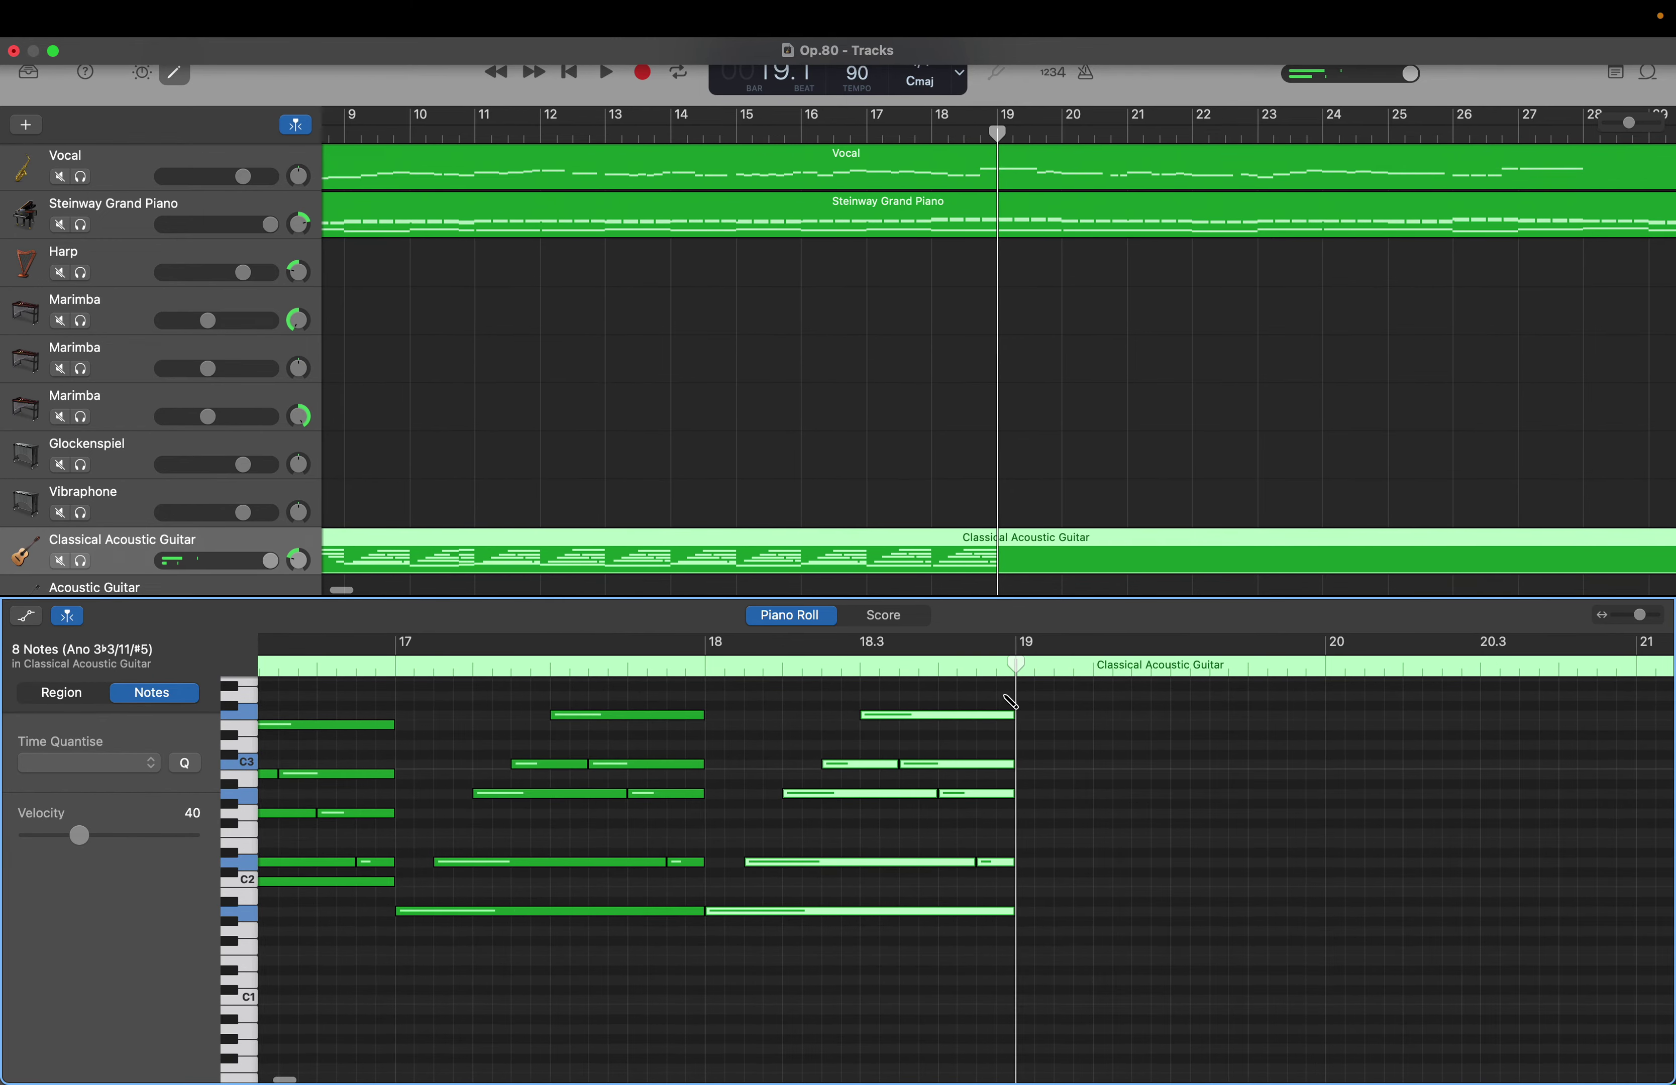
Raise the bass note of the bar 18 guitar pattern two semitones to B1 and audition the note above it
click(825, 950)
drag(824, 912, 823, 890)
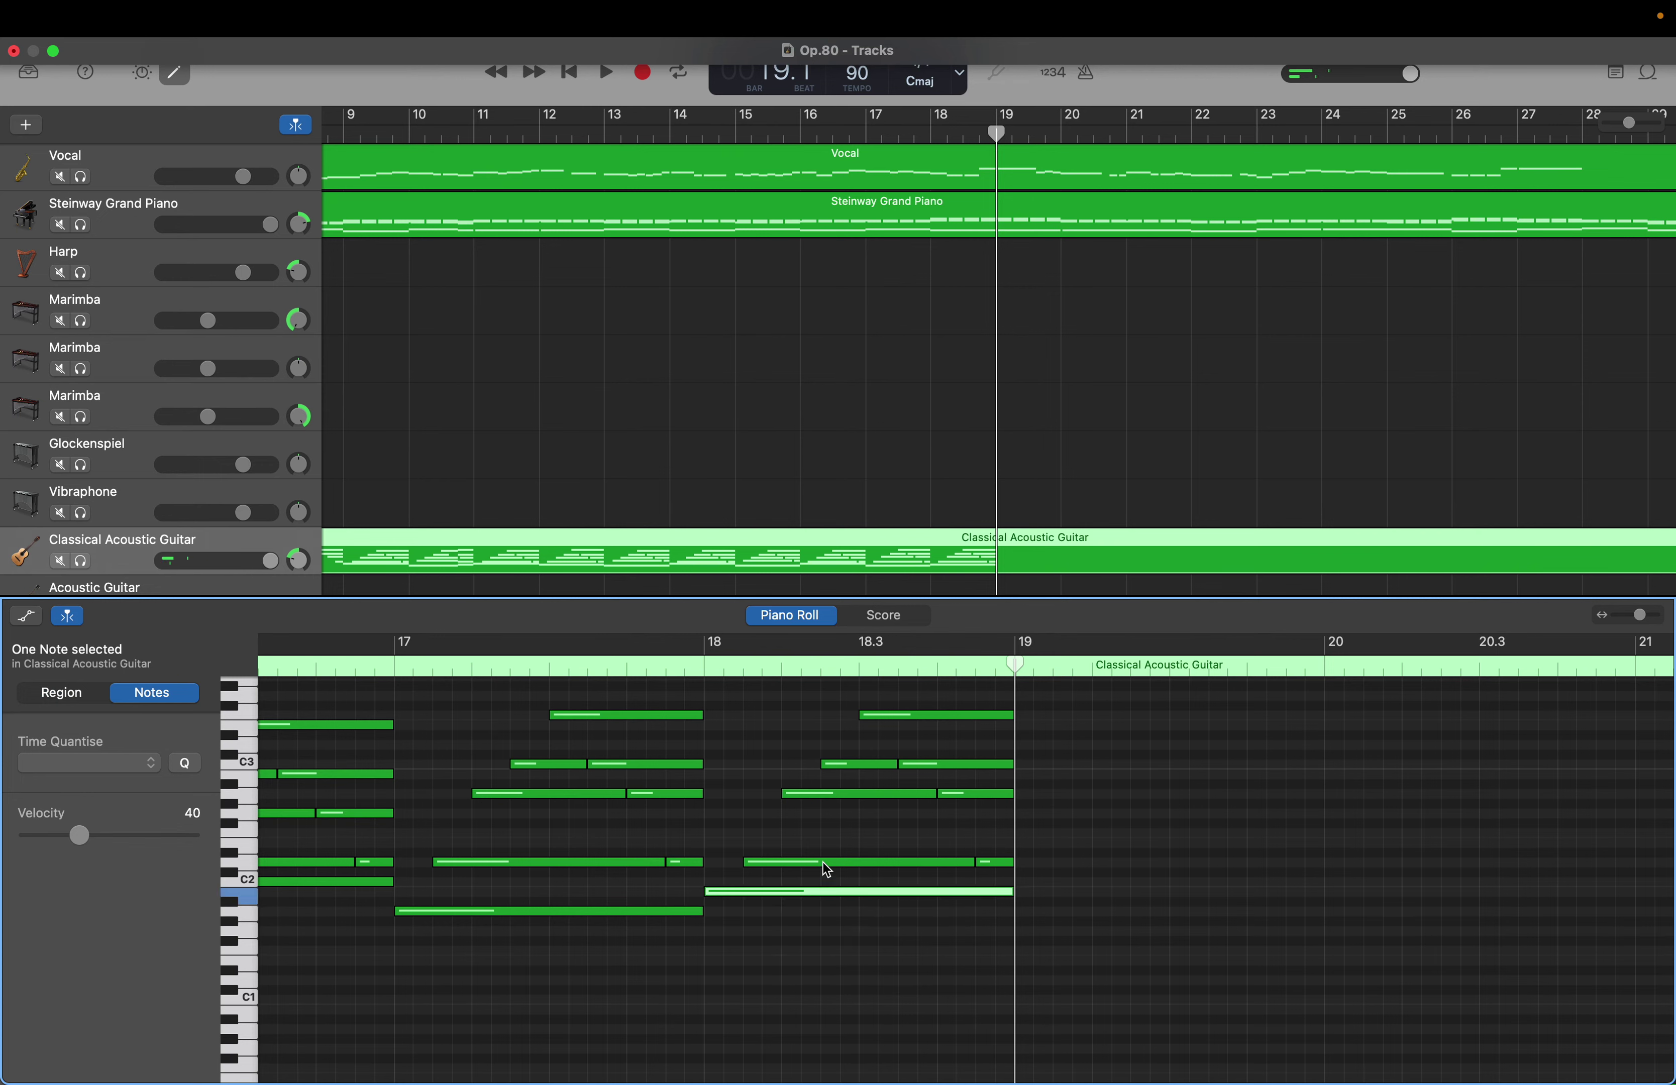
click(825, 867)
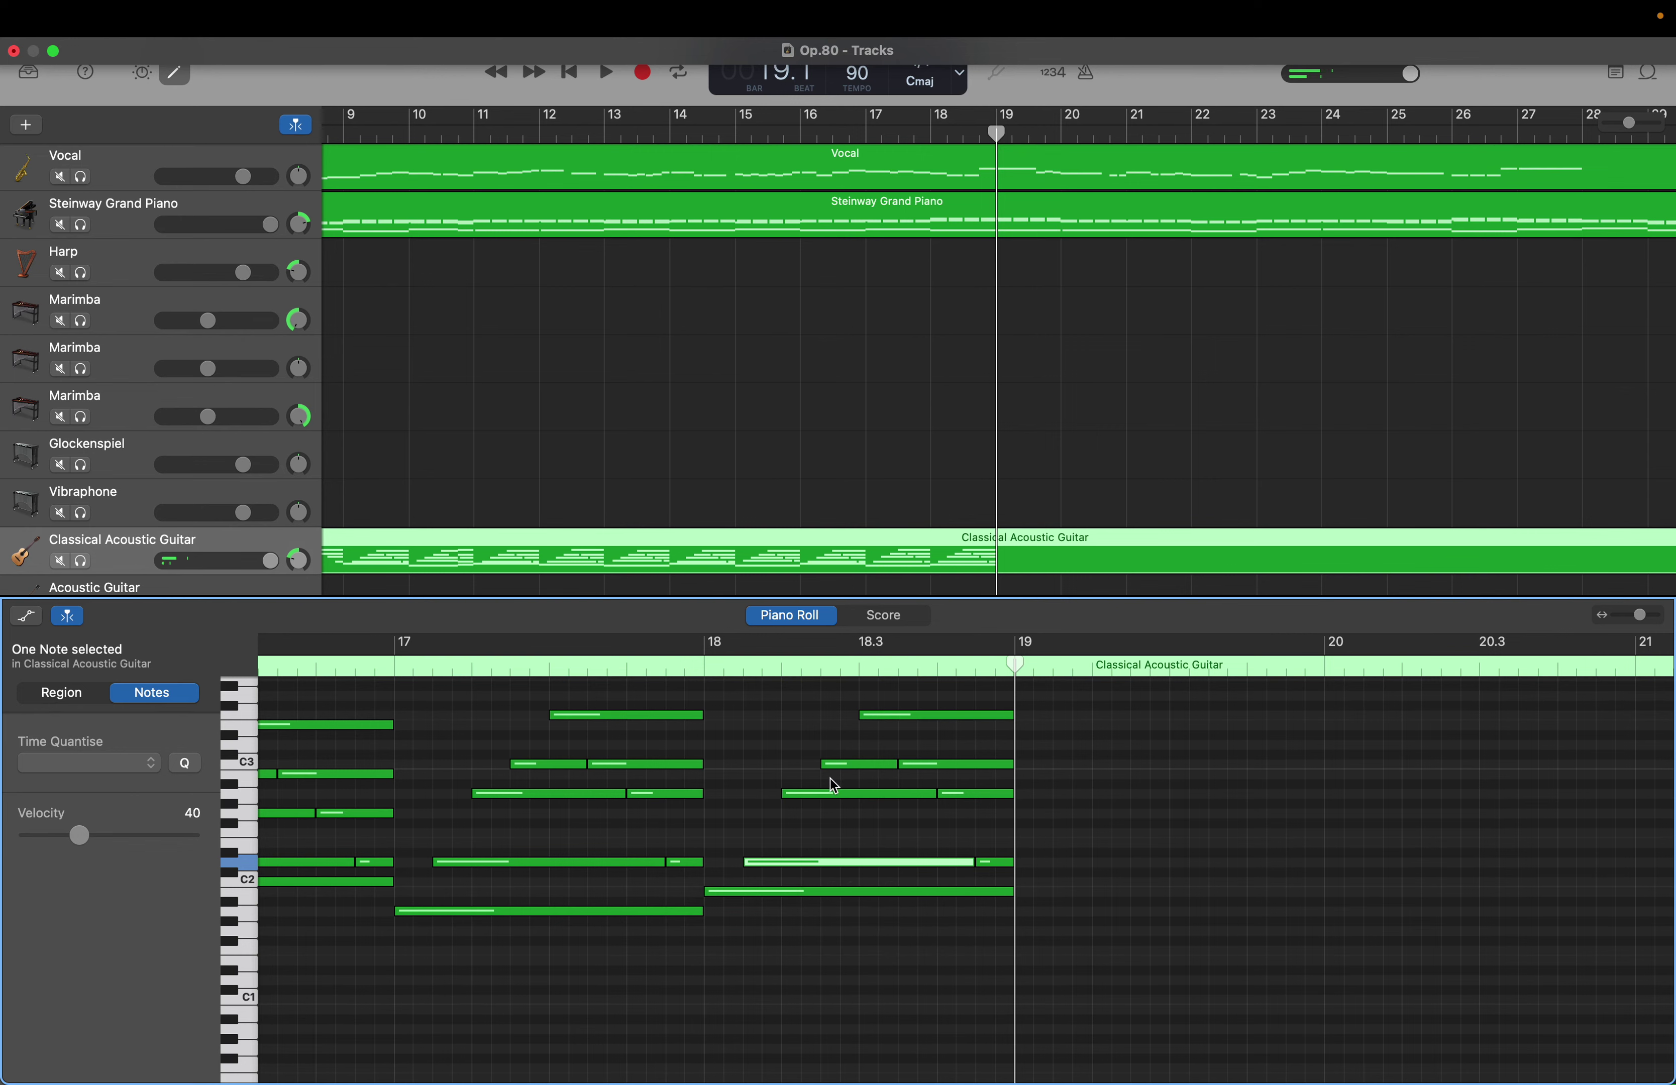
Lower the upper notes of the bar 18 guitar pattern by one semitone each, to G#2, B2 and E3, leaving no notes selected
click(833, 795)
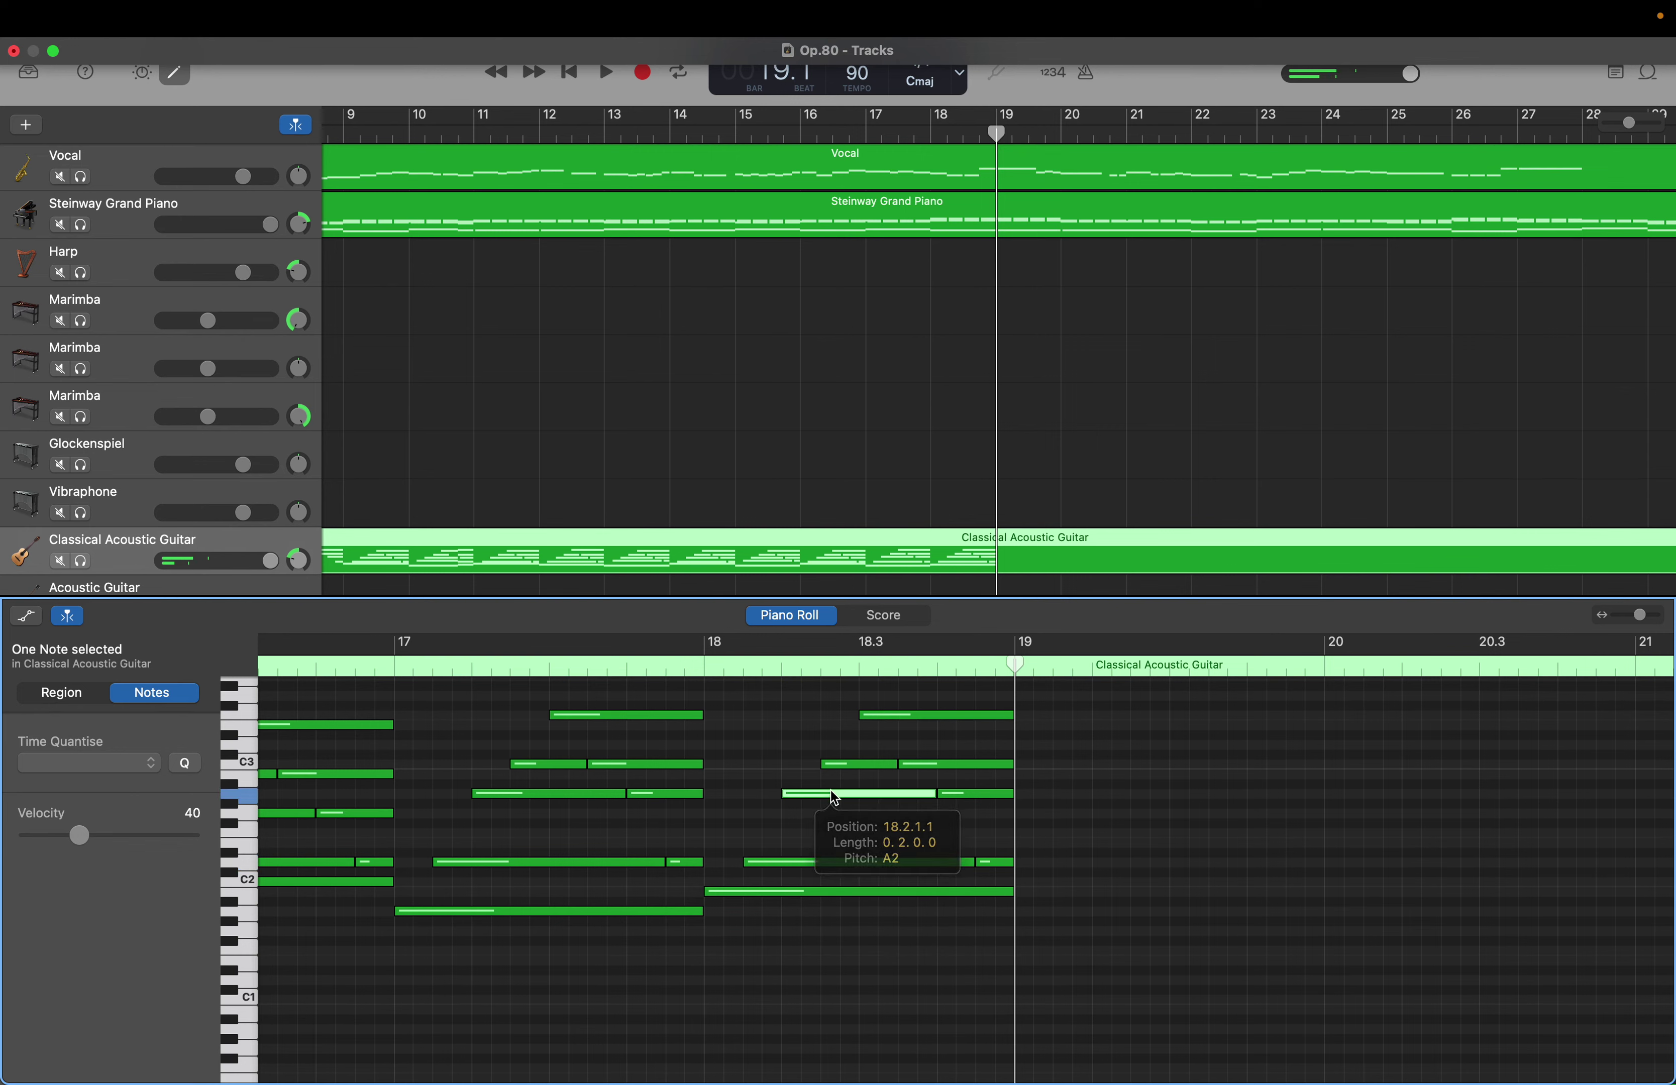
drag(801, 788, 941, 726)
click(886, 753)
click(946, 767)
click(940, 721)
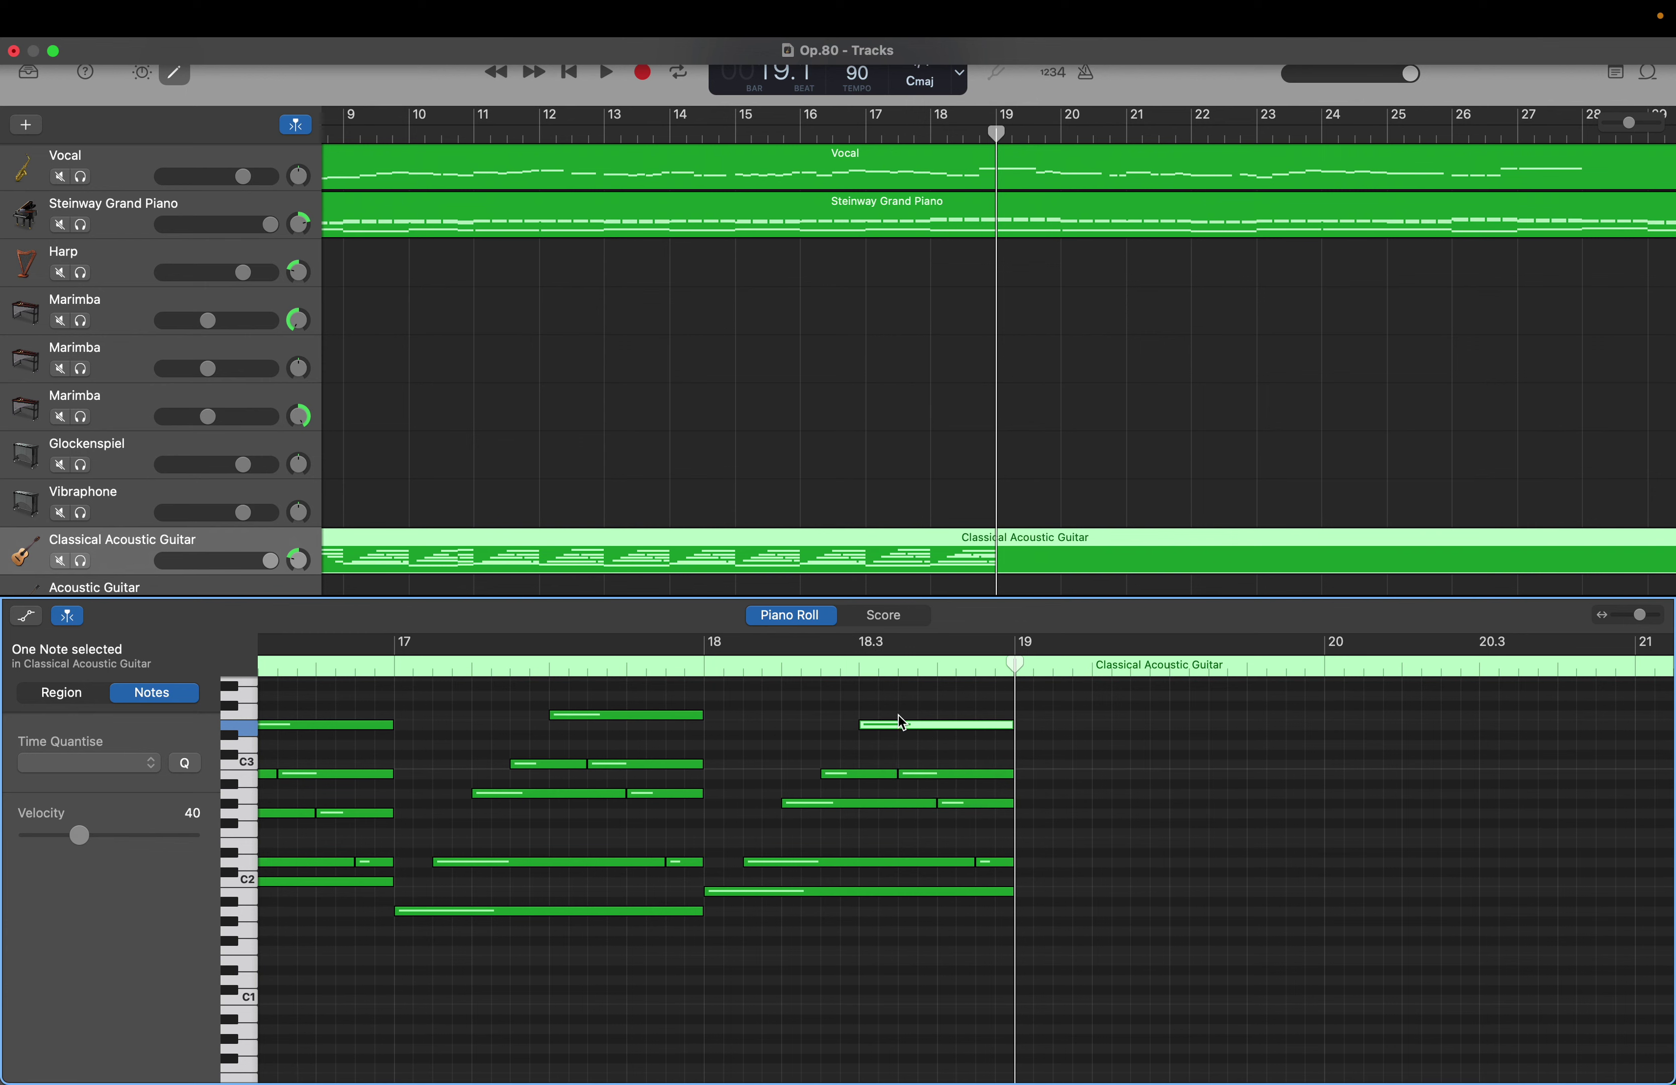
click(765, 763)
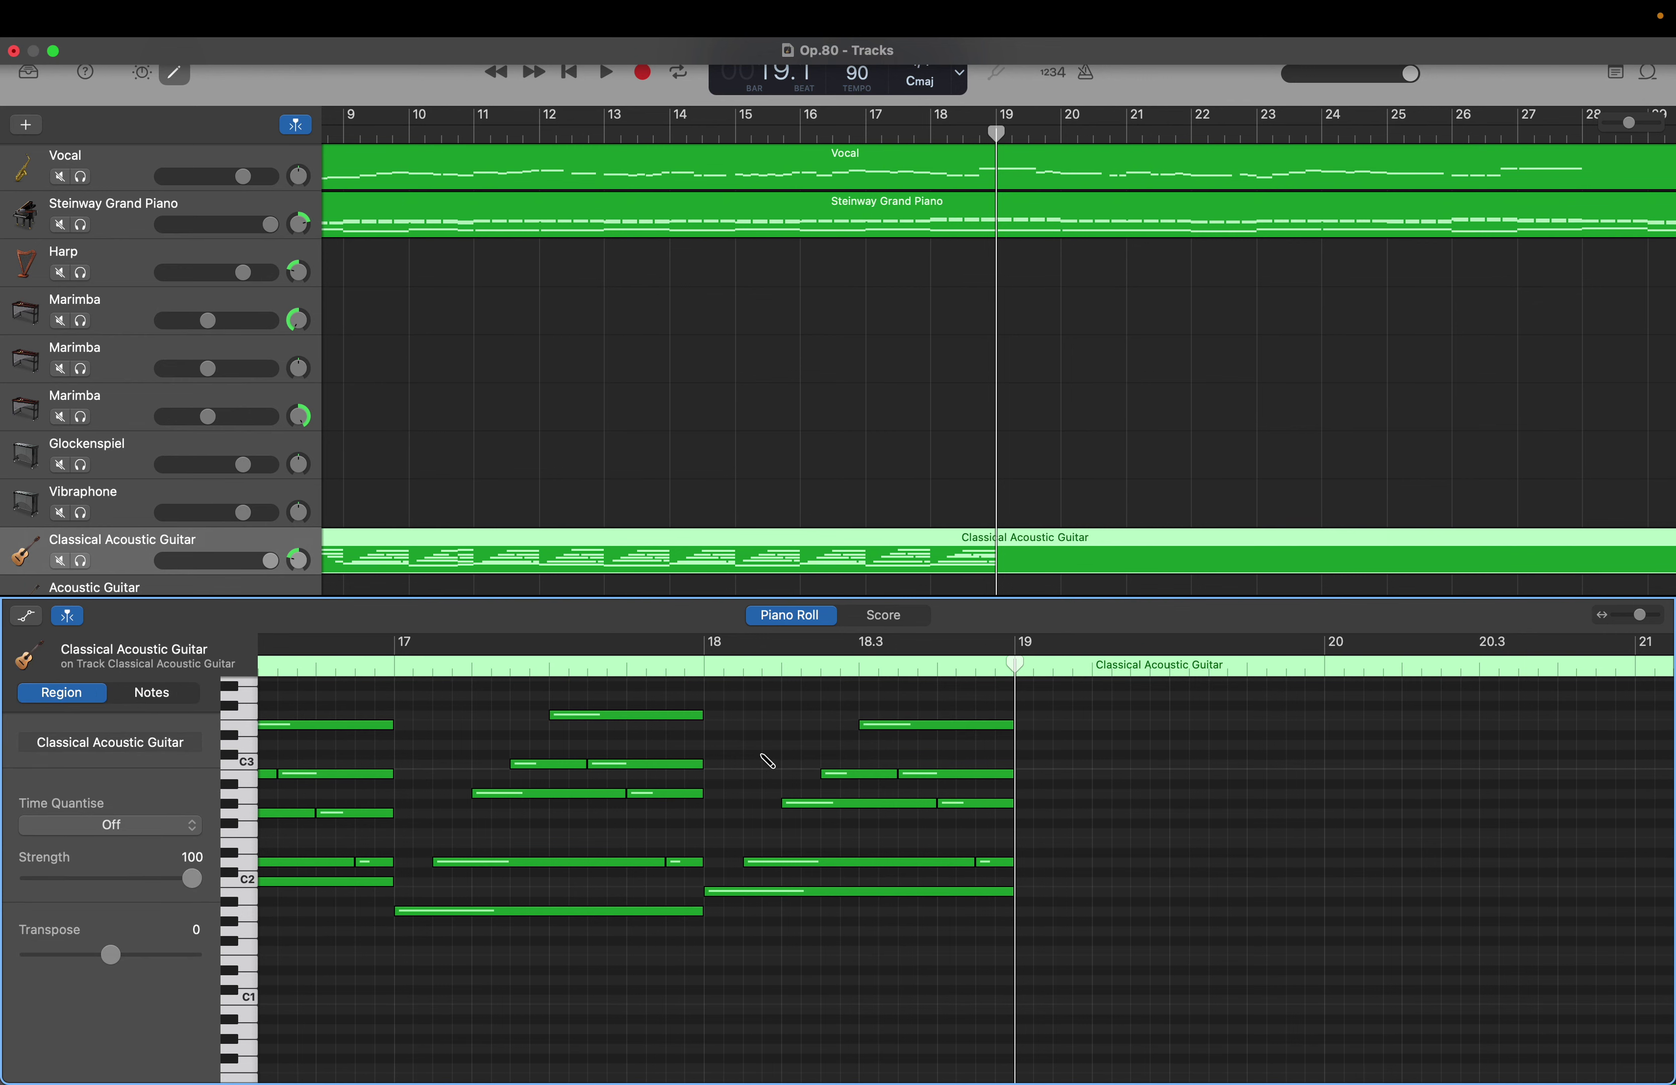